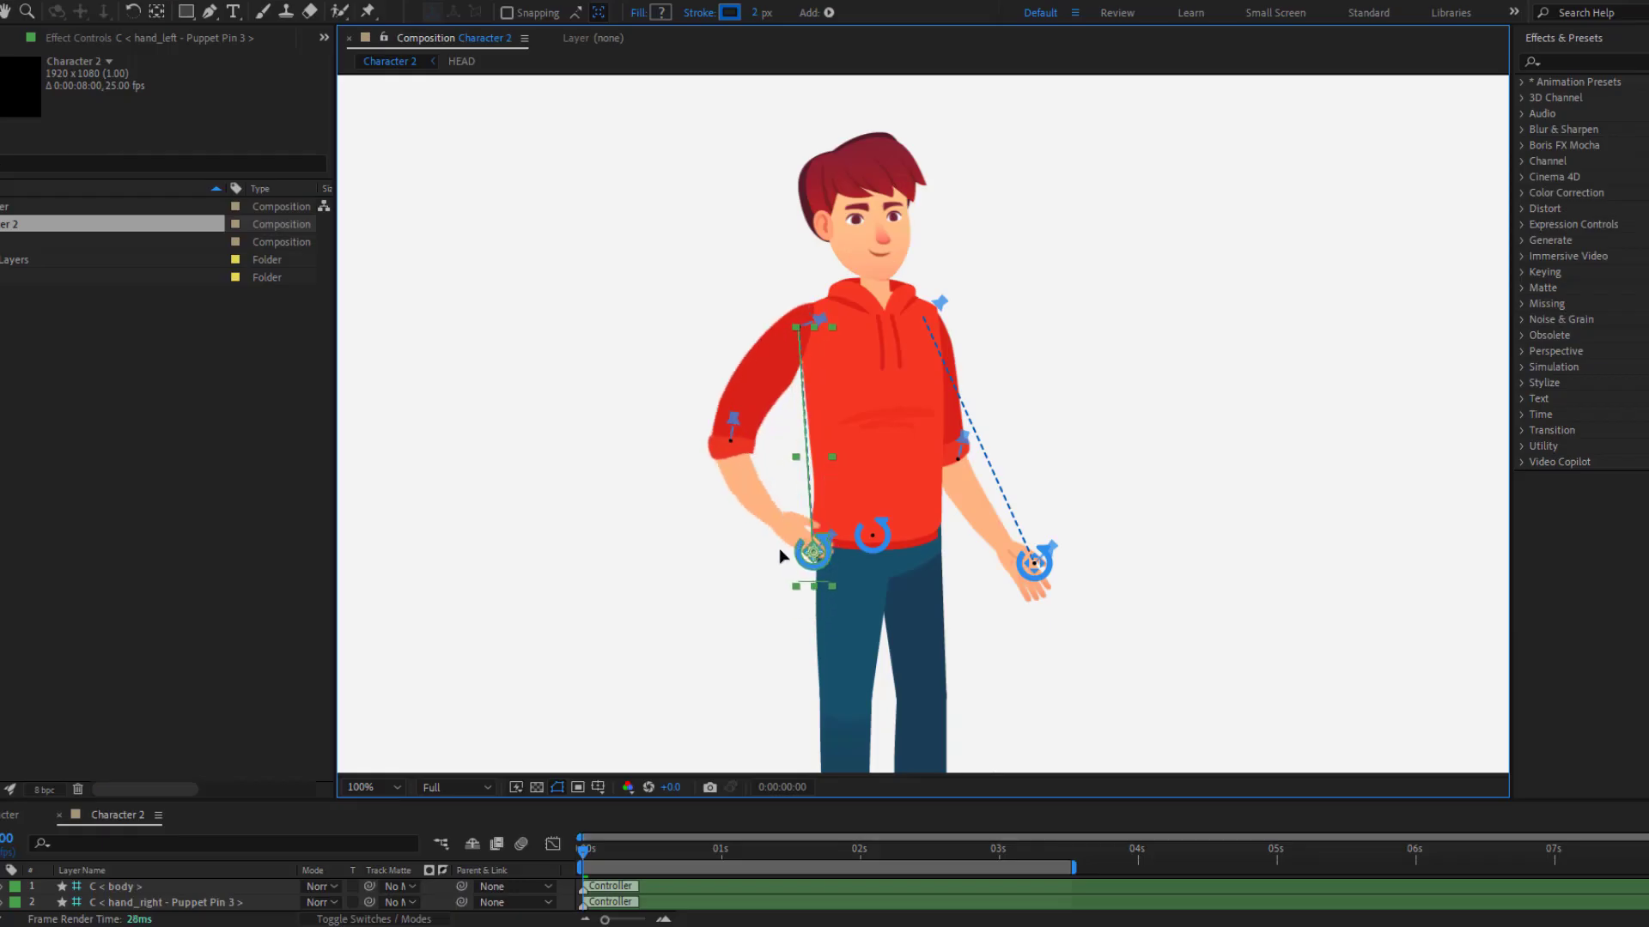
Step: Try out the finished rig by repositioning the character's hand and body controllers
mouse_move(786, 540)
mouse_down()
mouse_move(757, 578)
mouse_move(797, 529)
mouse_up()
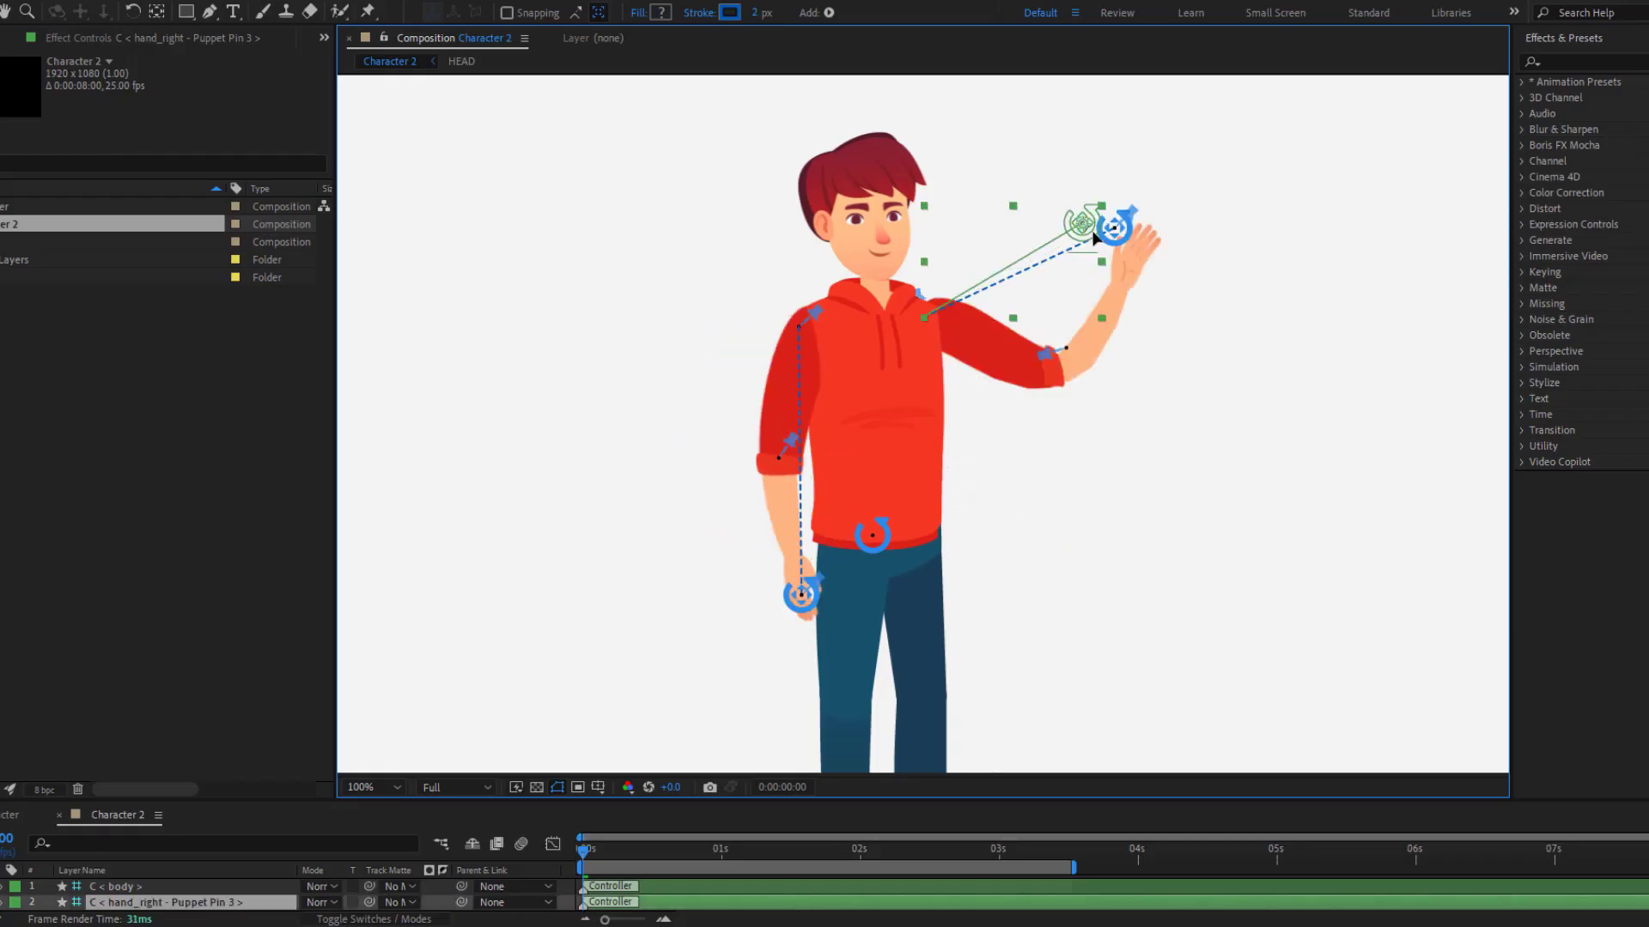
drag(1088, 229, 1047, 225)
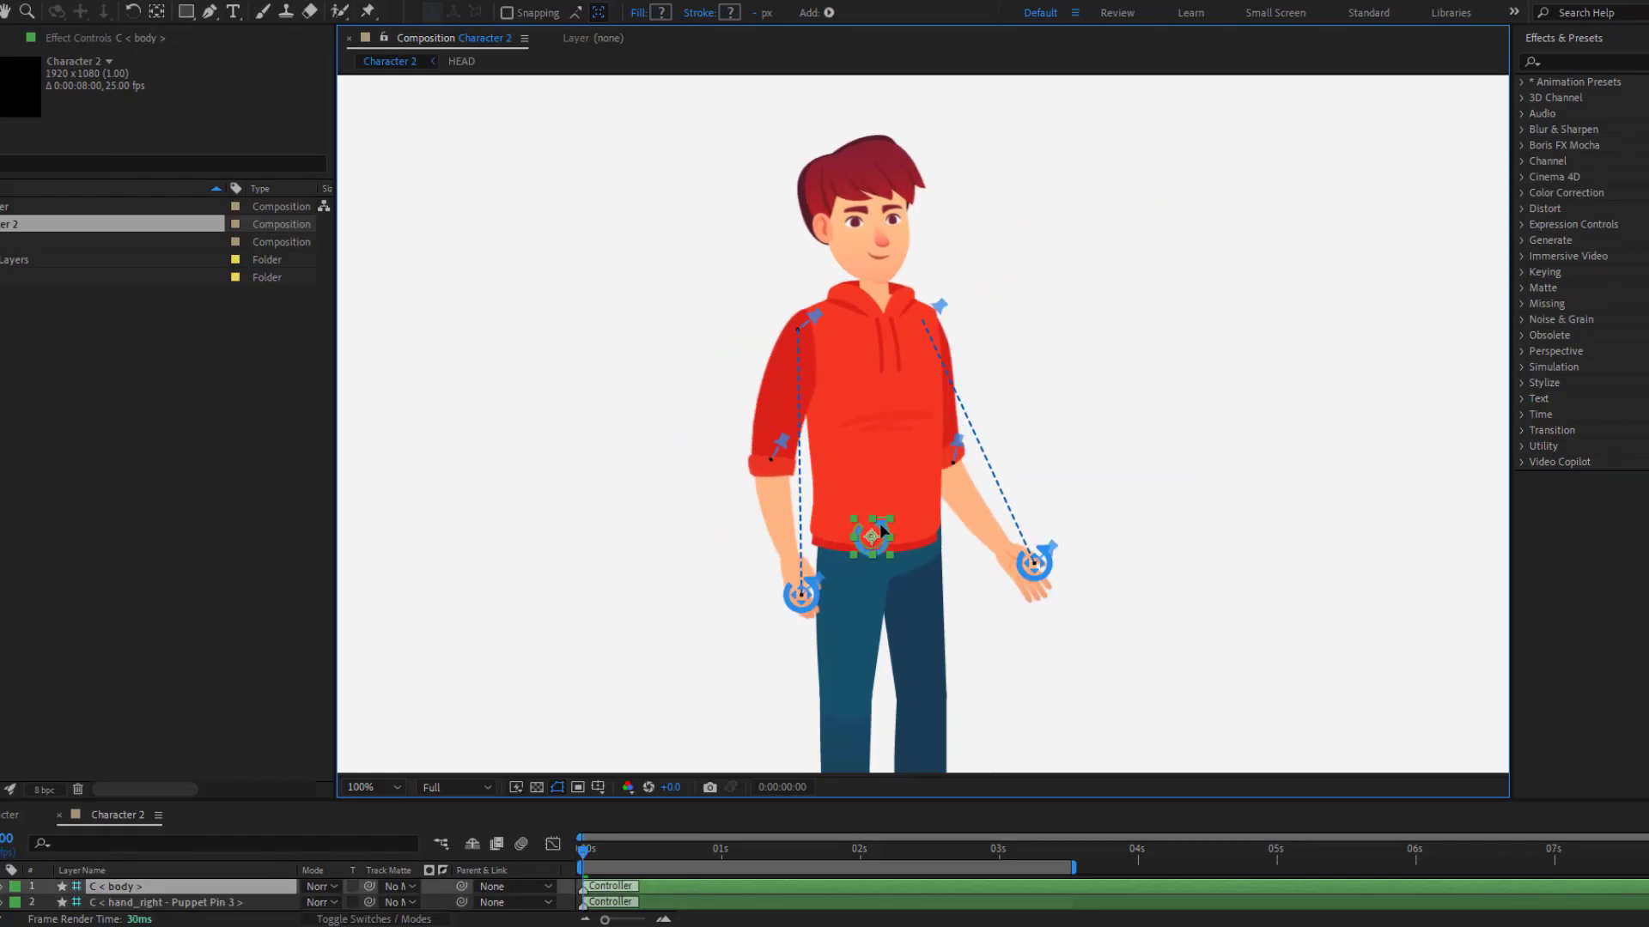
drag(879, 523, 890, 537)
key(ctrl+z)
key(w)
drag(895, 249, 896, 251)
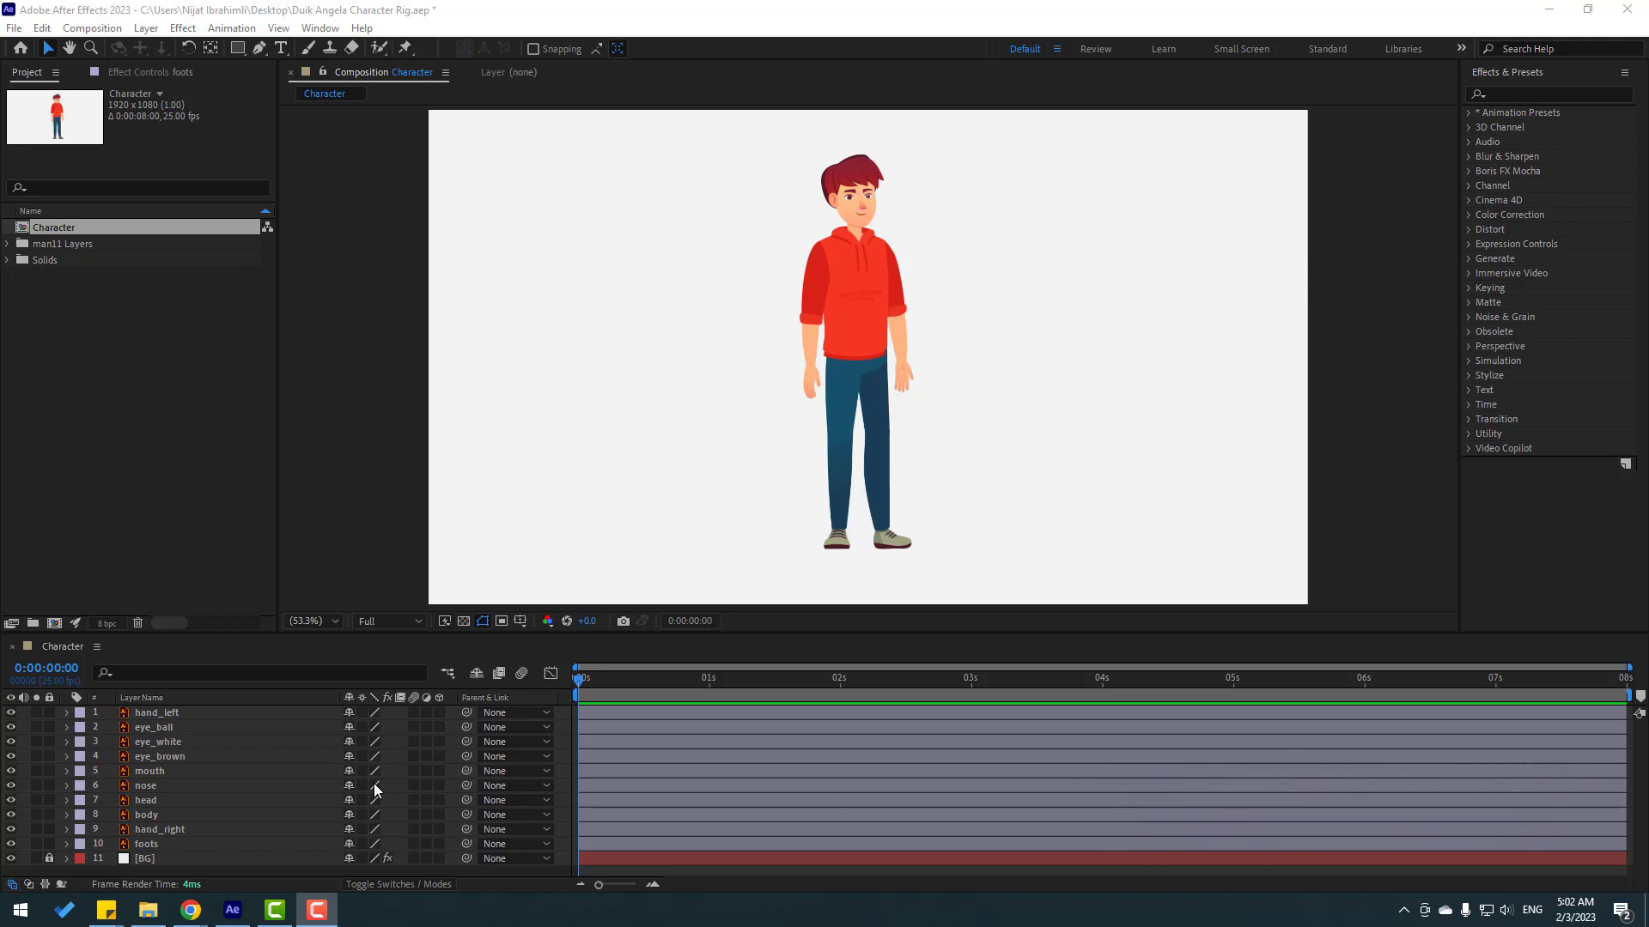
Step: Lock the foots layer and solo the hand_left layer
click(148, 844)
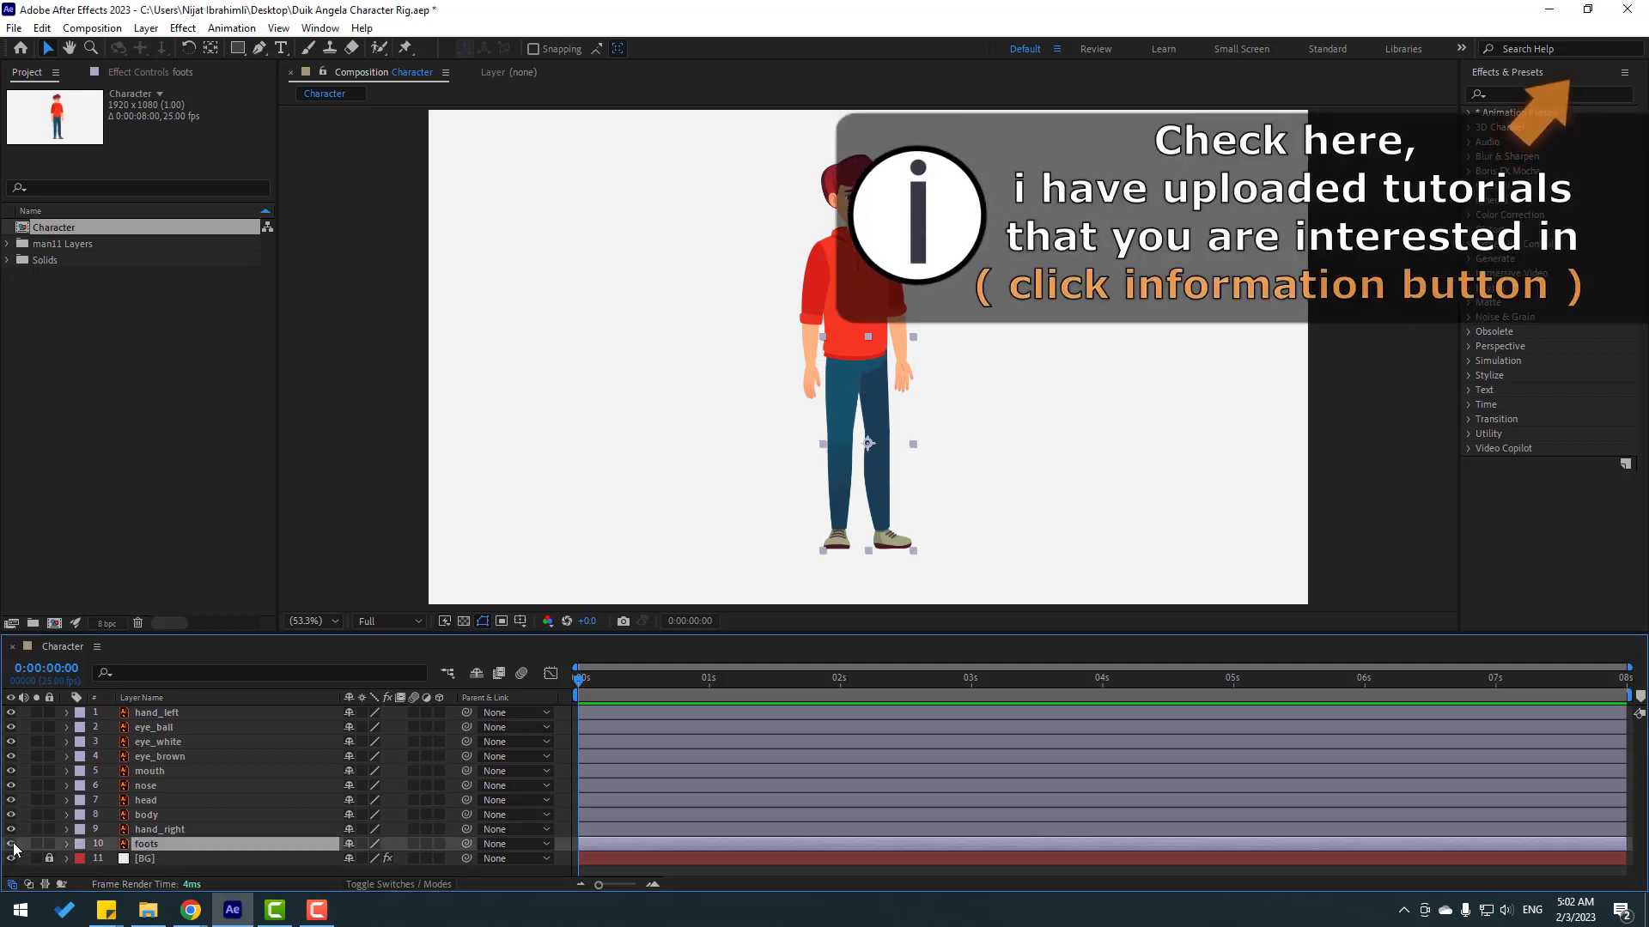
click(50, 844)
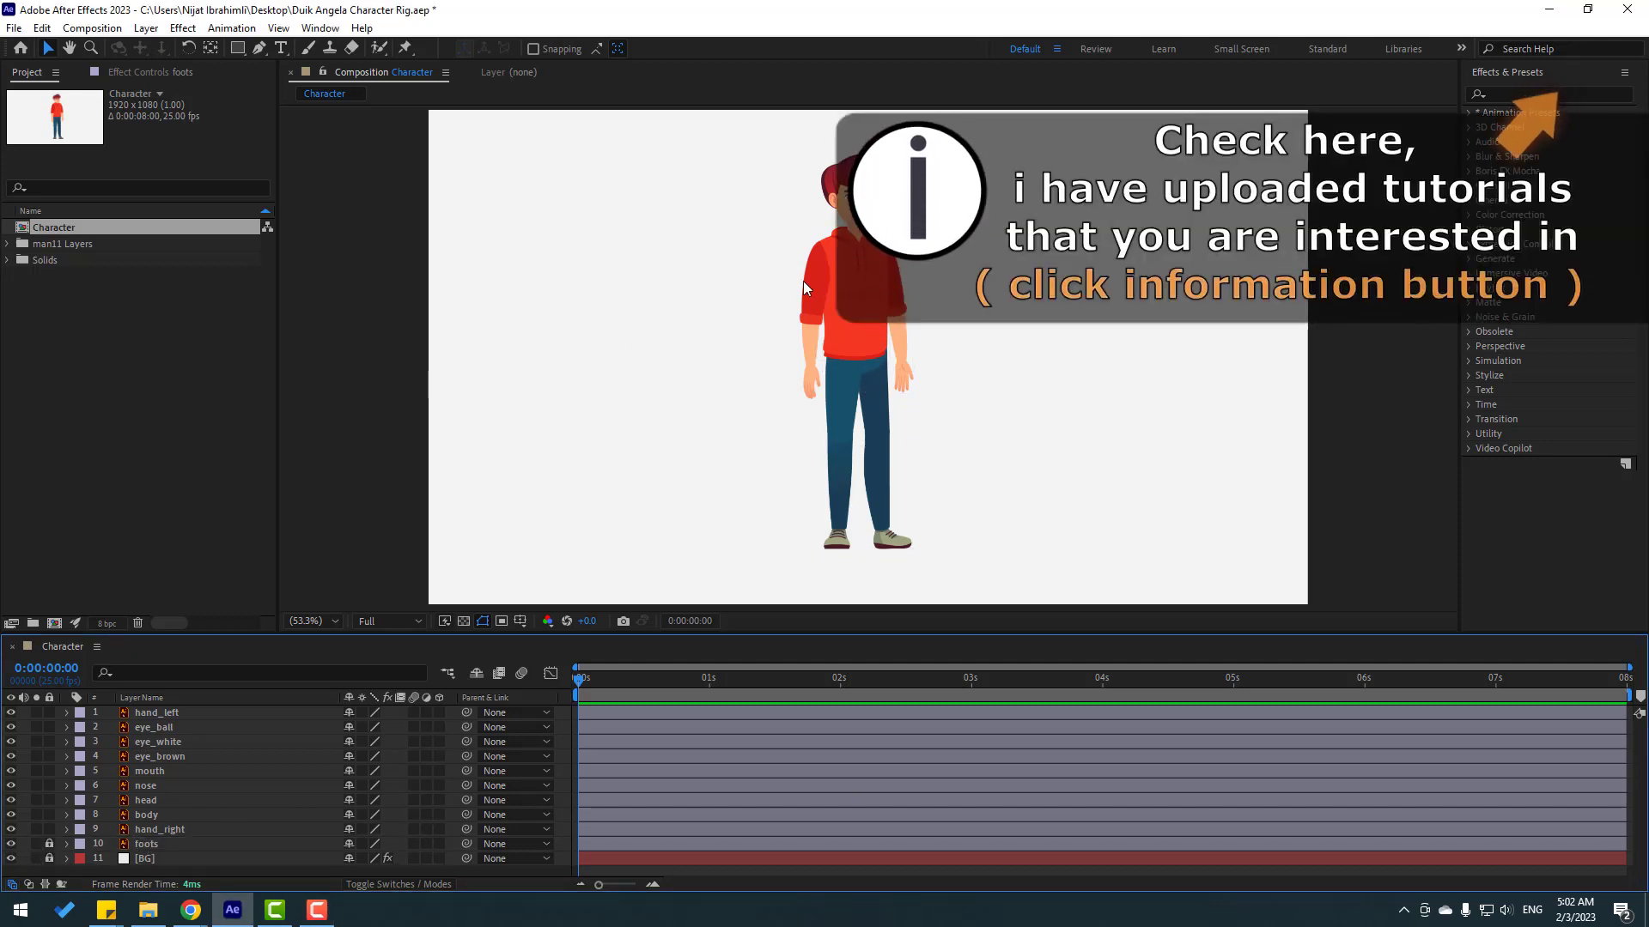
click(157, 713)
scroll(883, 361, up, 2)
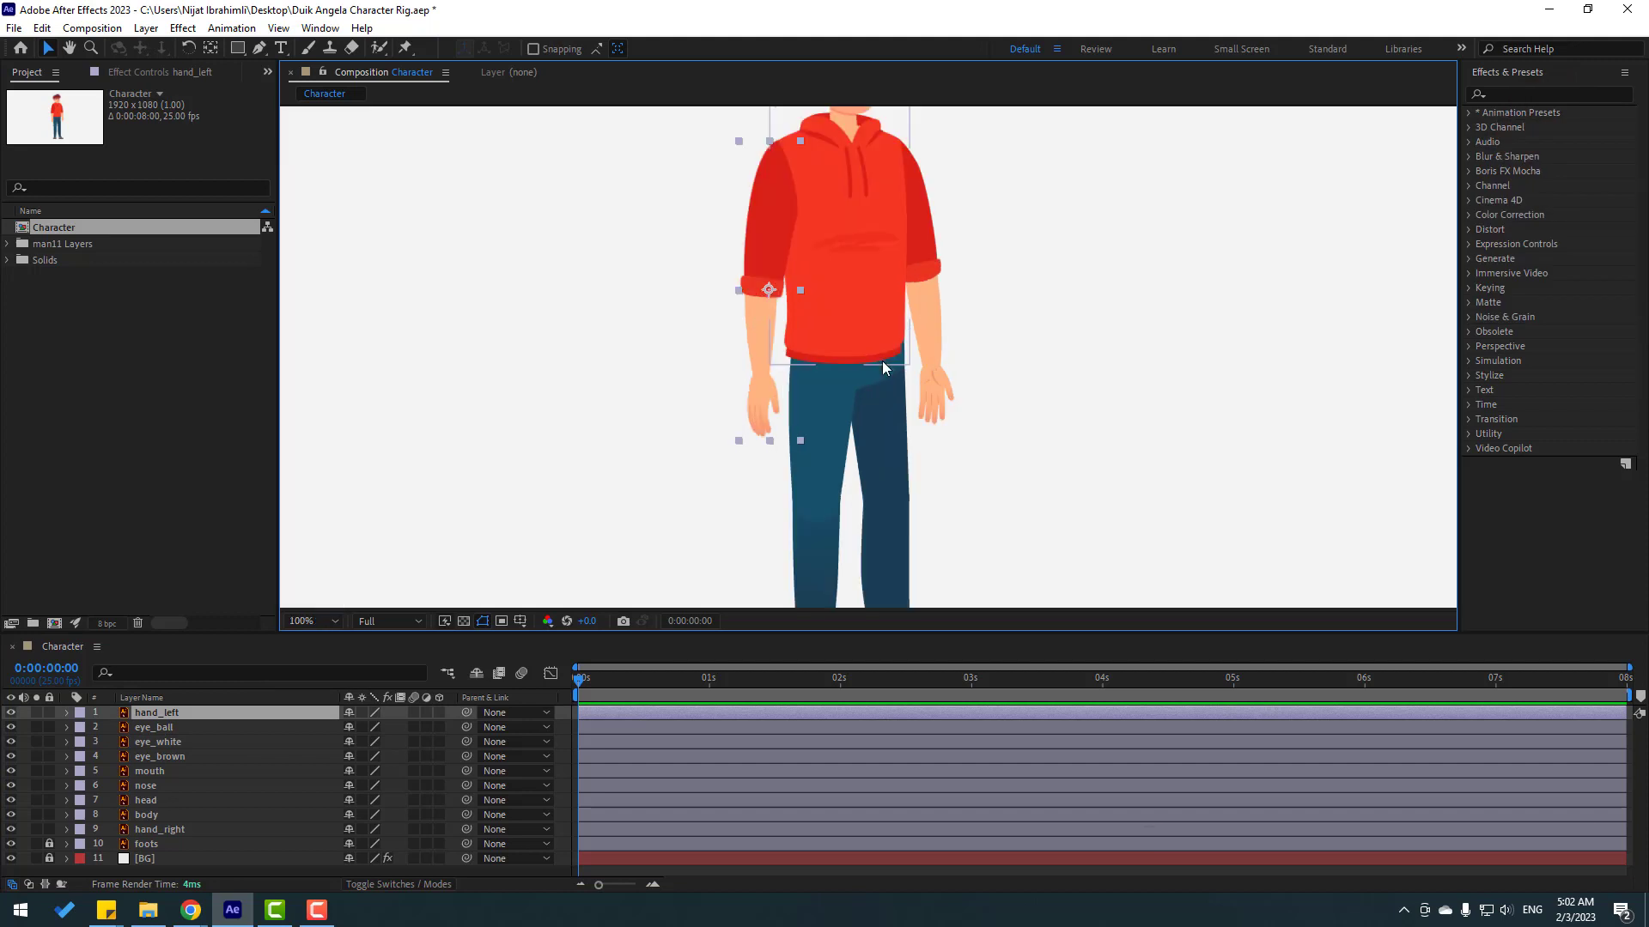
drag(865, 265, 872, 316)
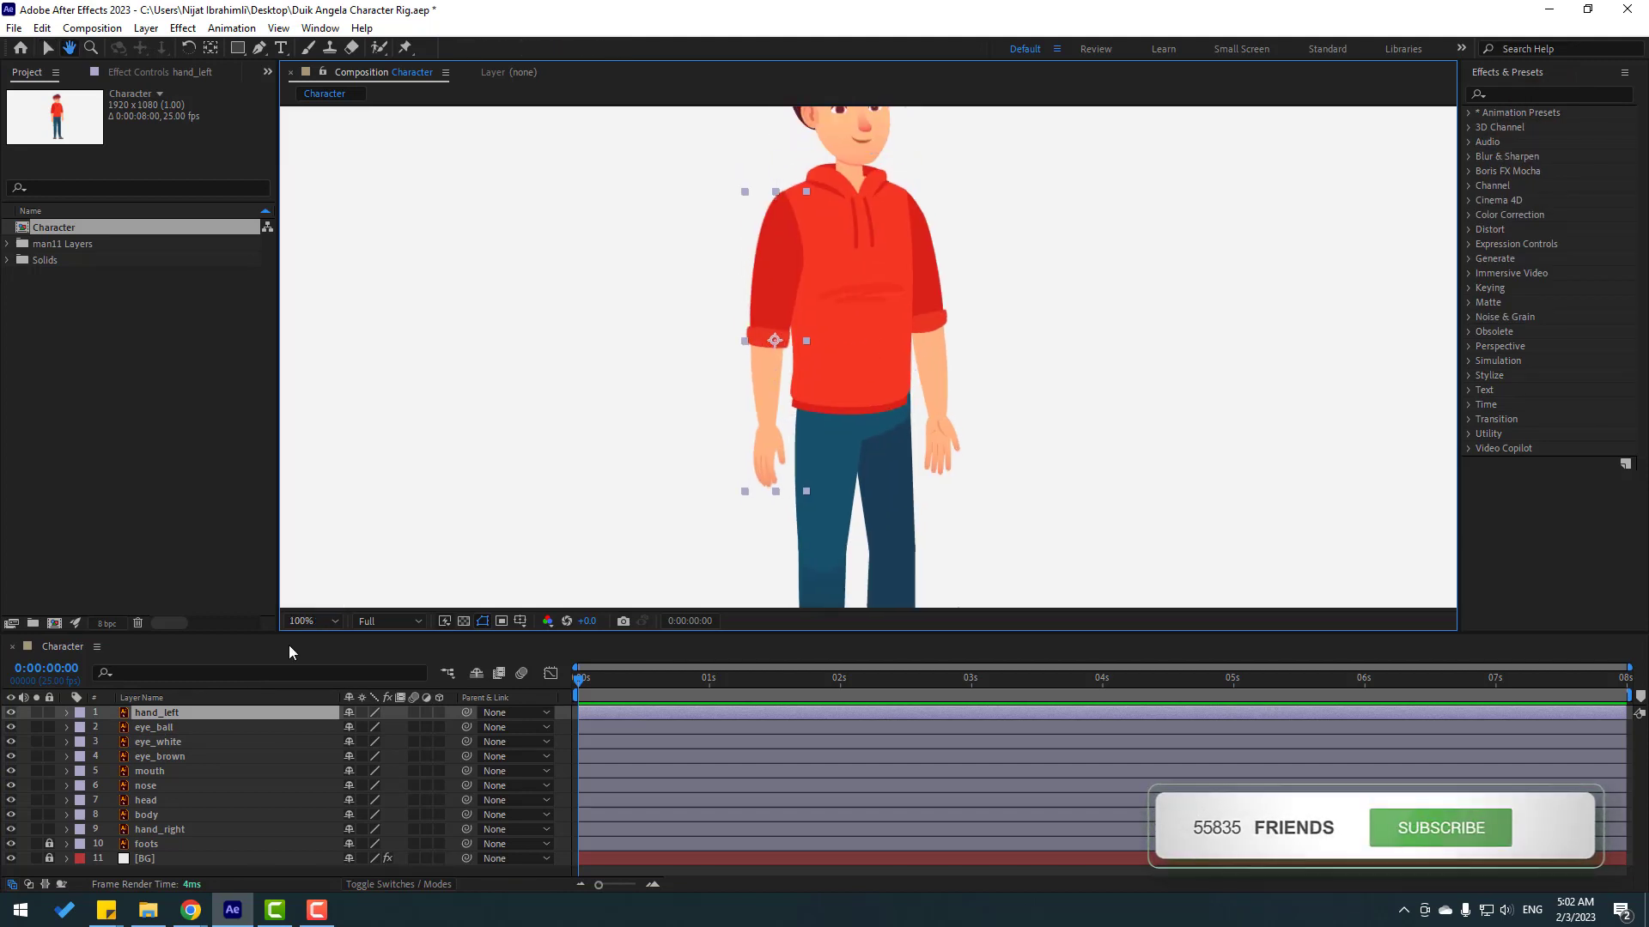
click(36, 713)
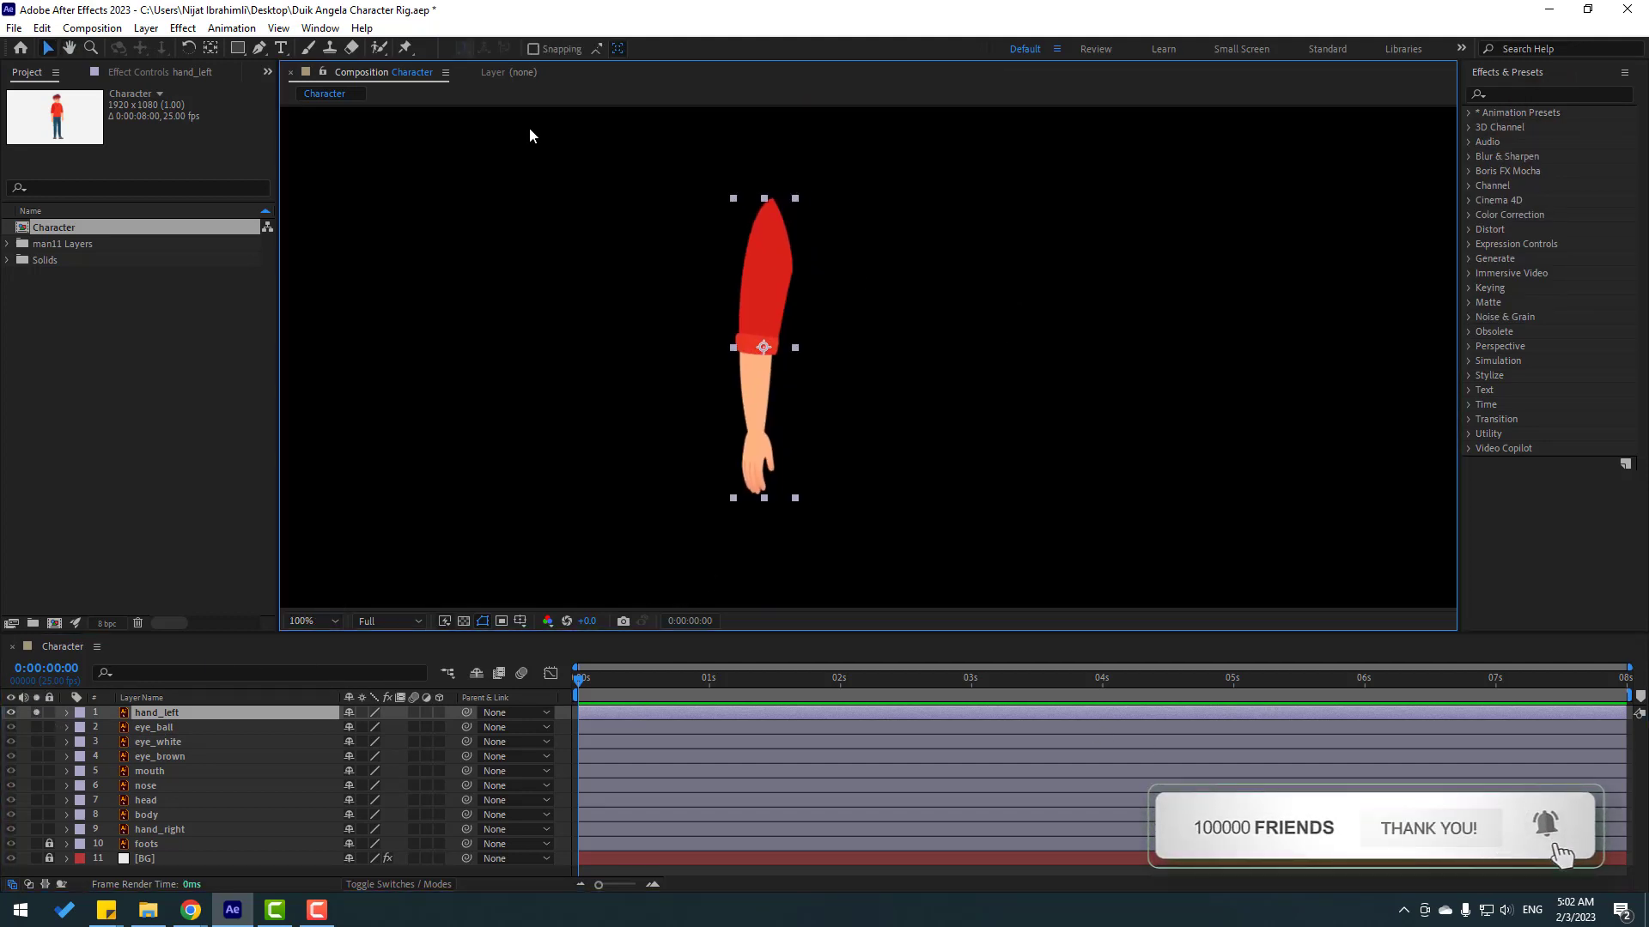
Step: Place puppet pins on the shoulder, elbow and hand of the hand_left layer
click(406, 48)
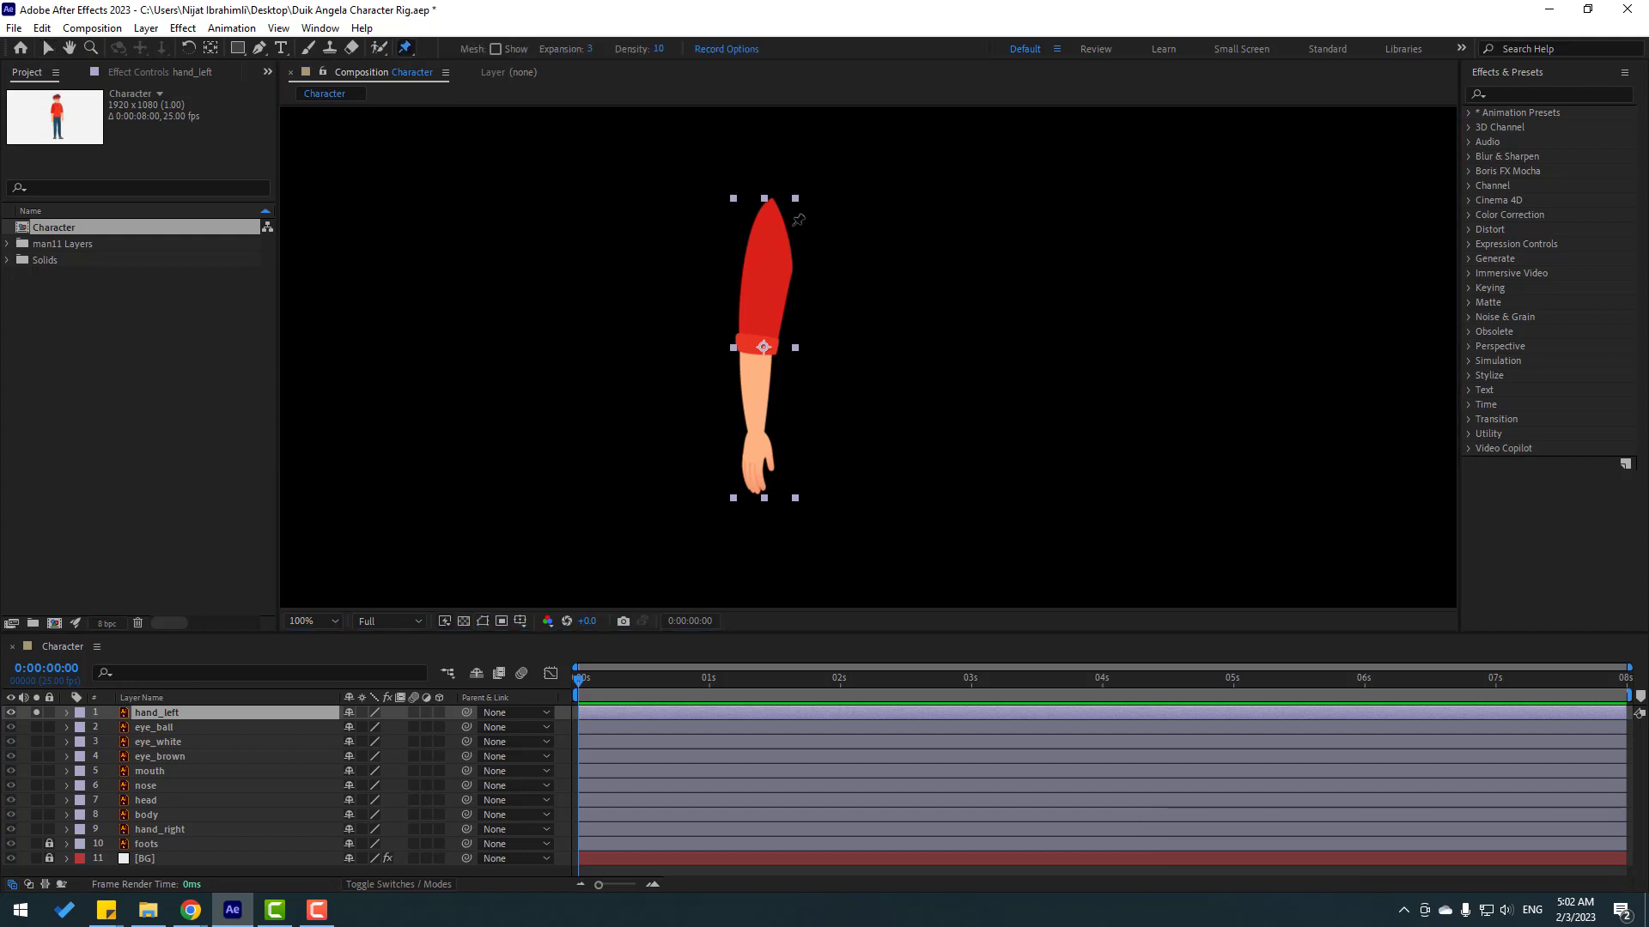
click(767, 214)
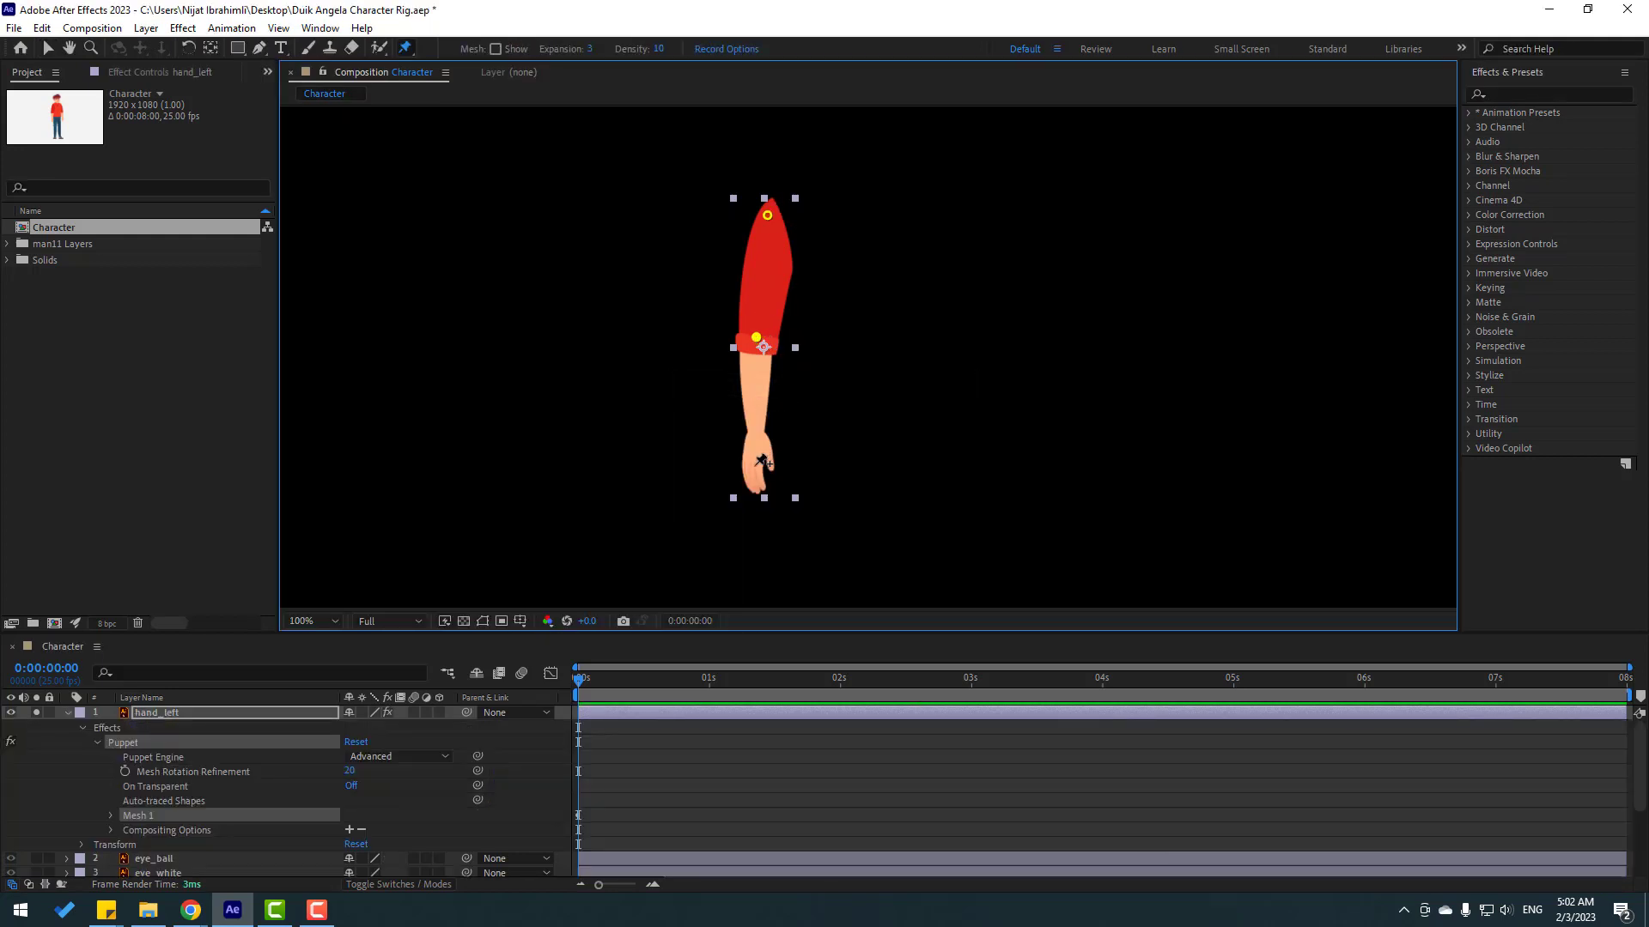
click(756, 464)
key(v)
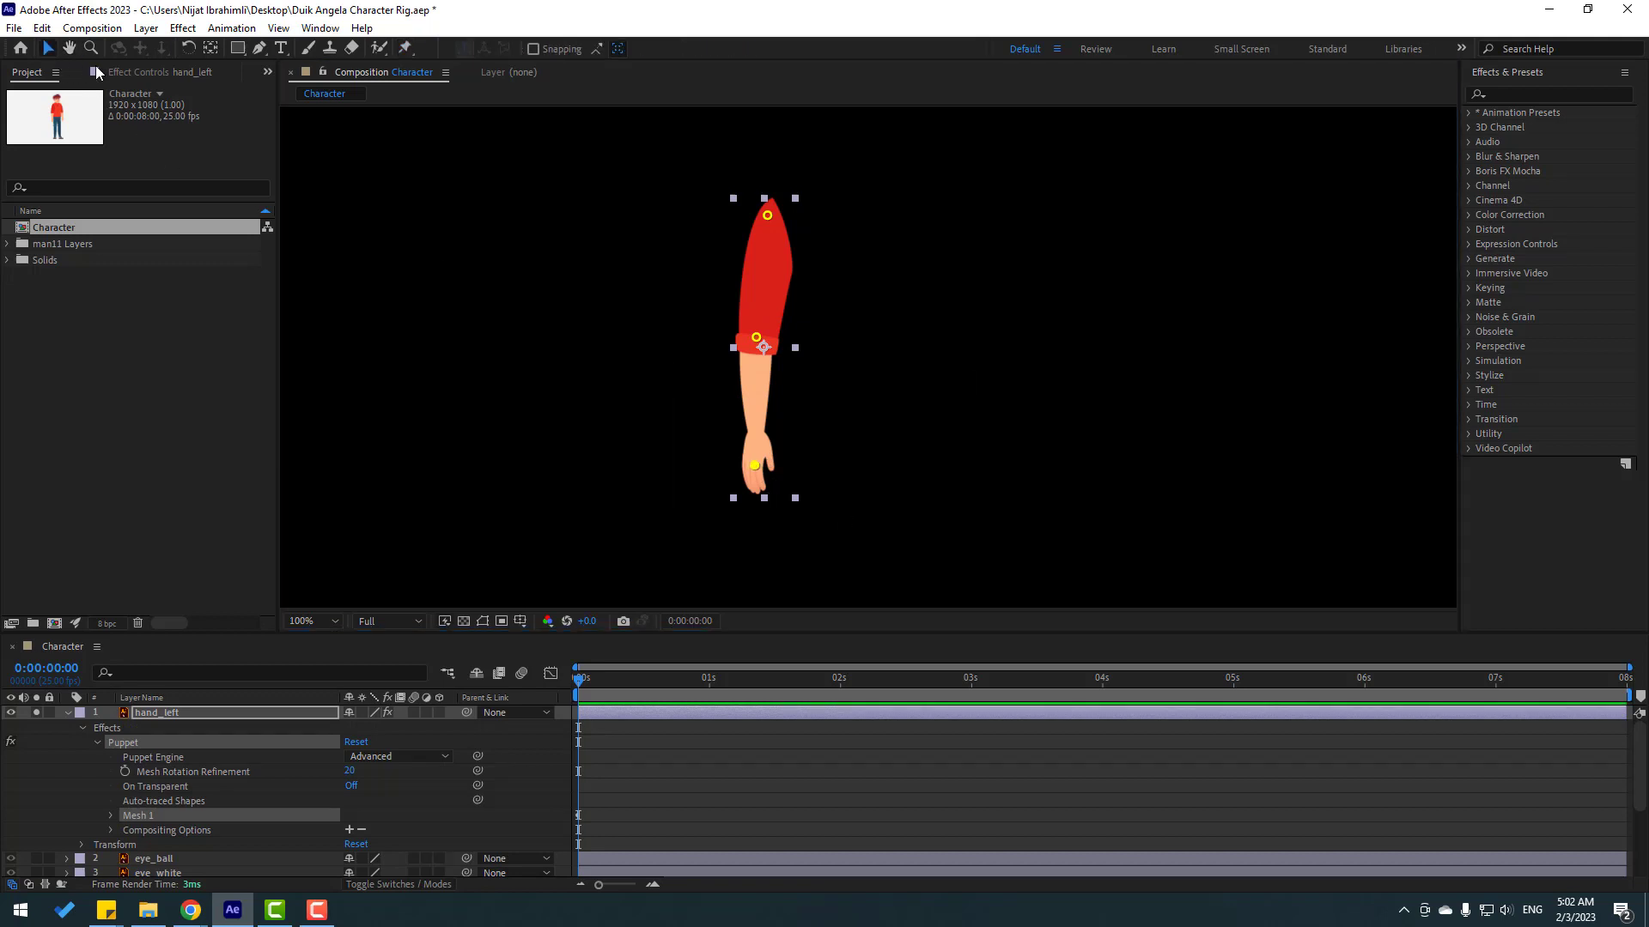
Step: Set the Puppet Engine of hand_left's Puppet effect to Legacy
click(152, 759)
click(362, 764)
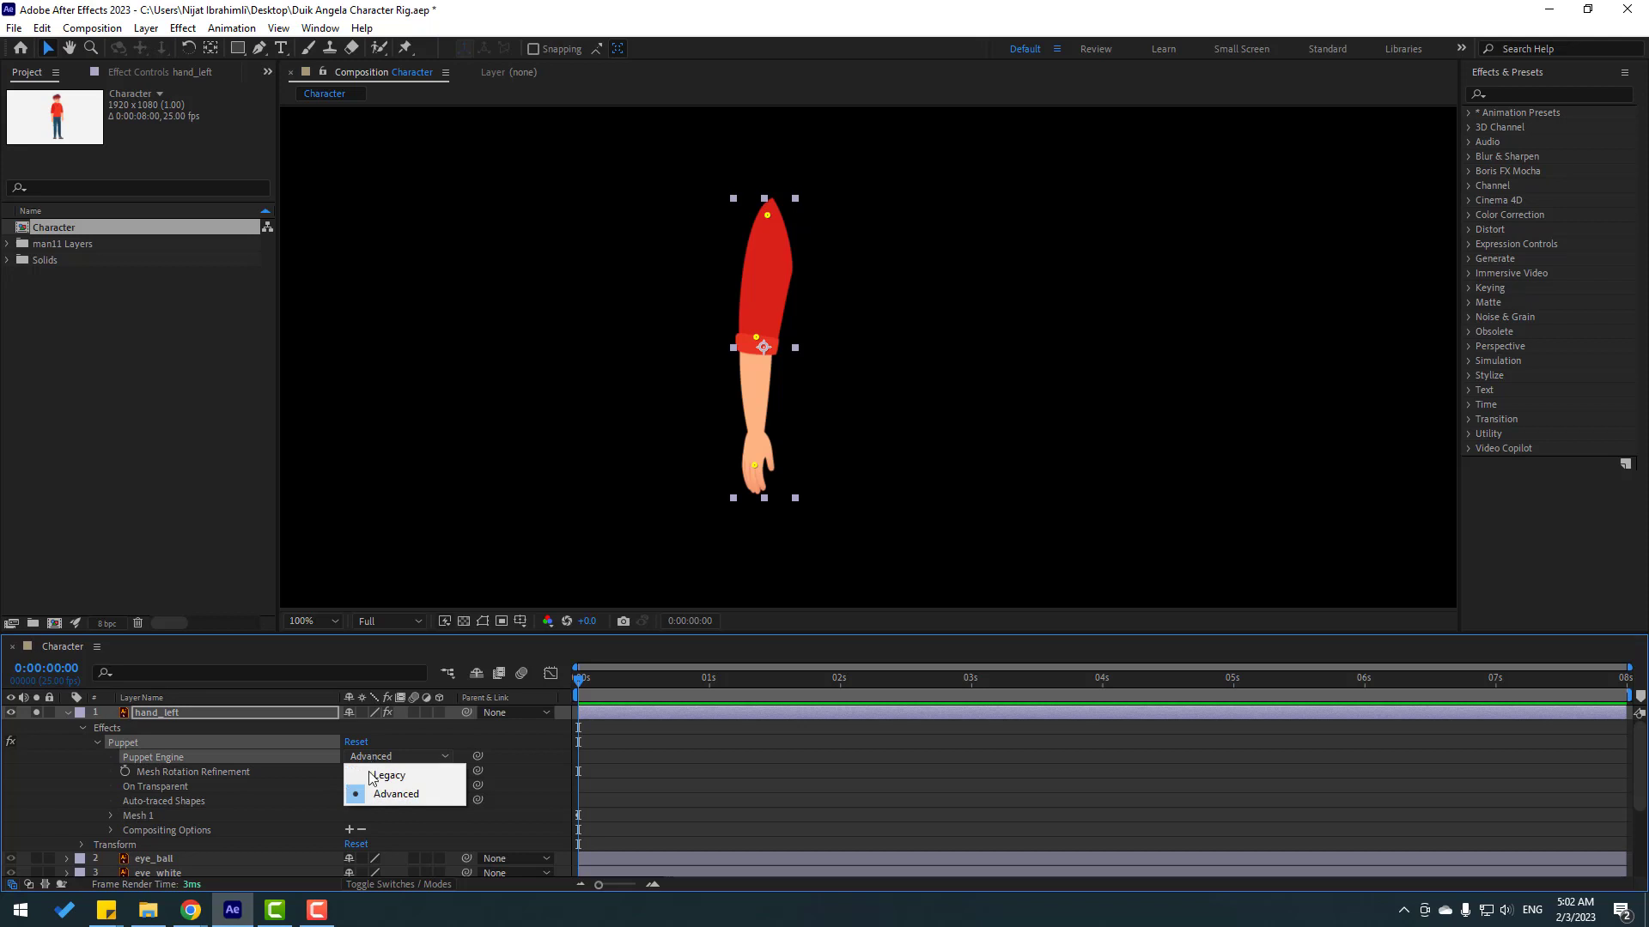
click(365, 772)
click(968, 526)
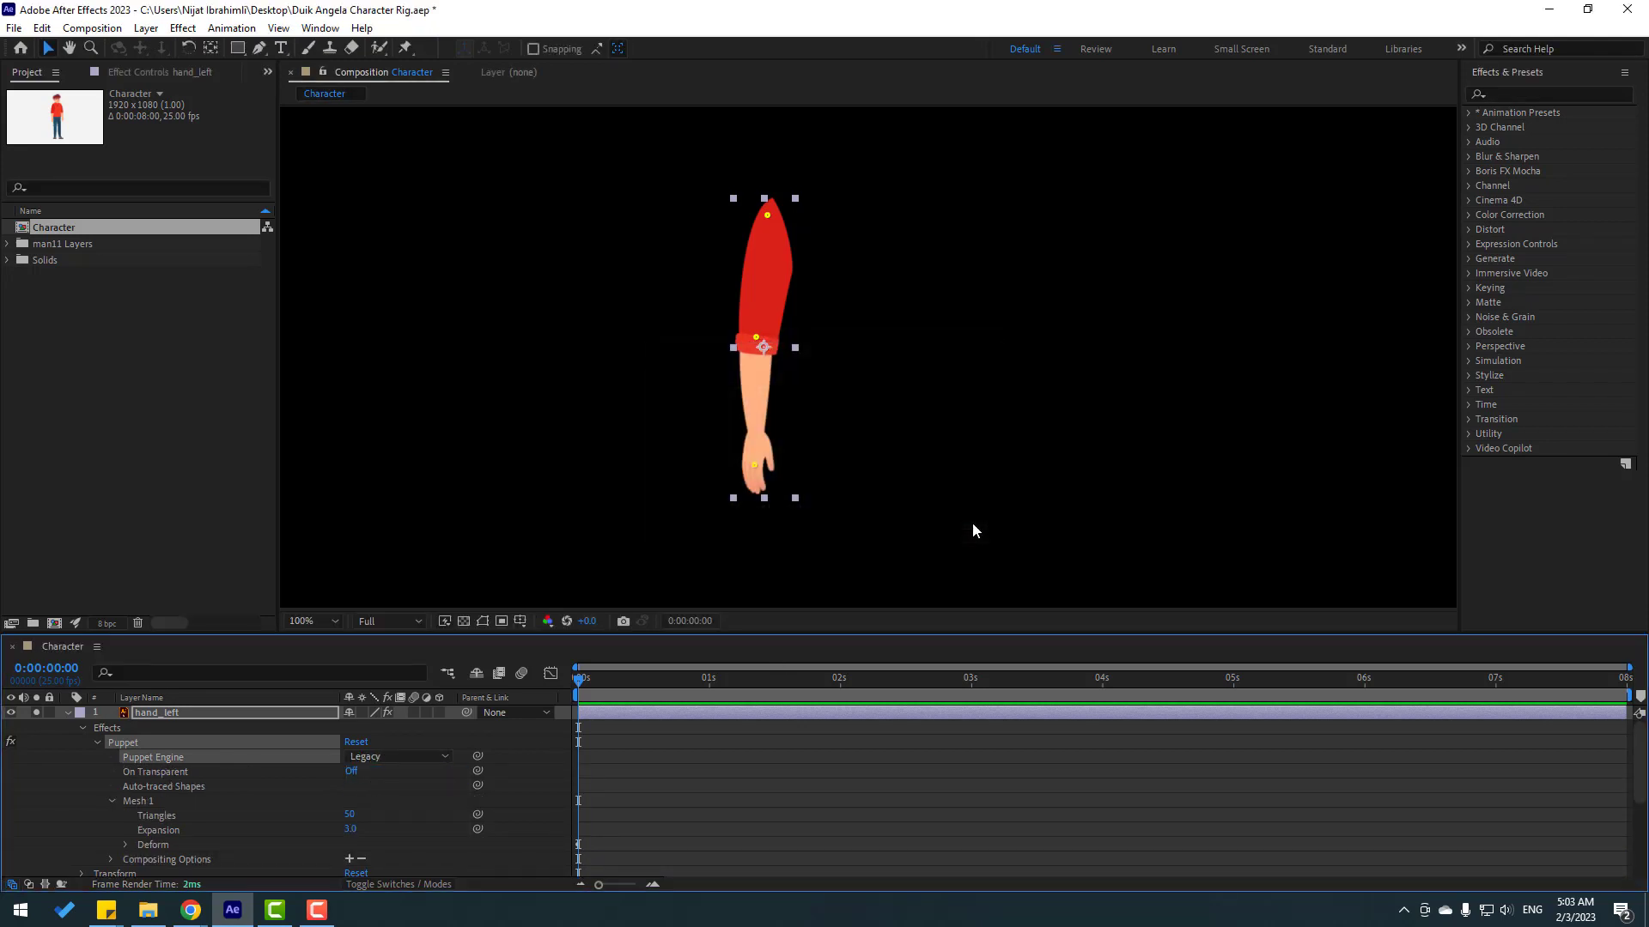
click(52, 782)
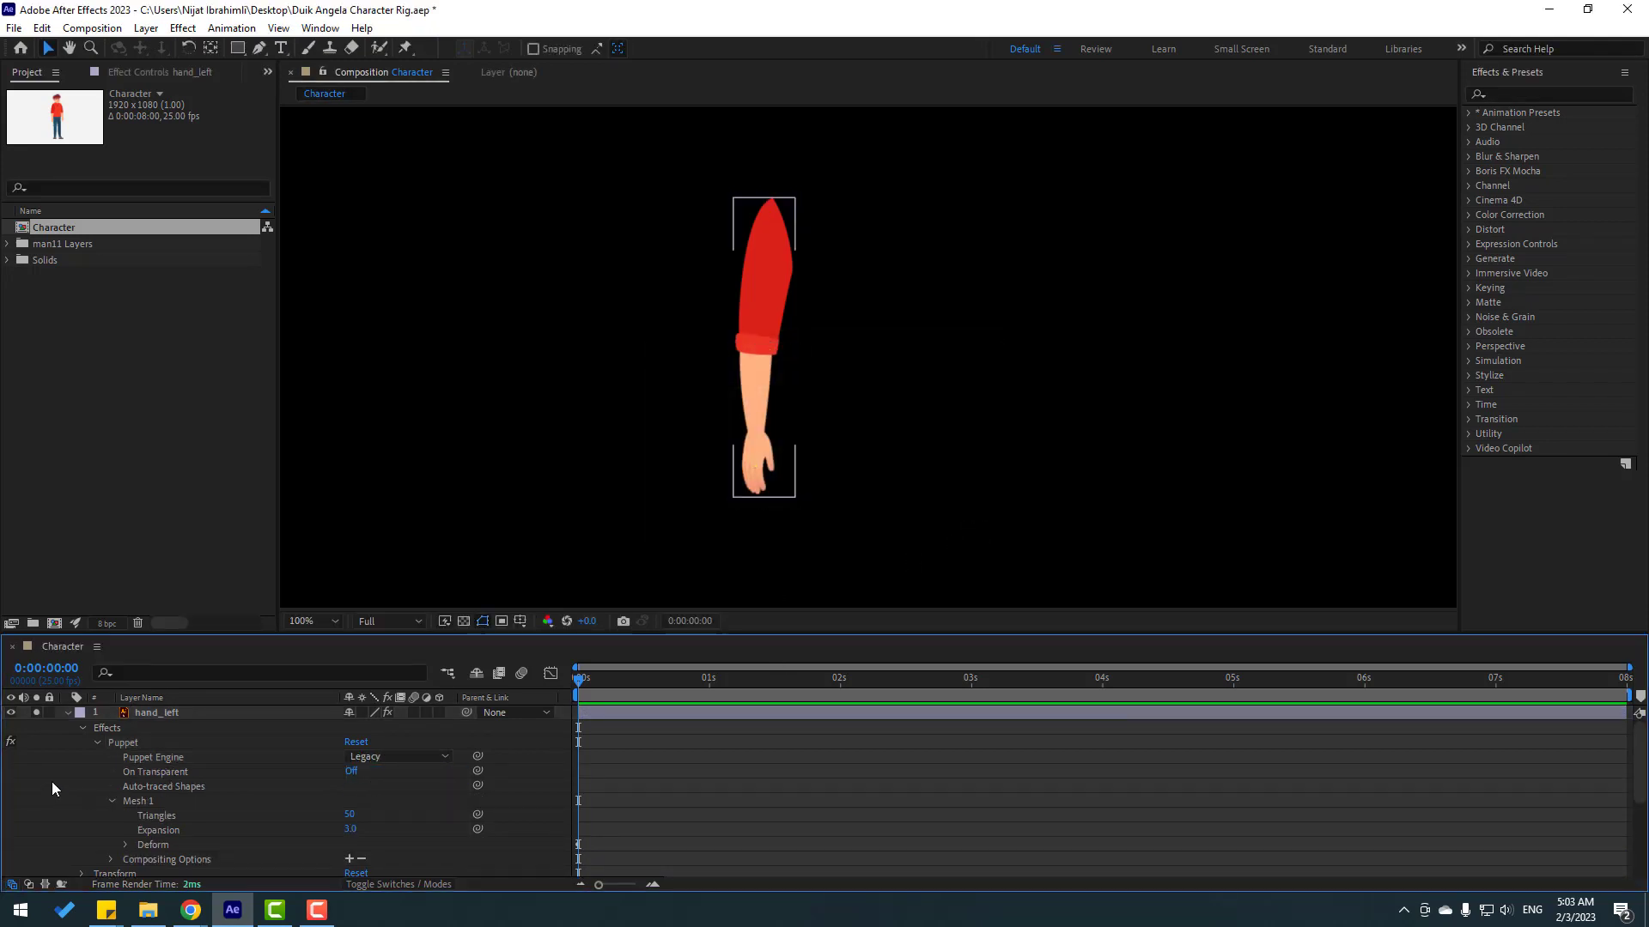
Step: Open Duik Angela and show its Links and constraints tools
click(319, 28)
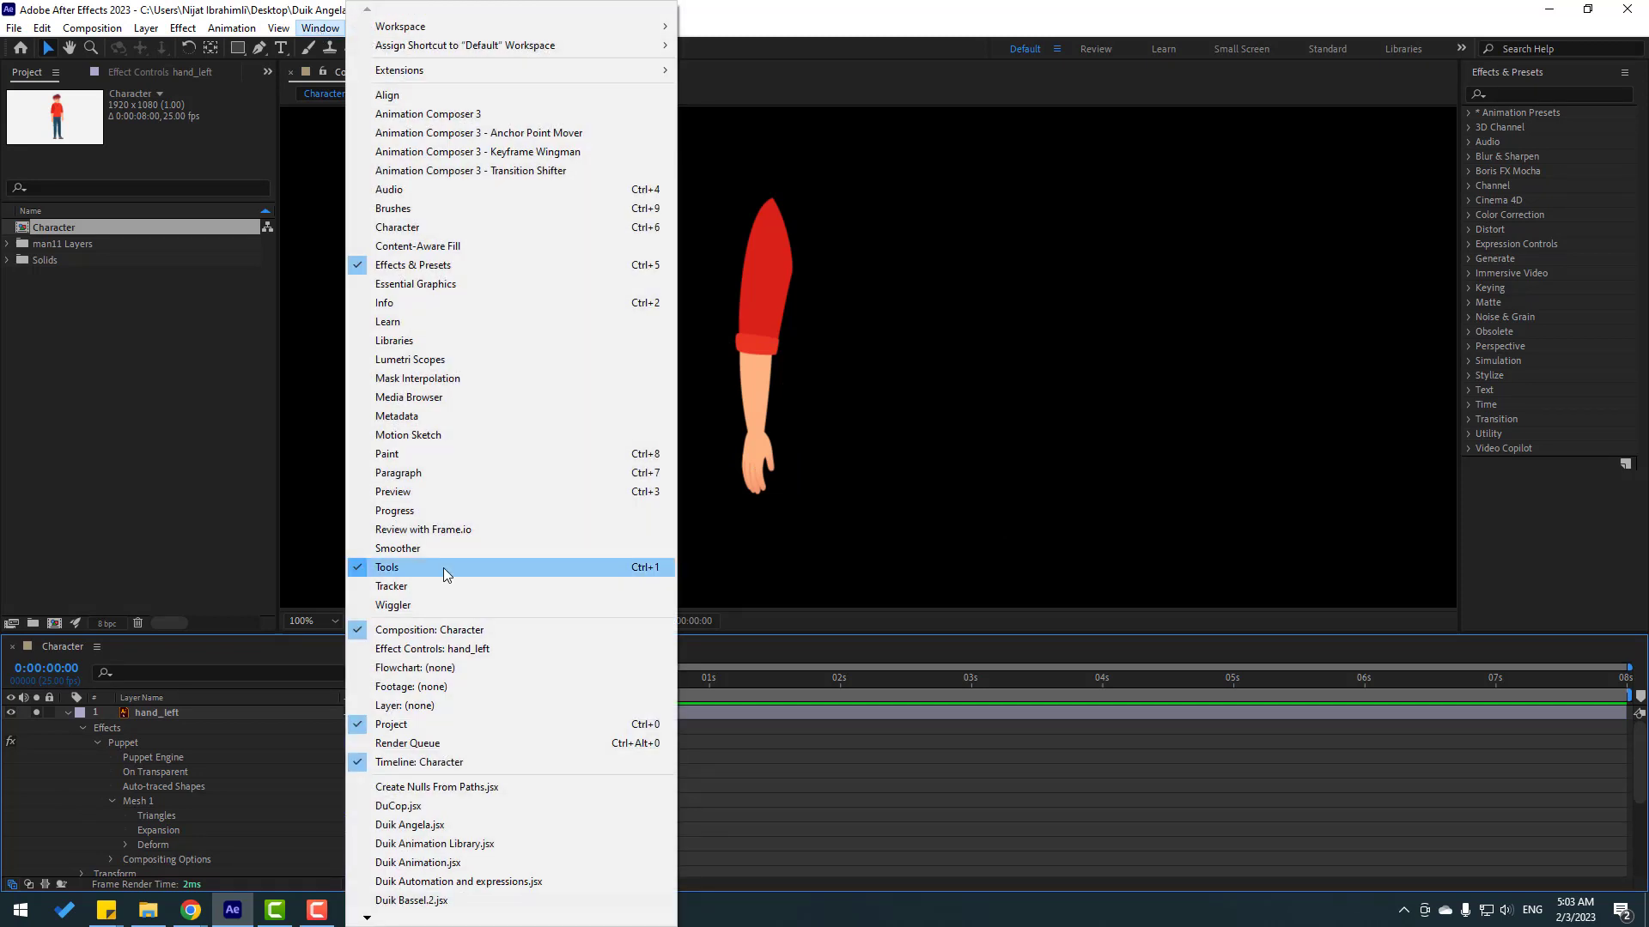
click(433, 824)
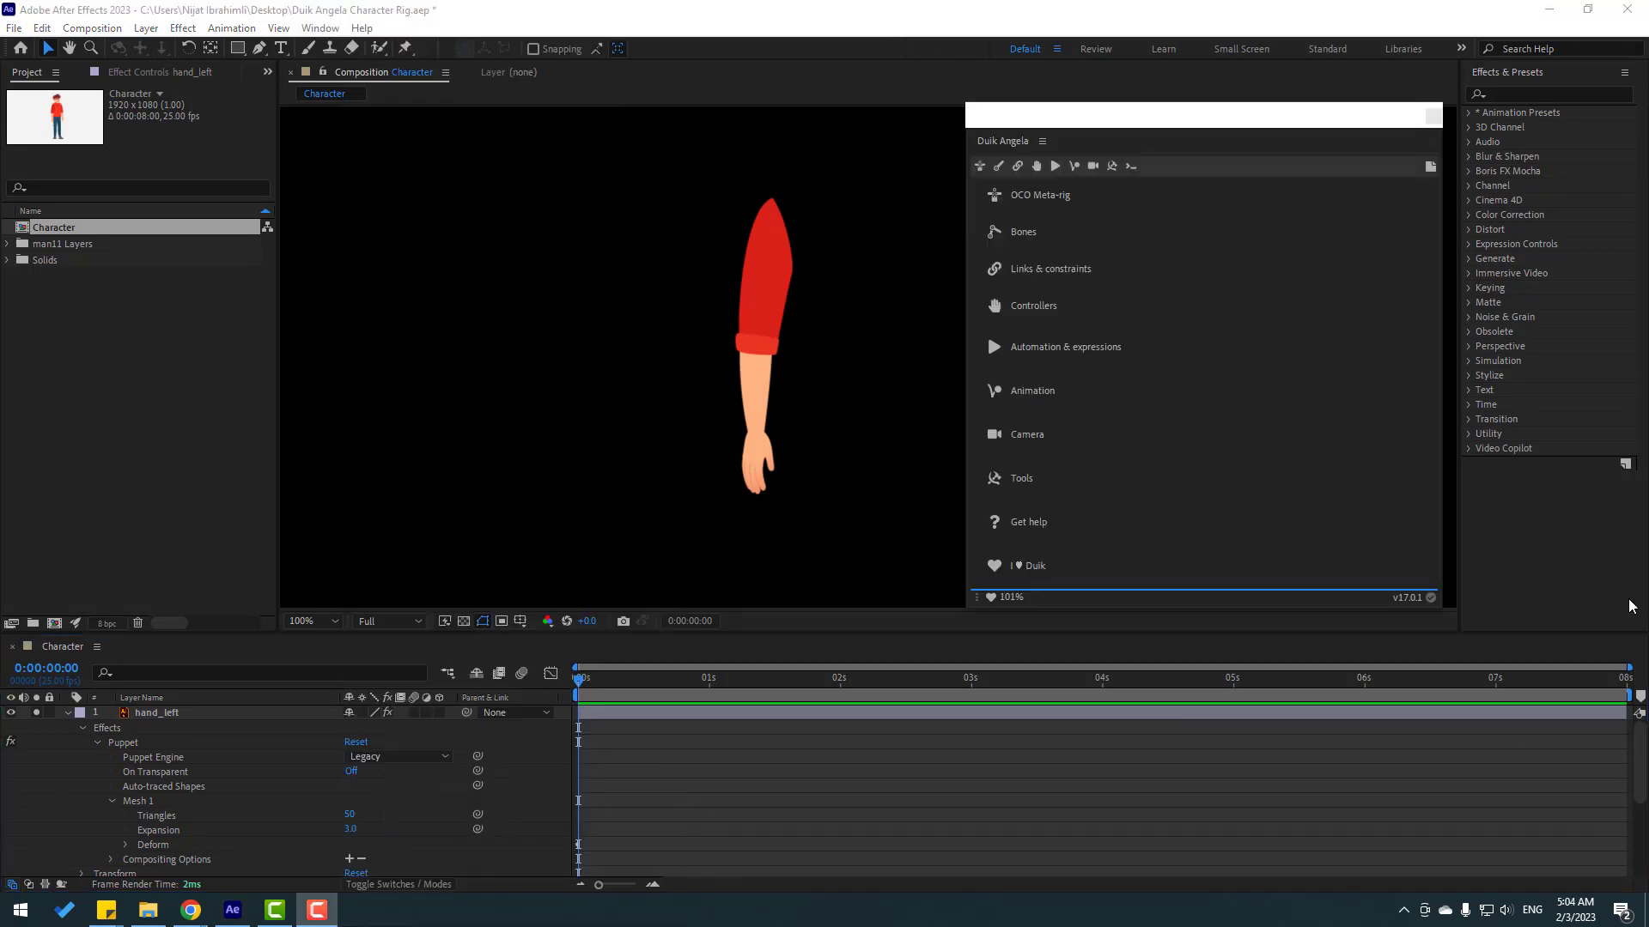
click(1018, 171)
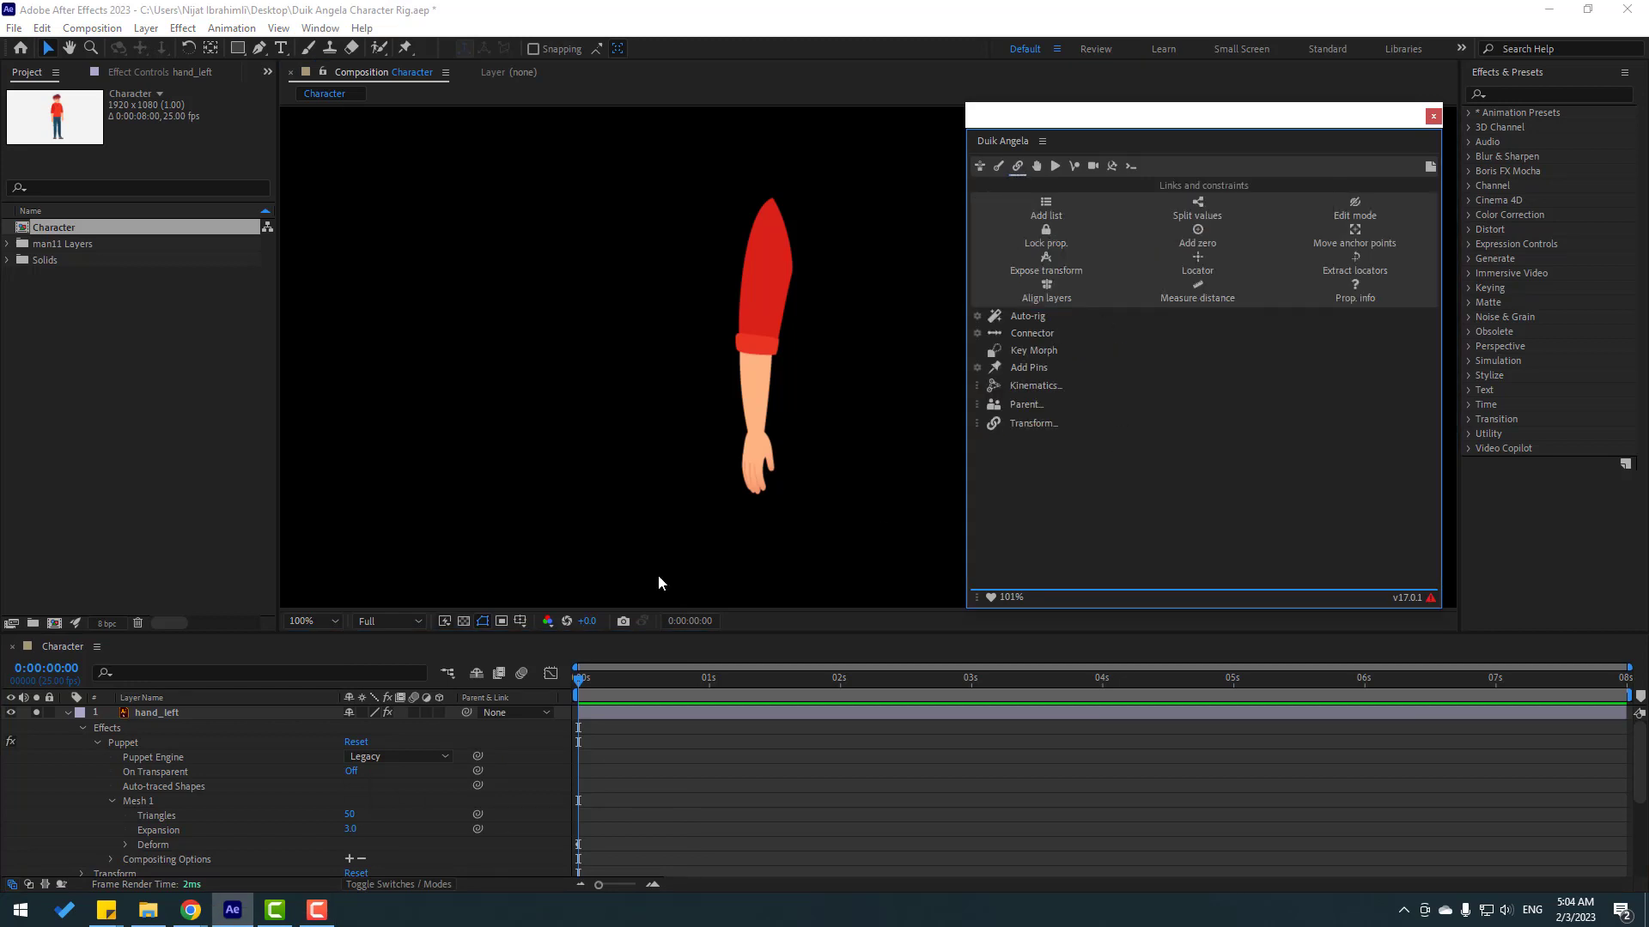
Step: Create Duik pin layers from hand_left's Puppet effect without hiding layer controls, and collapse the hand_left layer
click(115, 744)
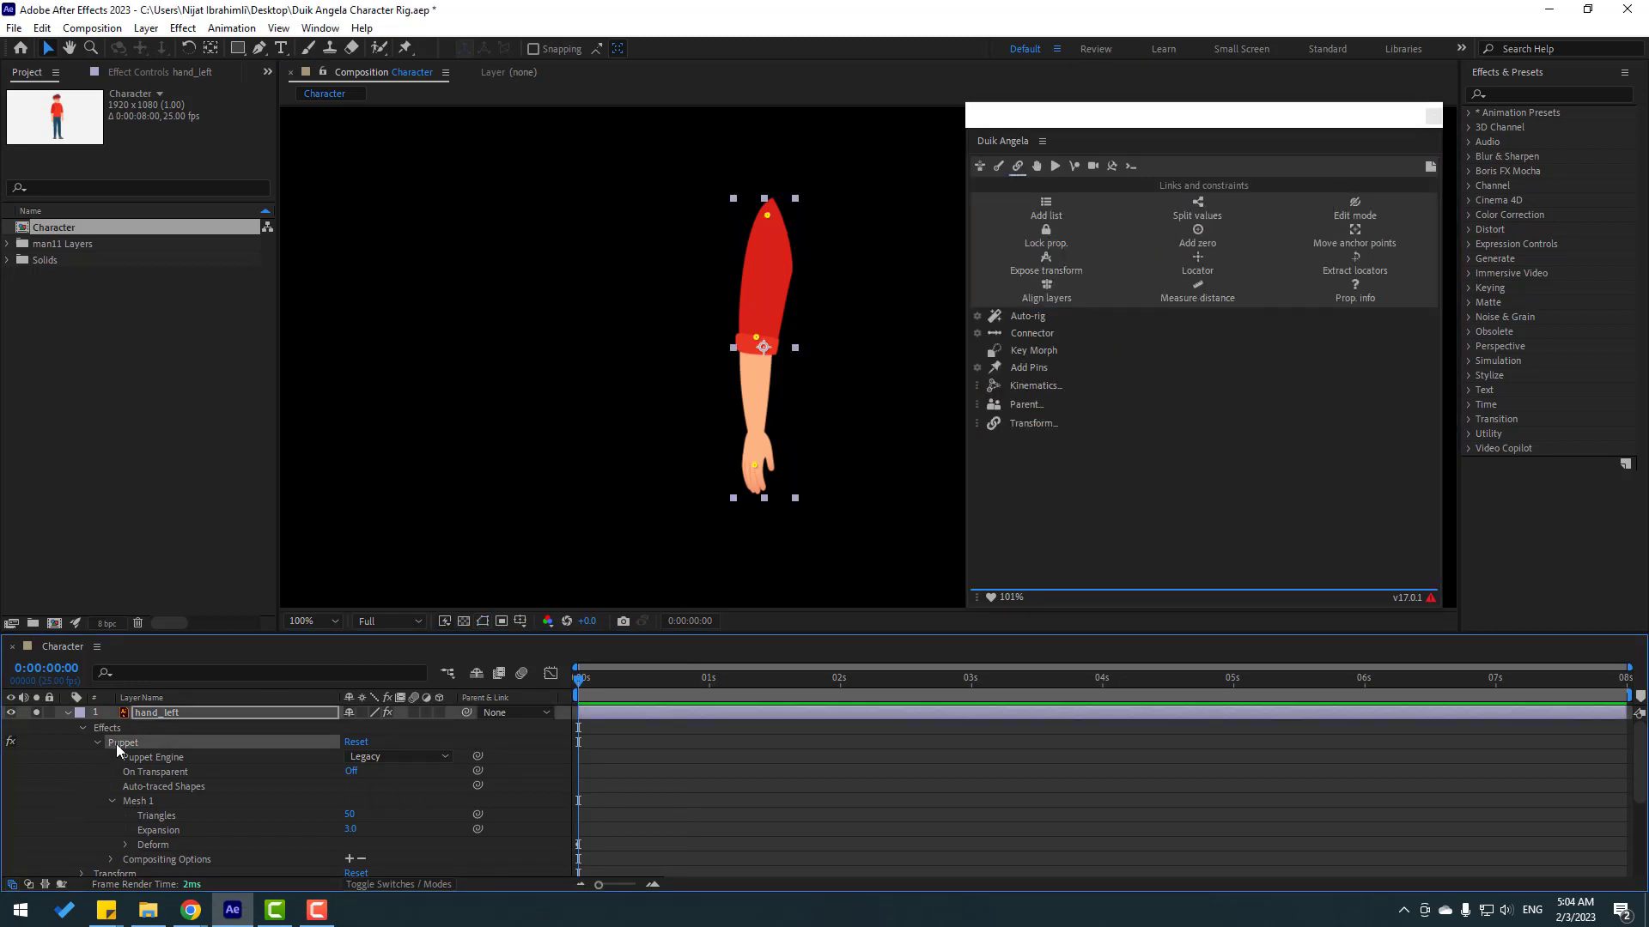
click(1037, 369)
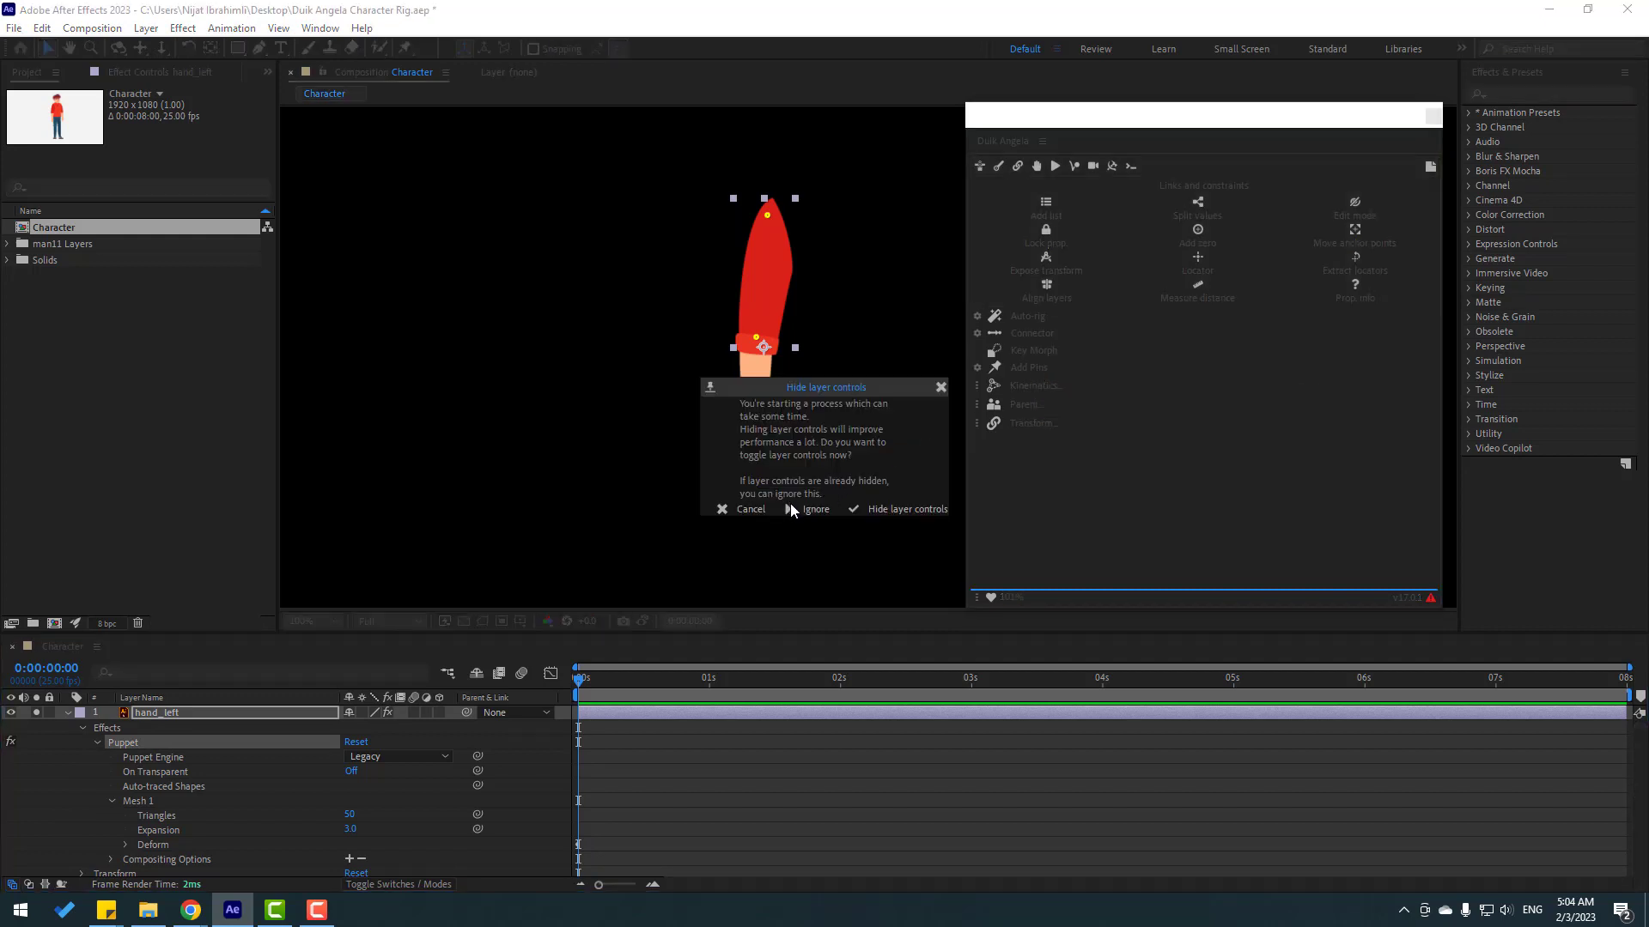
click(791, 506)
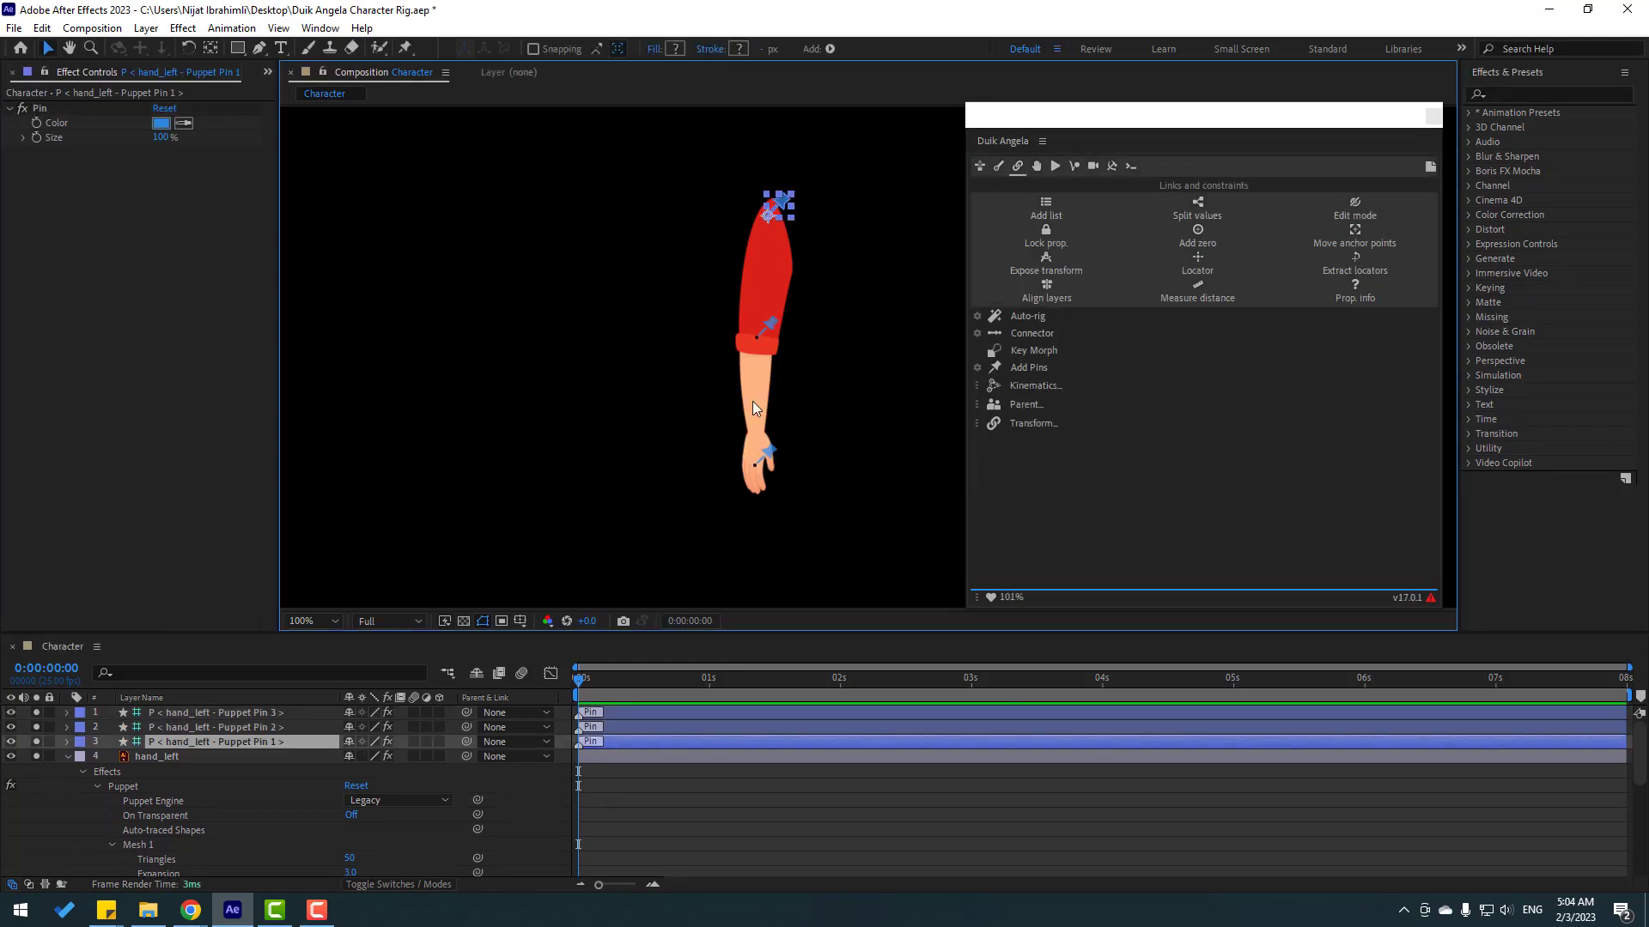
click(67, 756)
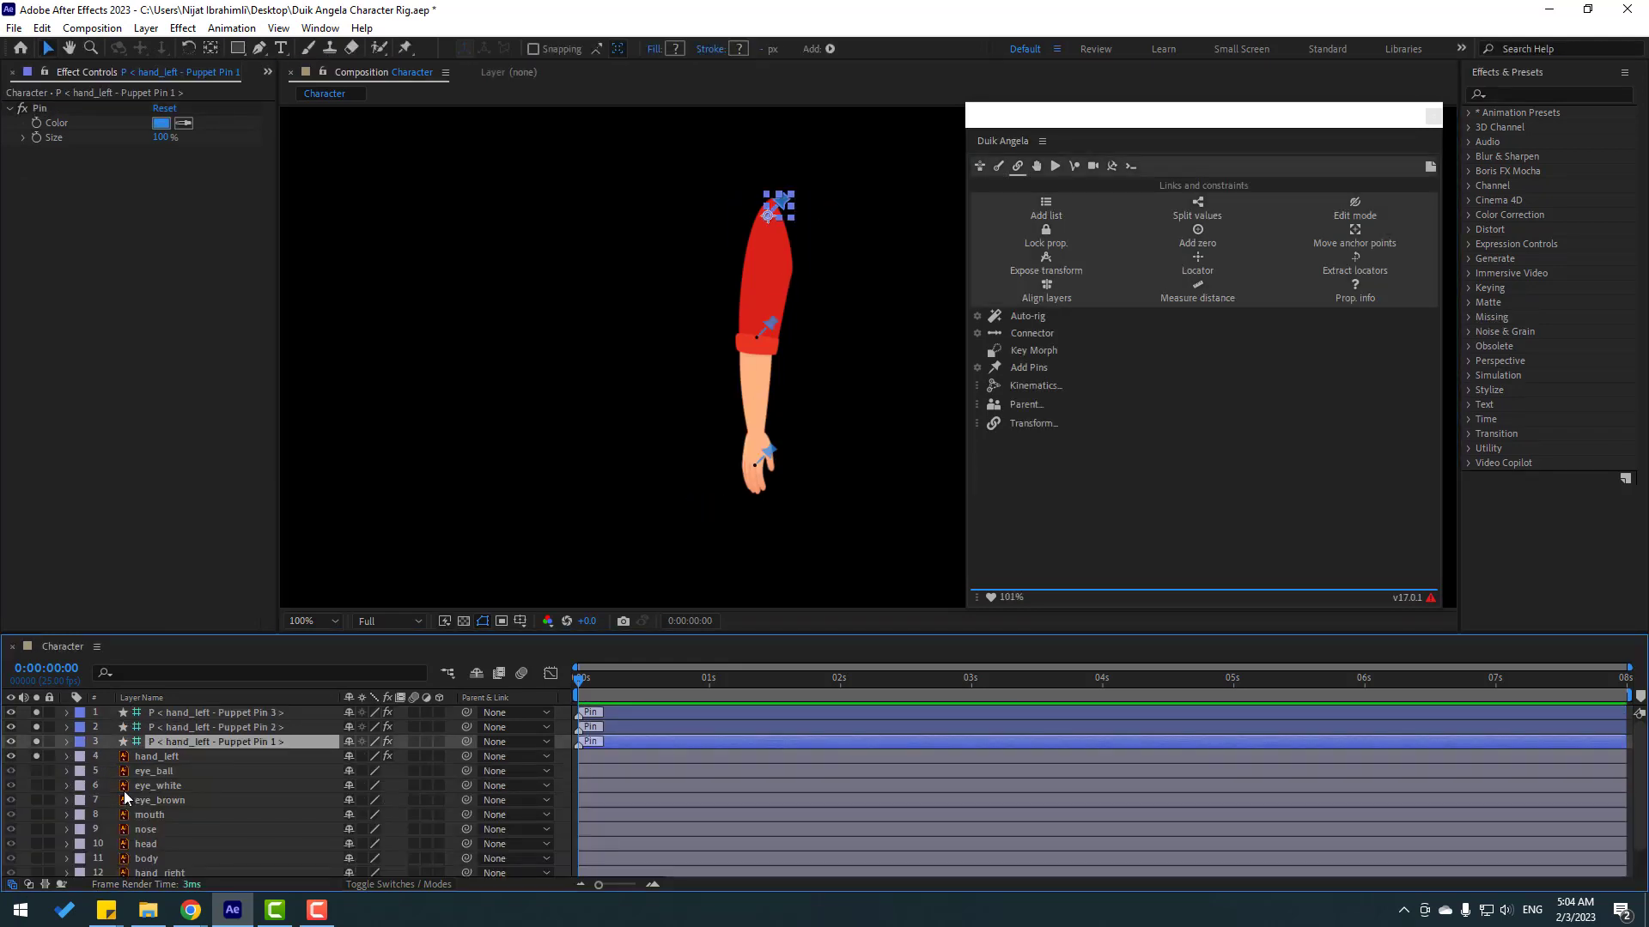
Step: Test the hand pin by moving it slightly up the arm, and undo the move
click(769, 457)
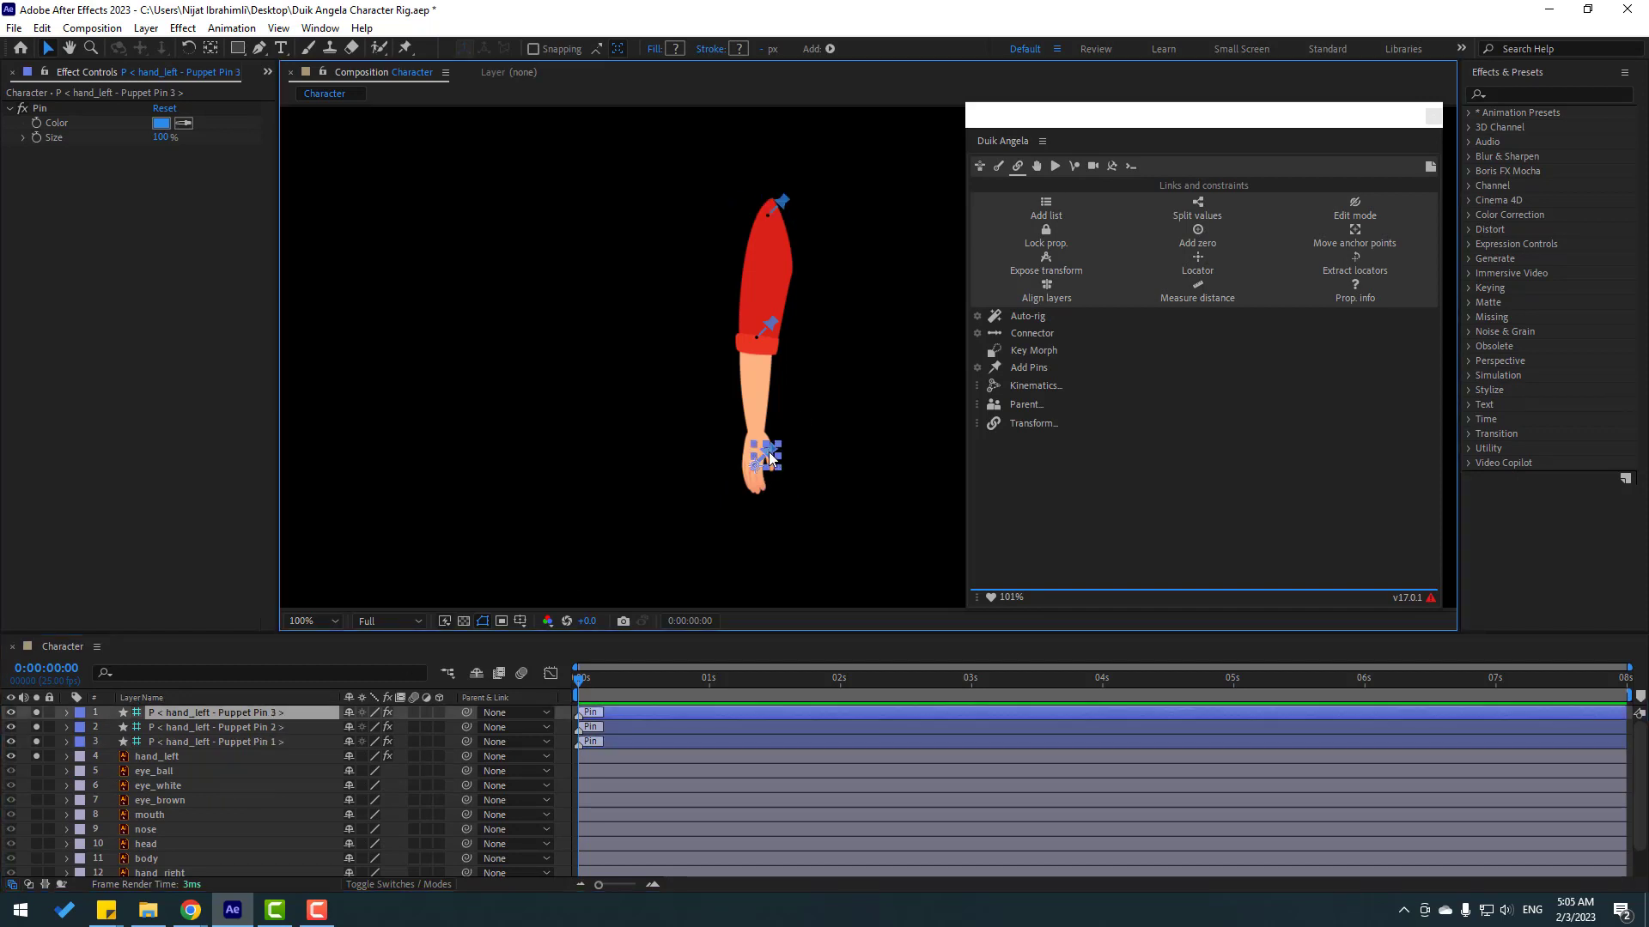
mouse_move(769, 457)
mouse_down()
mouse_move(737, 449)
mouse_move(765, 442)
mouse_up()
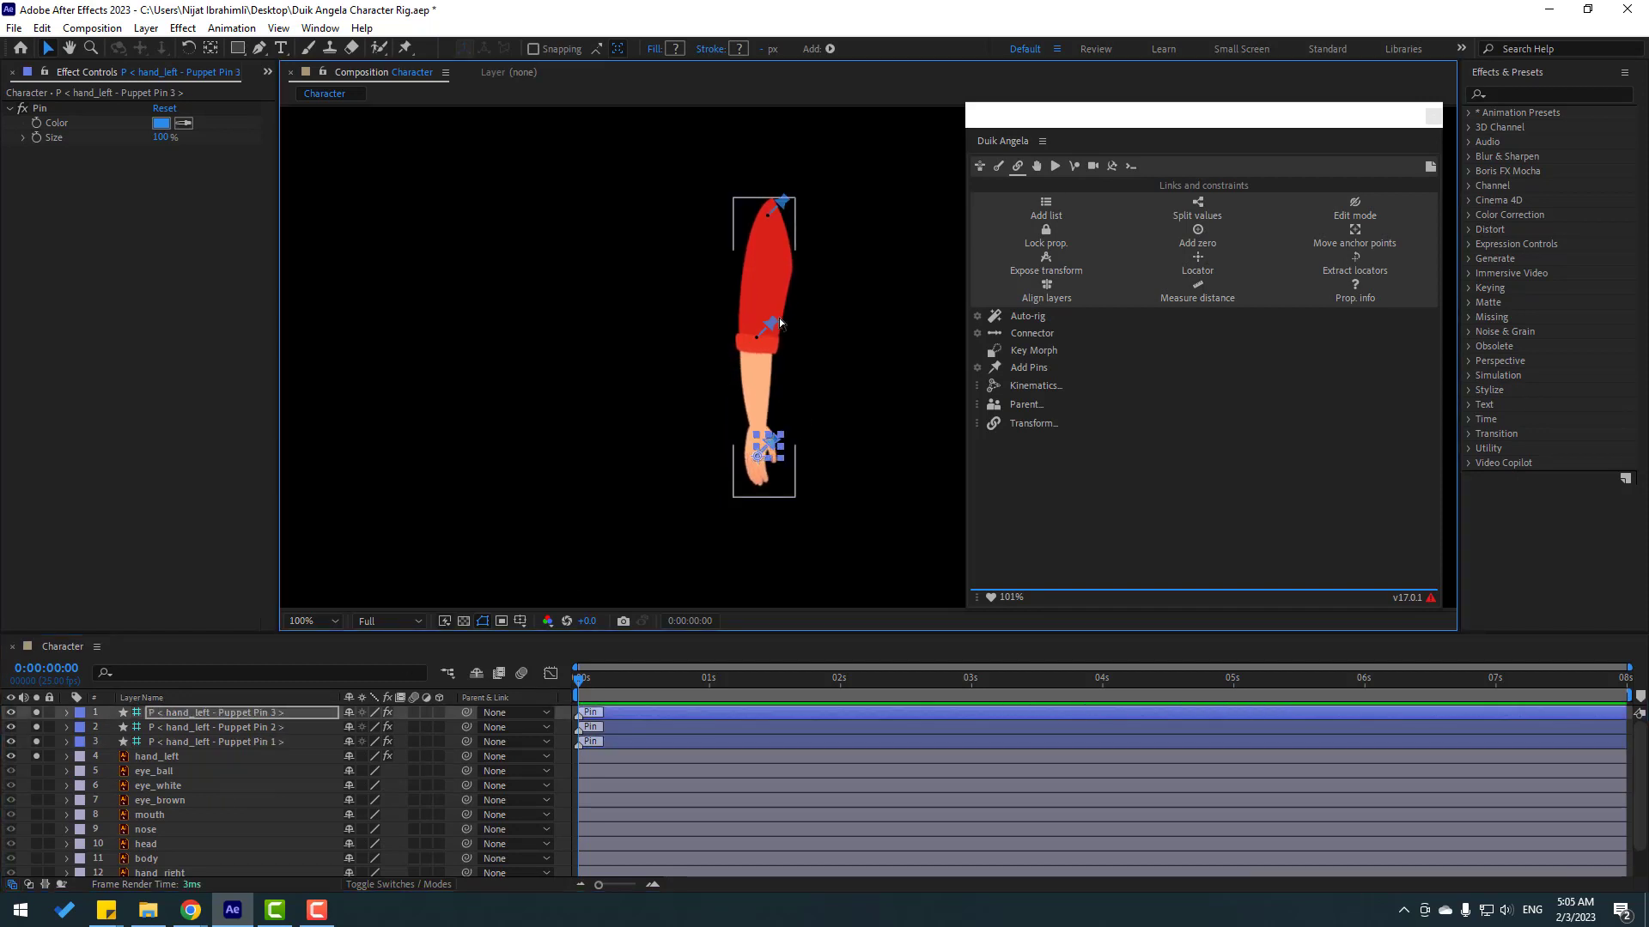
key(ctrl+z)
click(771, 321)
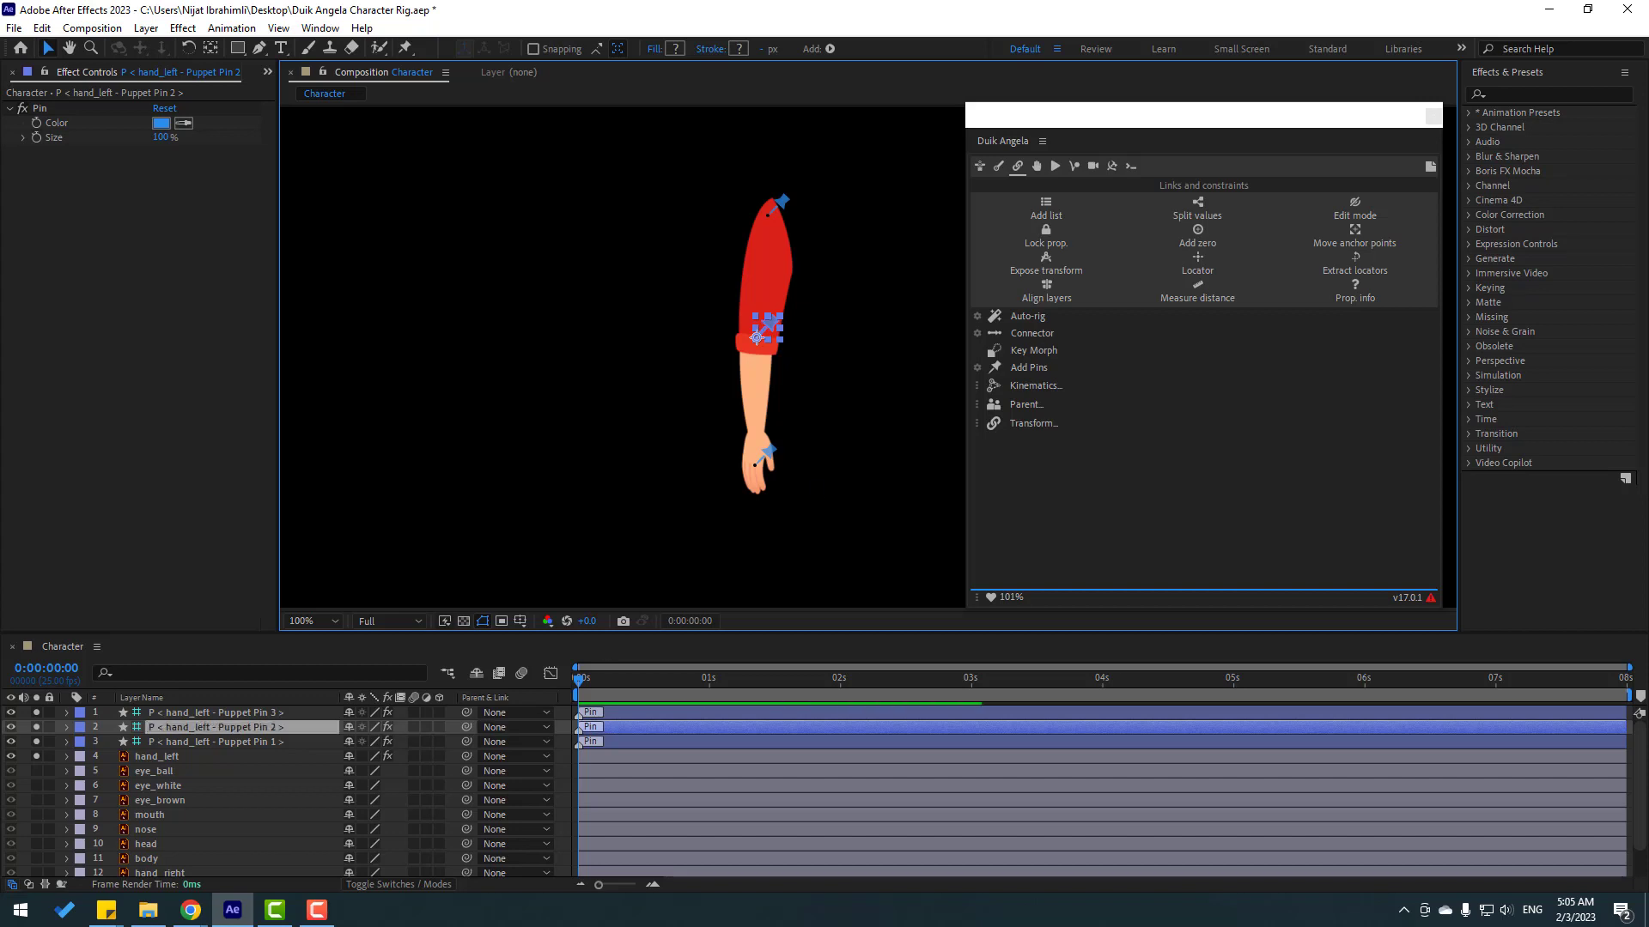
Step: Parent Puppet Pin 3 to Puppet Pin 2, and Puppet Pin 2 to Puppet Pin 1
click(211, 716)
drag(466, 714, 224, 730)
click(225, 728)
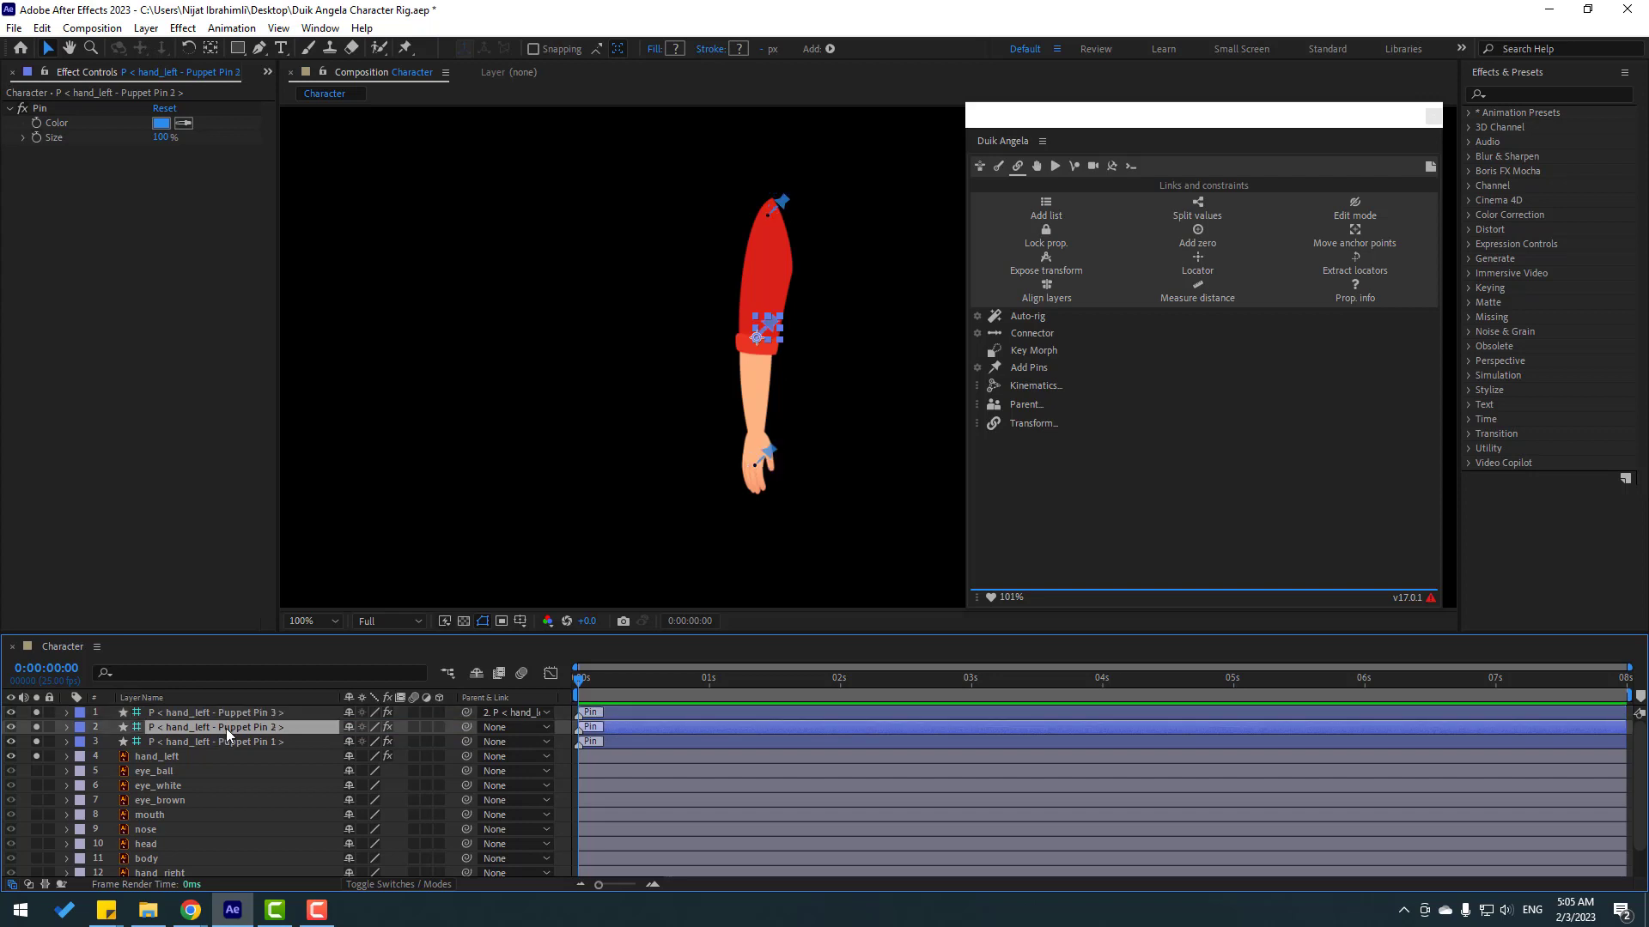
drag(462, 729, 230, 745)
Step: Parent Puppet Pin 1 to the body layer and turn off solo for the arm layers
click(187, 744)
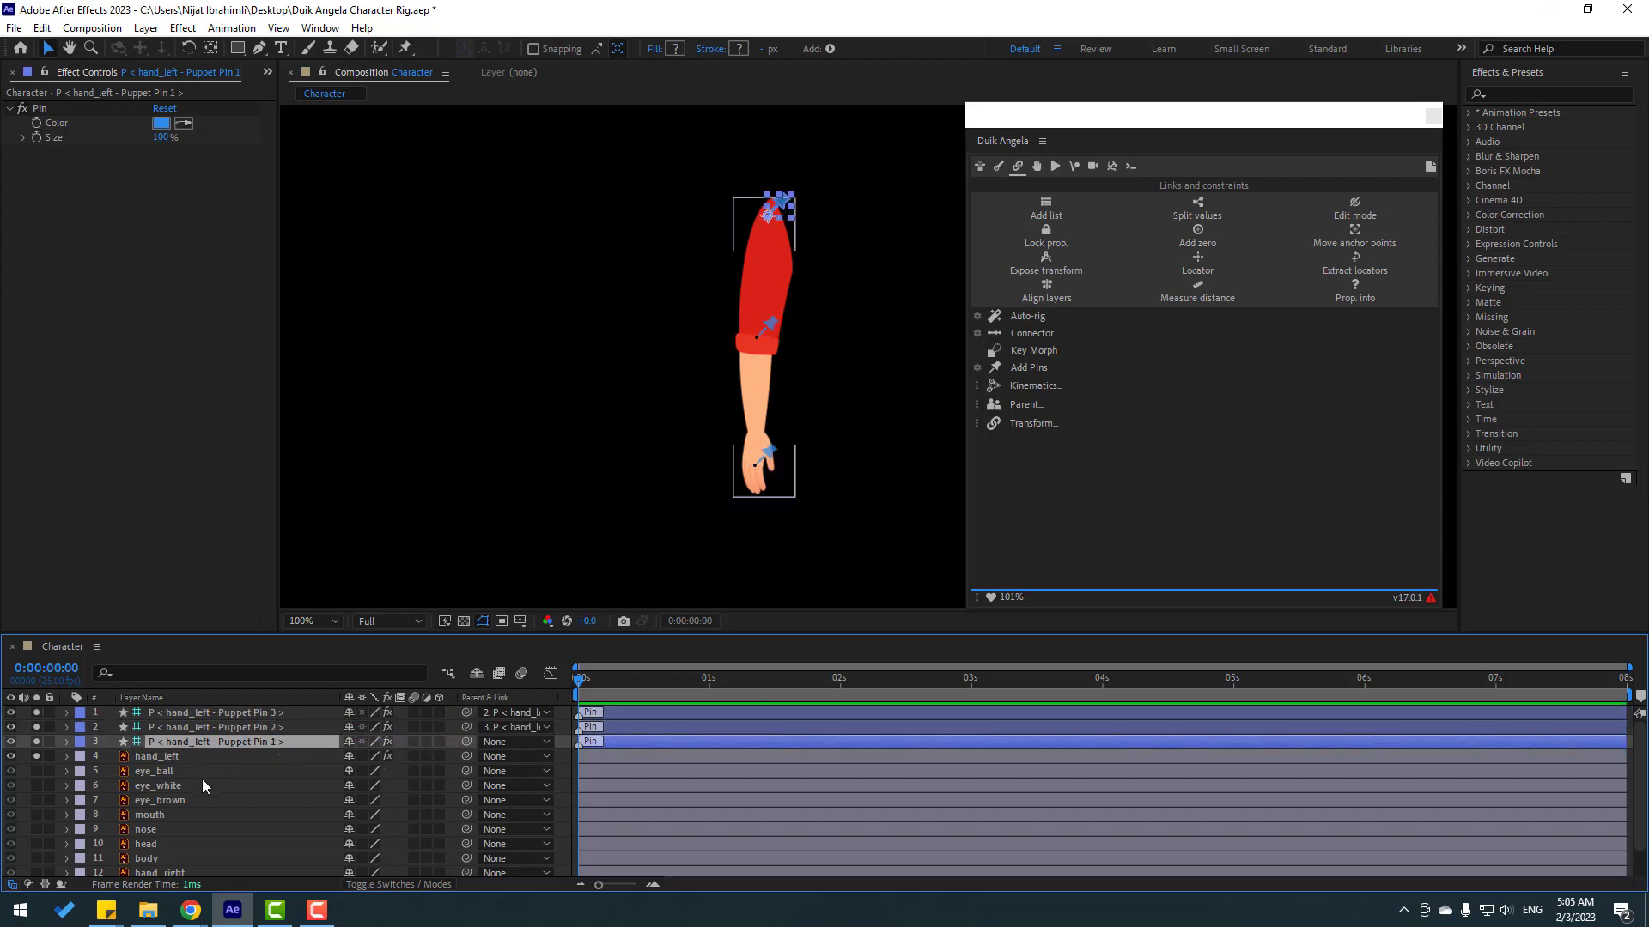
scroll(203, 780, down, 2)
drag(462, 715, 146, 863)
drag(36, 742, 36, 712)
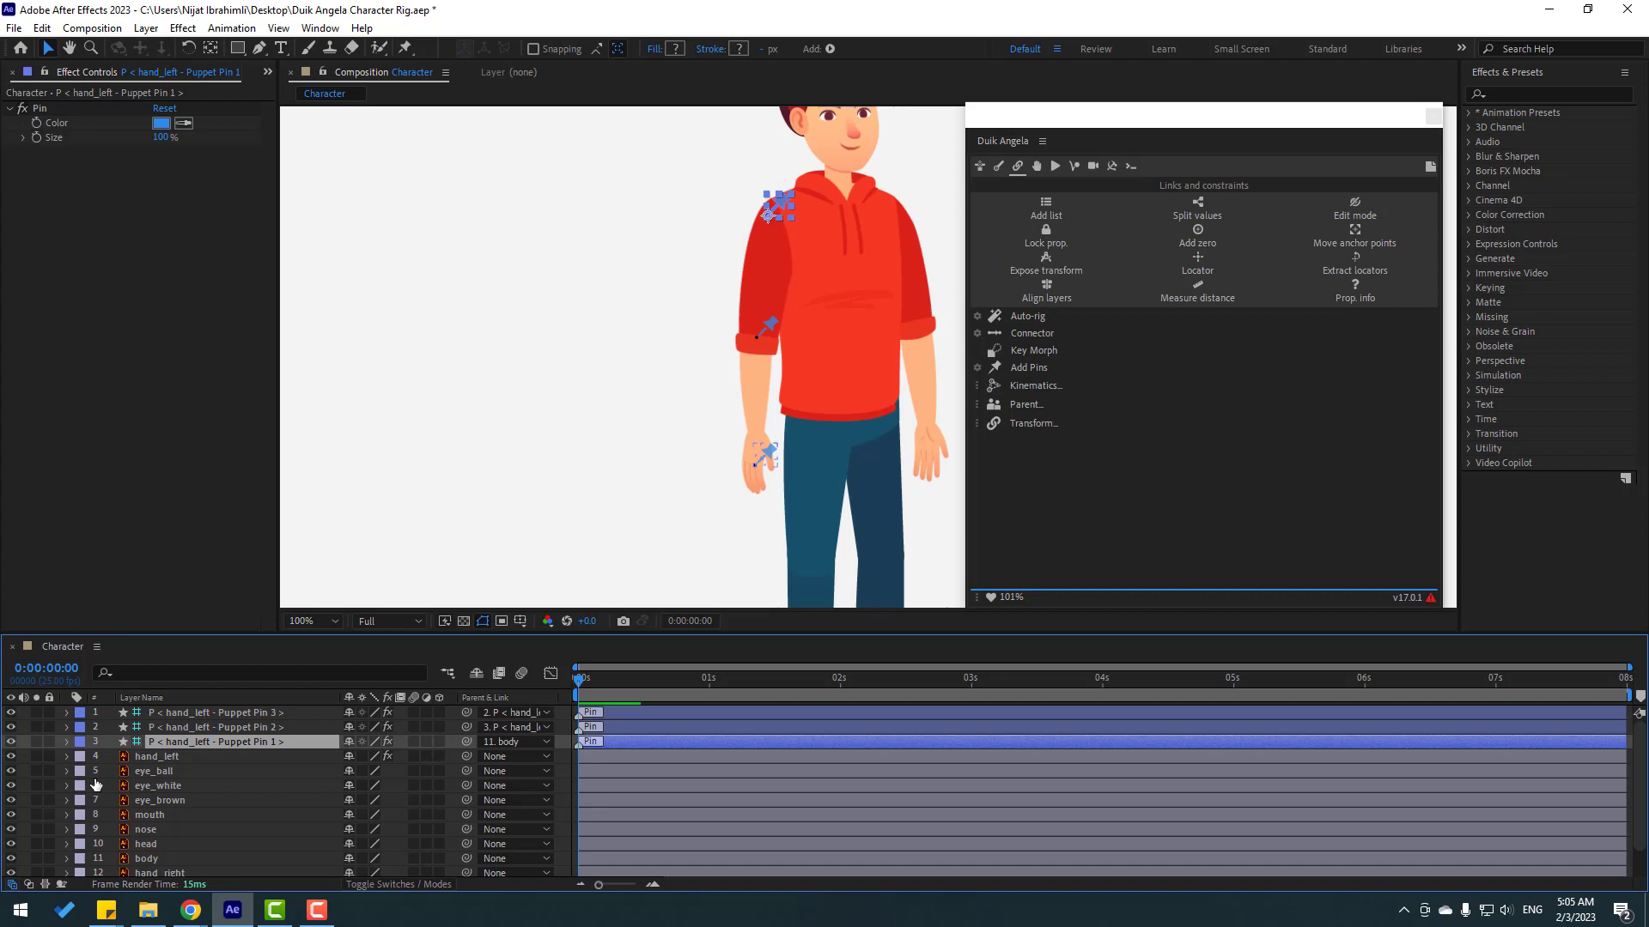
Step: Apply Duik IK kinematics to the three hand_left pin layers
ctrl+click(223, 729)
ctrl+click(220, 716)
drag(771, 388, 662, 392)
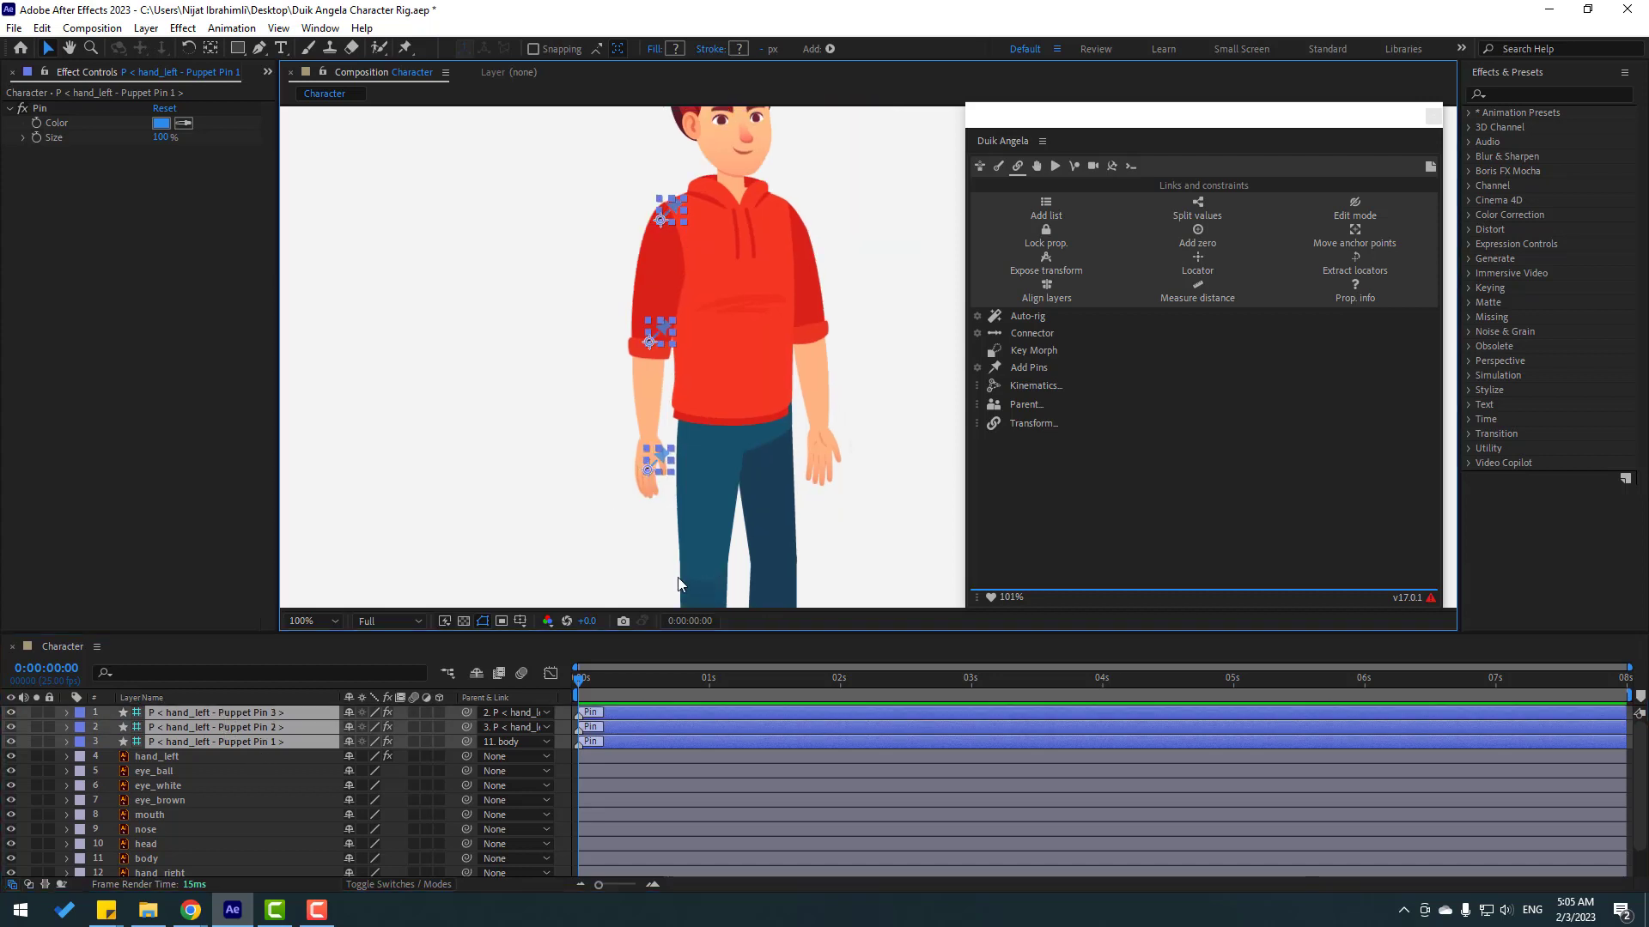
click(1027, 387)
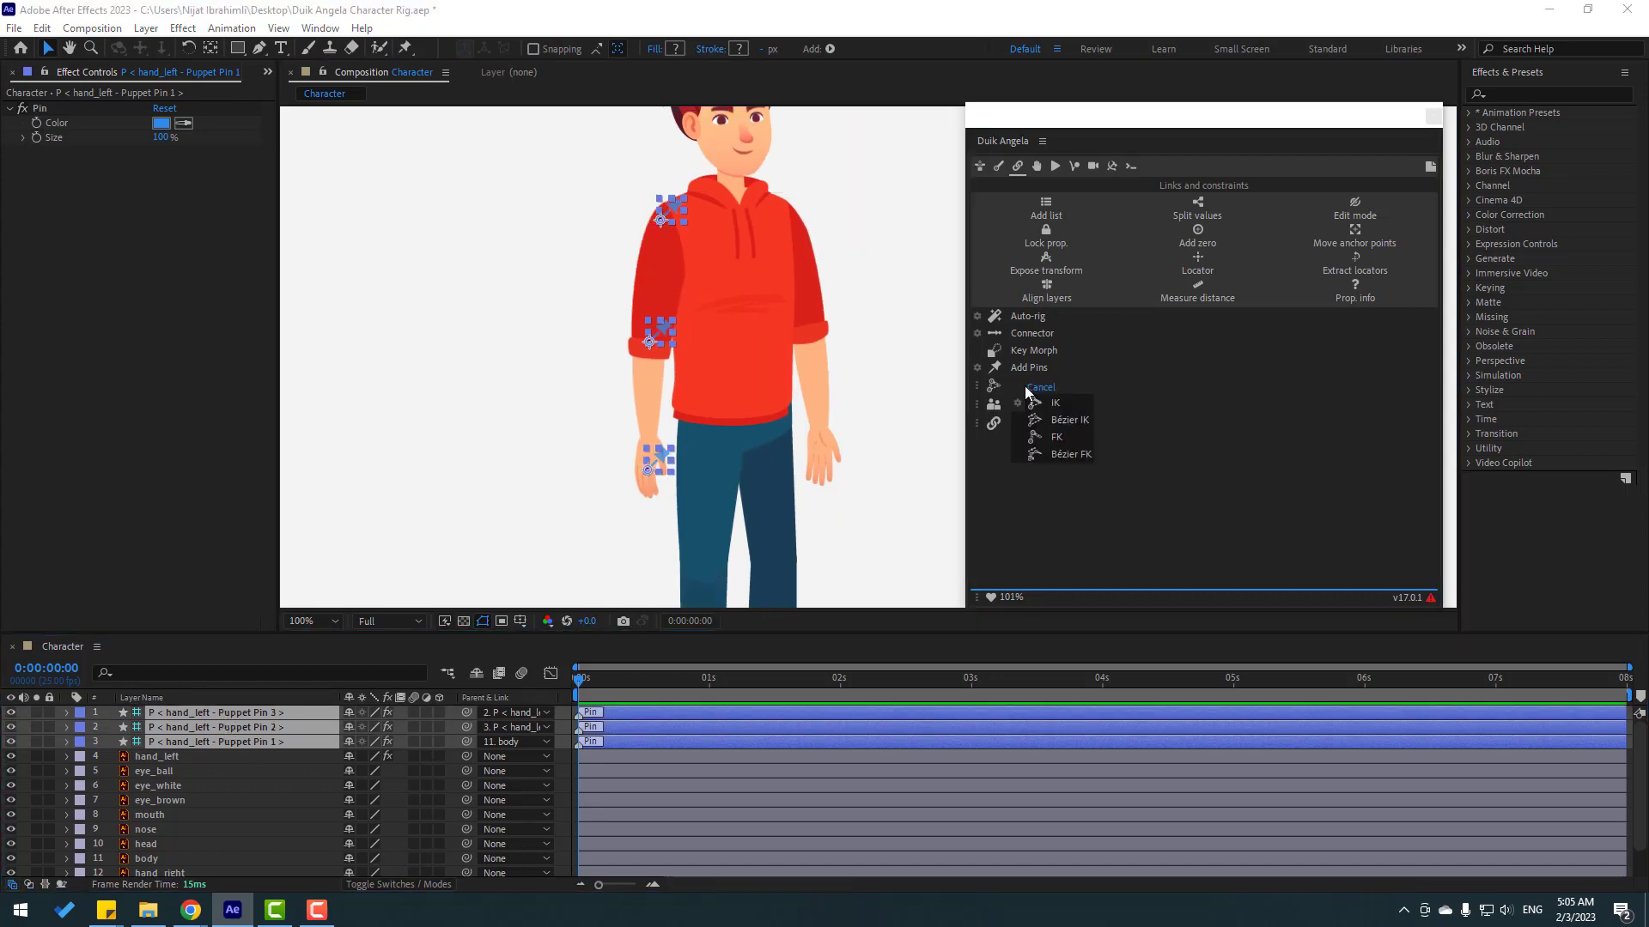
click(1070, 400)
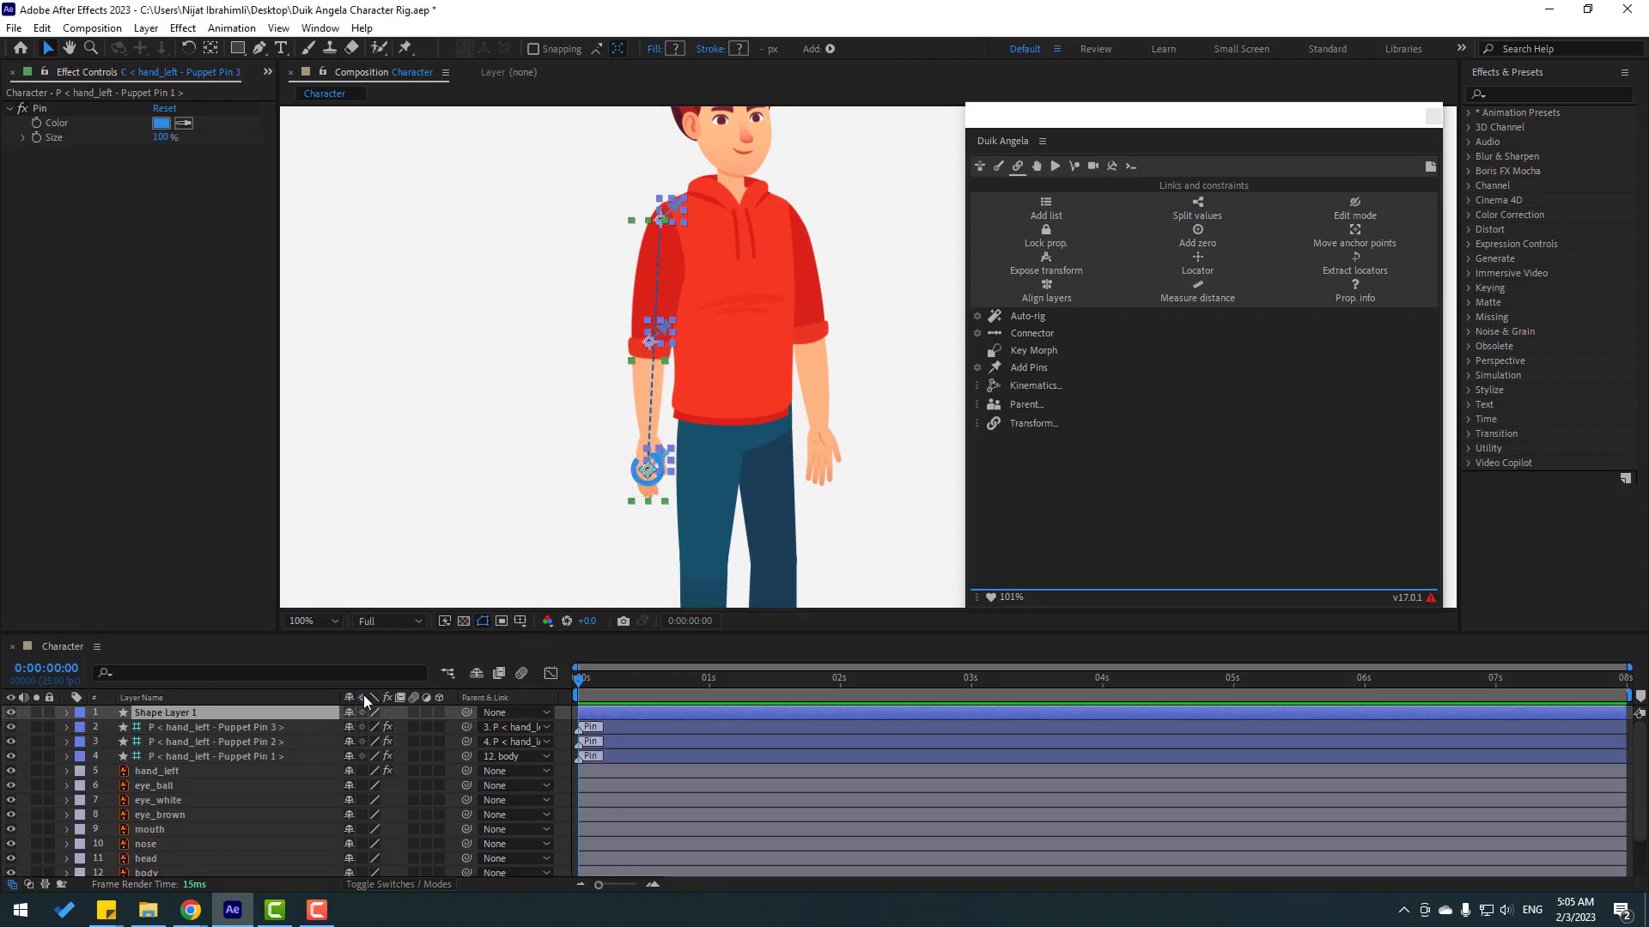
scroll(355, 703, down, 2)
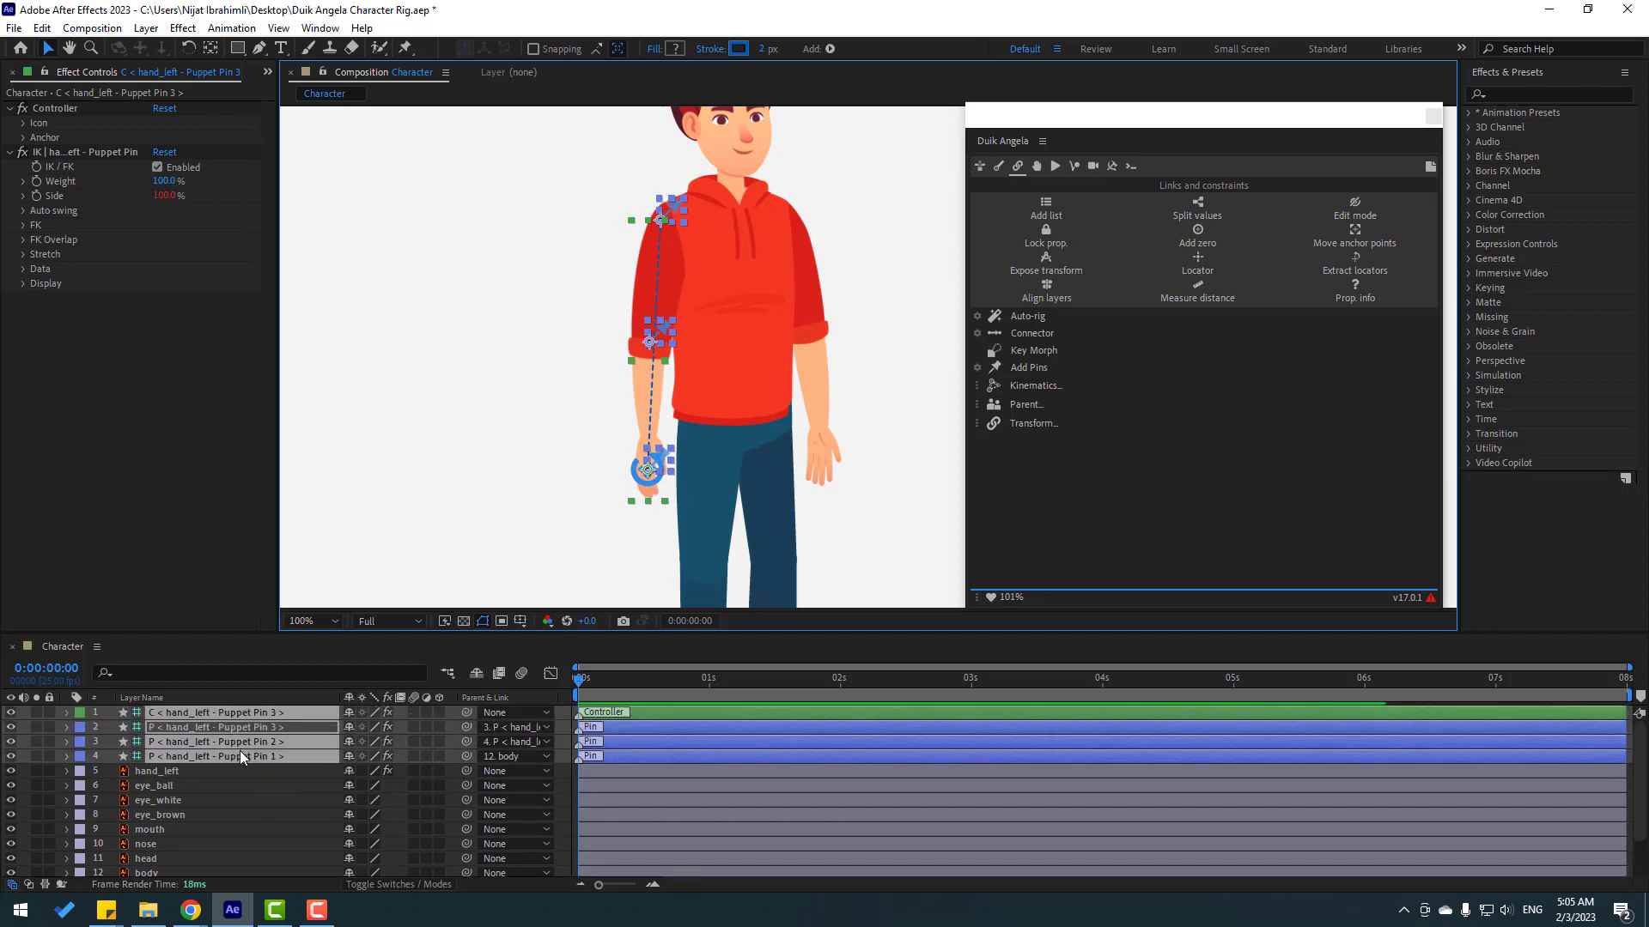
Step: Test the hand_left controller by moving the hand onto the hip, and undo the move
click(472, 440)
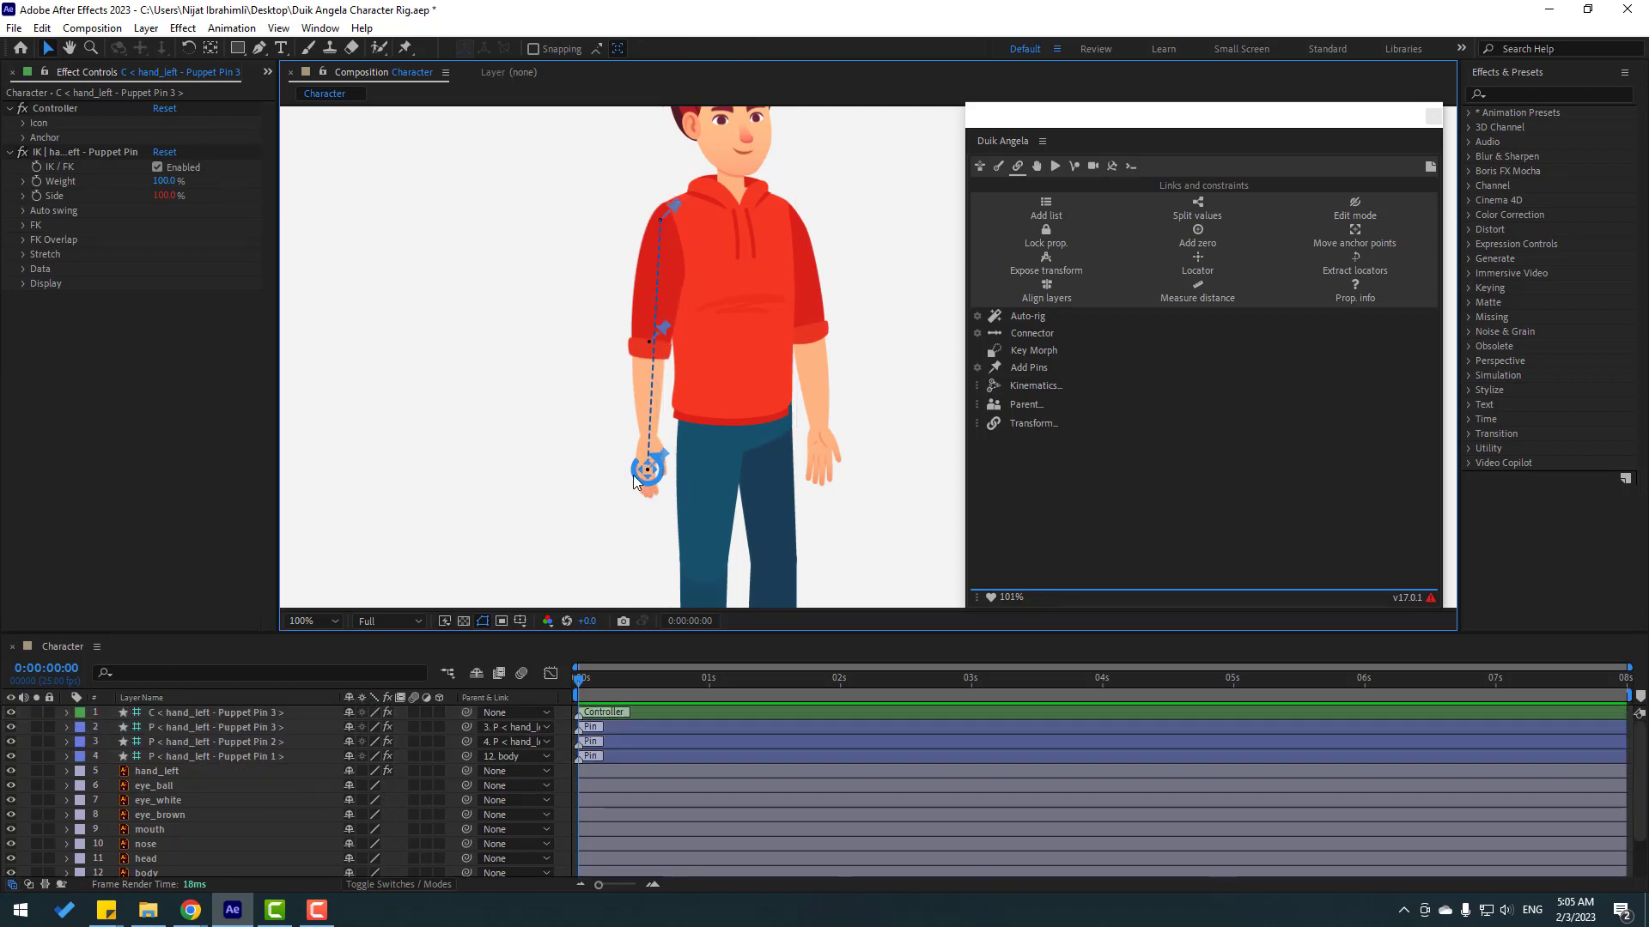
click(650, 475)
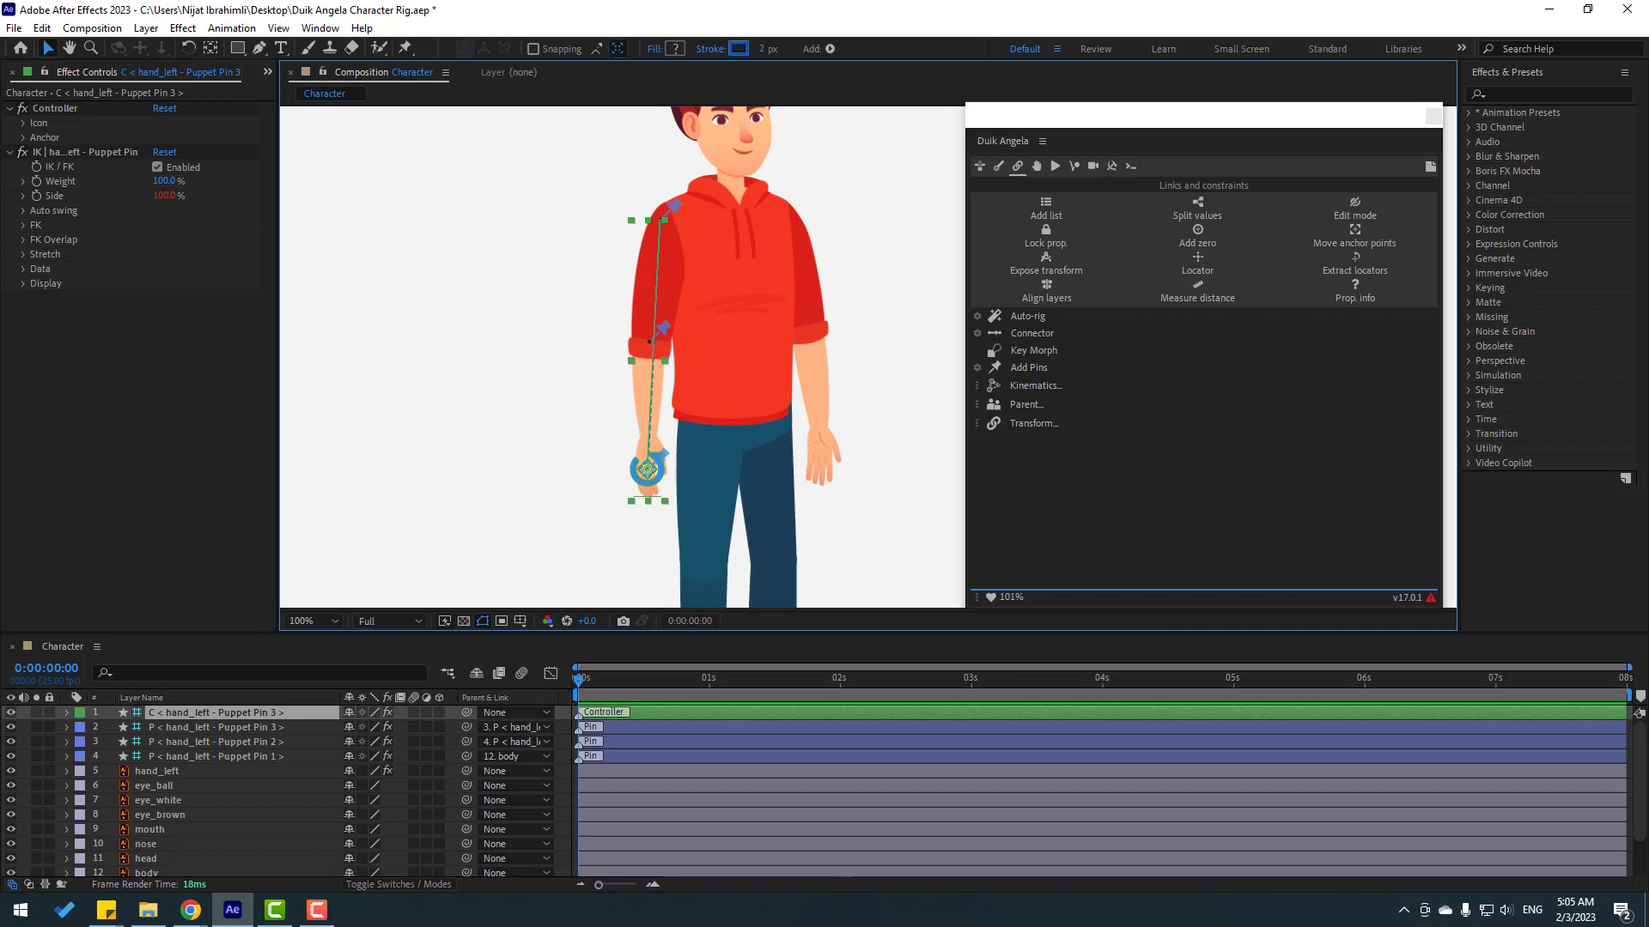
key(F10)
drag(639, 481, 685, 424)
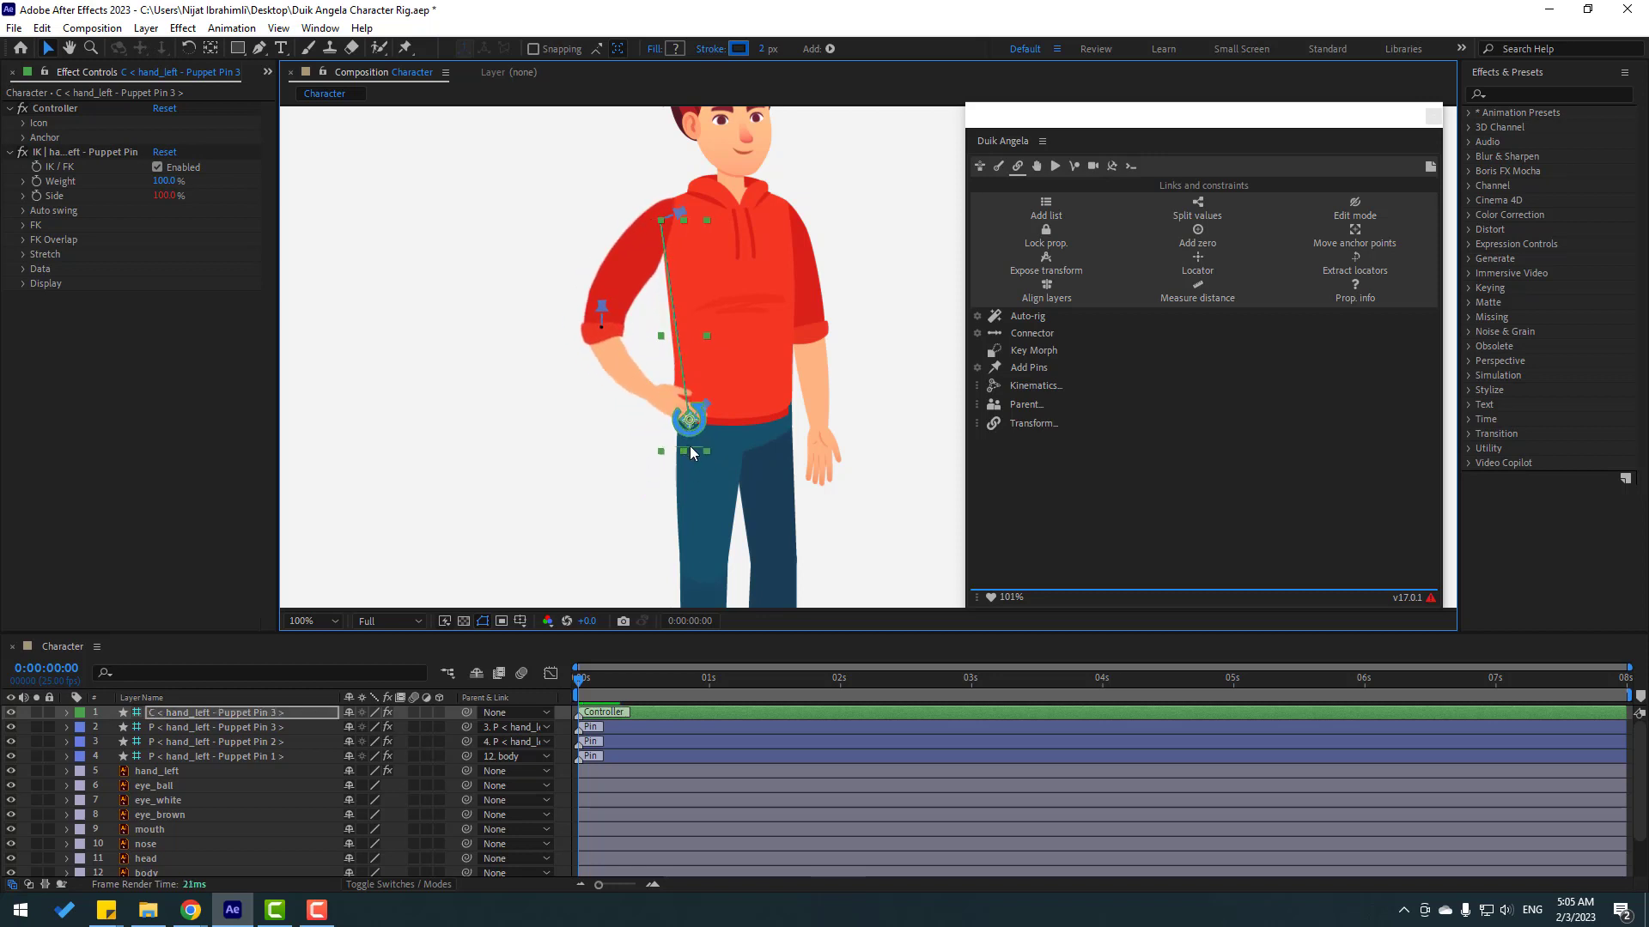
key(ctrl+z)
Step: Inspect the Icon settings of the hand_left controller's Controller effect, and collapse them again
click(22, 122)
click(22, 121)
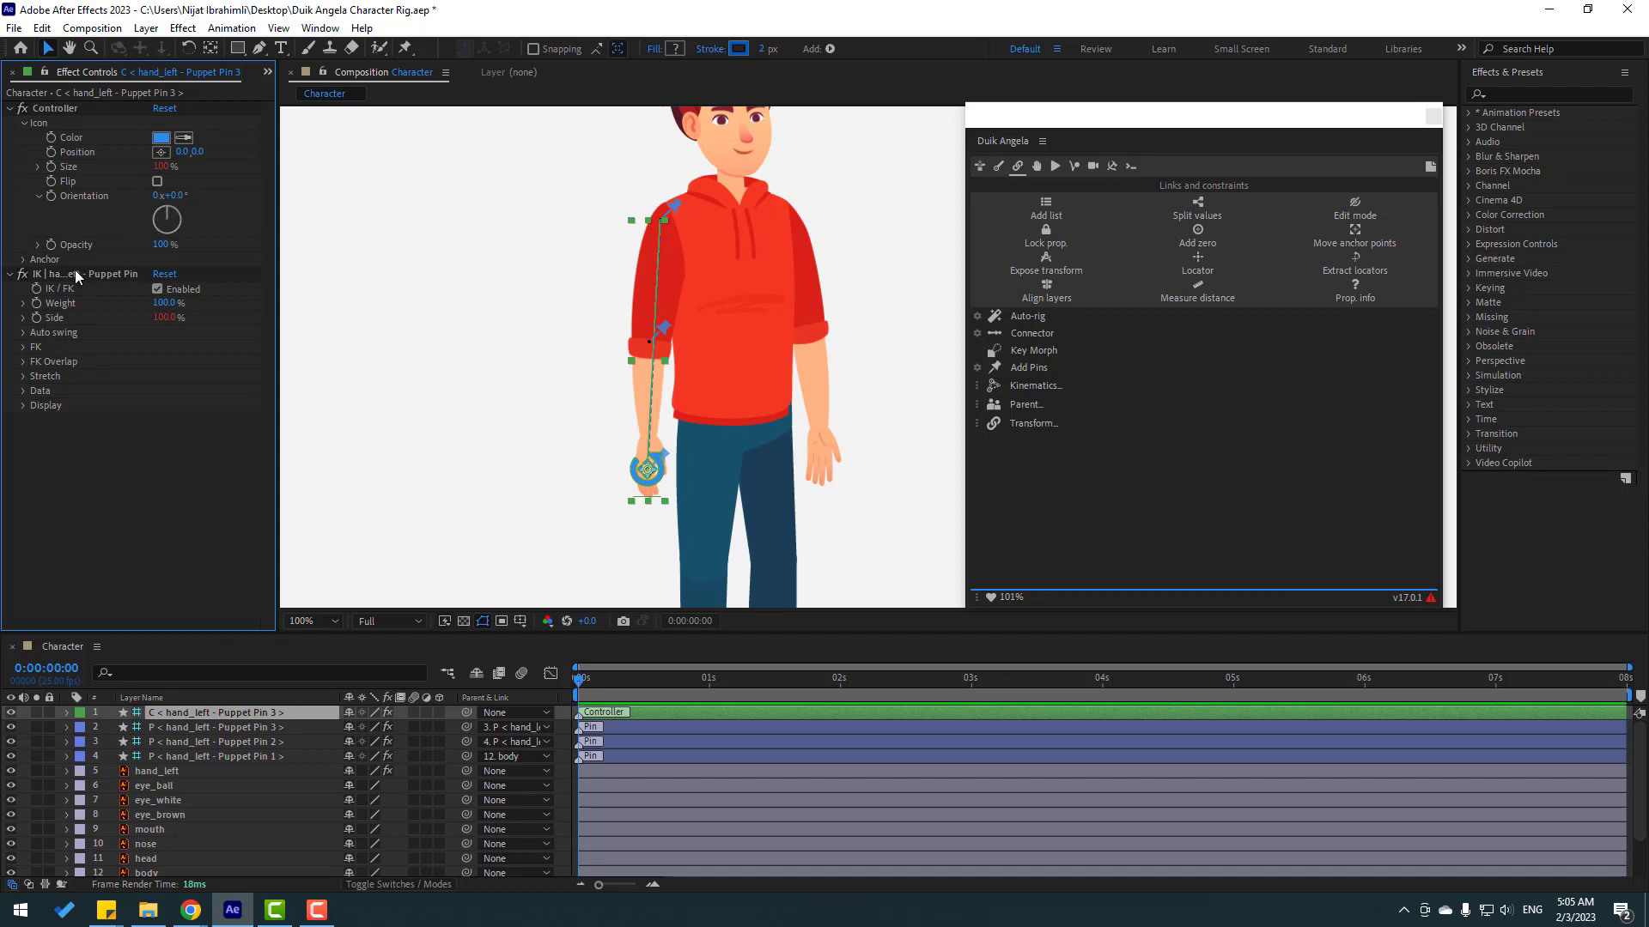
click(23, 124)
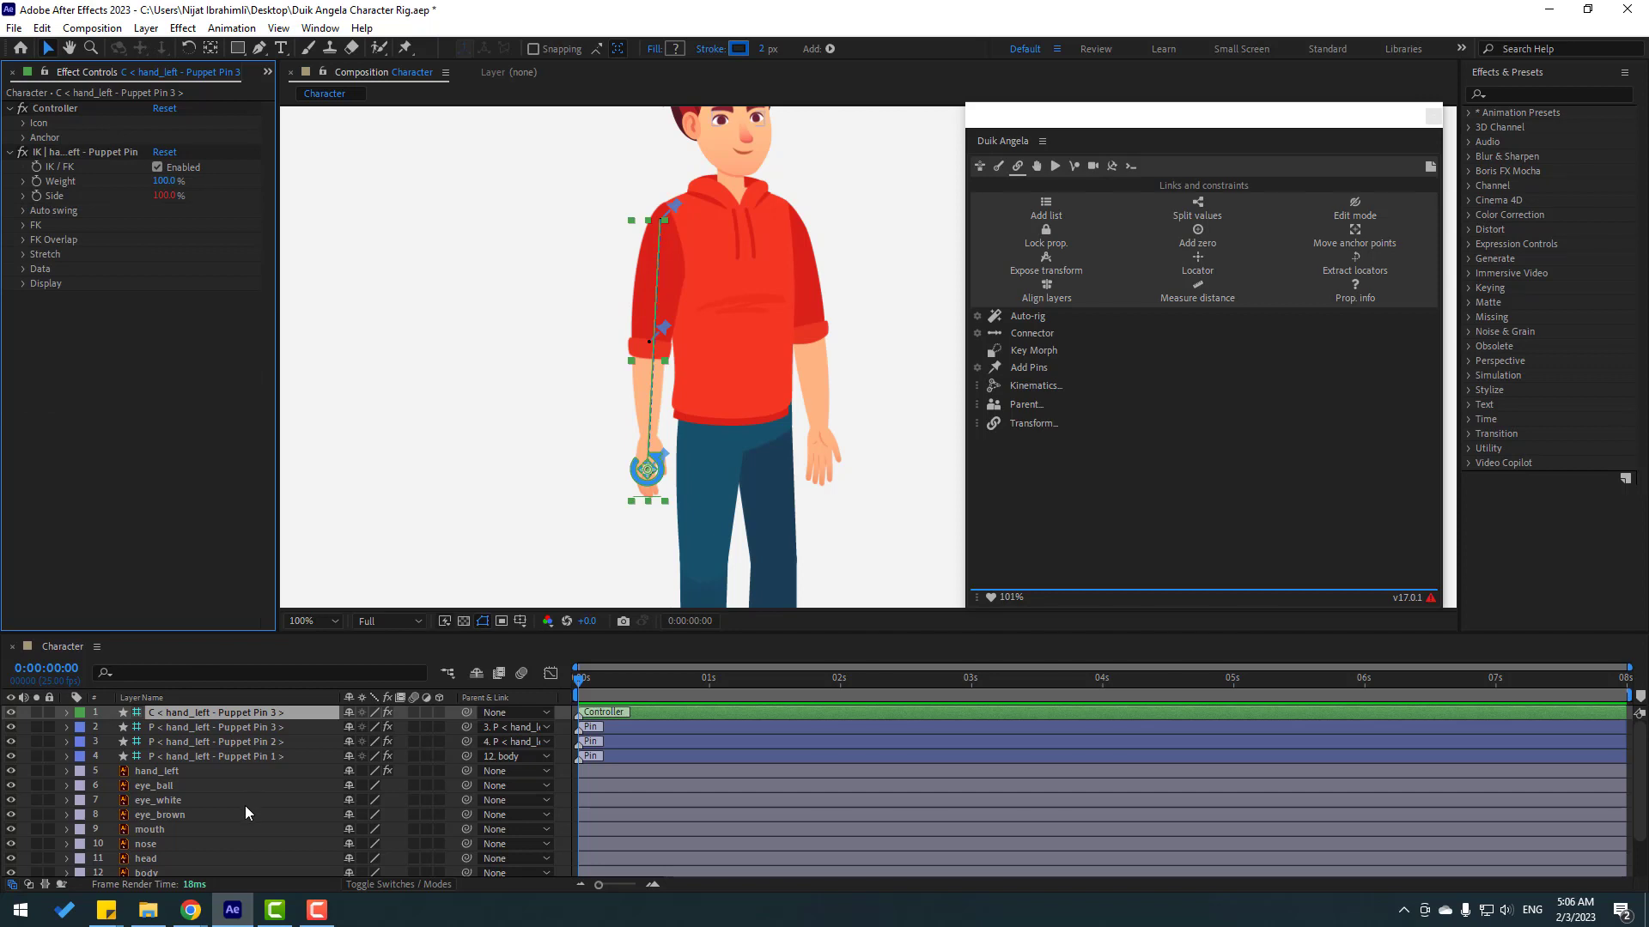
Step: Select the hand_right layer and solo it so only the right arm is shown
drag(788, 464, 702, 465)
click(746, 428)
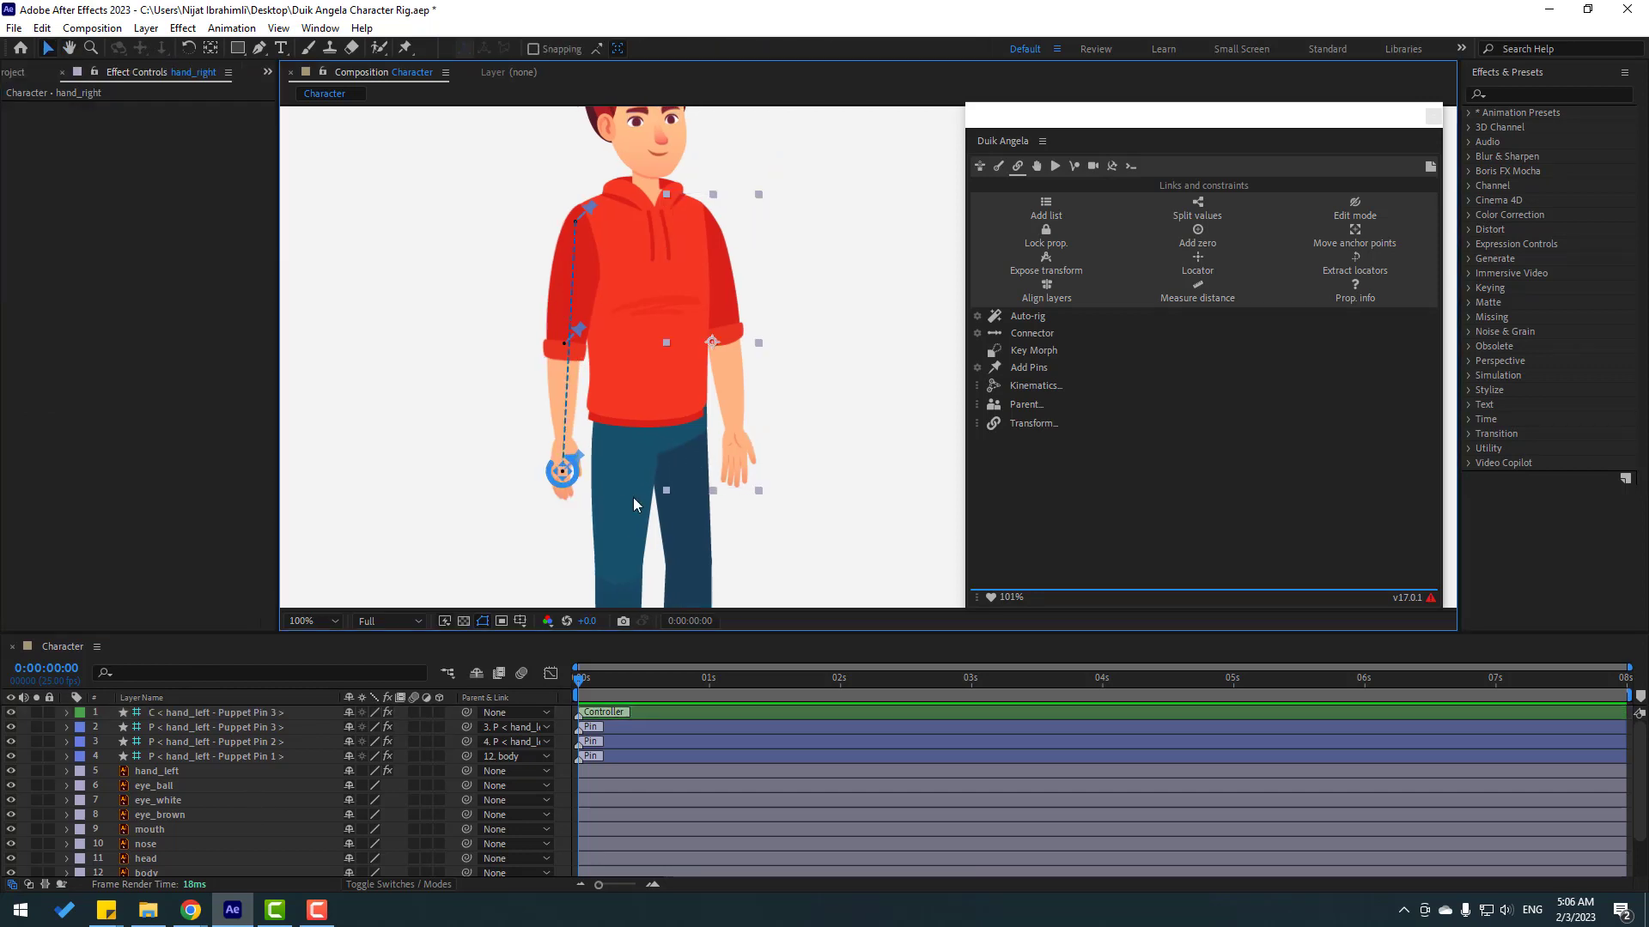
scroll(262, 749, down, 2)
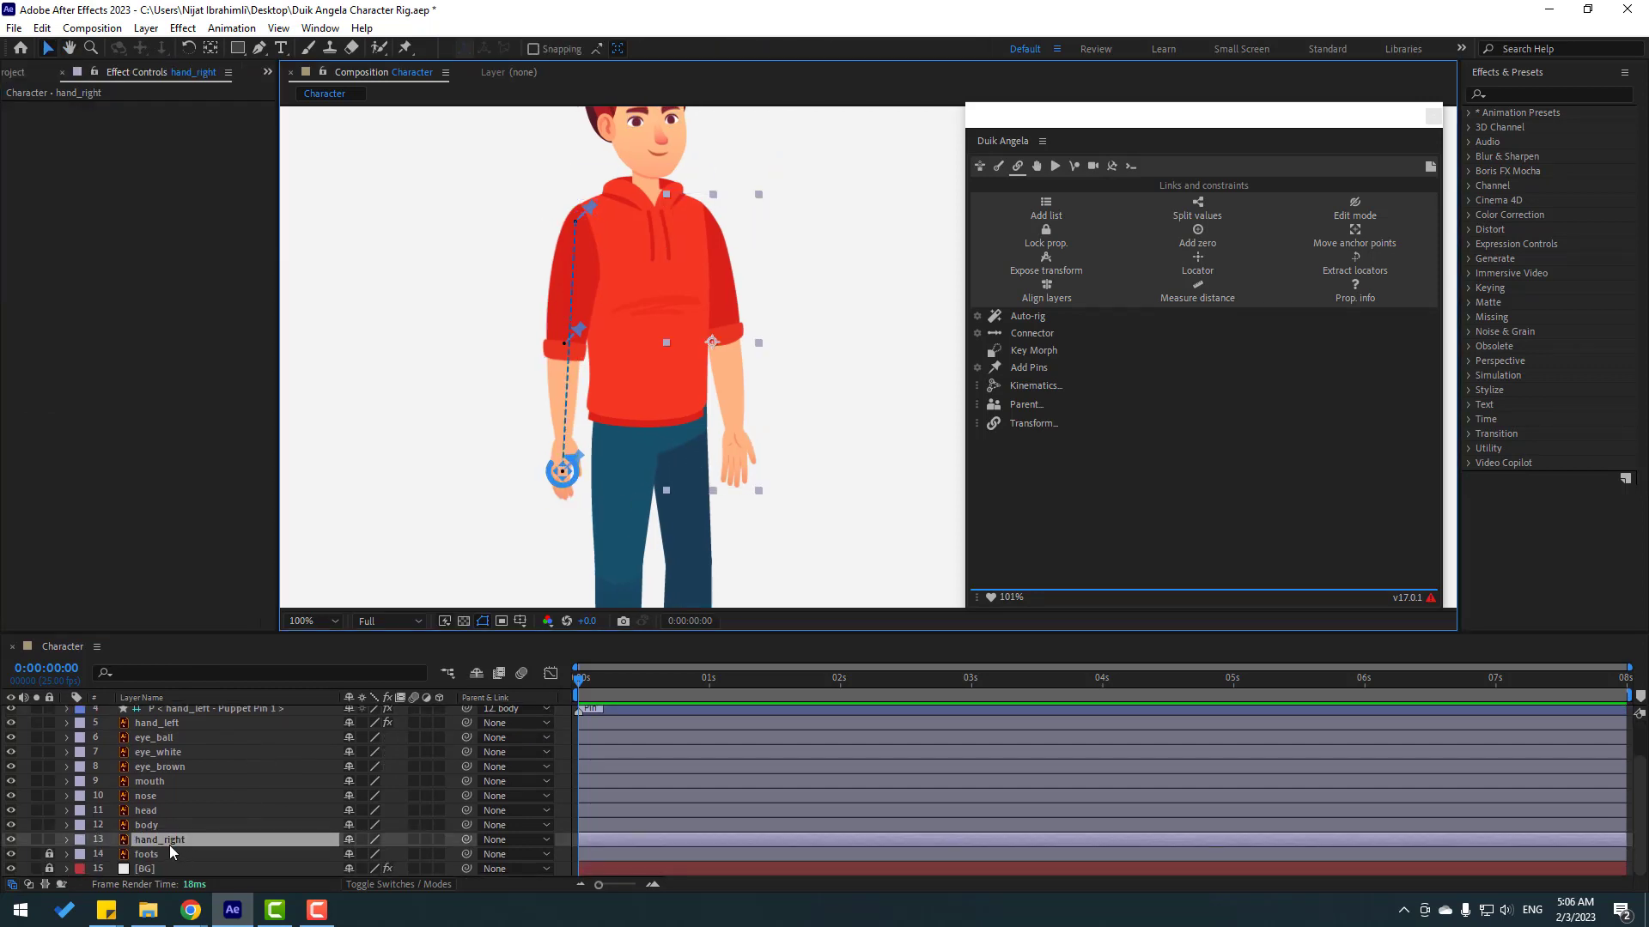
click(35, 841)
click(35, 840)
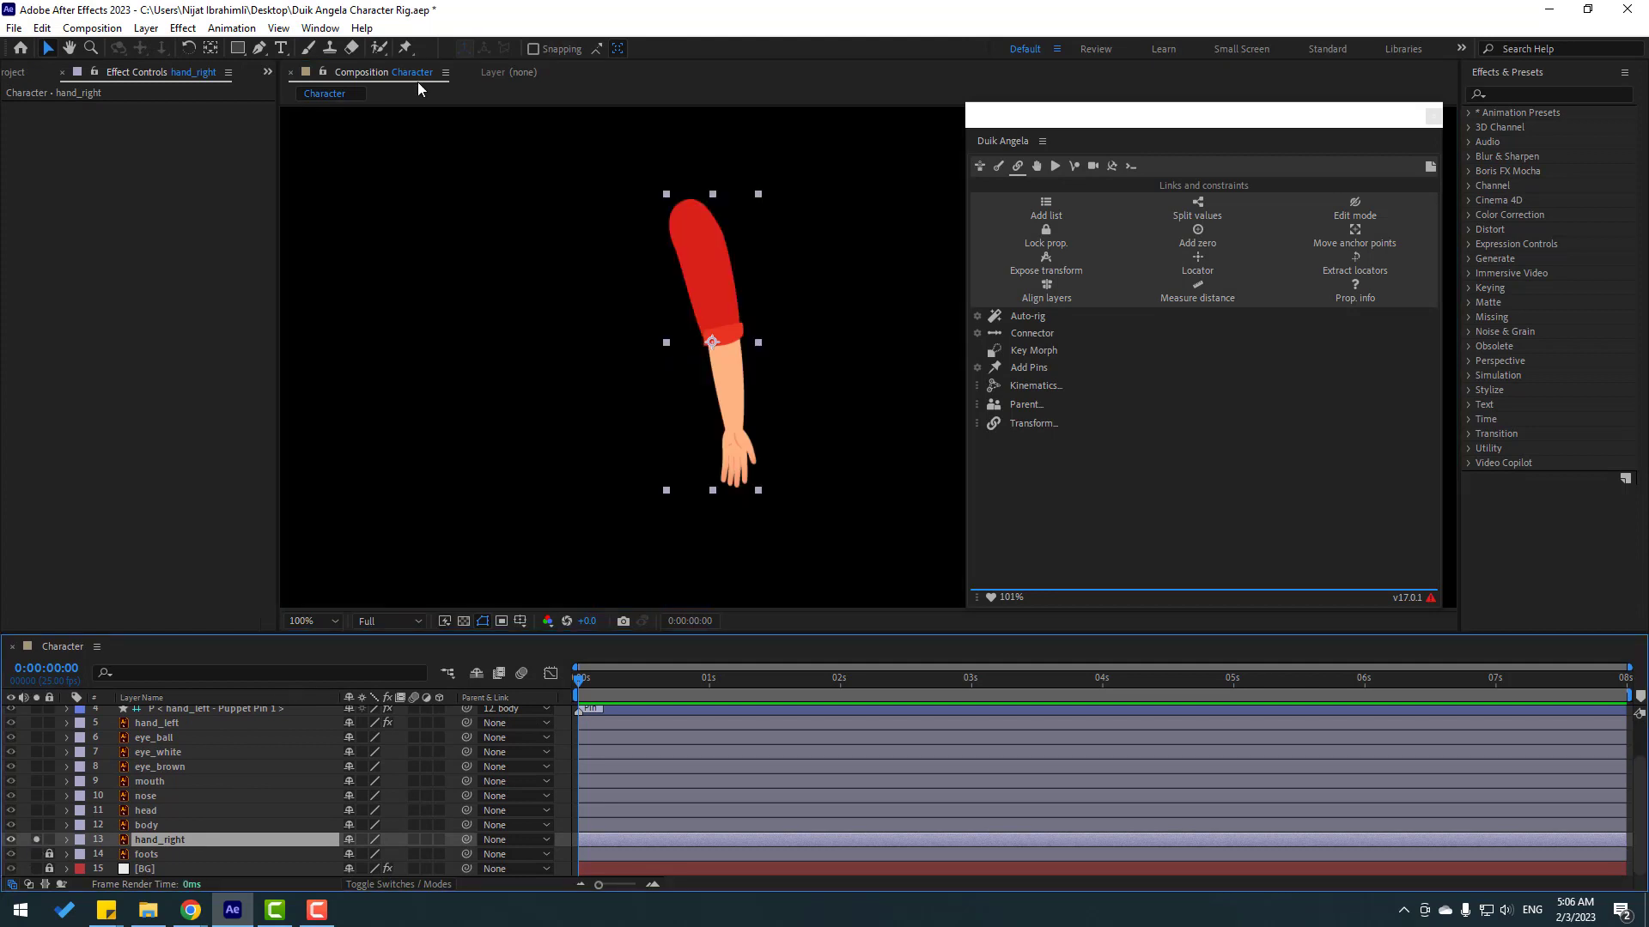
Step: Place three puppet pins on the hand_right layer at the shoulder, elbow and hand
click(404, 49)
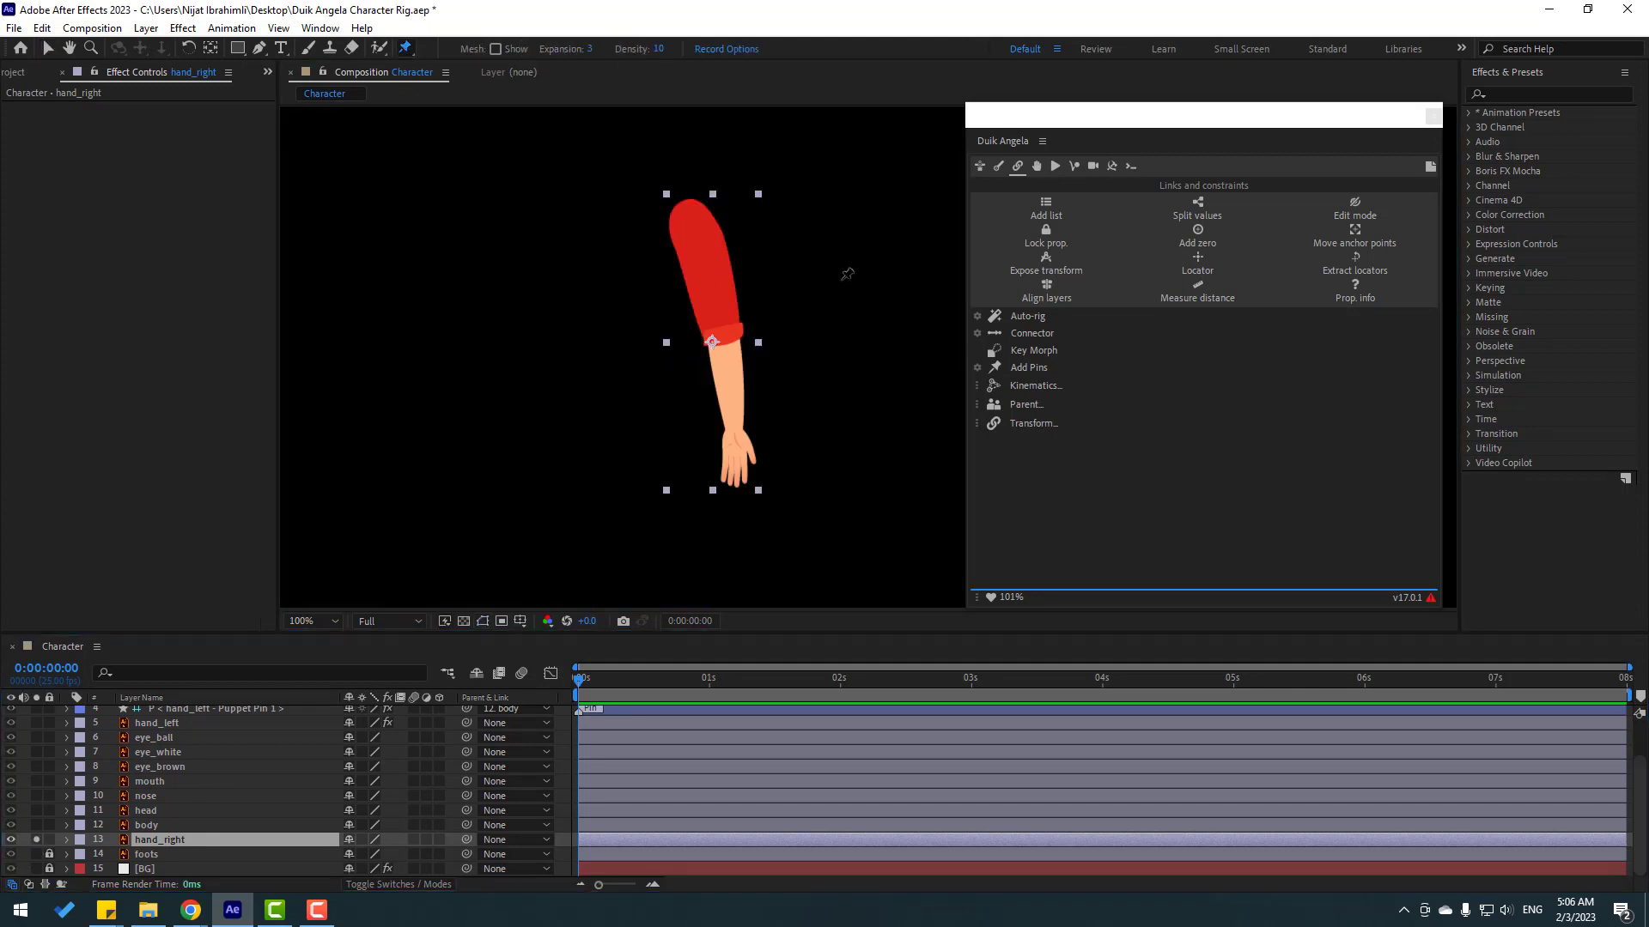
click(690, 213)
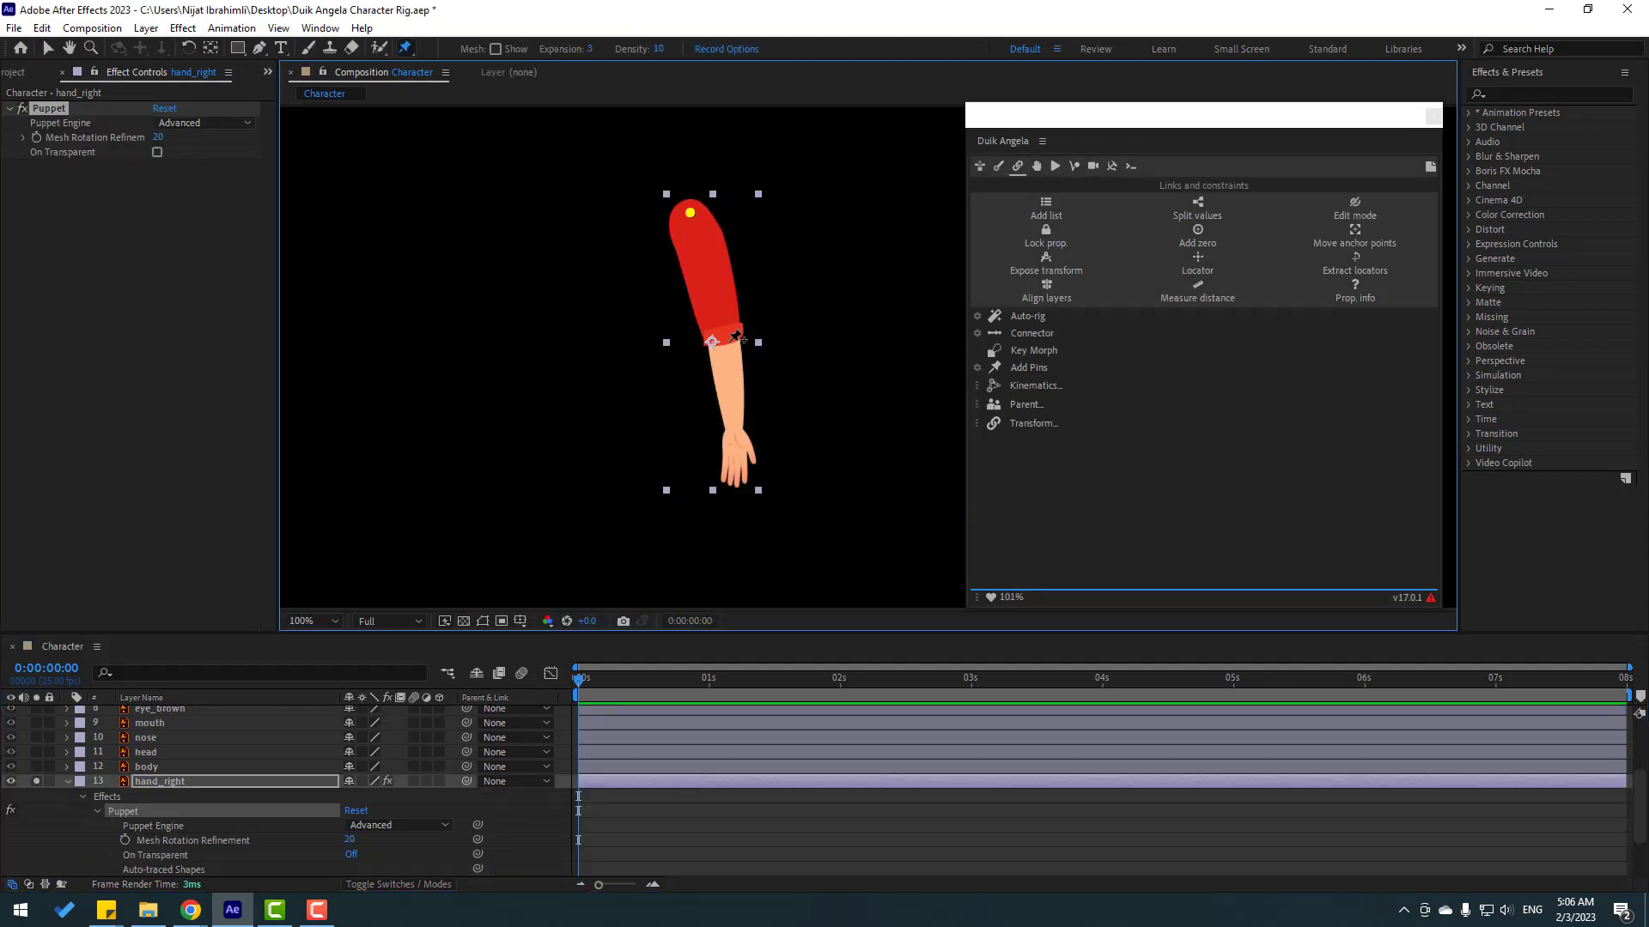
click(729, 340)
click(741, 459)
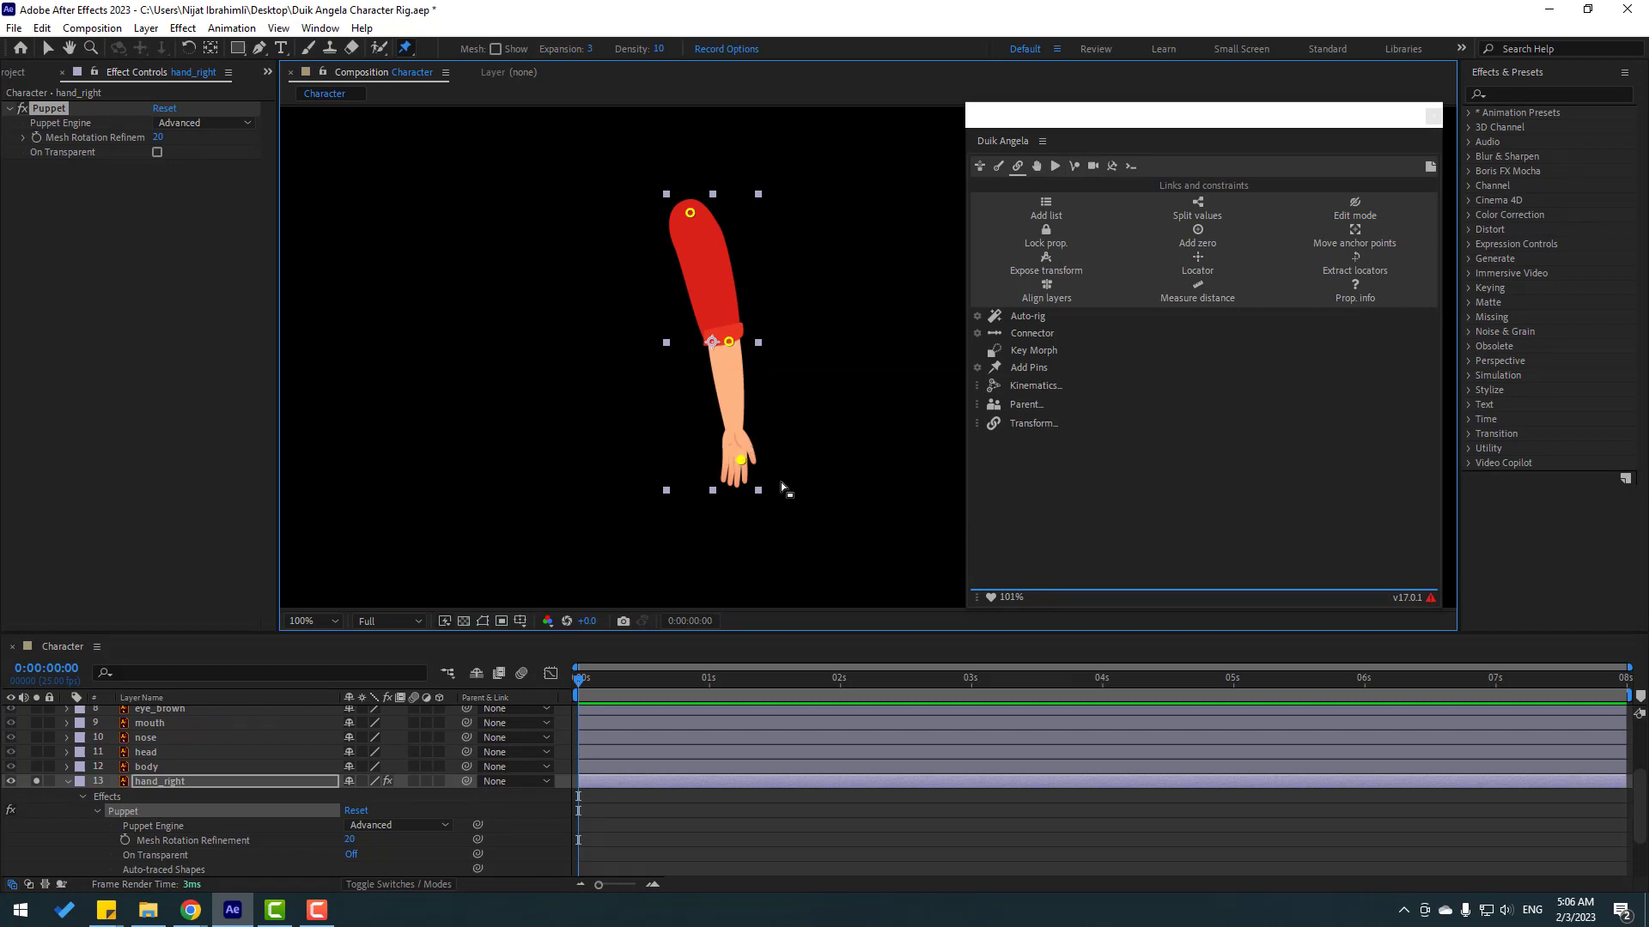
click(48, 49)
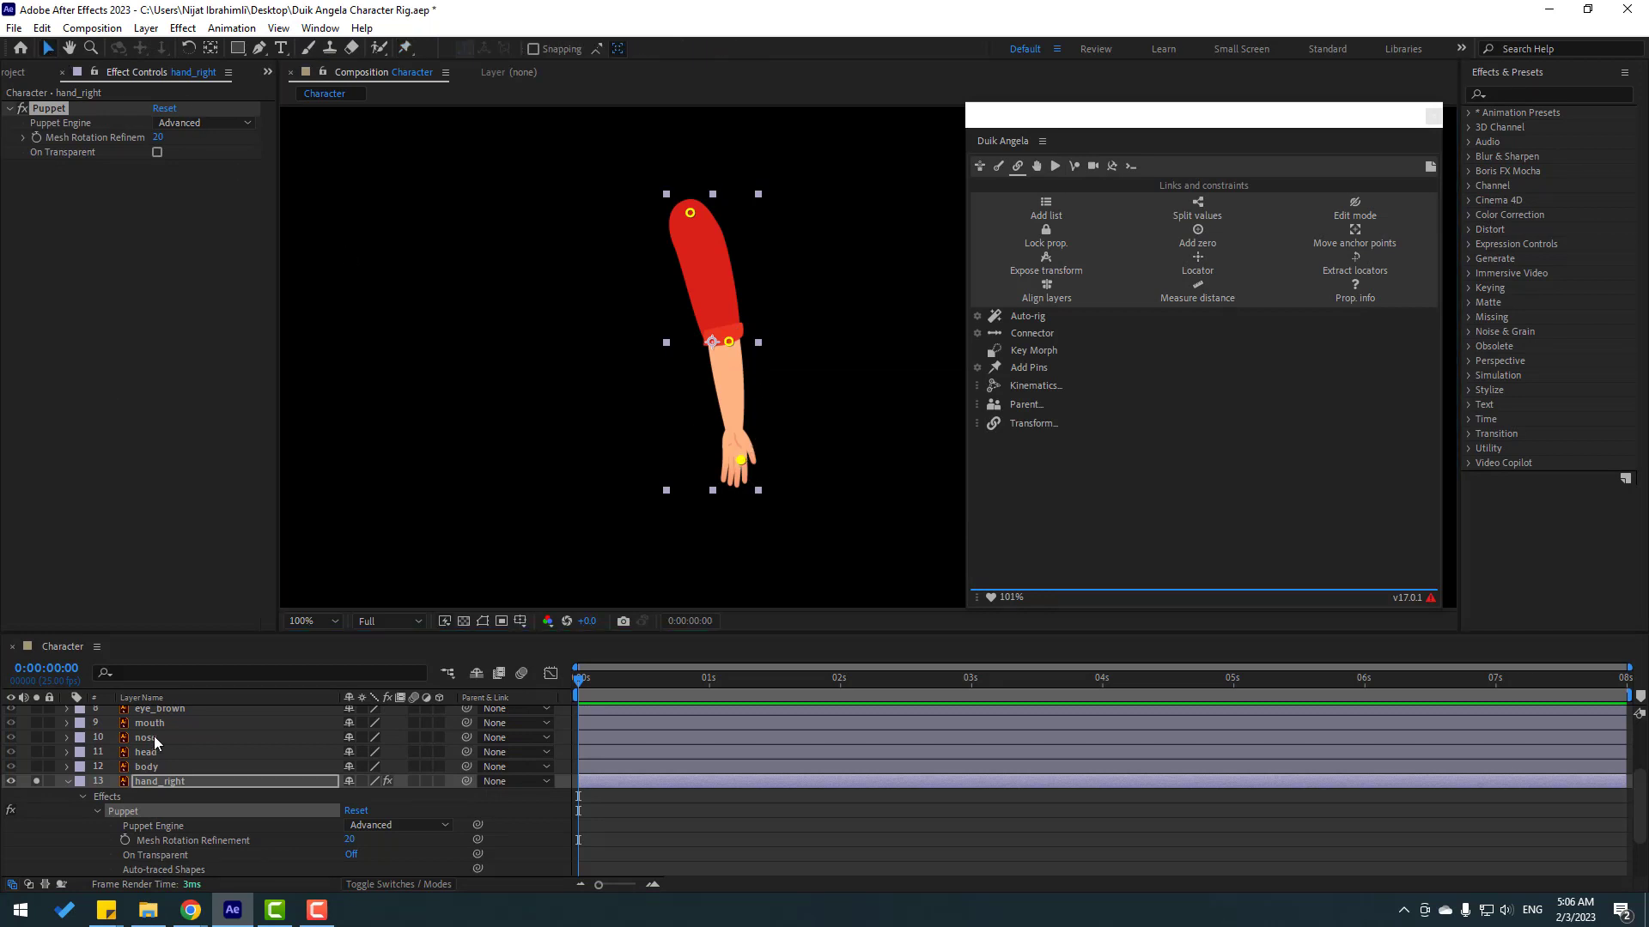
Step: Set the Puppet Engine of the hand_right layer to Legacy
click(377, 825)
click(388, 844)
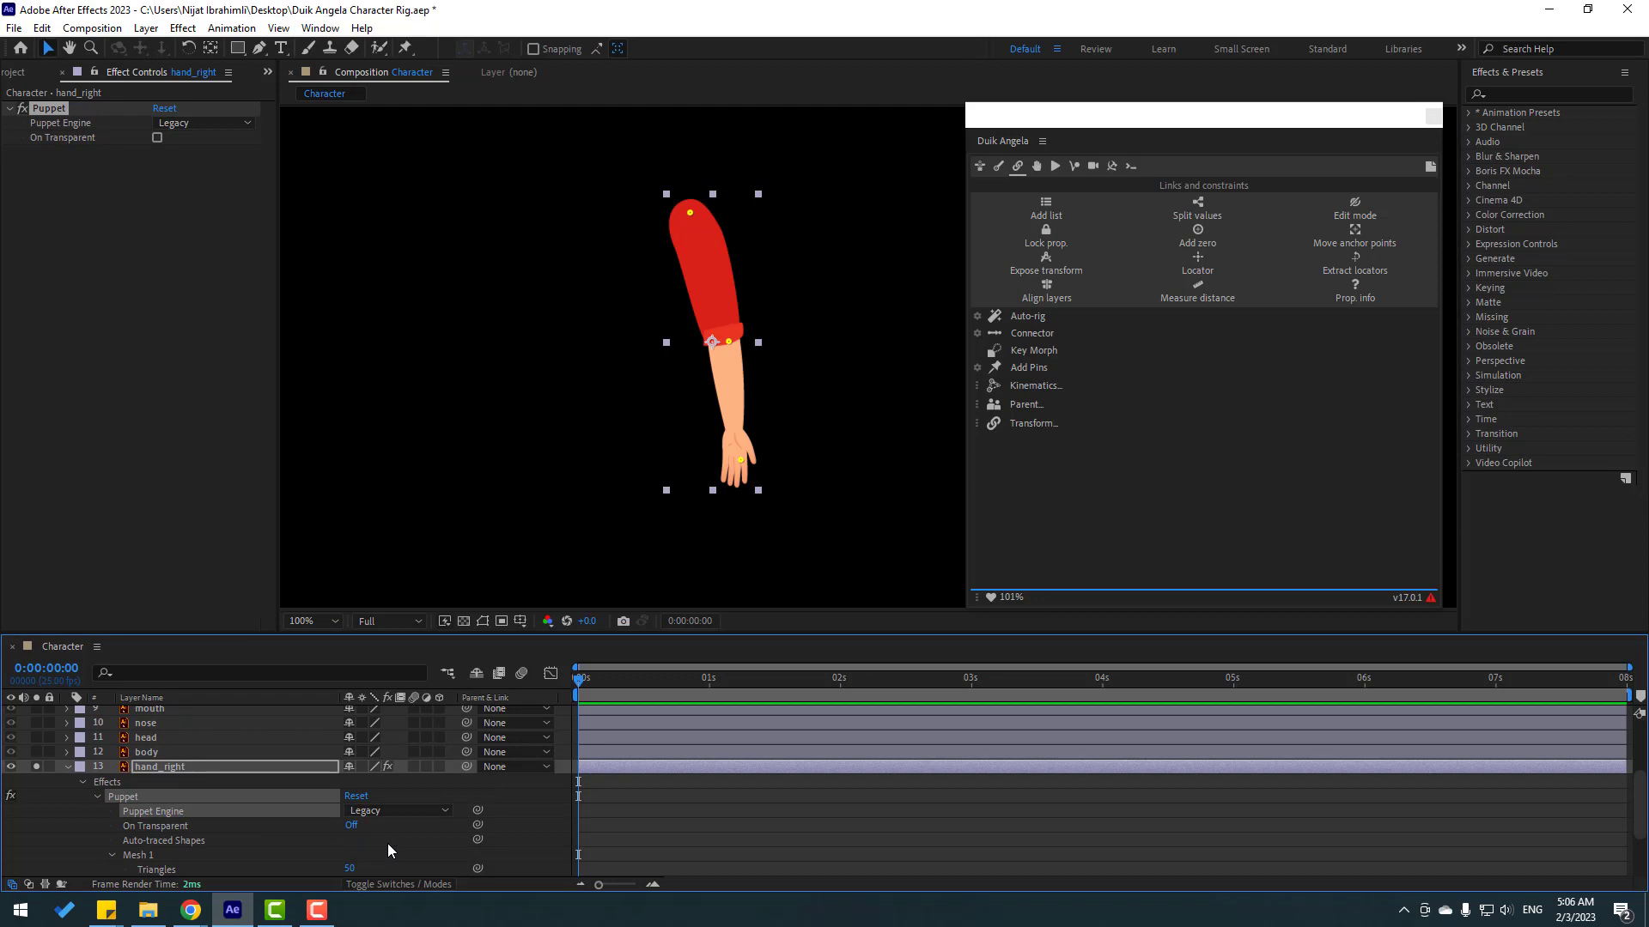
click(174, 844)
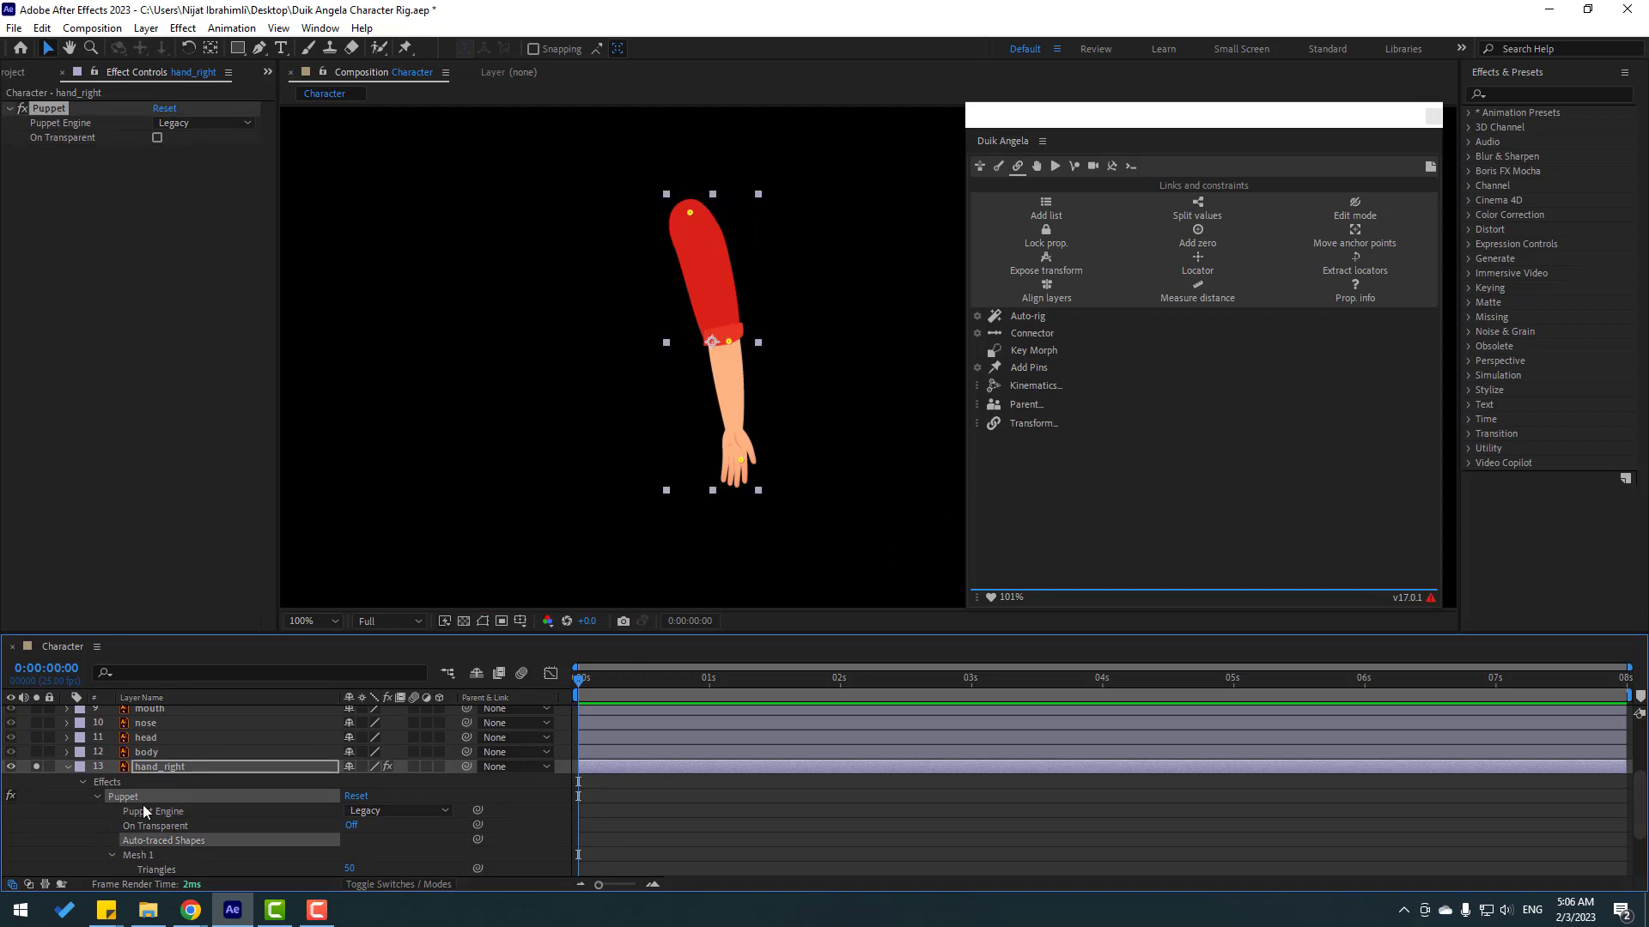
click(137, 825)
click(121, 808)
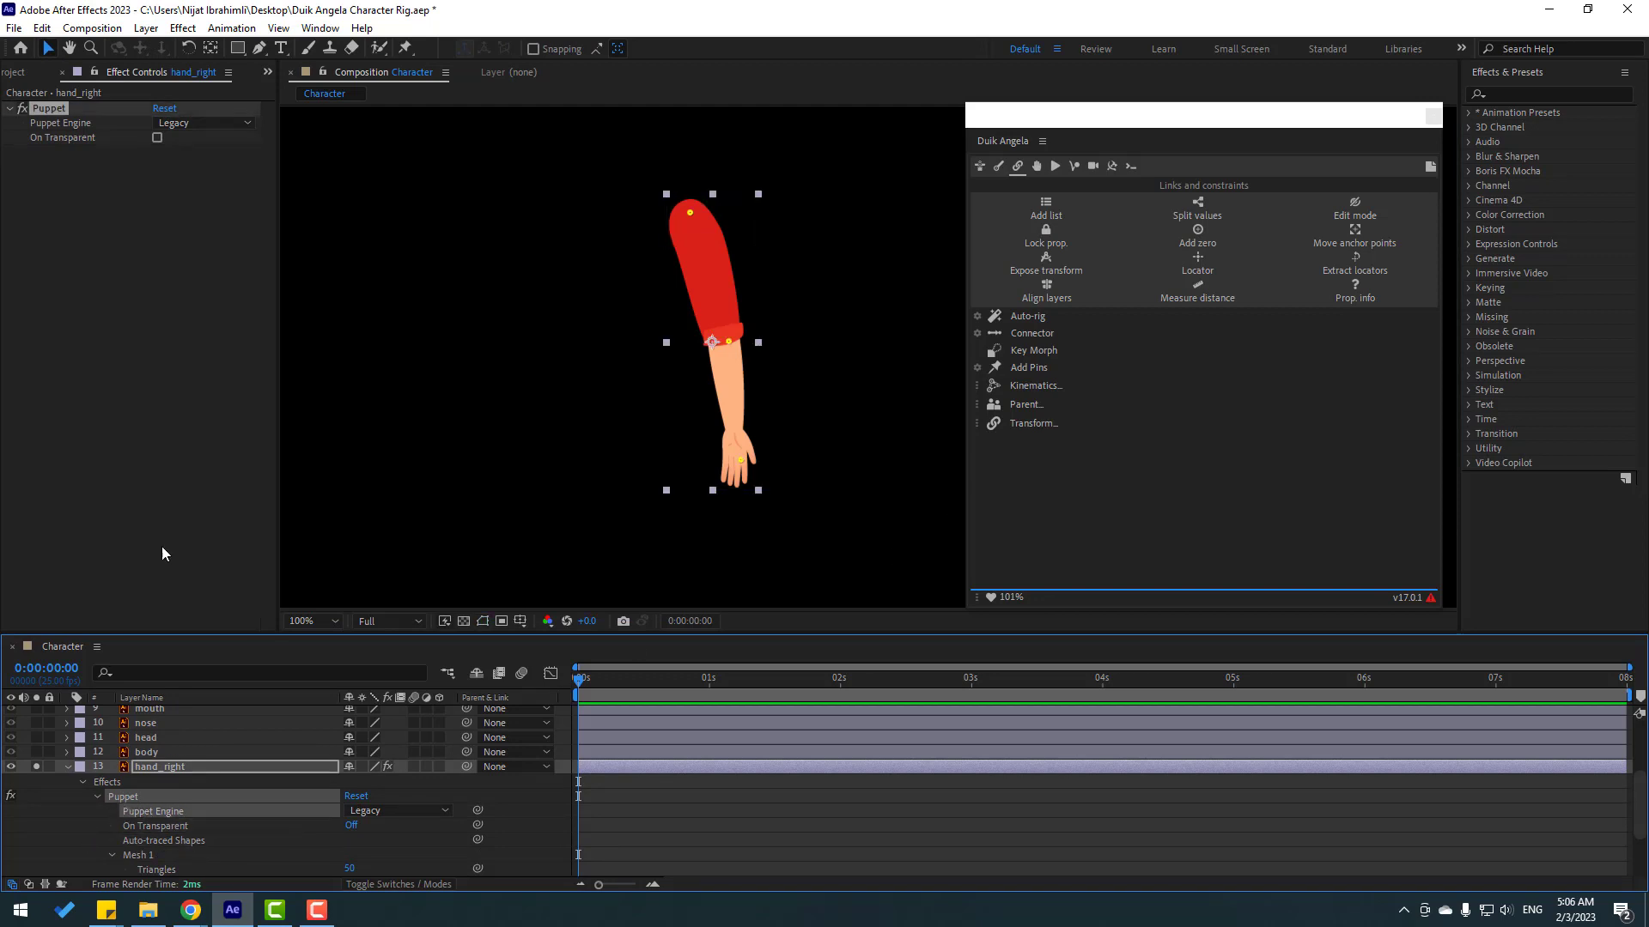
Step: Create Duik pin layers from the hand_right layer's Puppet effect using Add Pins
click(57, 112)
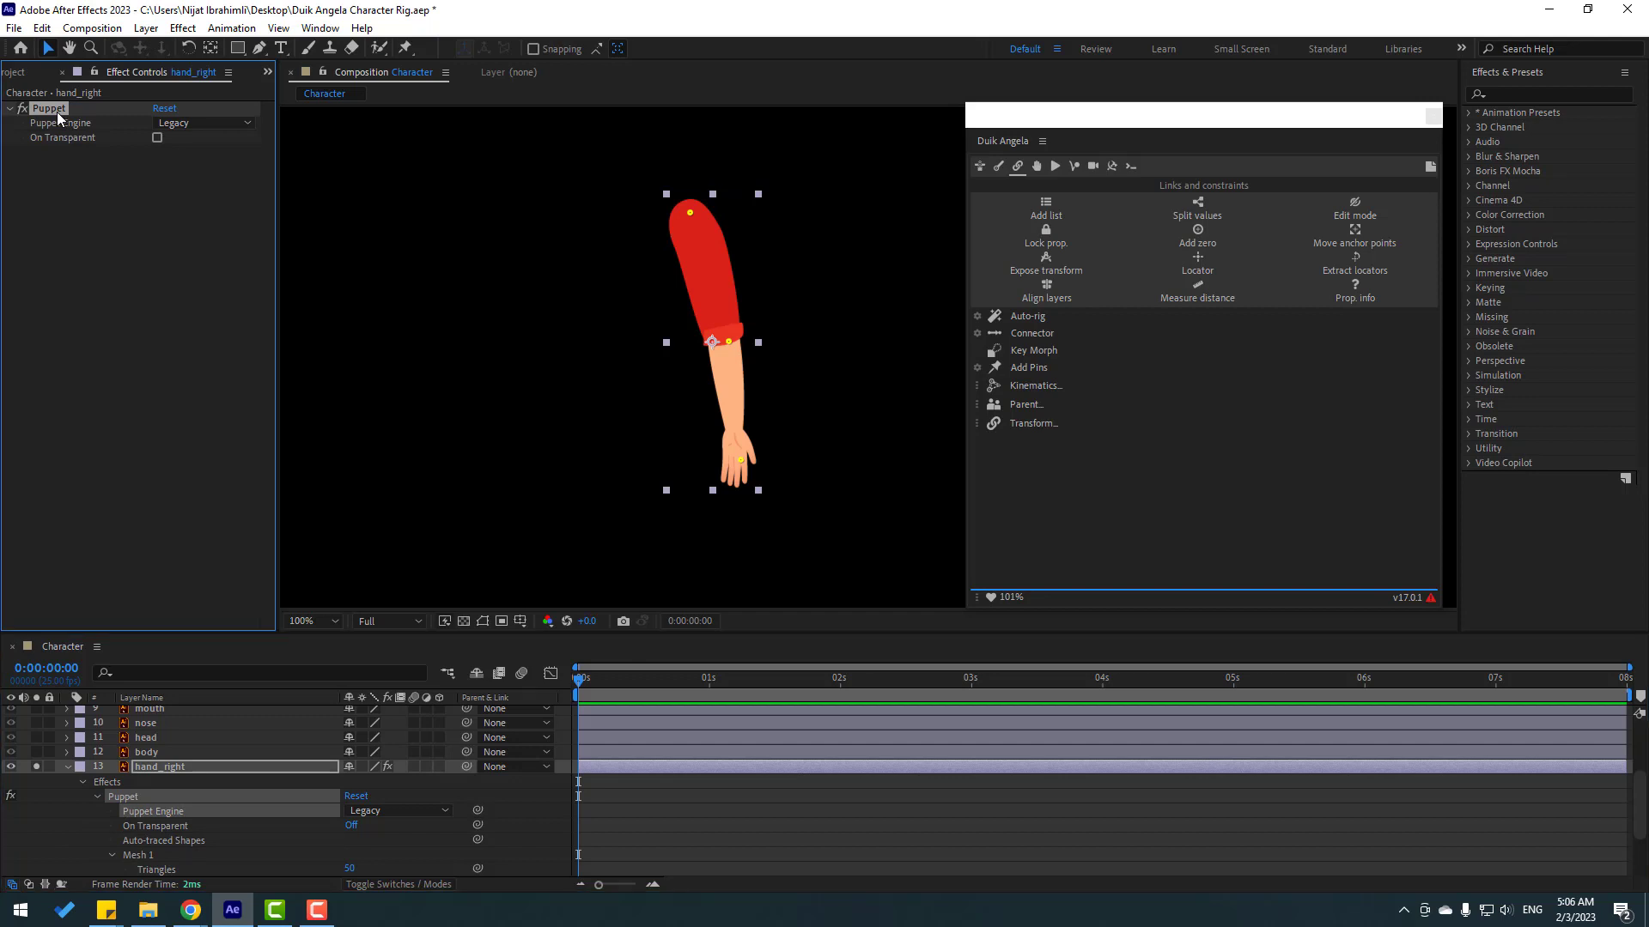
click(1020, 368)
click(786, 510)
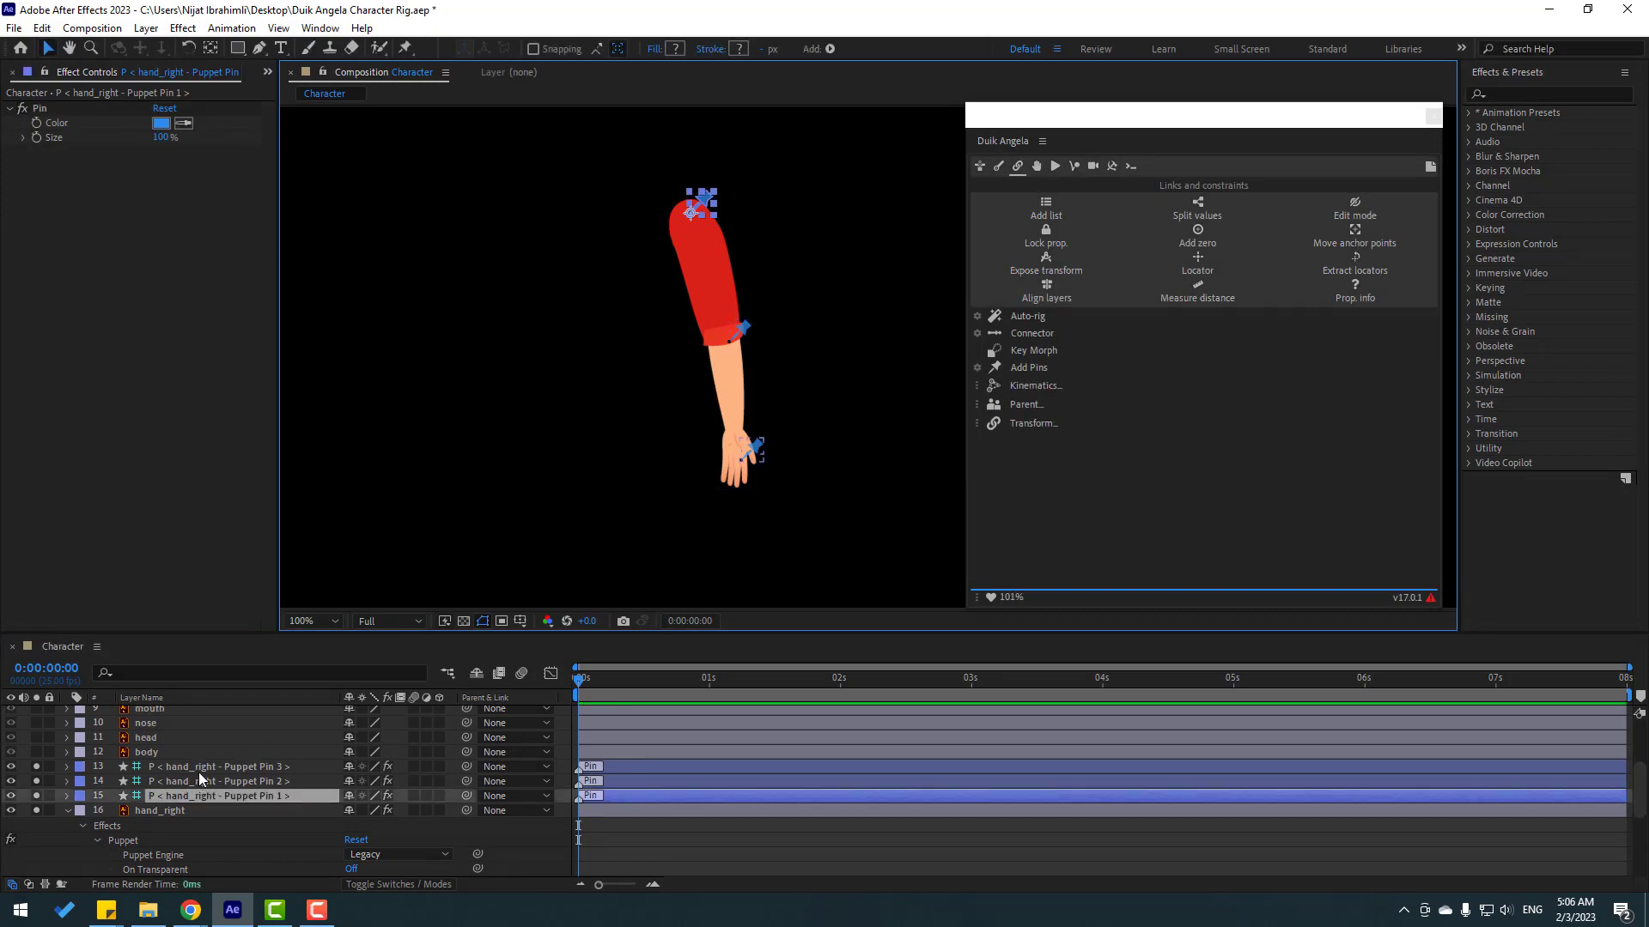
Step: Parent the hand_right Puppet Pin 3 to Puppet Pin 2 and Puppet Pin 2 to Puppet Pin 1, and collapse the hand_right layer
click(201, 769)
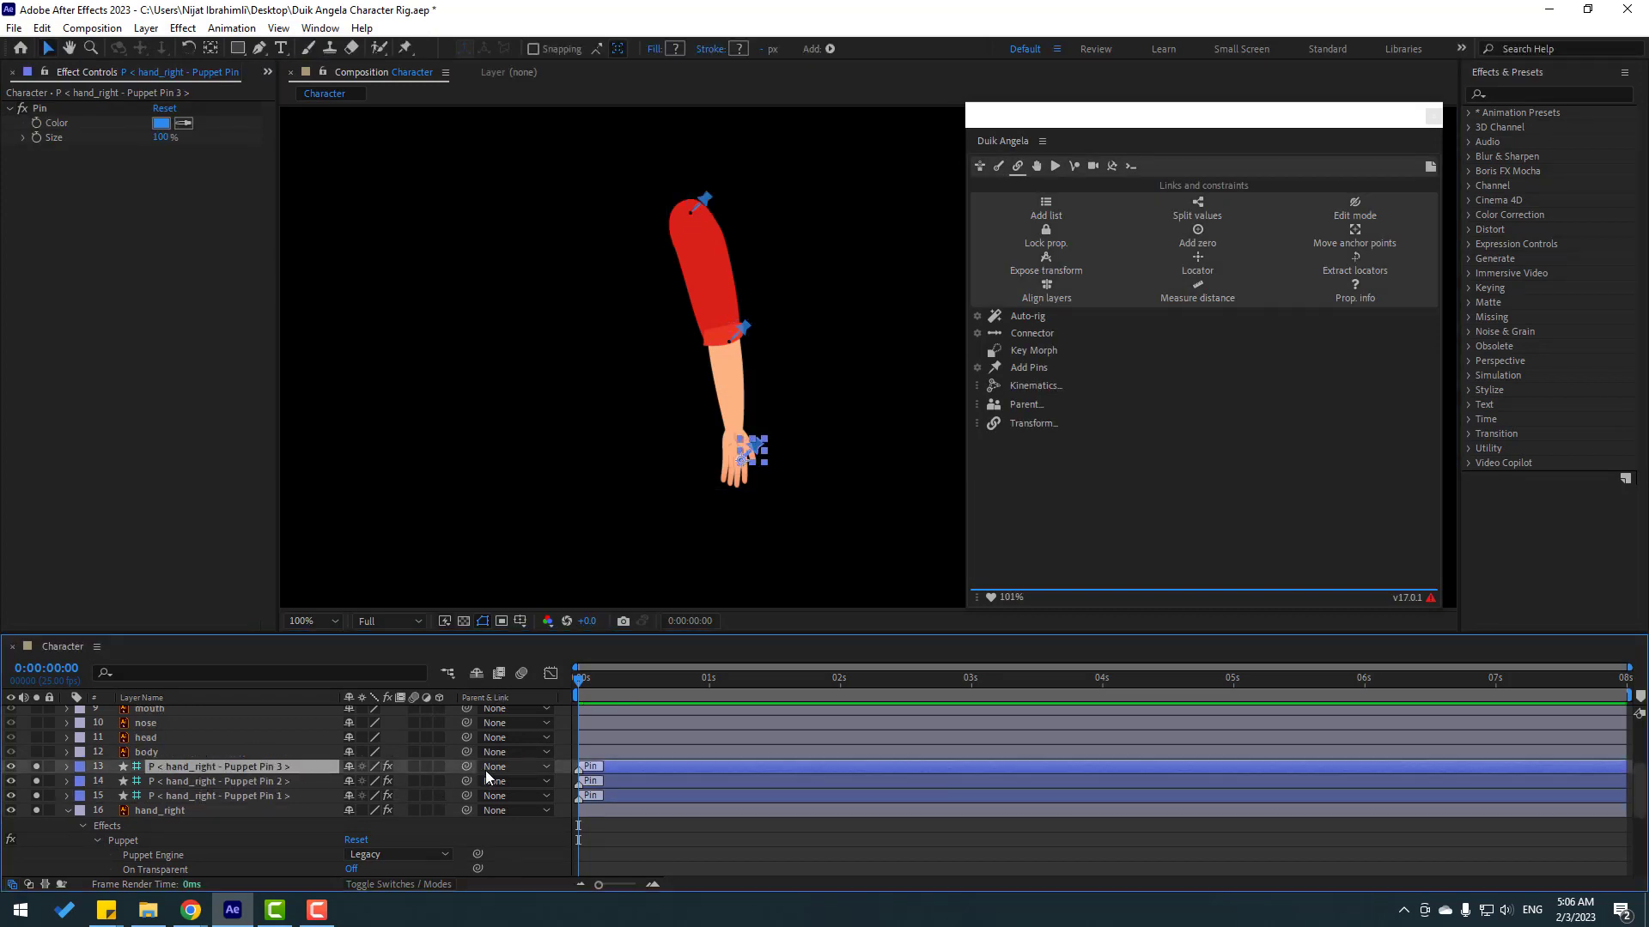
drag(467, 770, 220, 785)
click(240, 783)
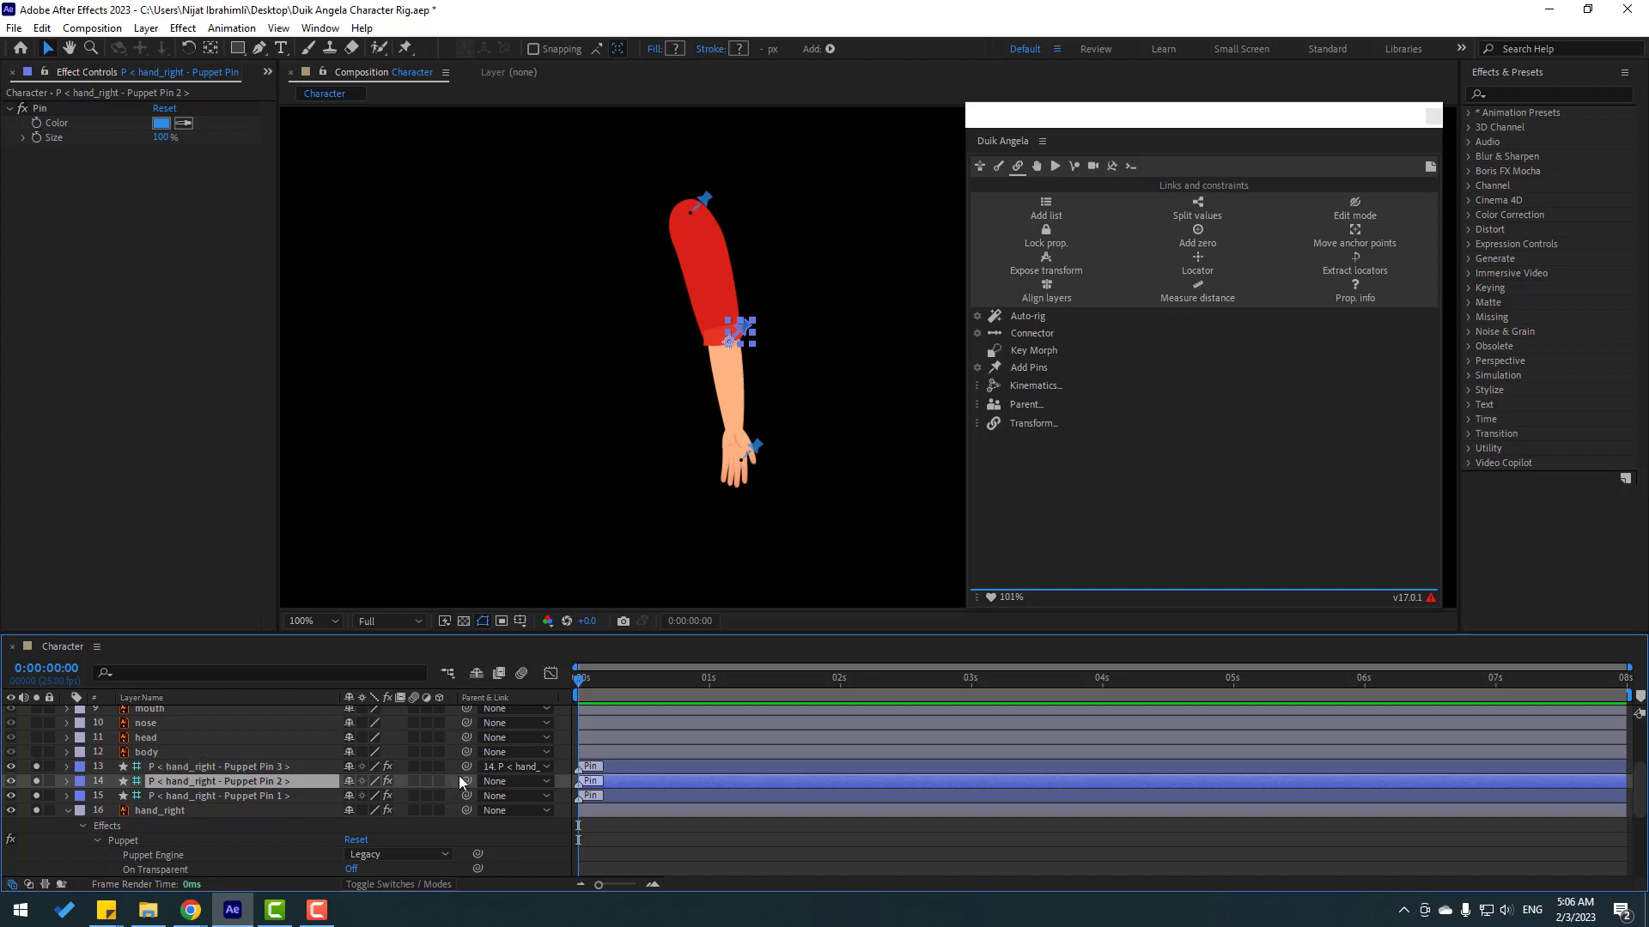
drag(467, 782, 172, 796)
click(67, 810)
Step: Parent the hand_right Puppet Pin 1 to the body layer and turn off solo for the right arm layers
click(208, 826)
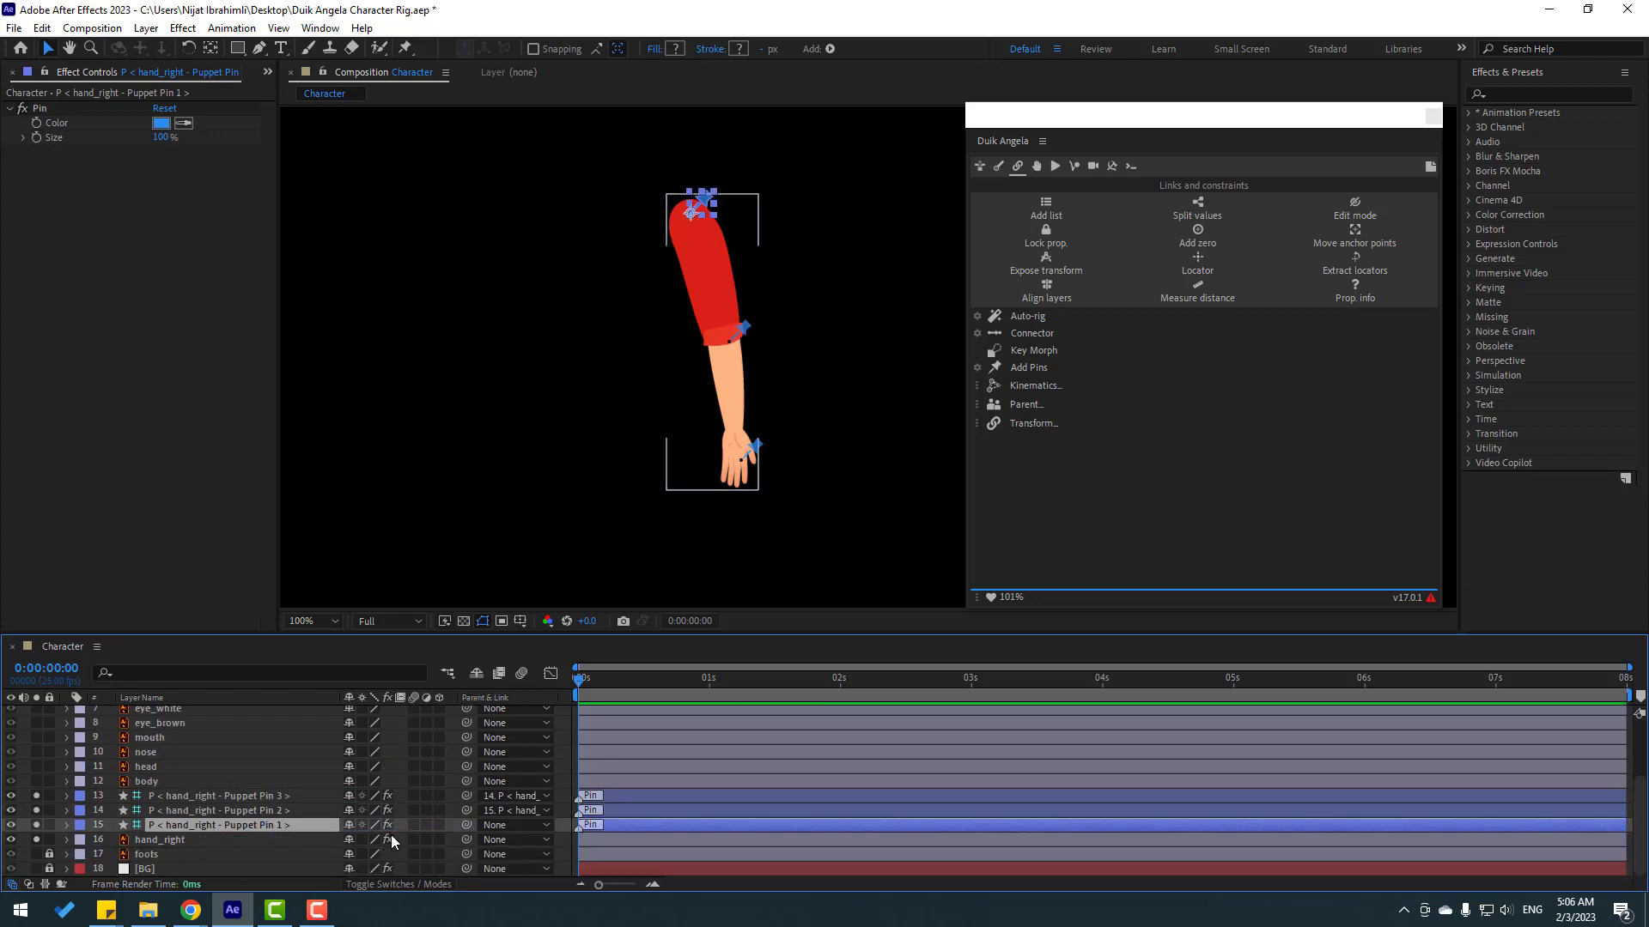
drag(462, 826, 143, 792)
click(36, 826)
Step: Apply Duik IK kinematics to the three hand_right pin layers
ctrl+click(192, 810)
ctrl+click(199, 797)
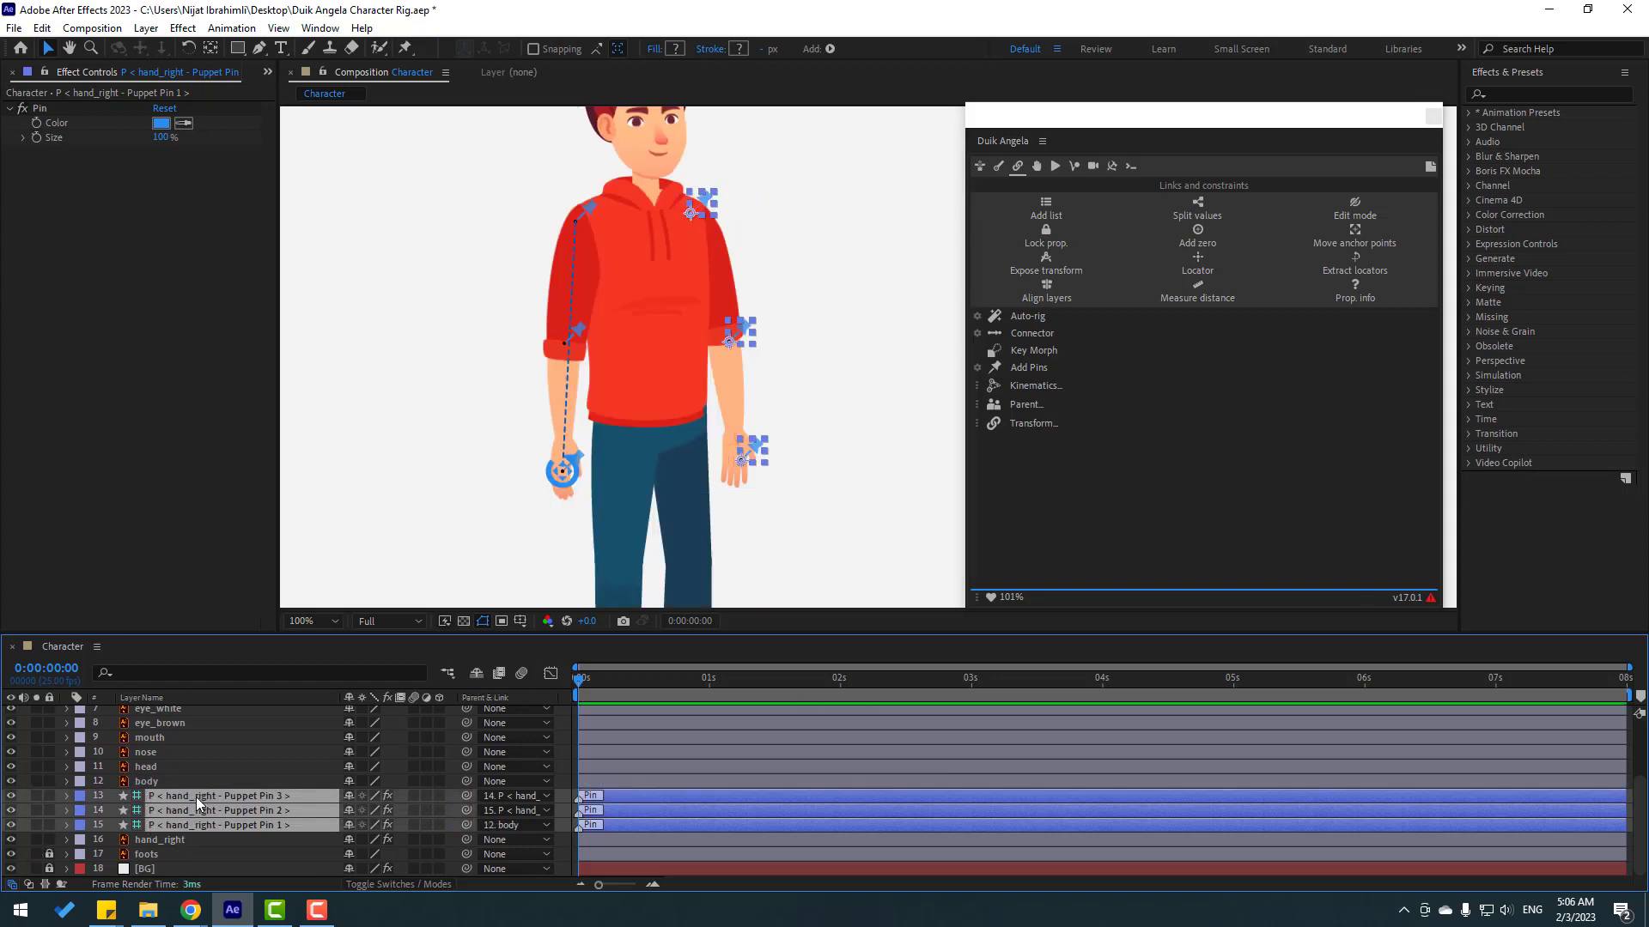
click(1042, 388)
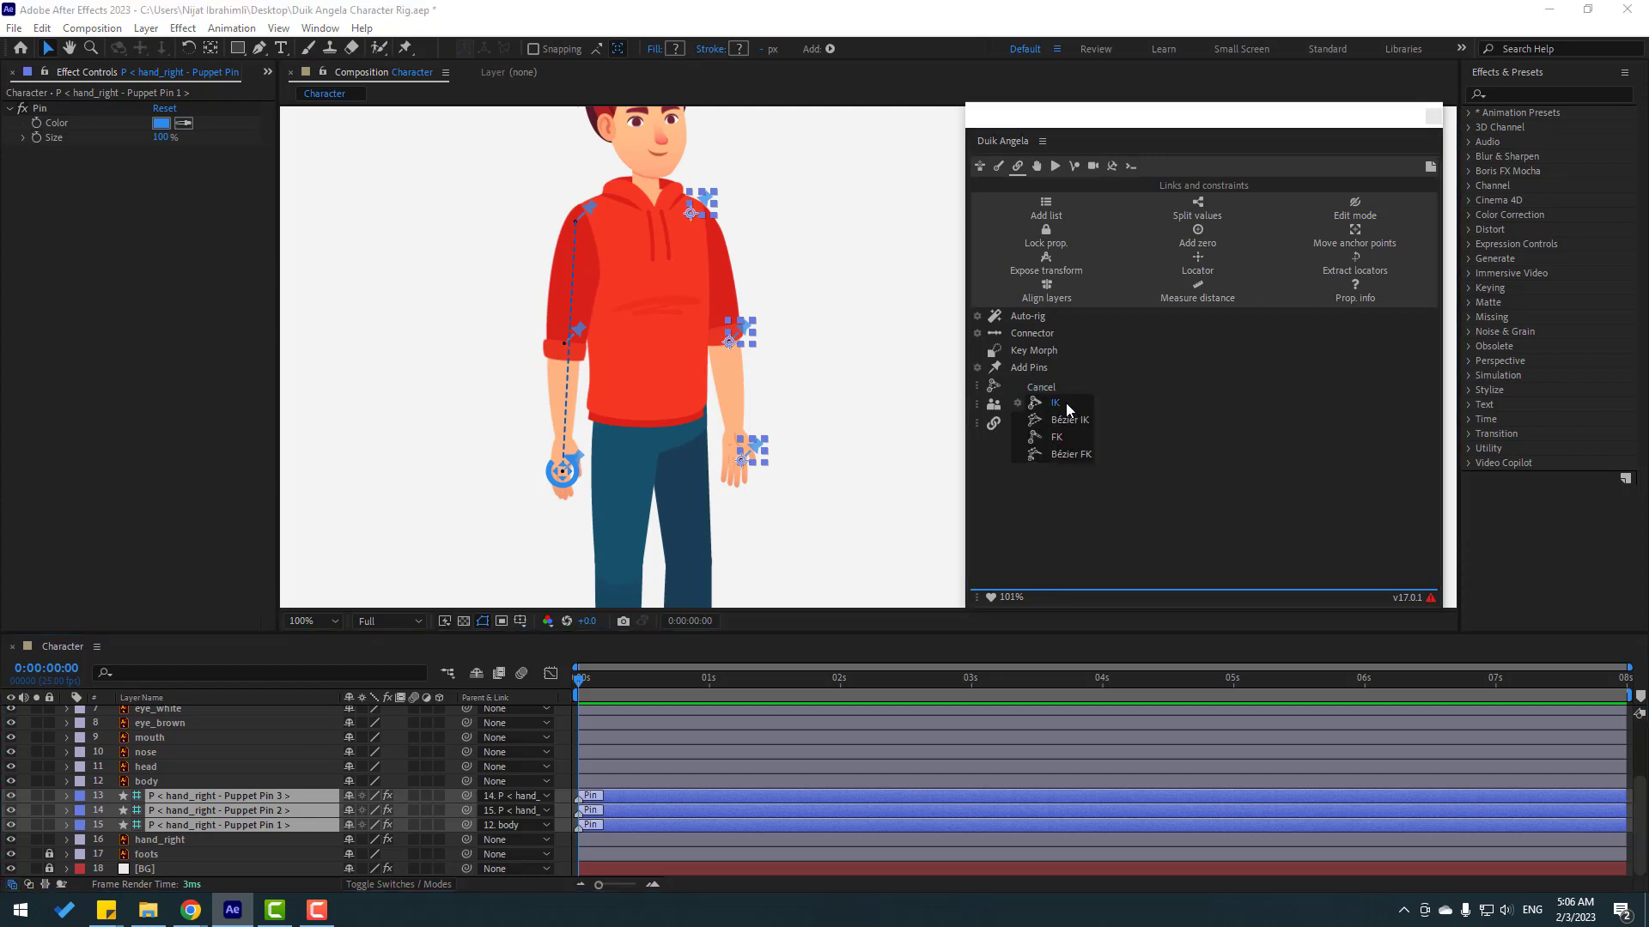
click(1061, 404)
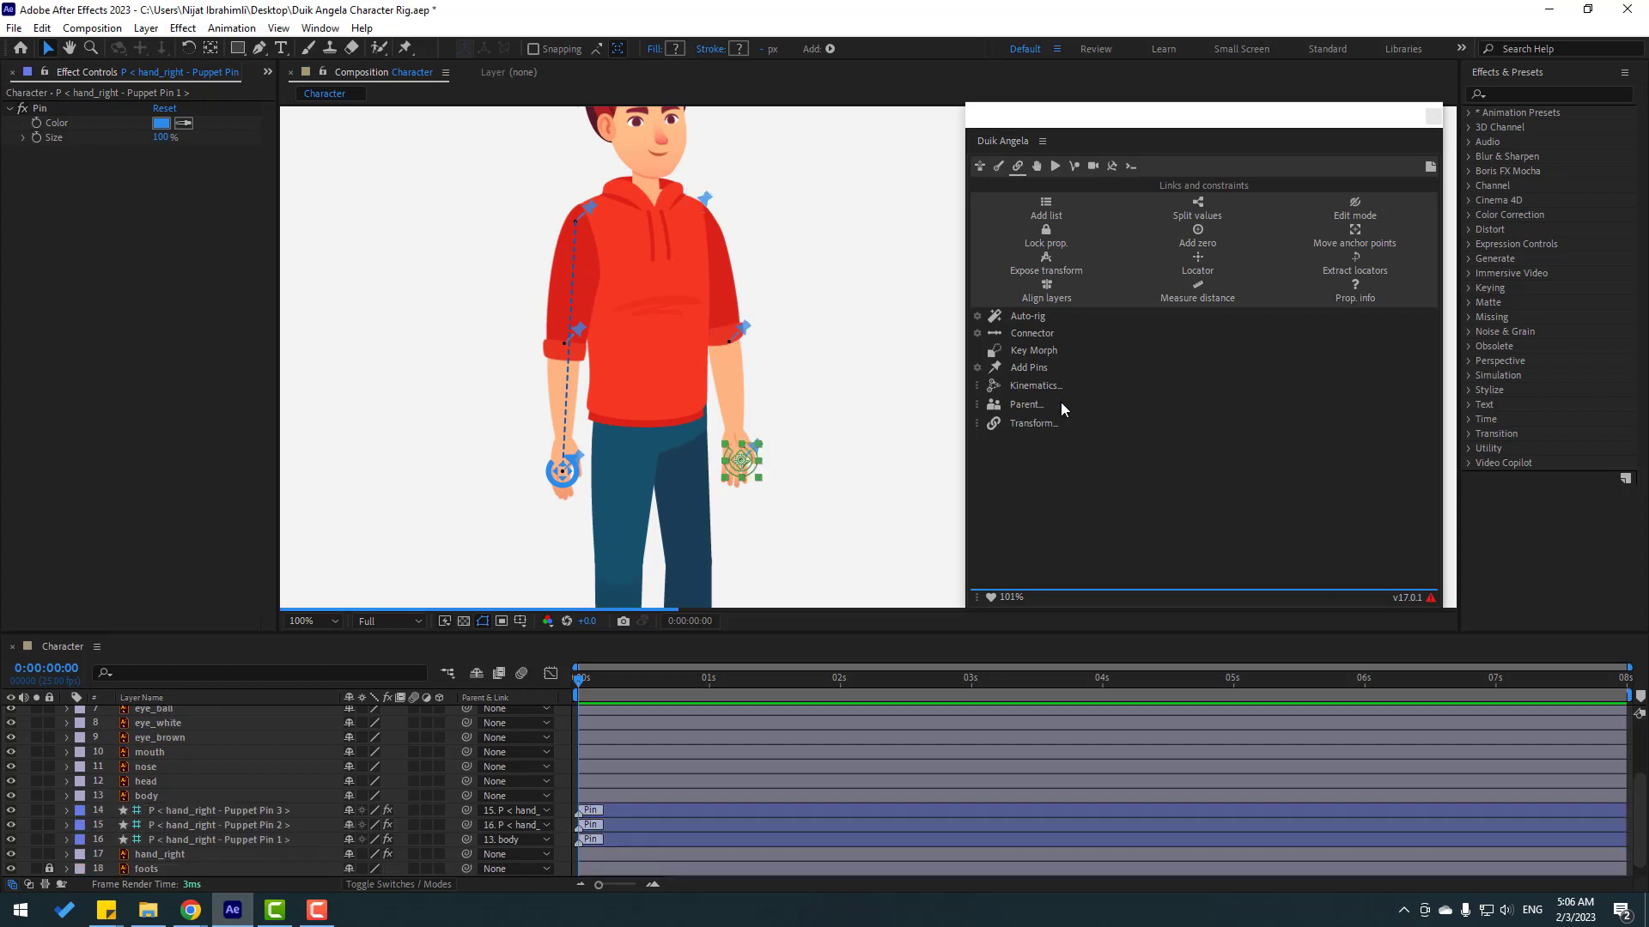
Step: Move the hand_right controller outward to bend the arm, and set its IK Side value to 100%
click(452, 496)
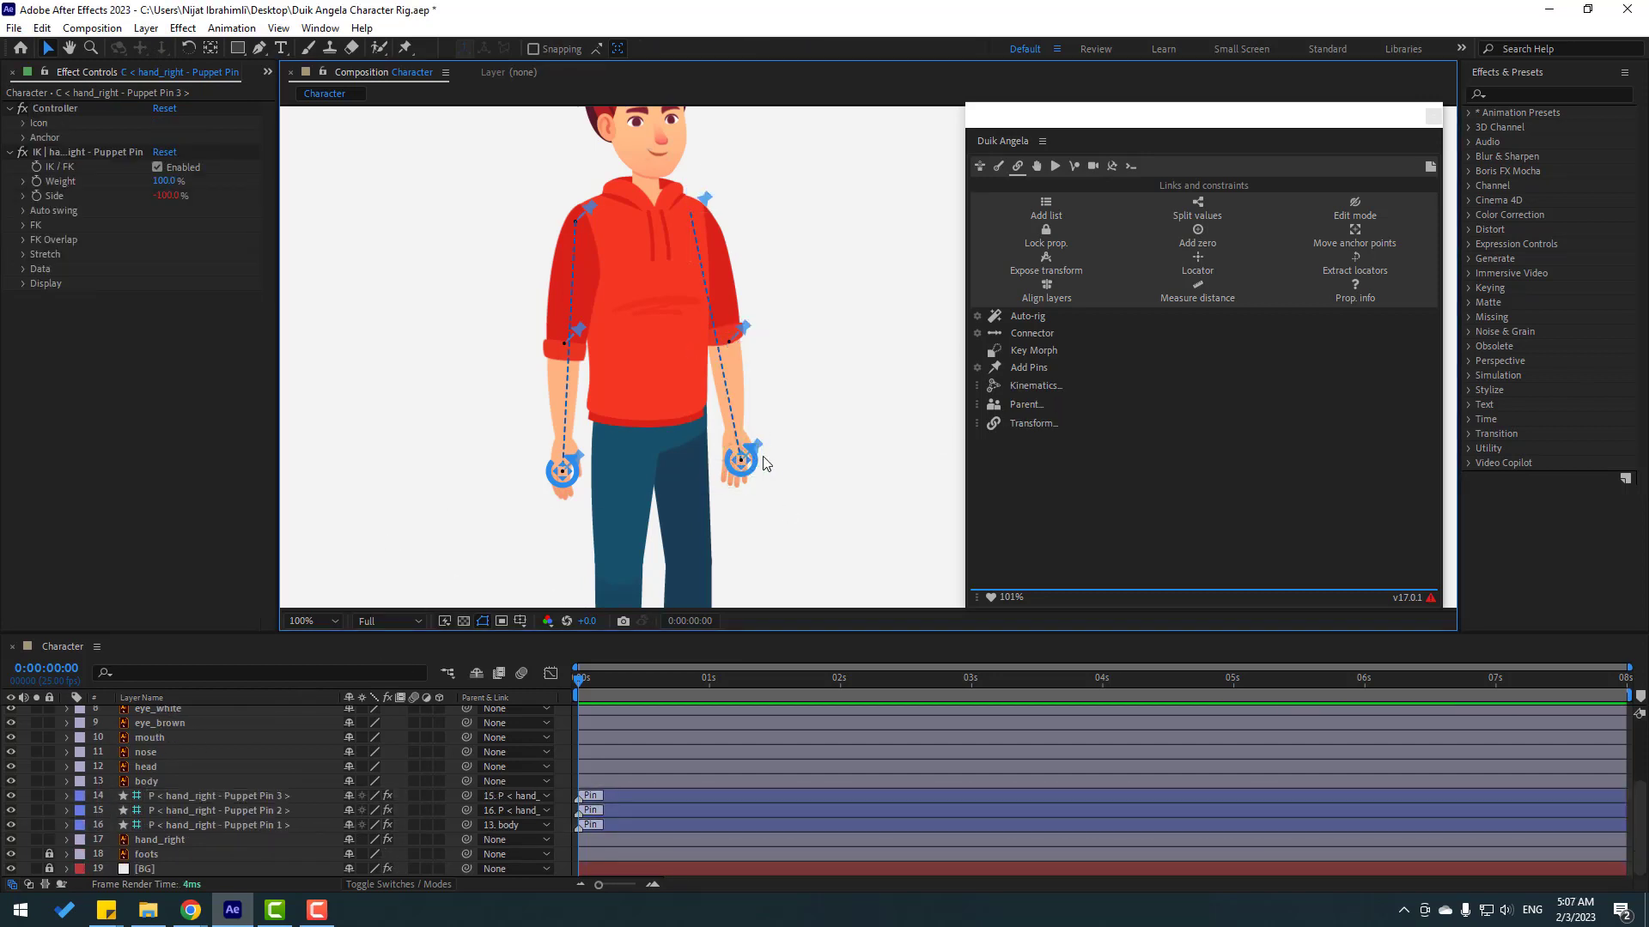
drag(740, 475, 763, 438)
click(165, 196)
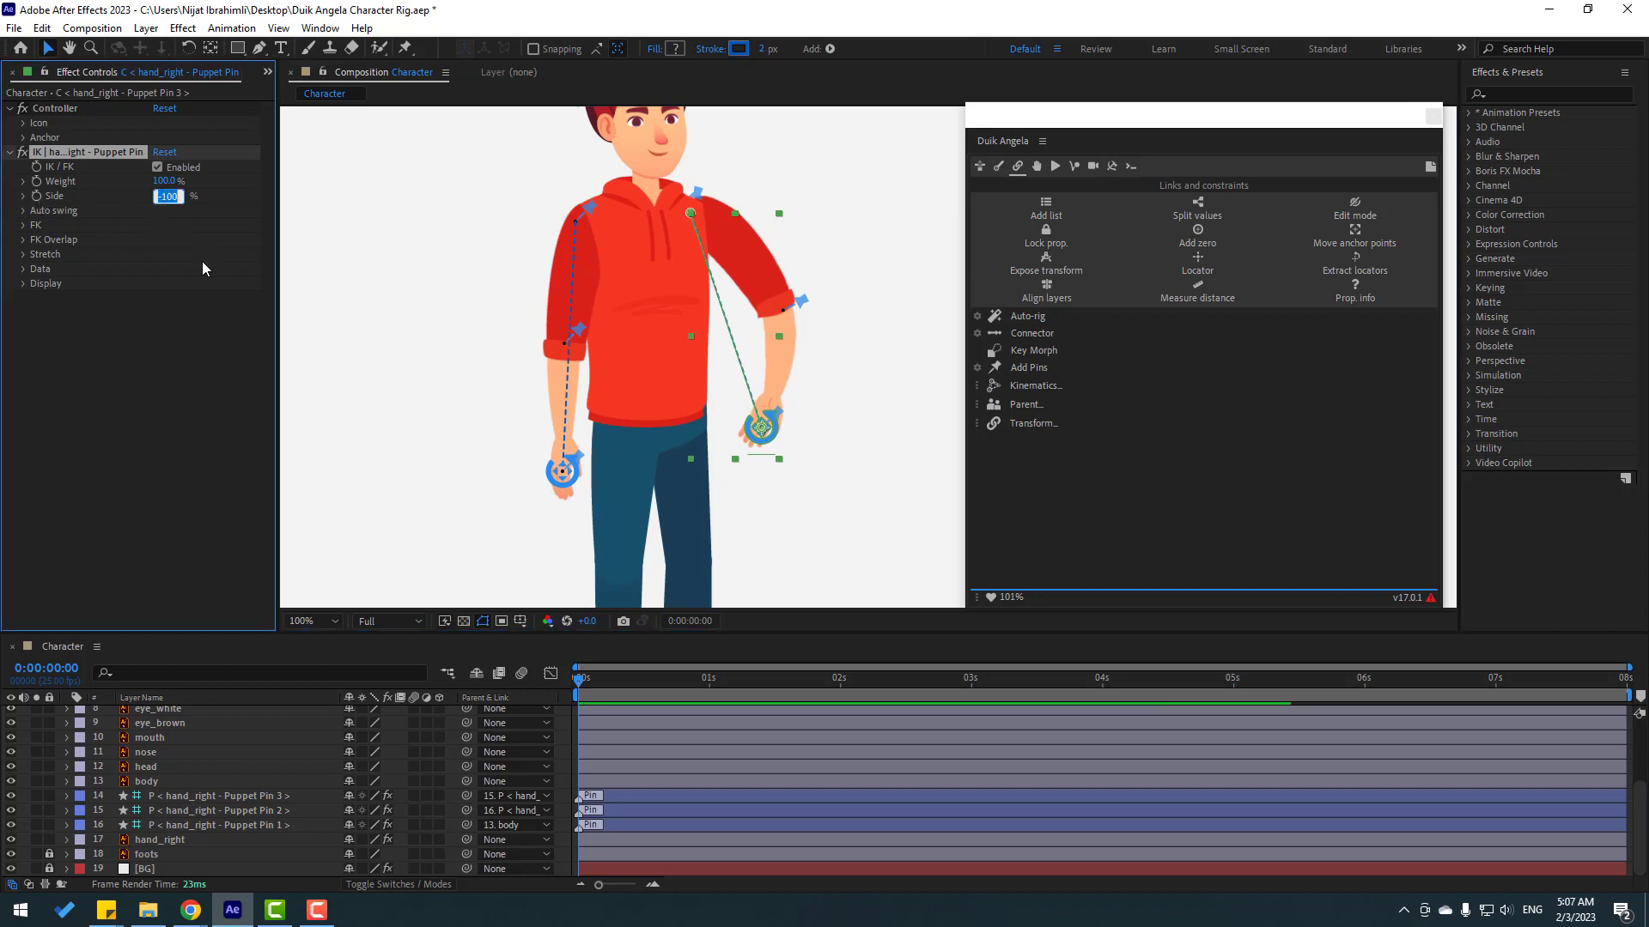
text(100)
key(Return)
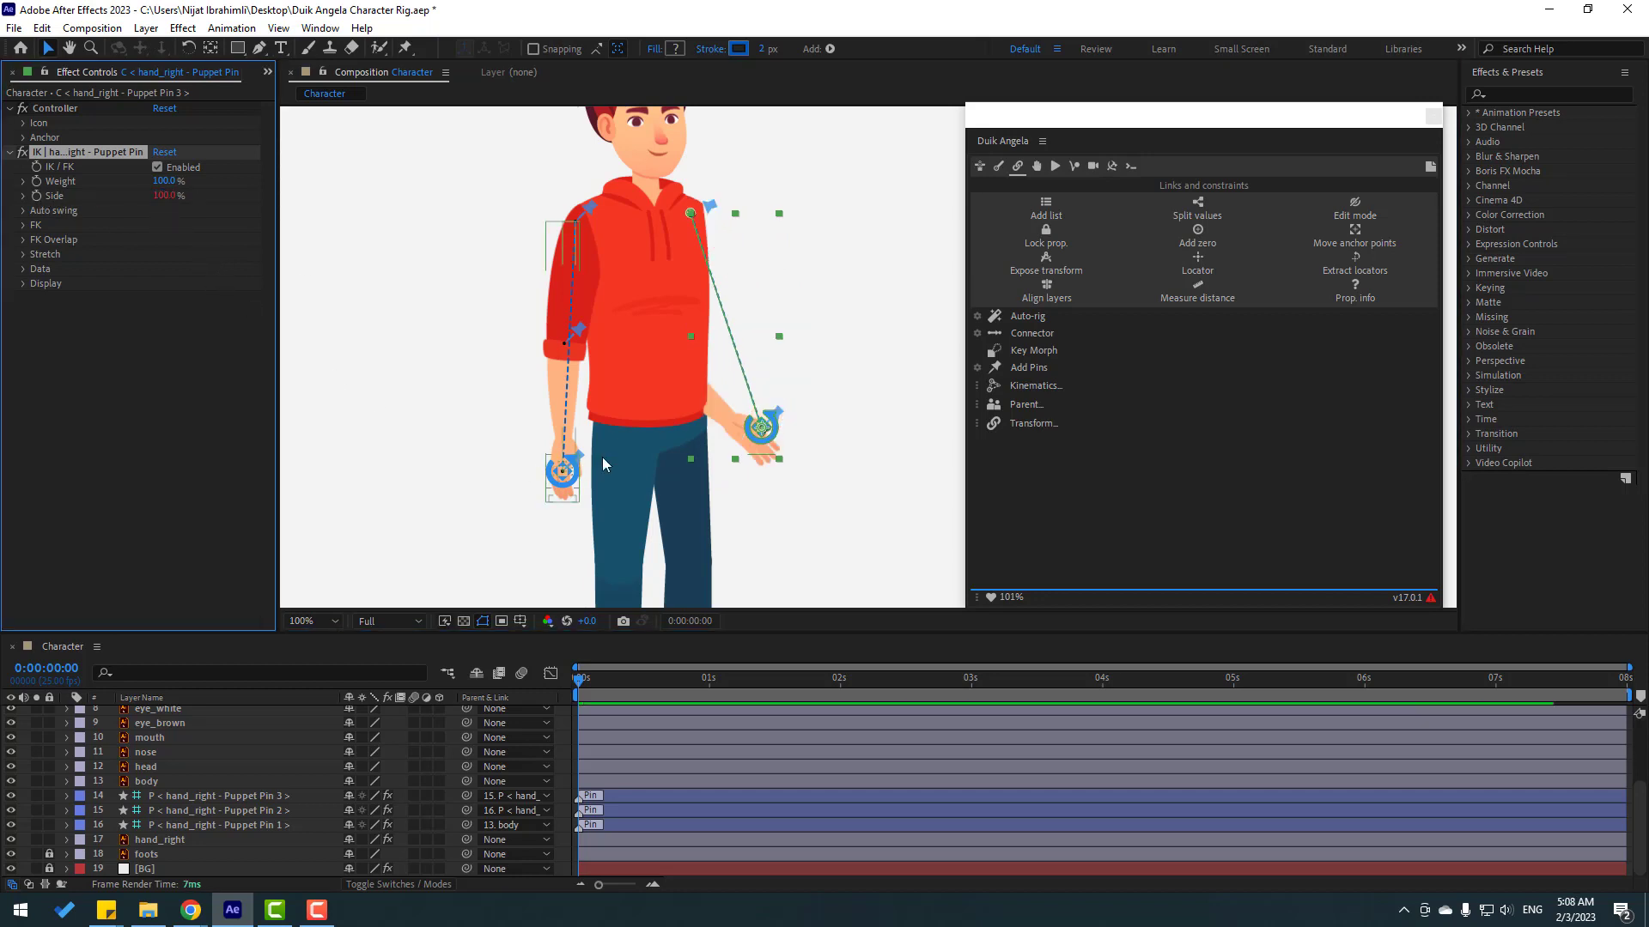
Step: Pose the arms by moving the hand_right controller up and away from the body and the hand_left controller slightly toward the hip
click(759, 440)
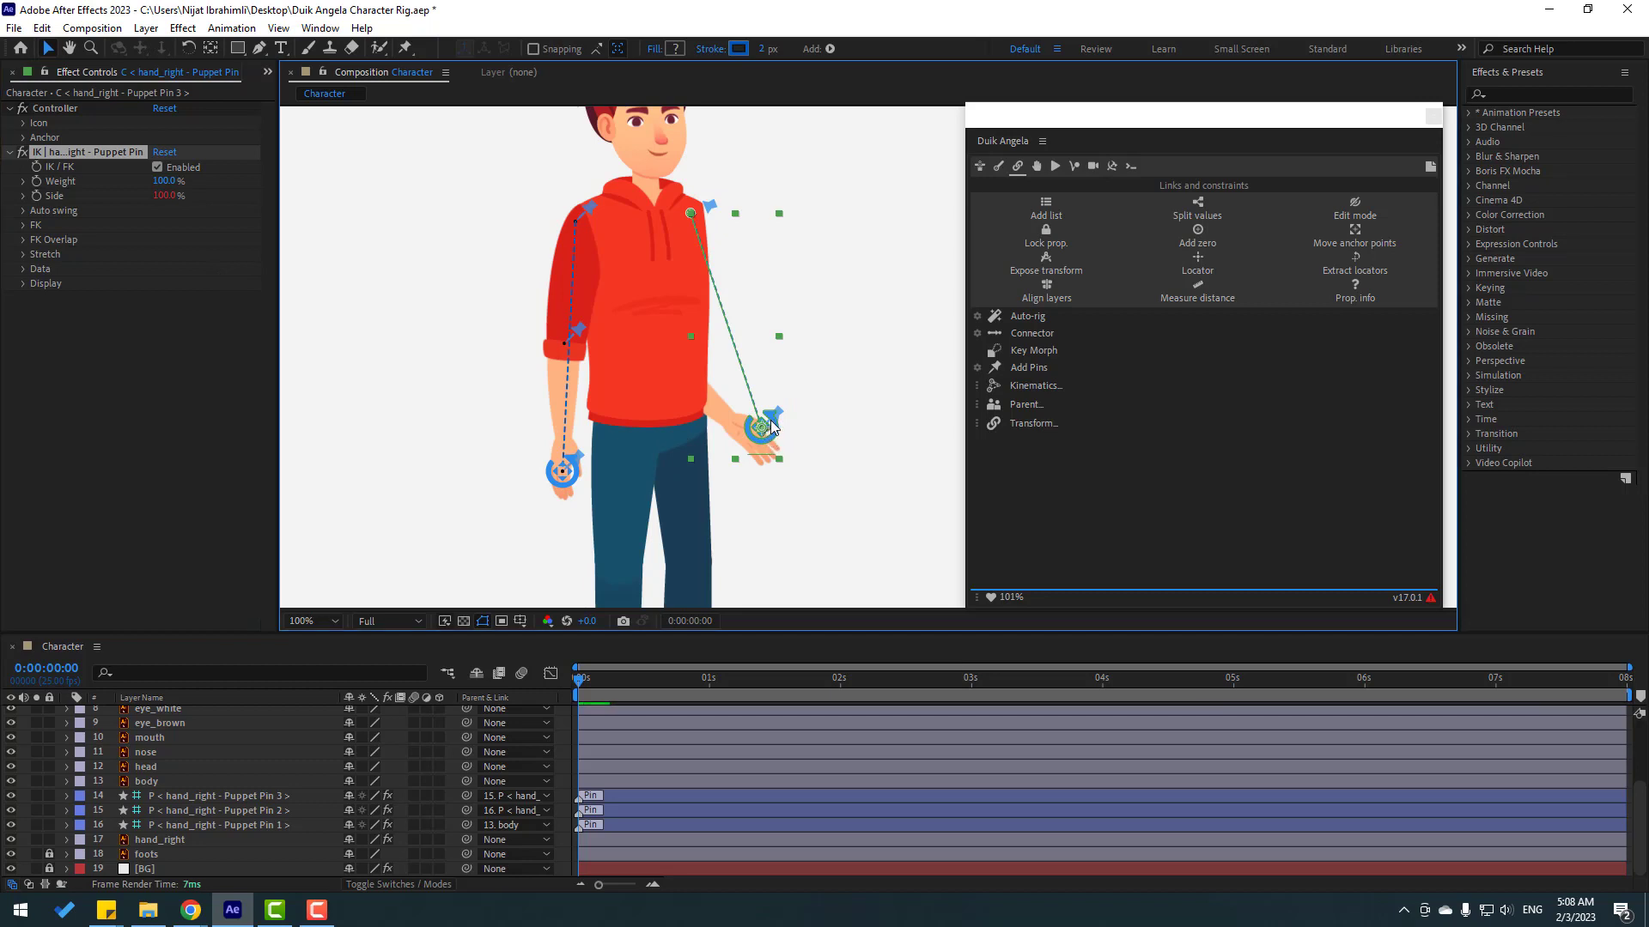
drag(783, 421, 807, 419)
drag(834, 412, 858, 389)
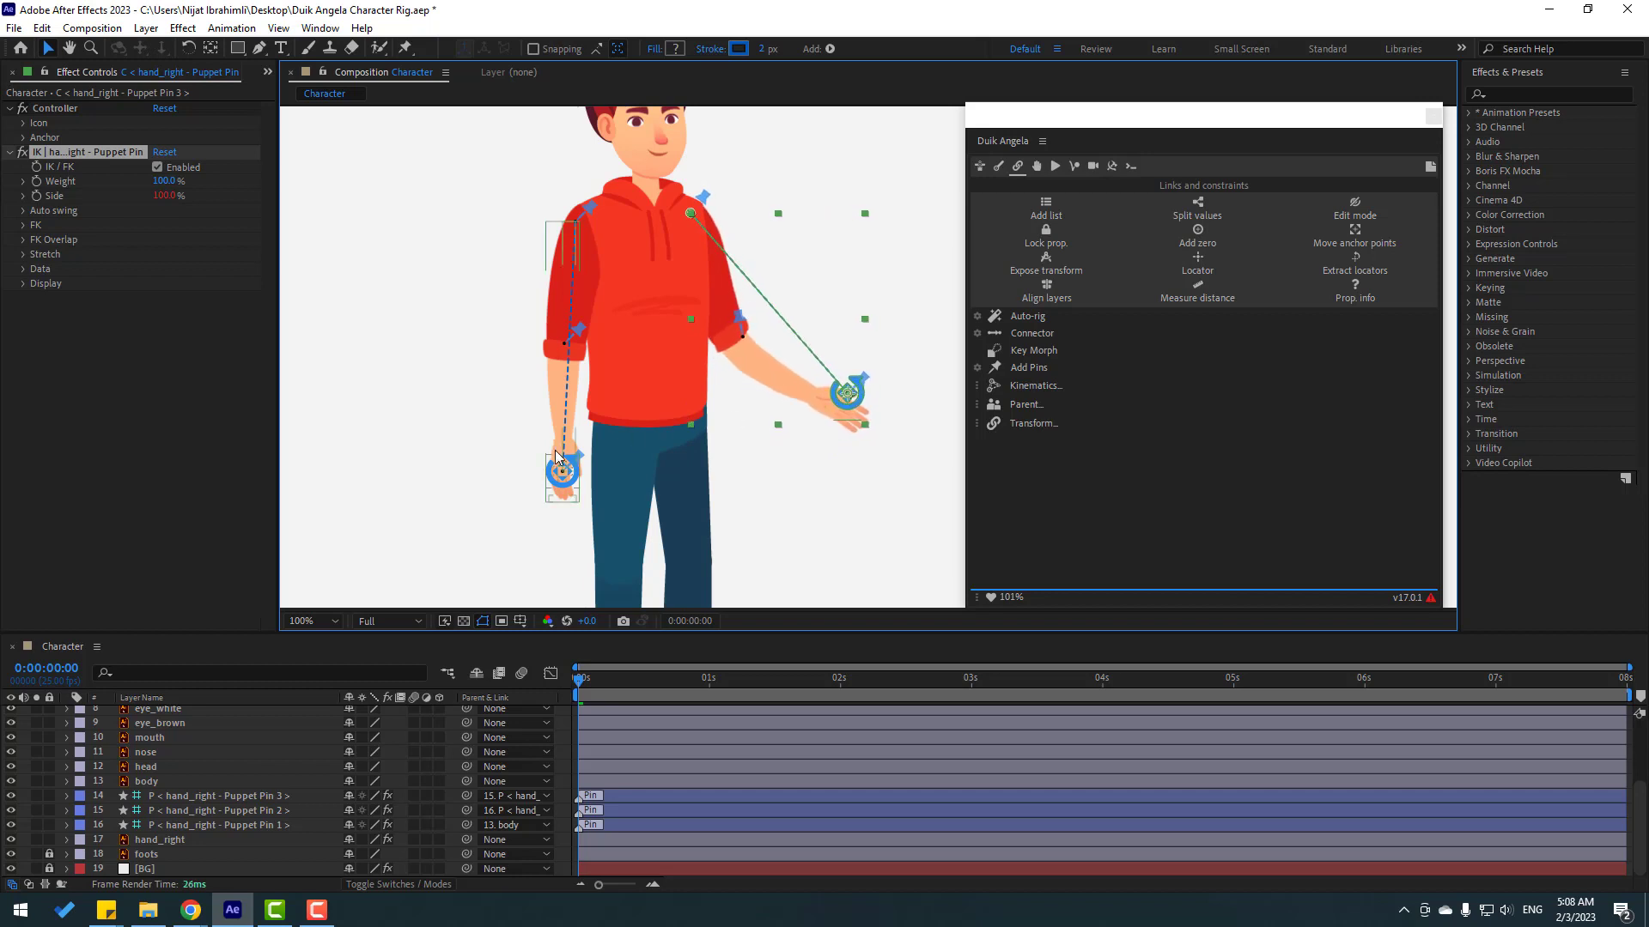
drag(563, 471, 567, 468)
Step: Try rotating the body layer about its centre anchor point, and undo the rotation
click(148, 782)
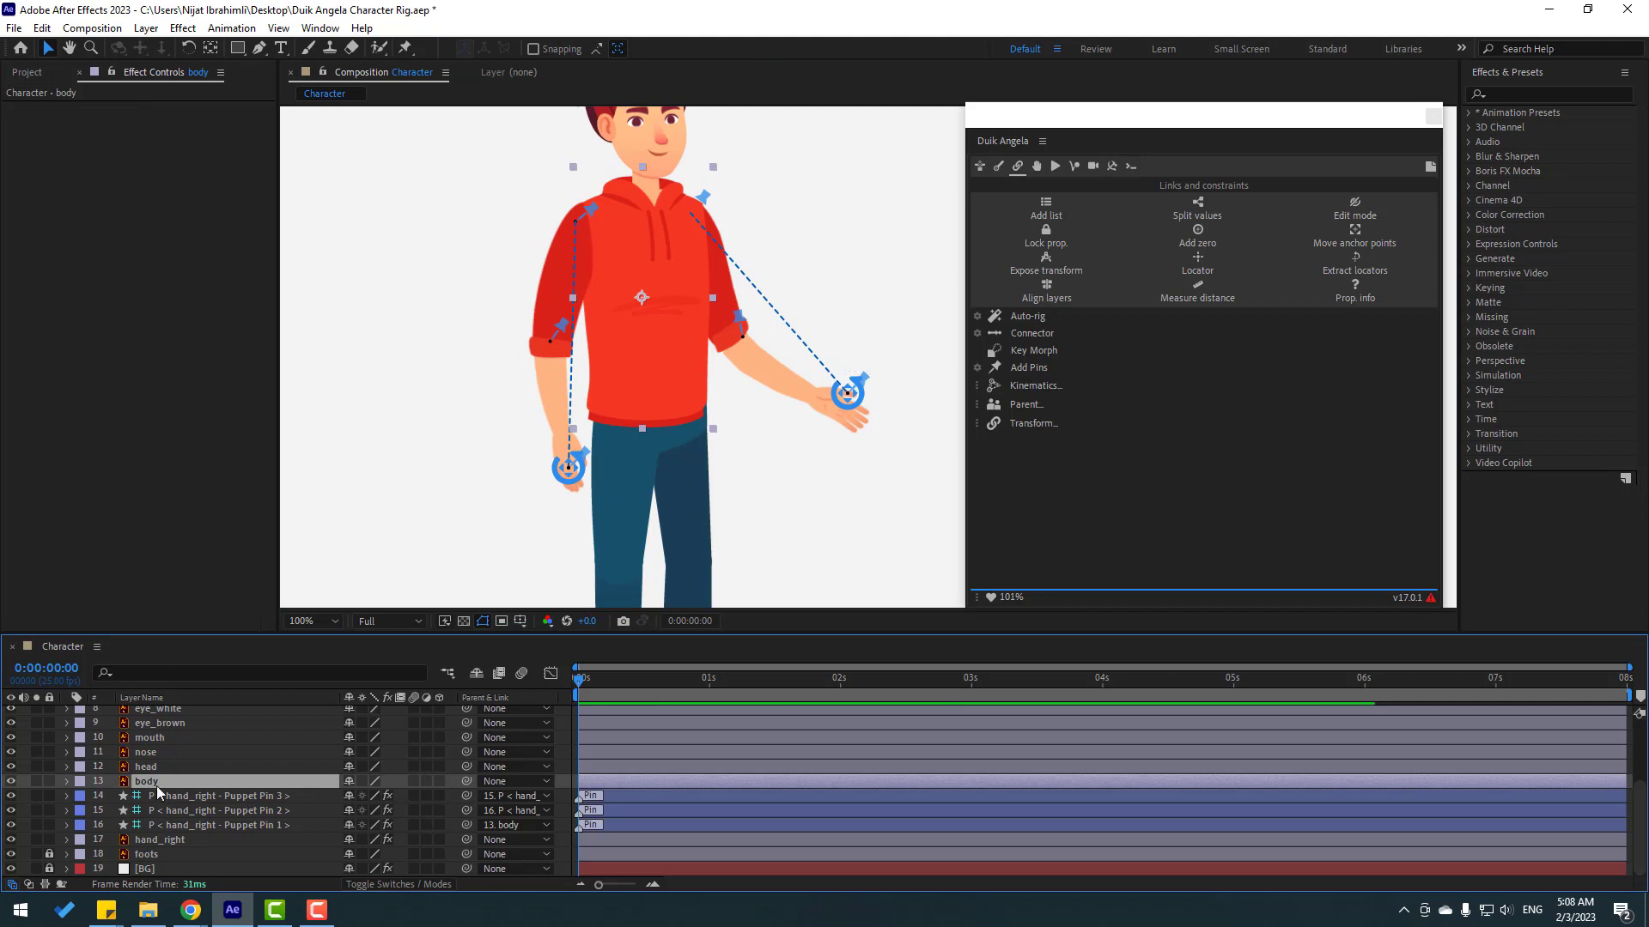
key(r)
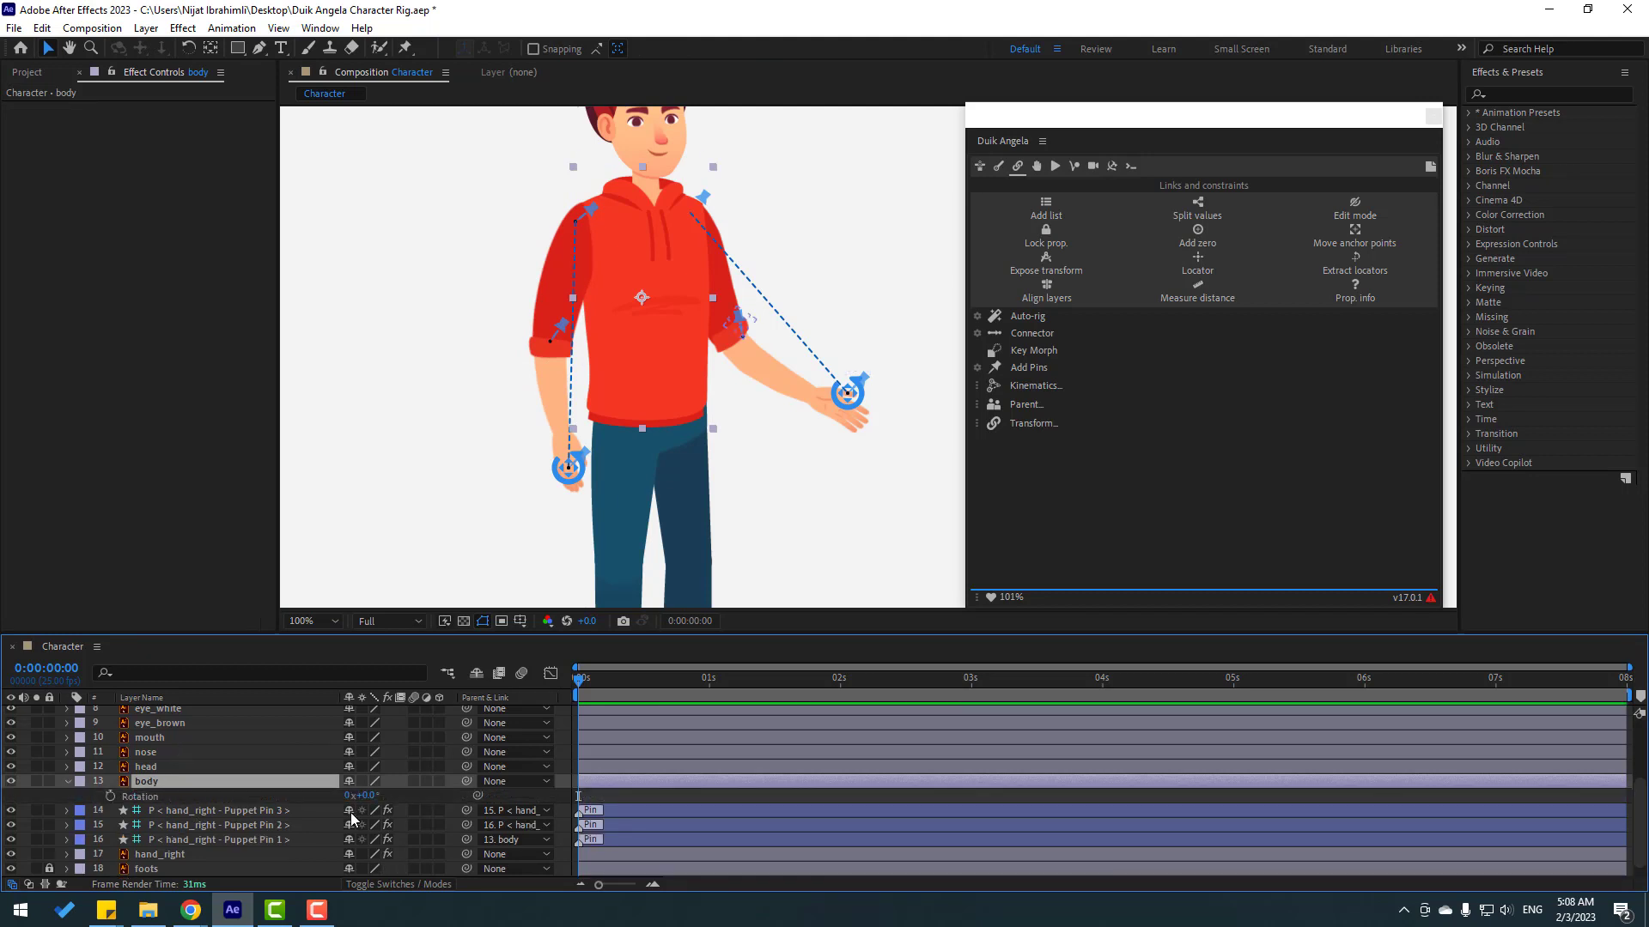
mouse_move(365, 797)
mouse_down()
mouse_move(382, 796)
mouse_move(357, 792)
mouse_move(375, 782)
mouse_up()
key(ctrl+z)
Step: Move the body layer's anchor point down to the waist and test its rotation, leaving the rotation at 0°
click(210, 48)
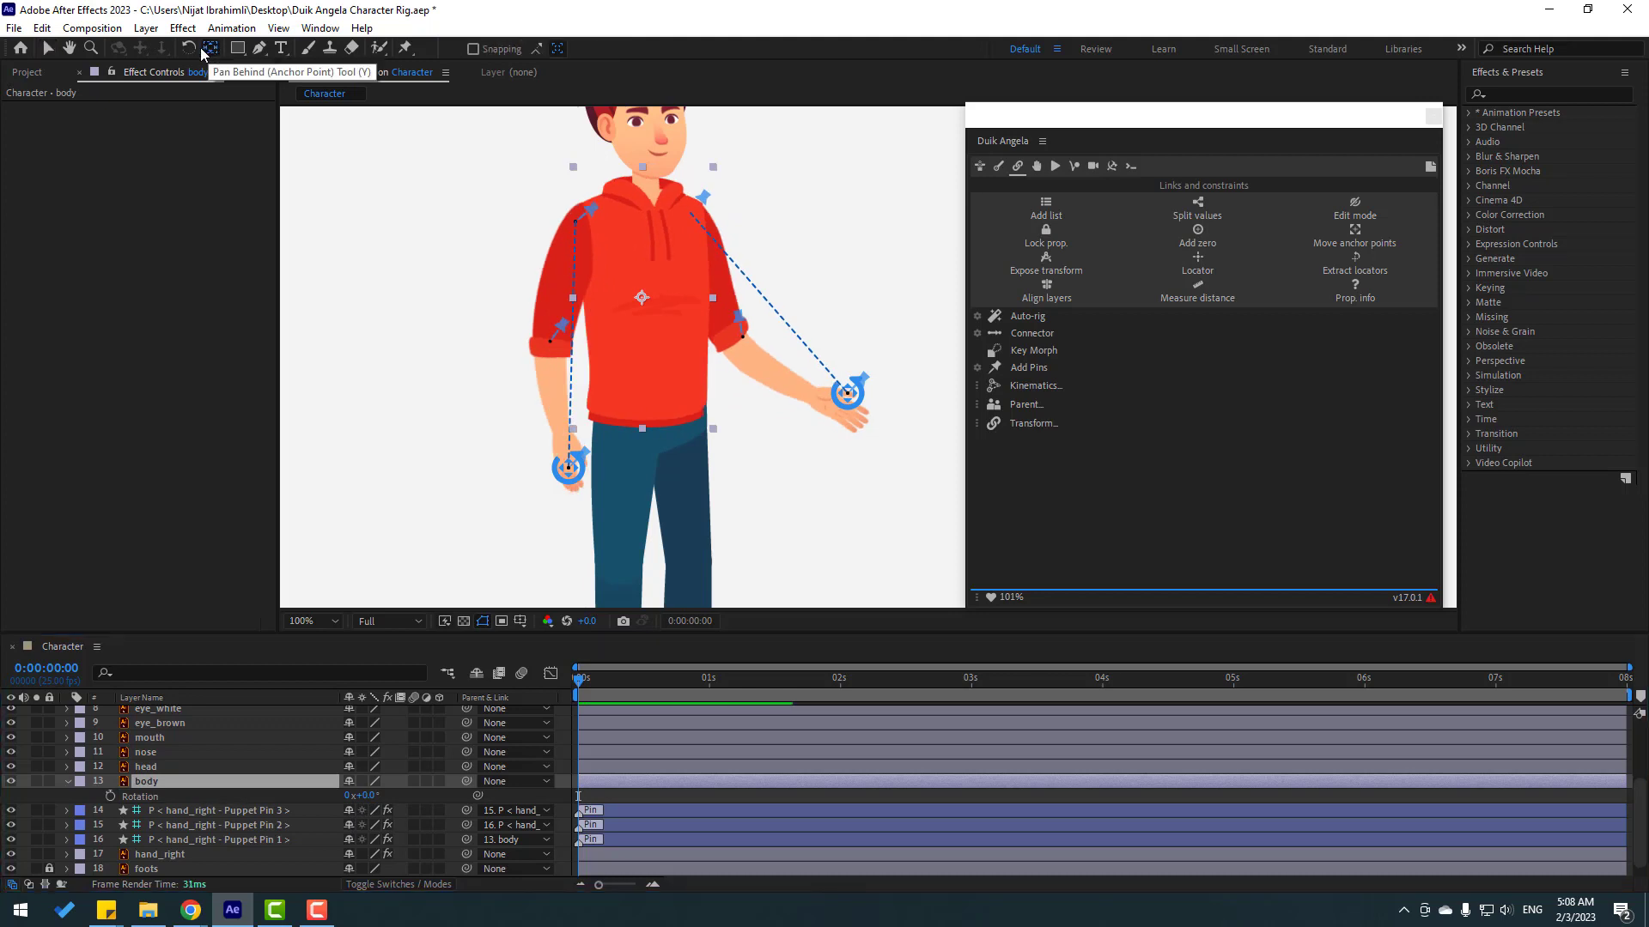
drag(641, 297, 644, 414)
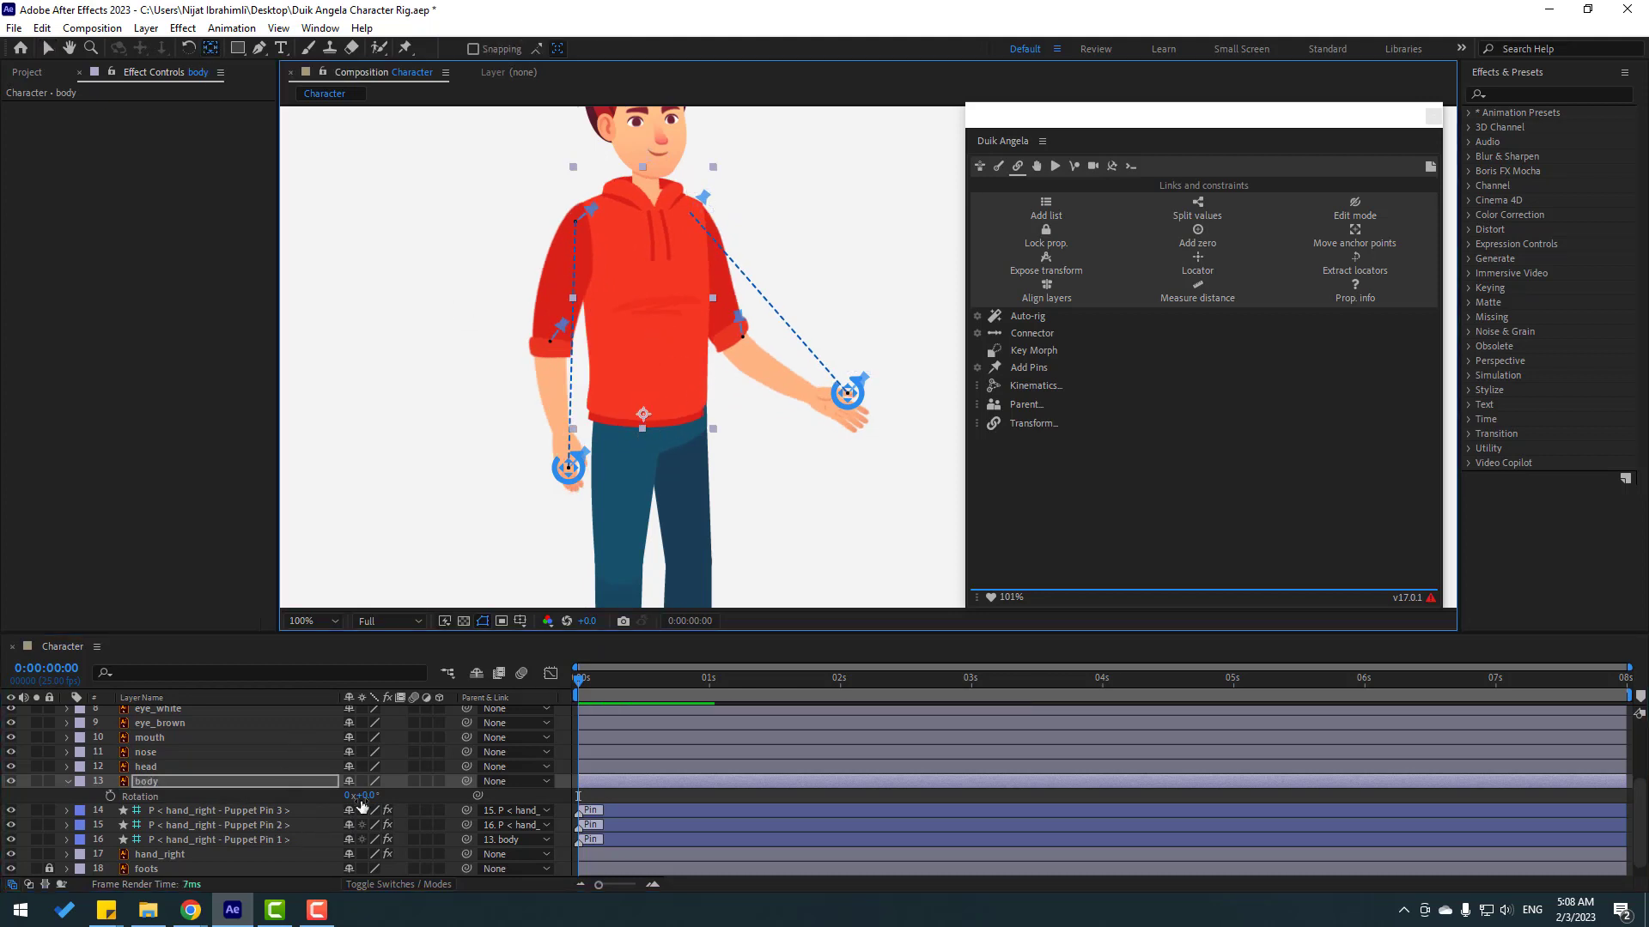
drag(361, 805, 379, 807)
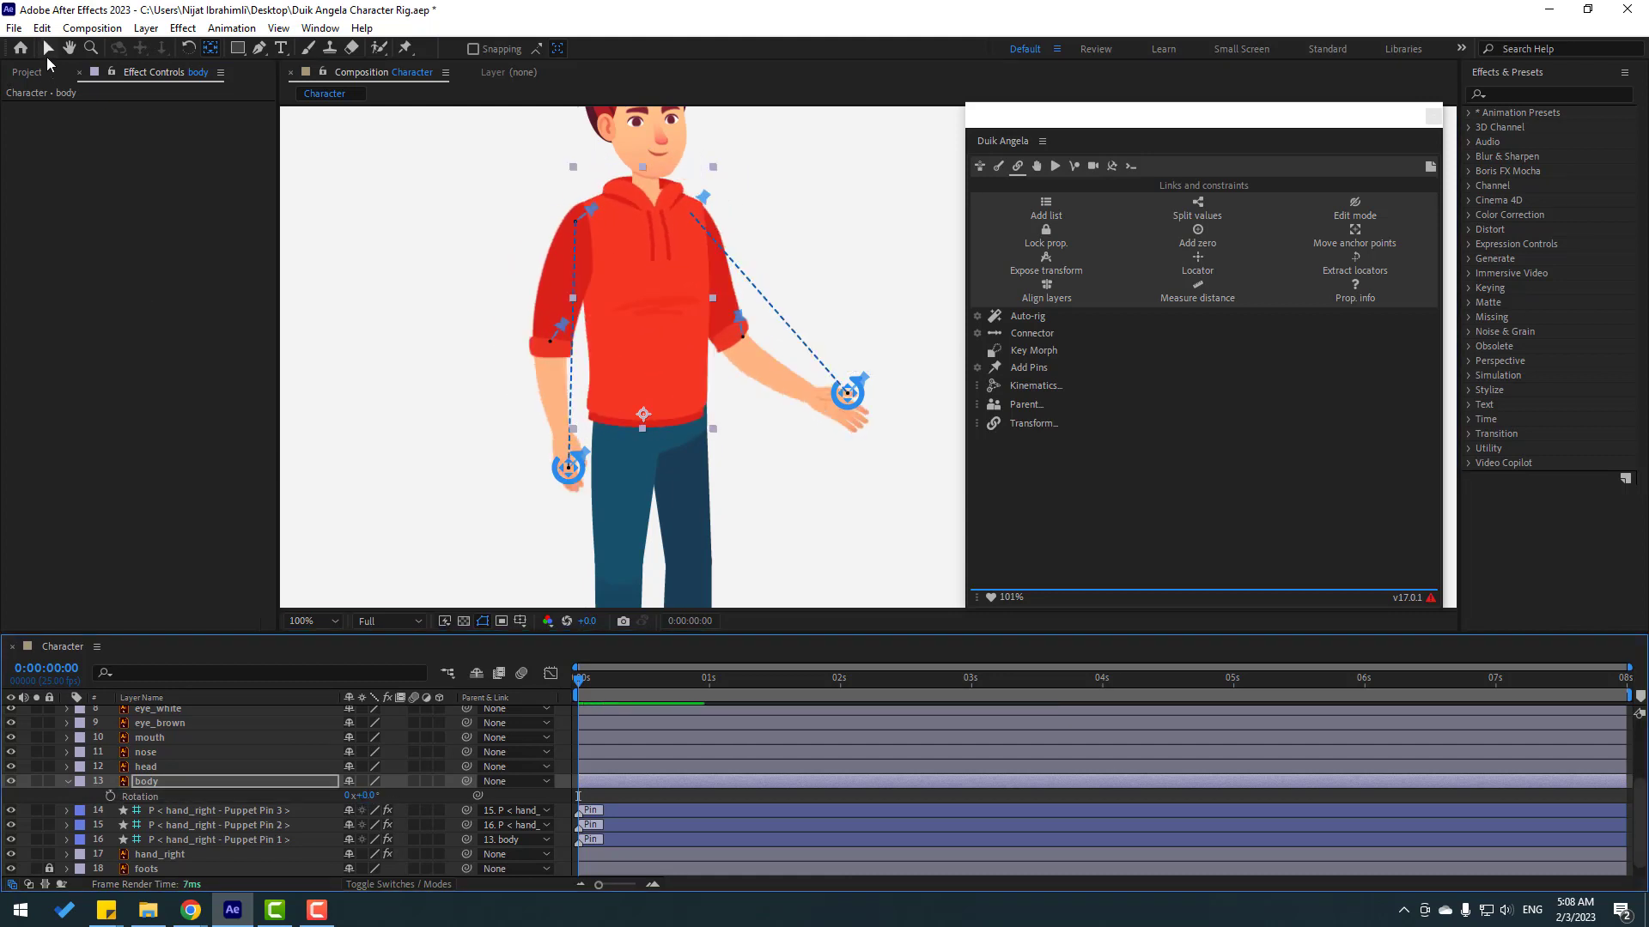
click(48, 48)
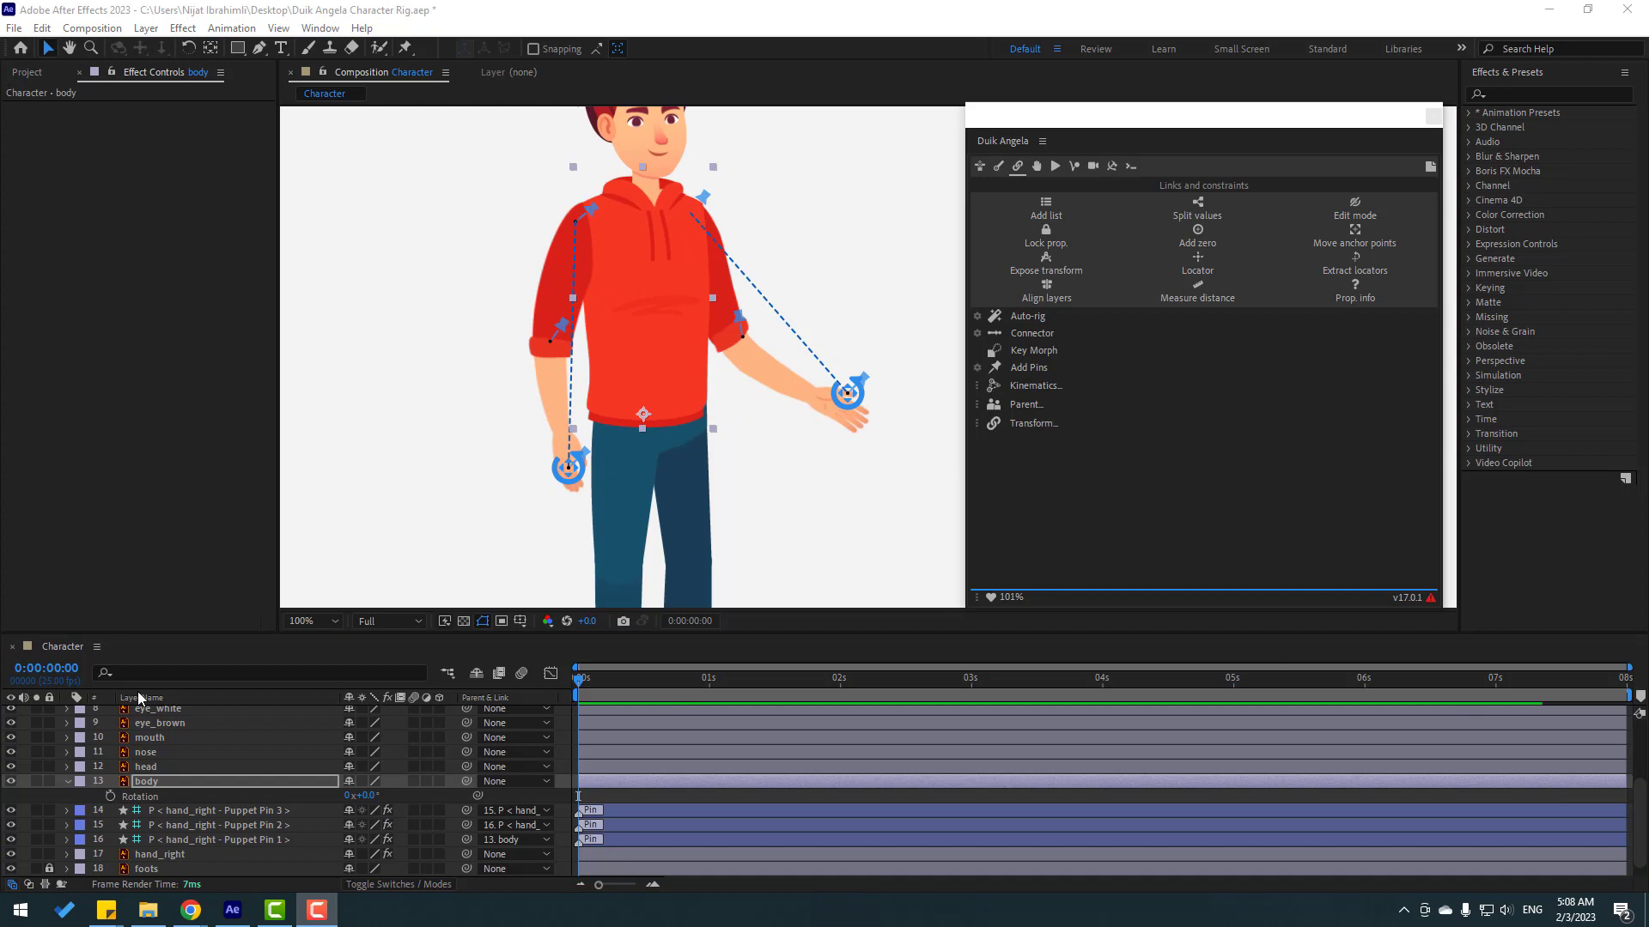
click(67, 782)
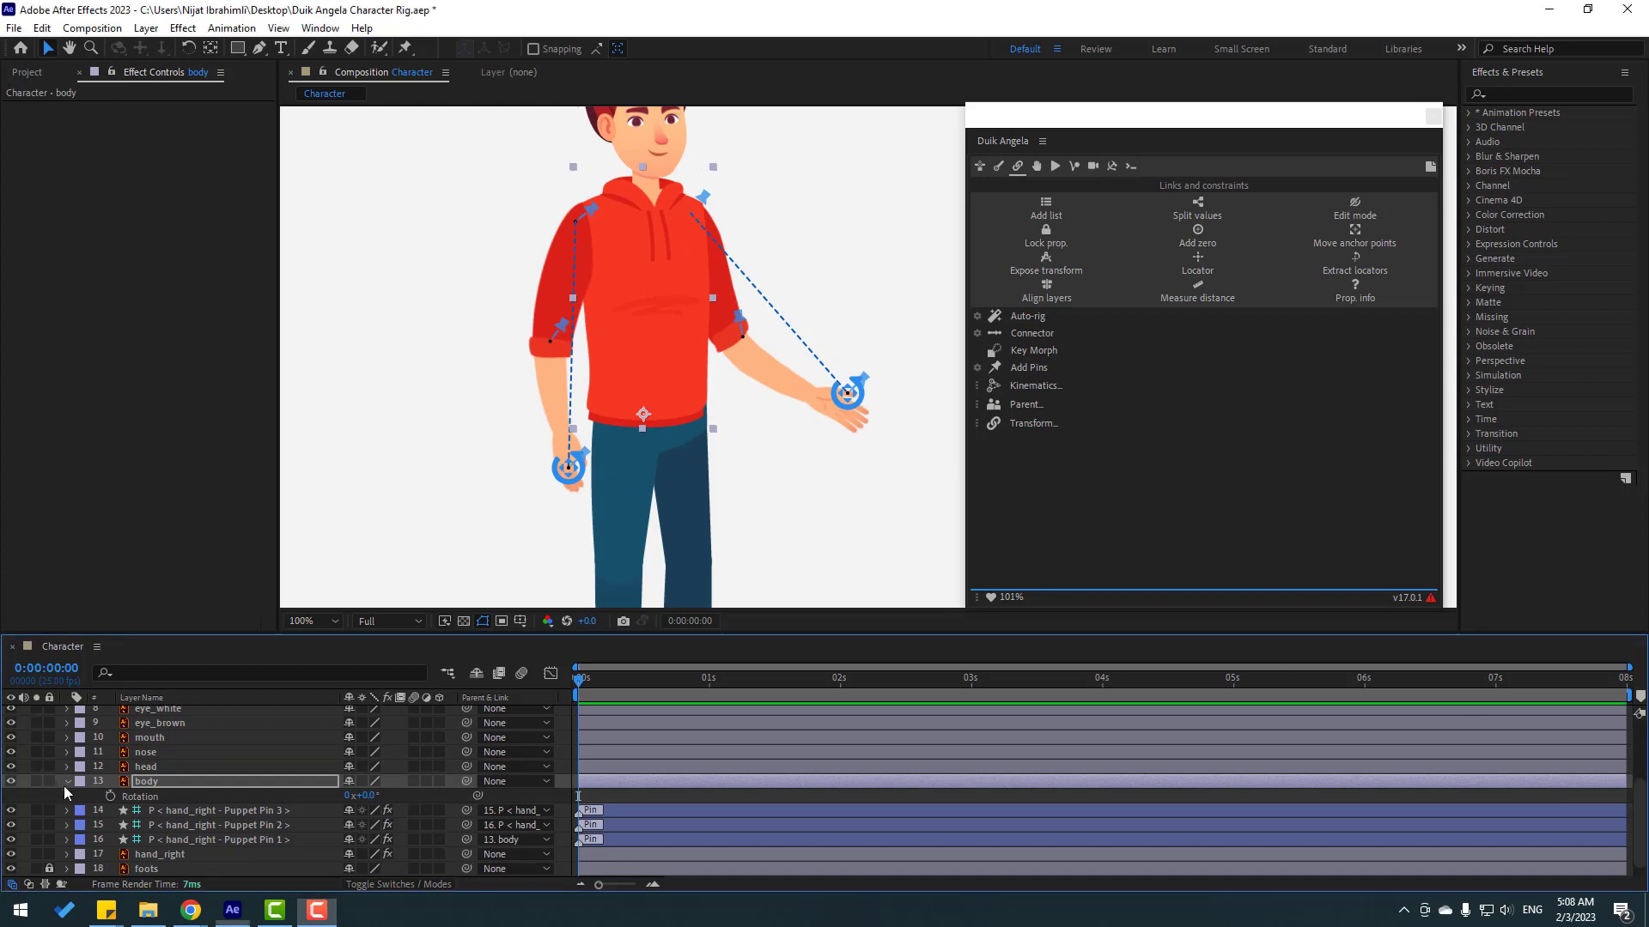
Step: Pre-compose the eye_ball, eye_white, eye_brown, mouth, nose and head layers into a new composition named HEAD
click(145, 752)
ctrl+click(158, 736)
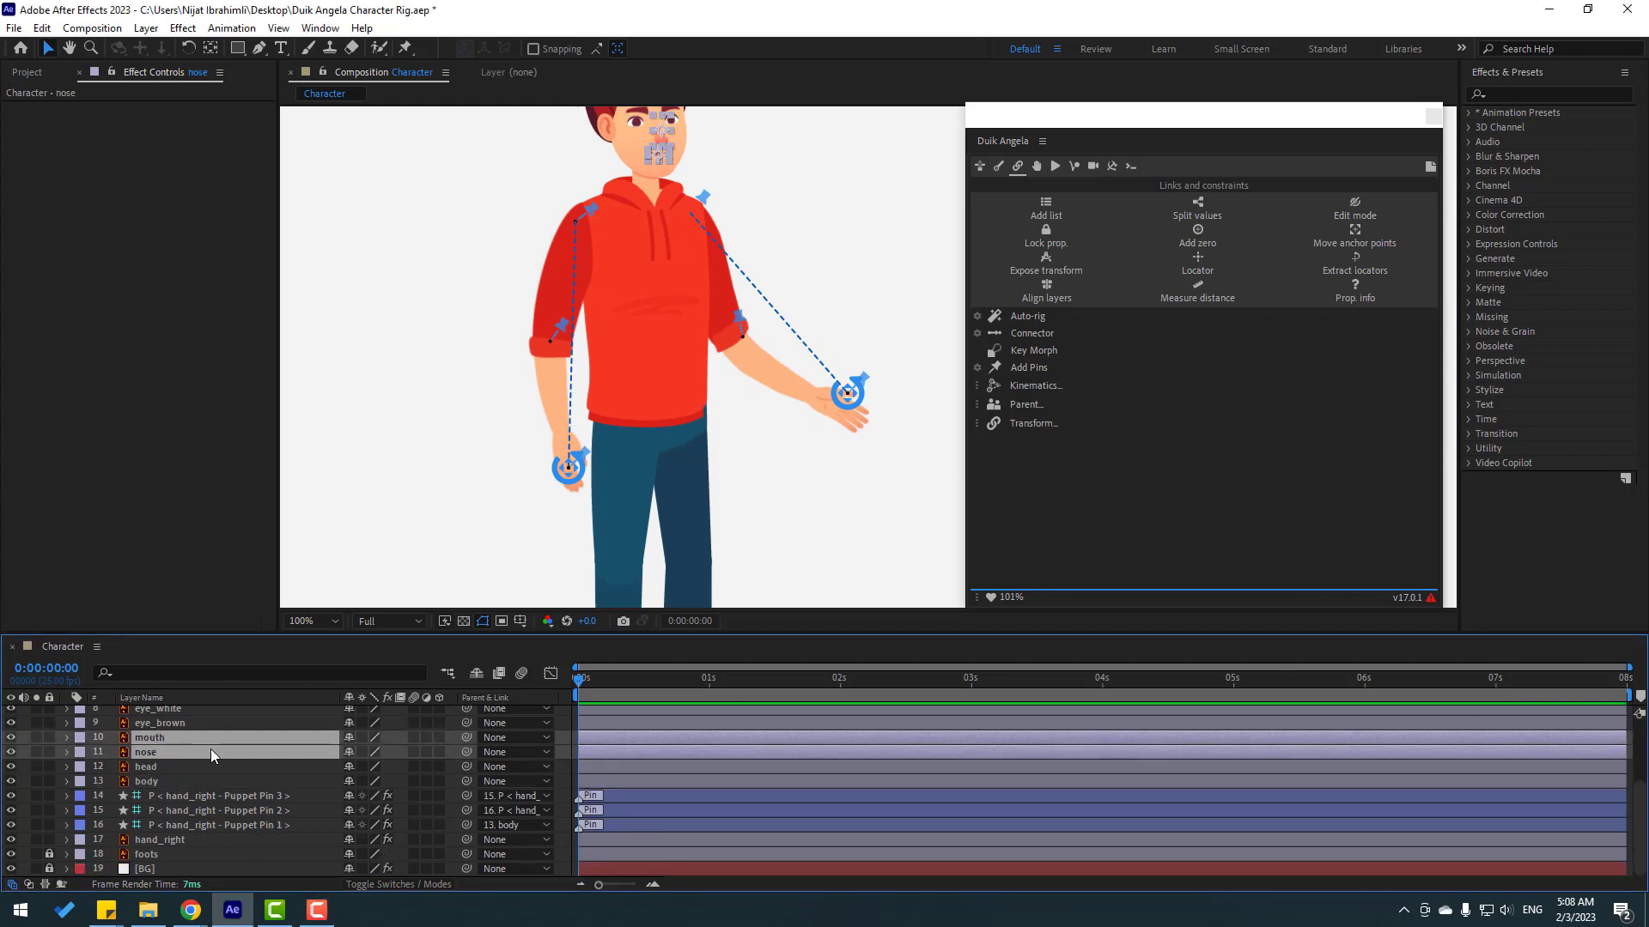
scroll(209, 749, up, 1)
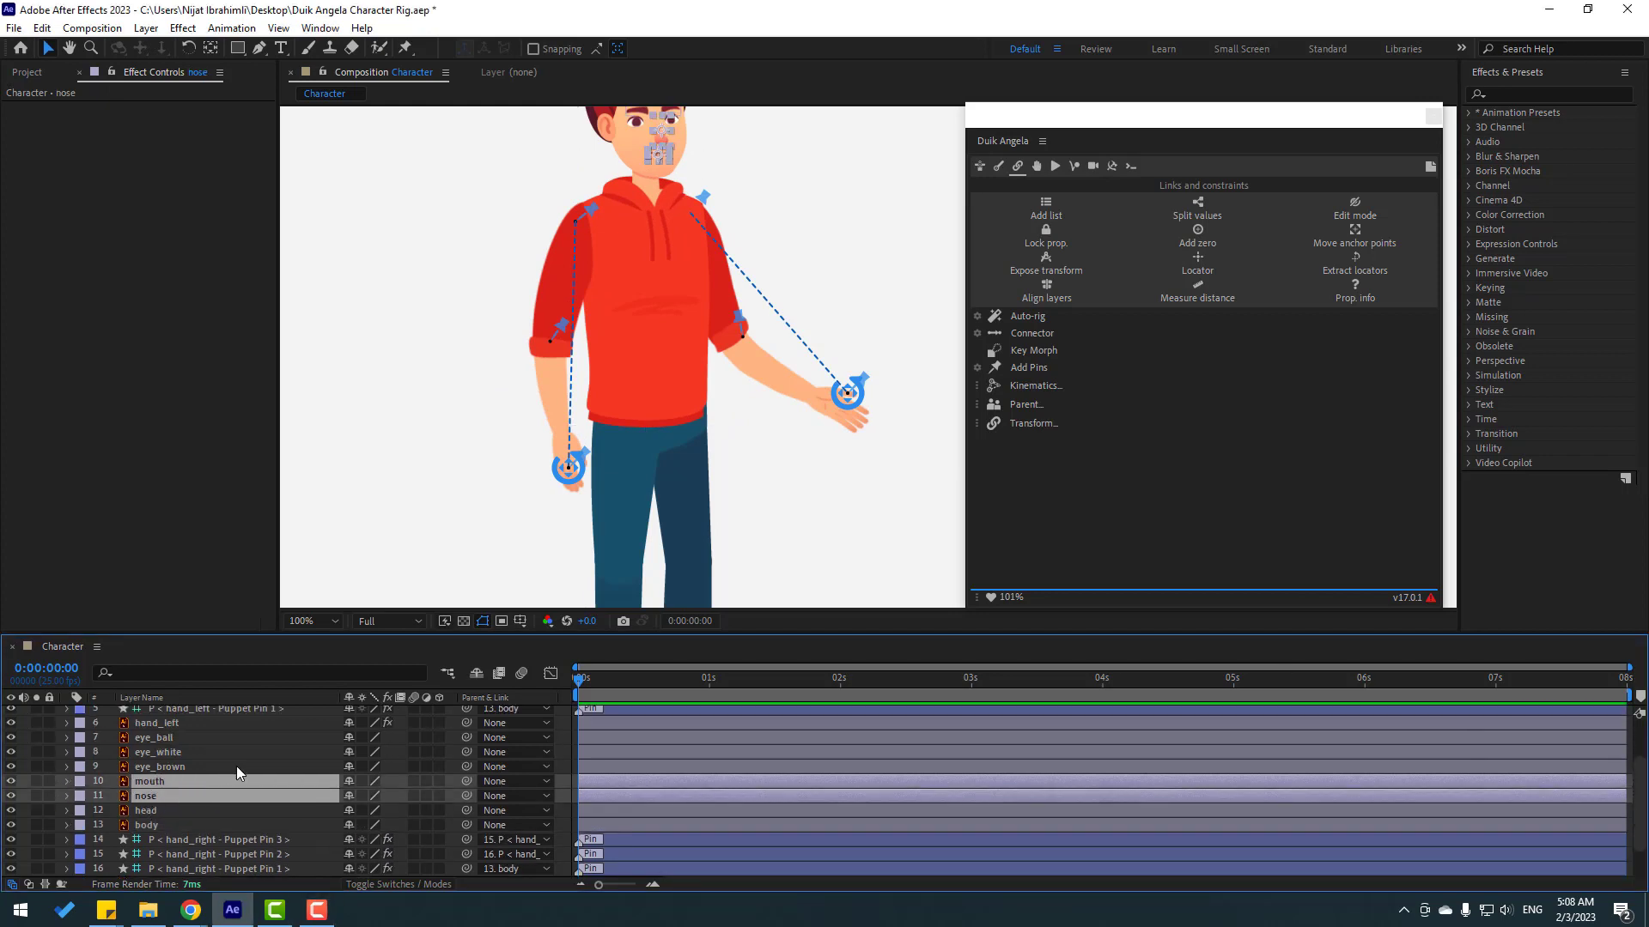
ctrl+click(172, 765)
ctrl+click(171, 752)
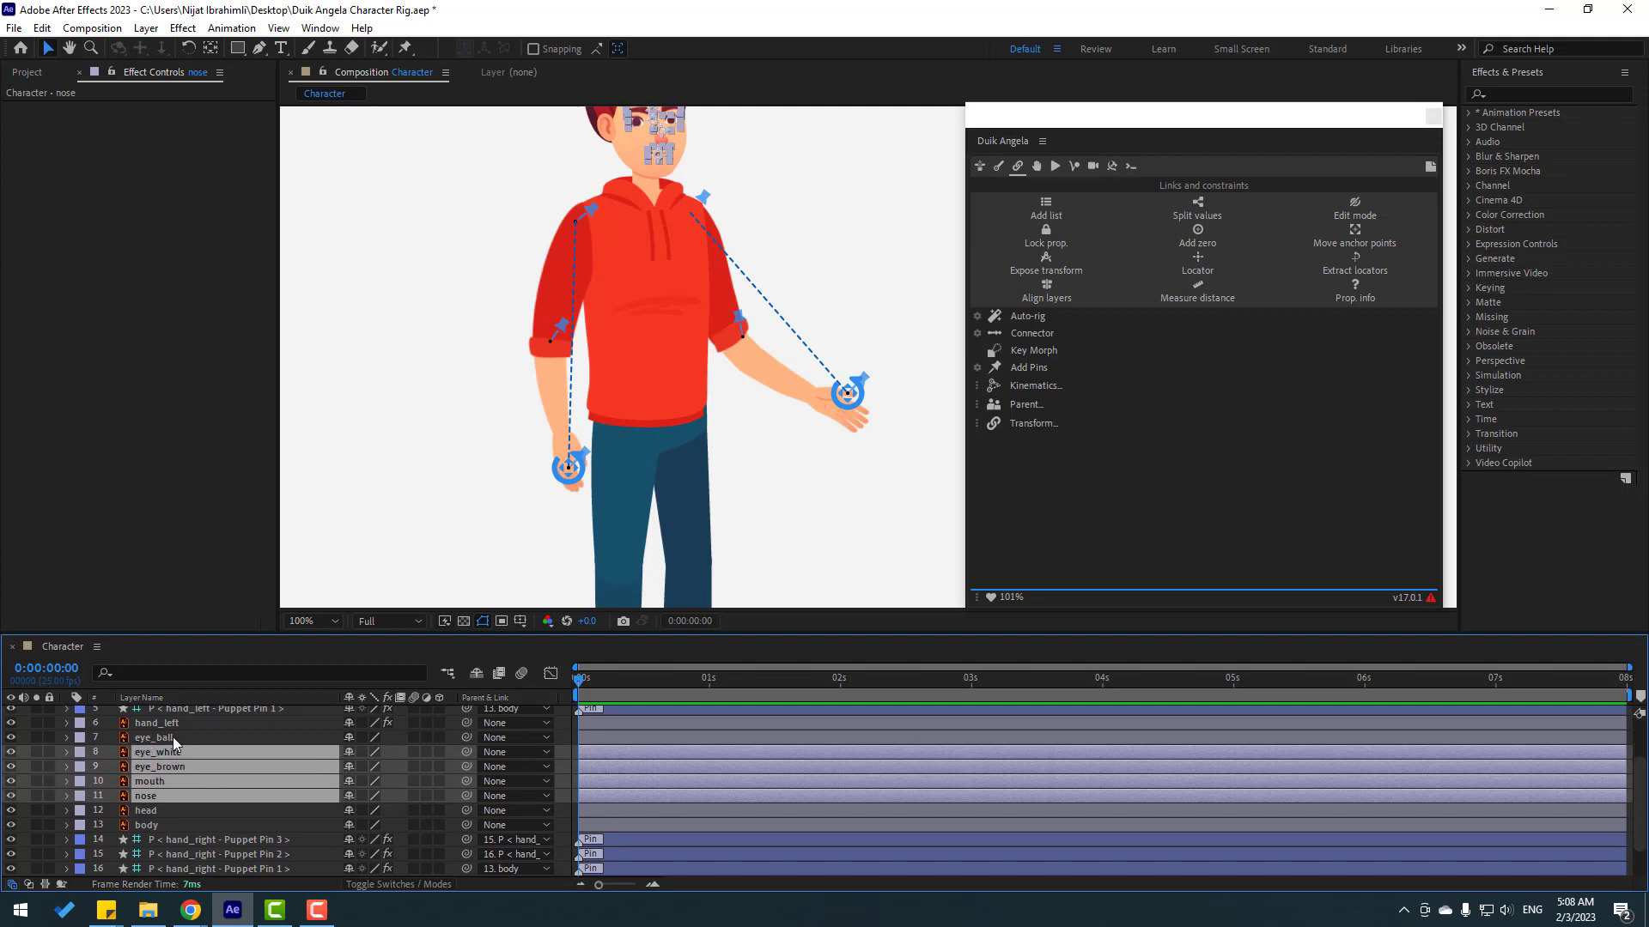
ctrl+click(172, 737)
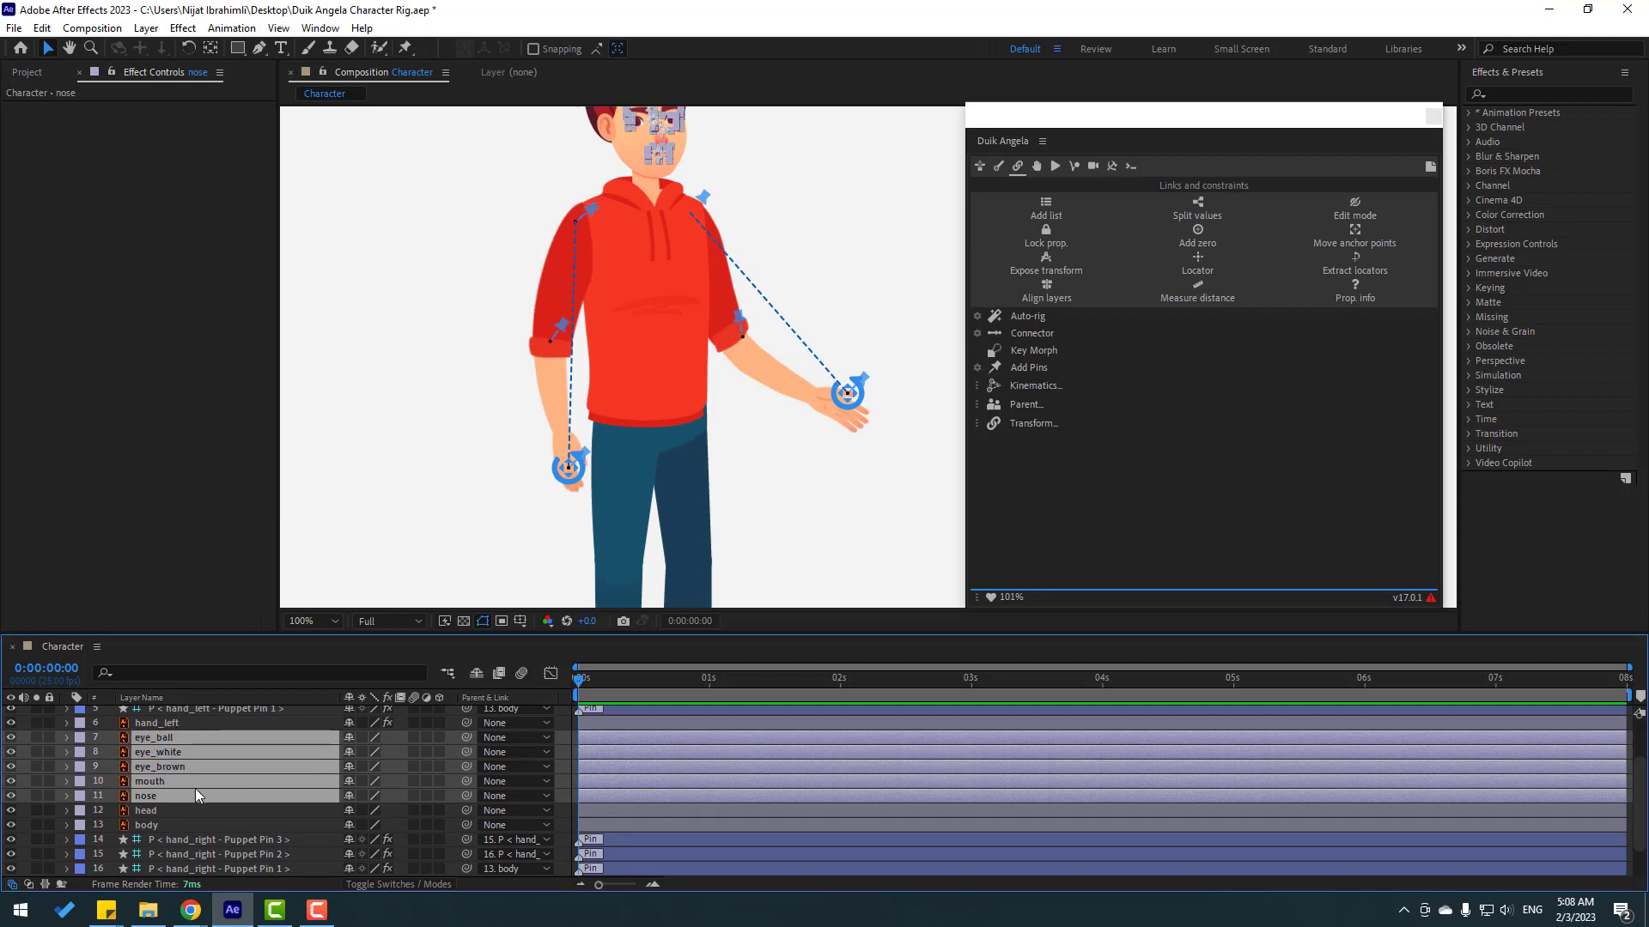
ctrl+click(146, 812)
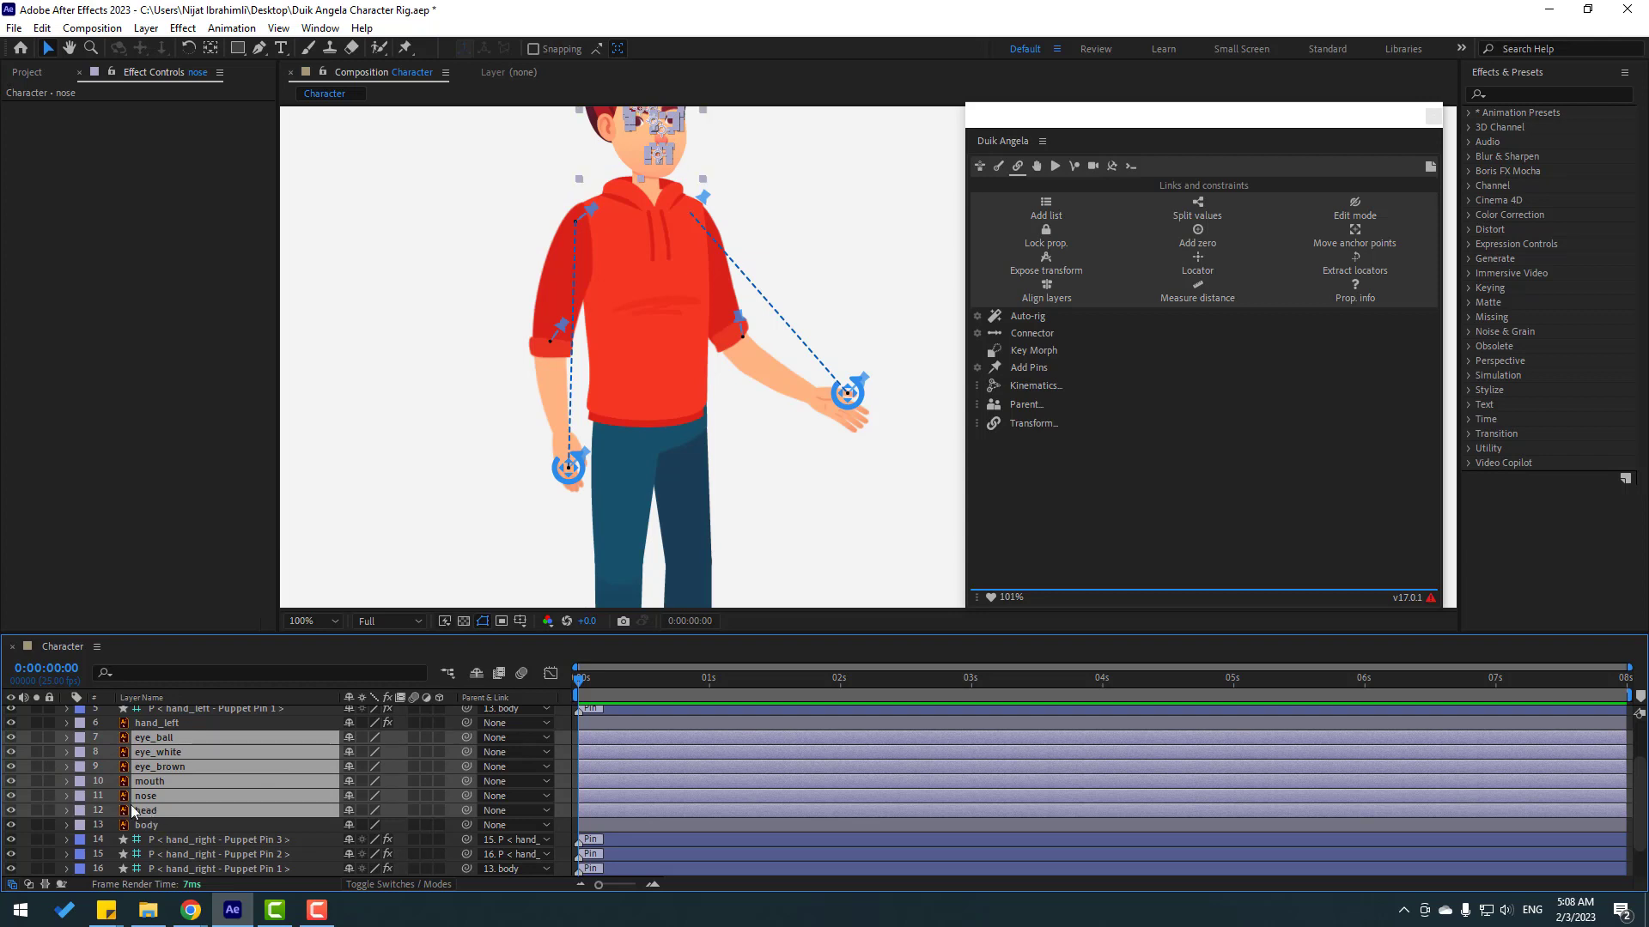
right_click(172, 743)
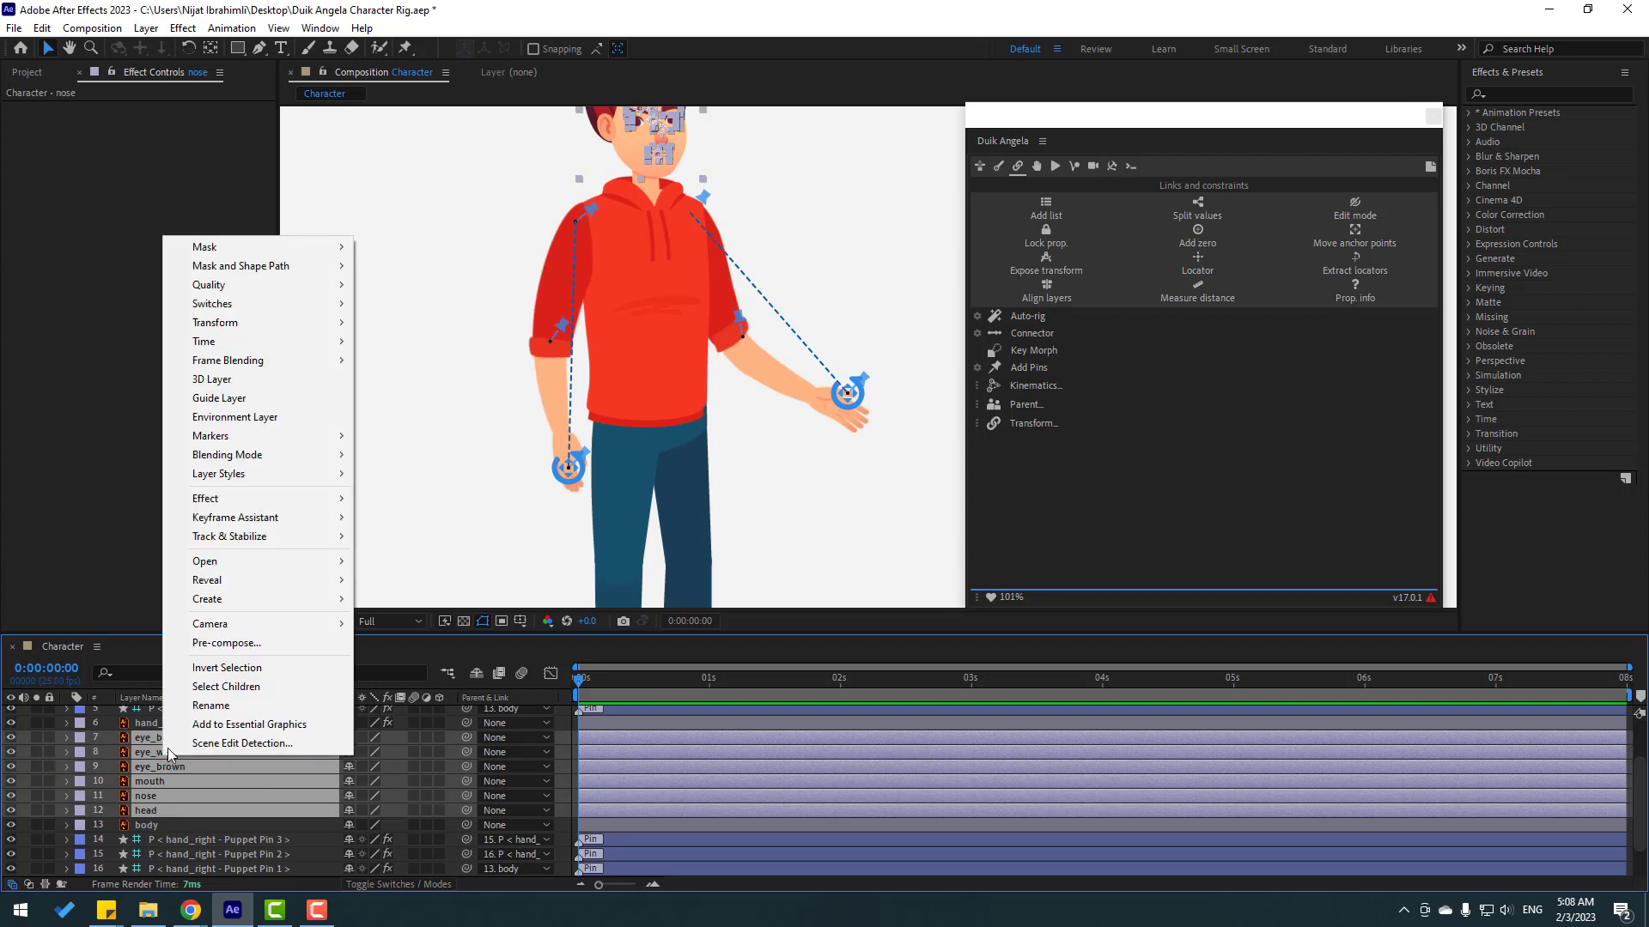
click(225, 643)
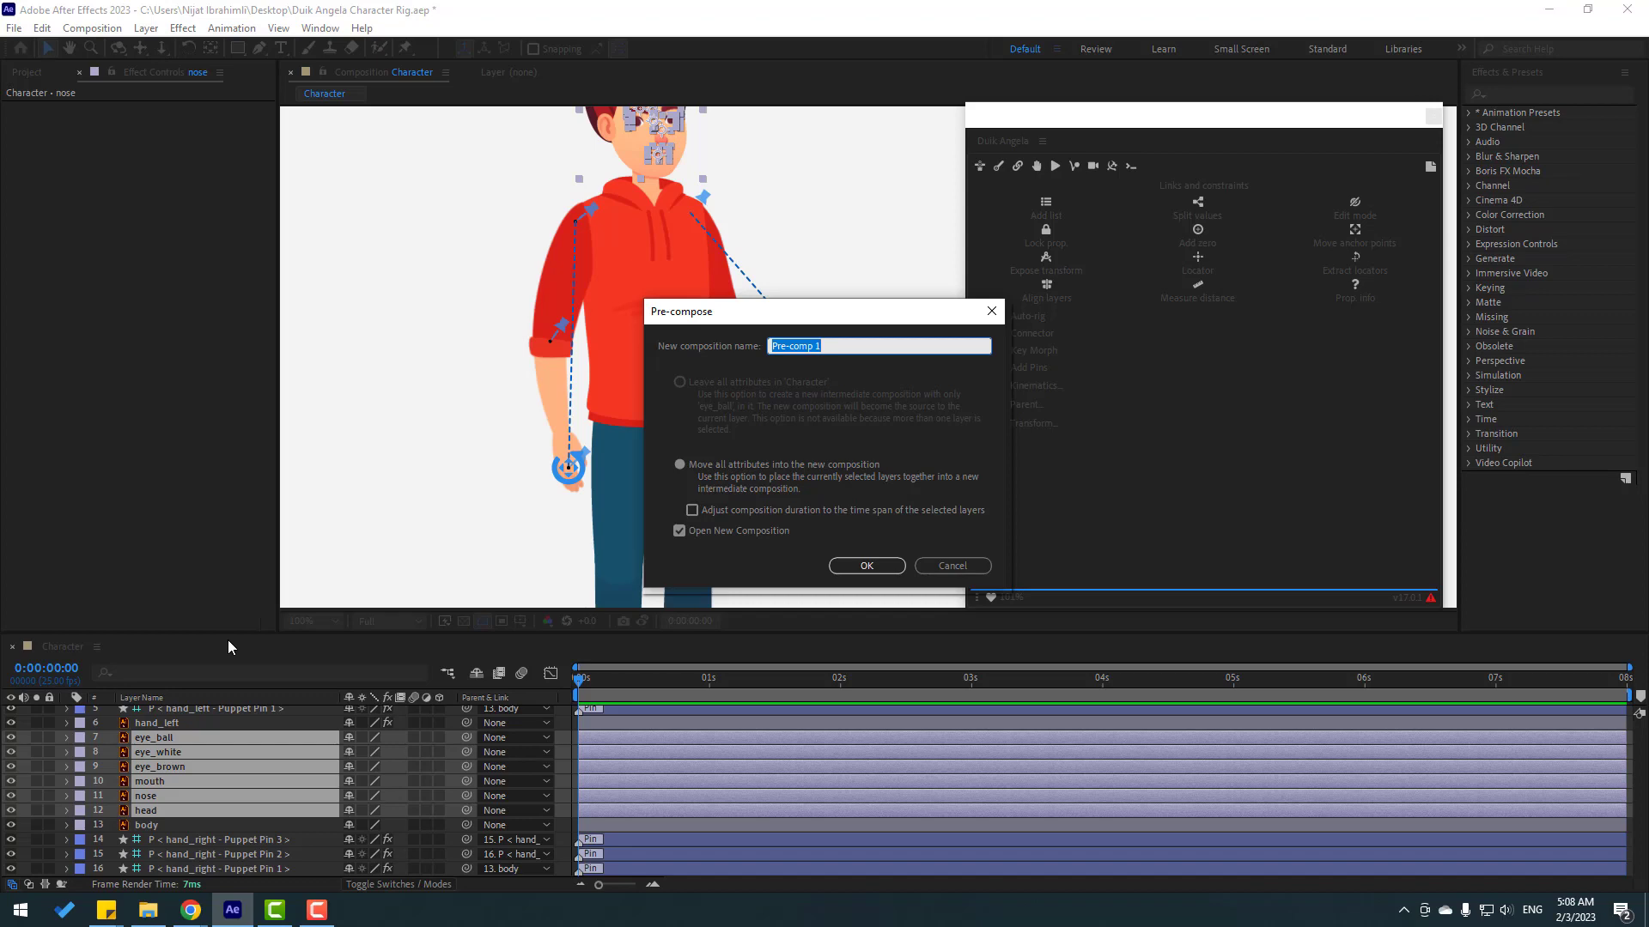
text(HEAD)
click(865, 565)
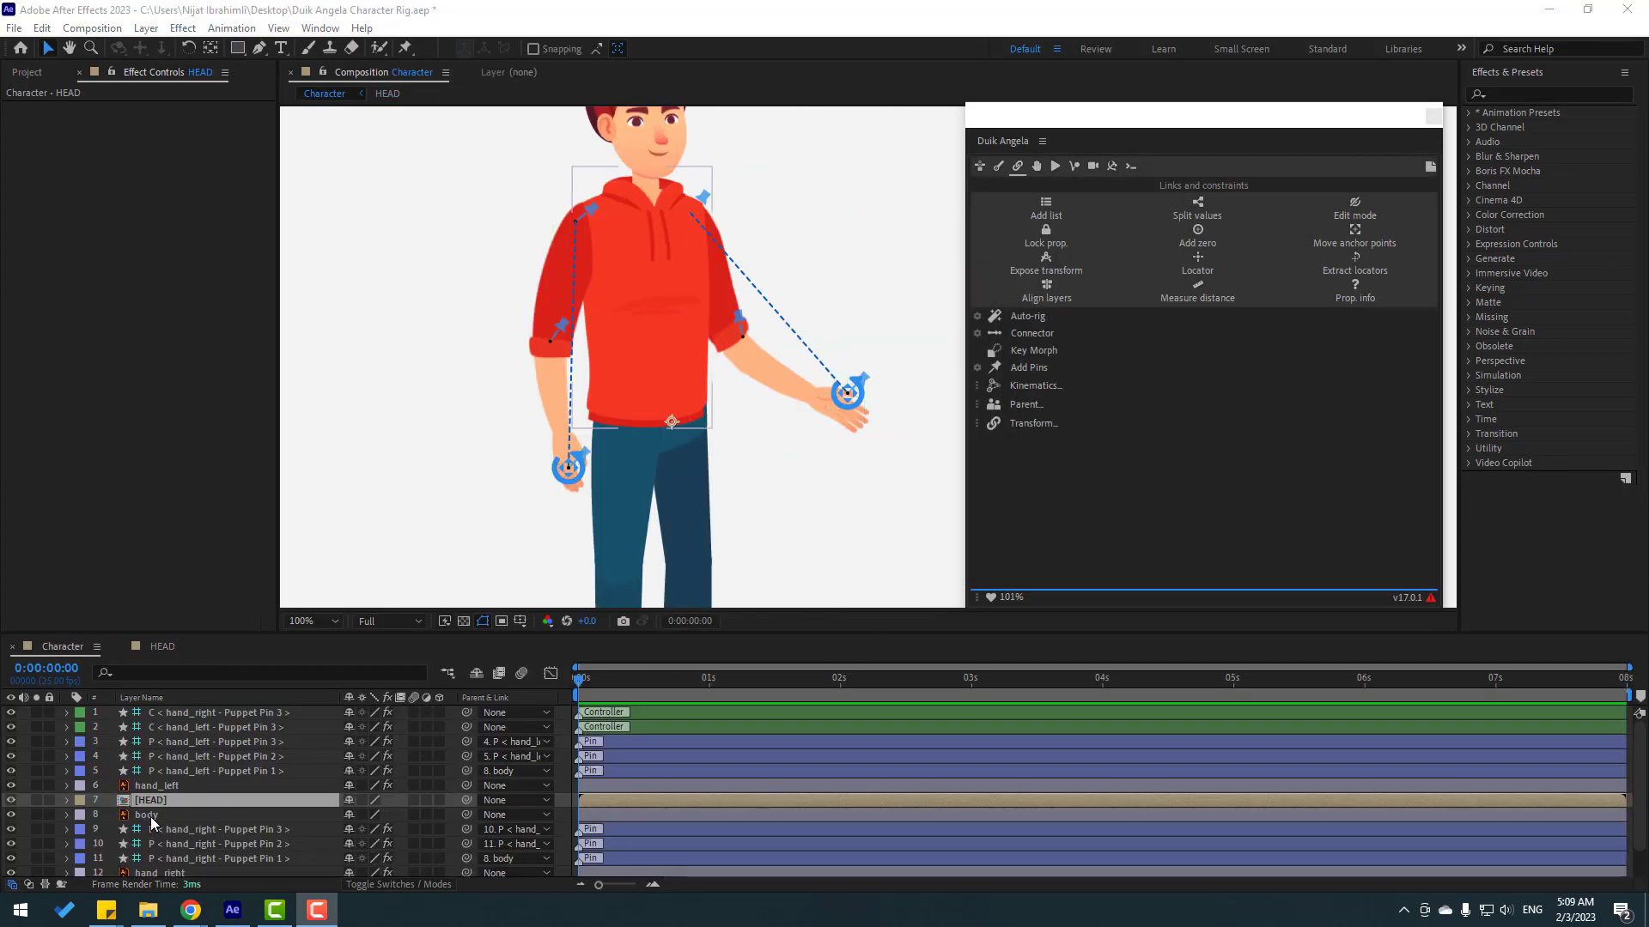
Step: Create a Duik rotation controller at the body layer's waist anchor point and parent the body layer to it
click(152, 817)
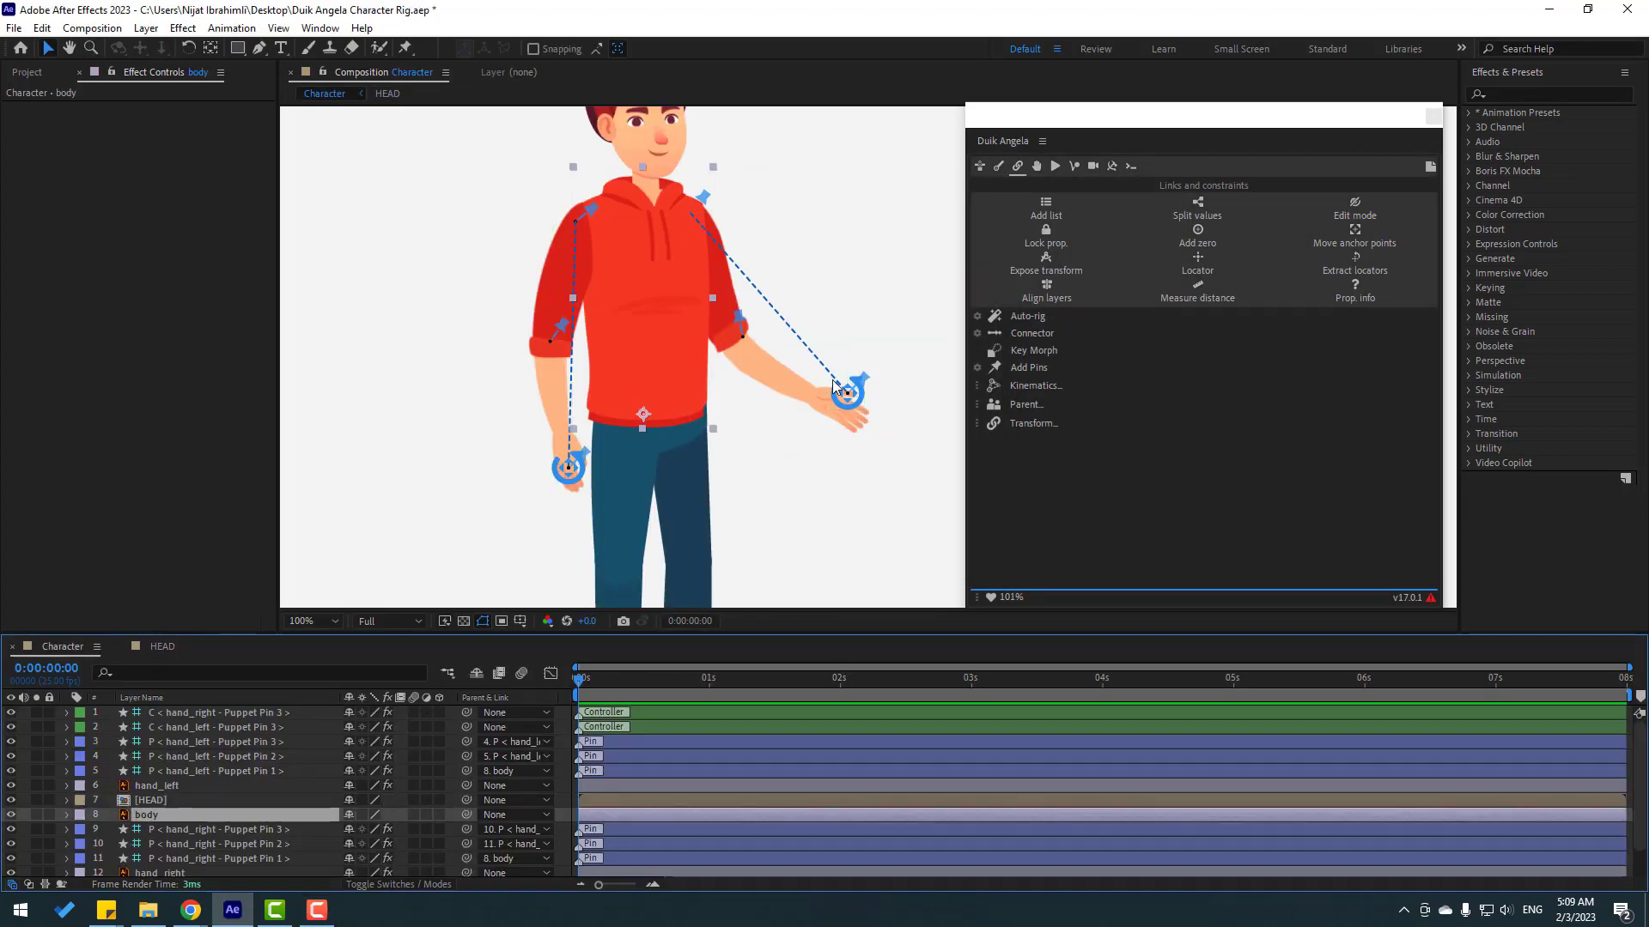
click(1037, 168)
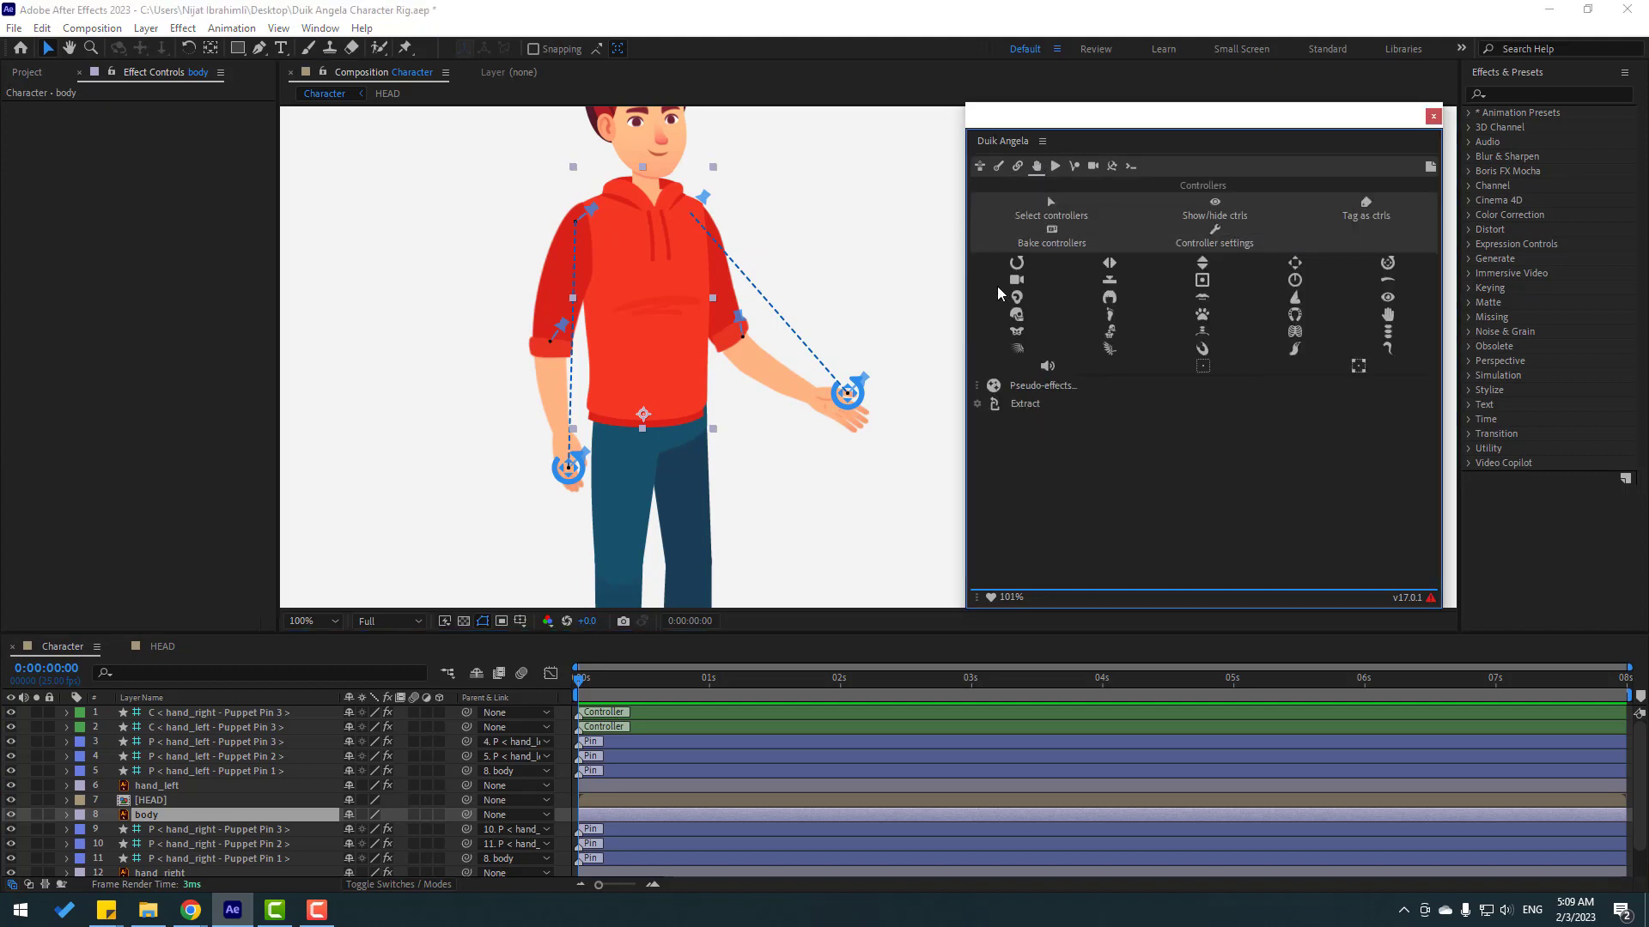
click(653, 427)
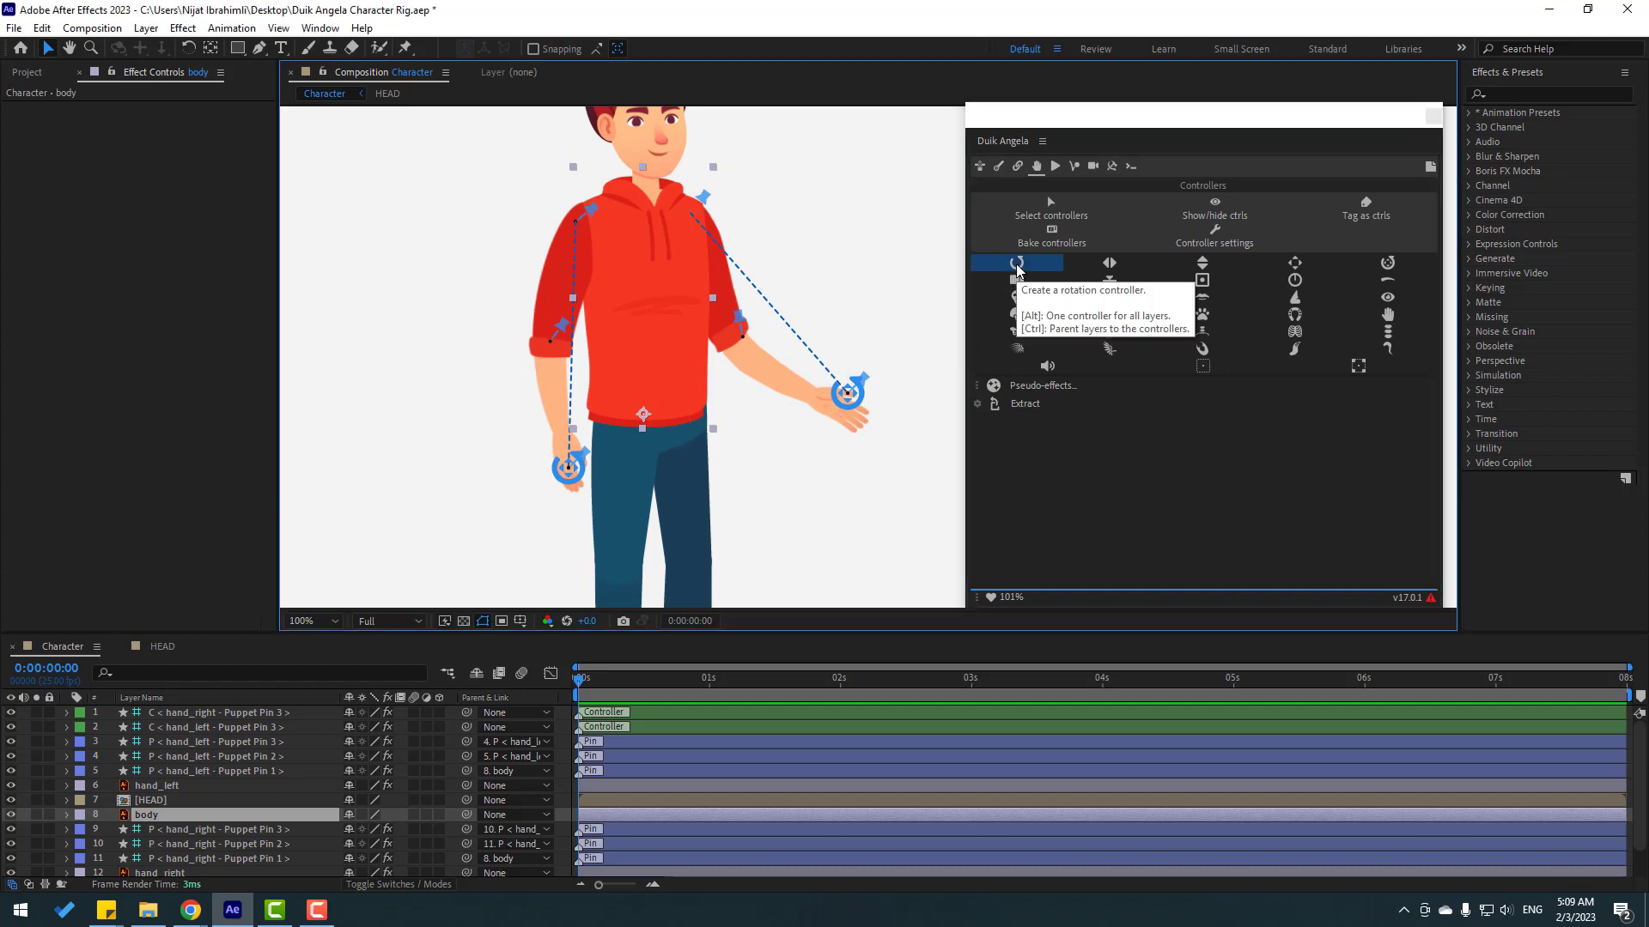
click(1016, 263)
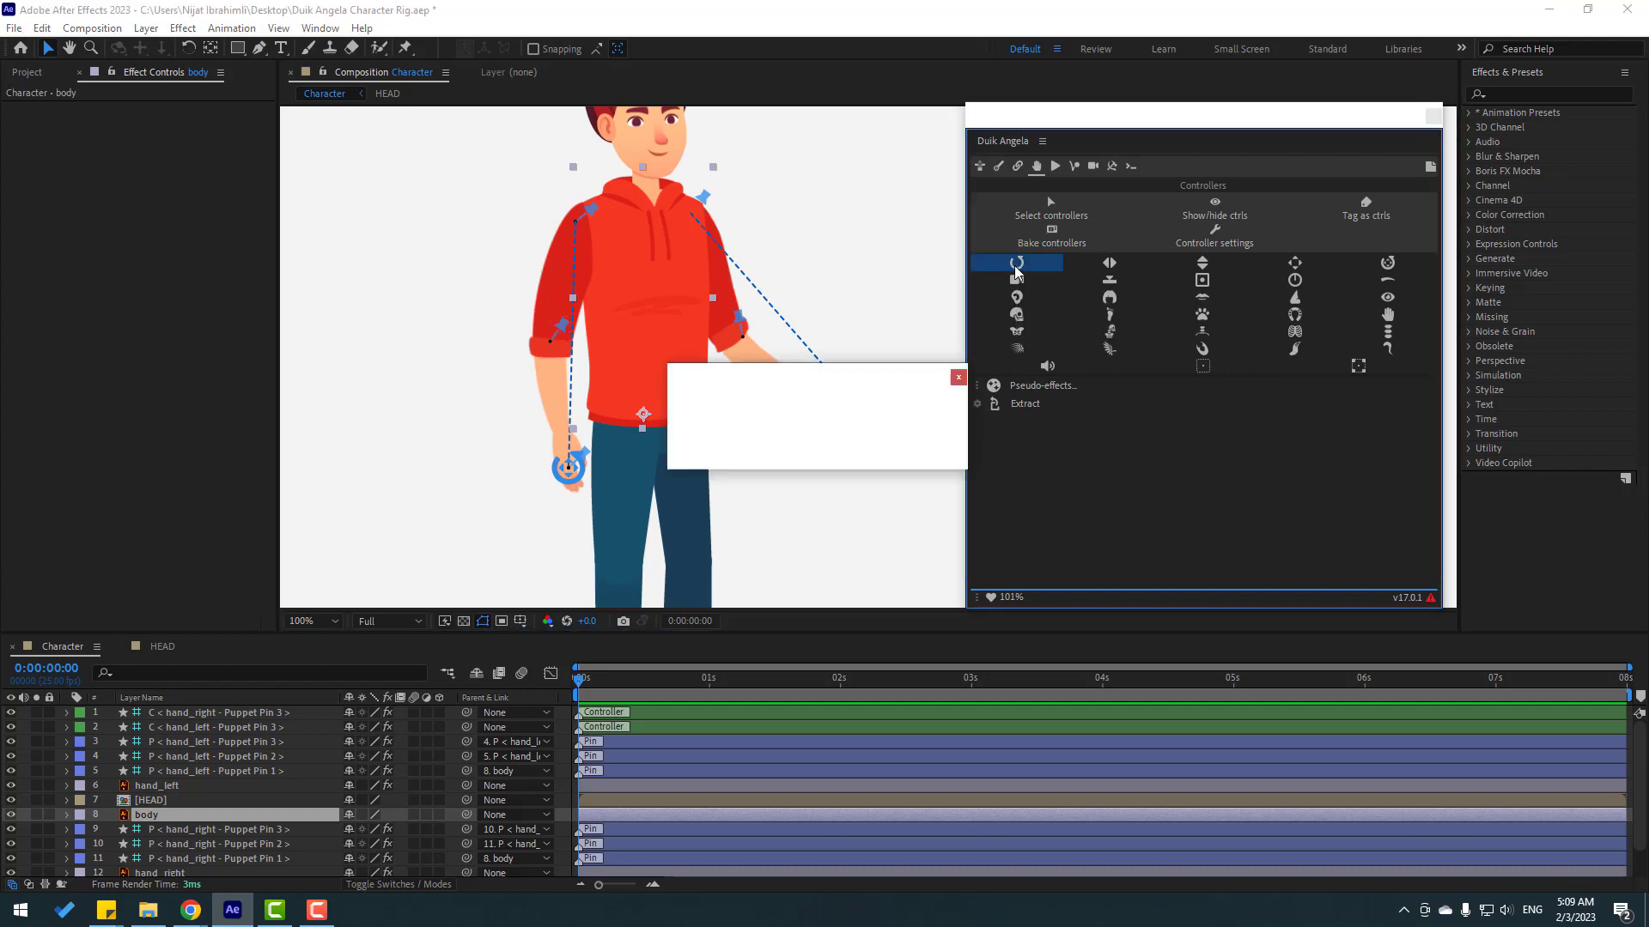
click(438, 830)
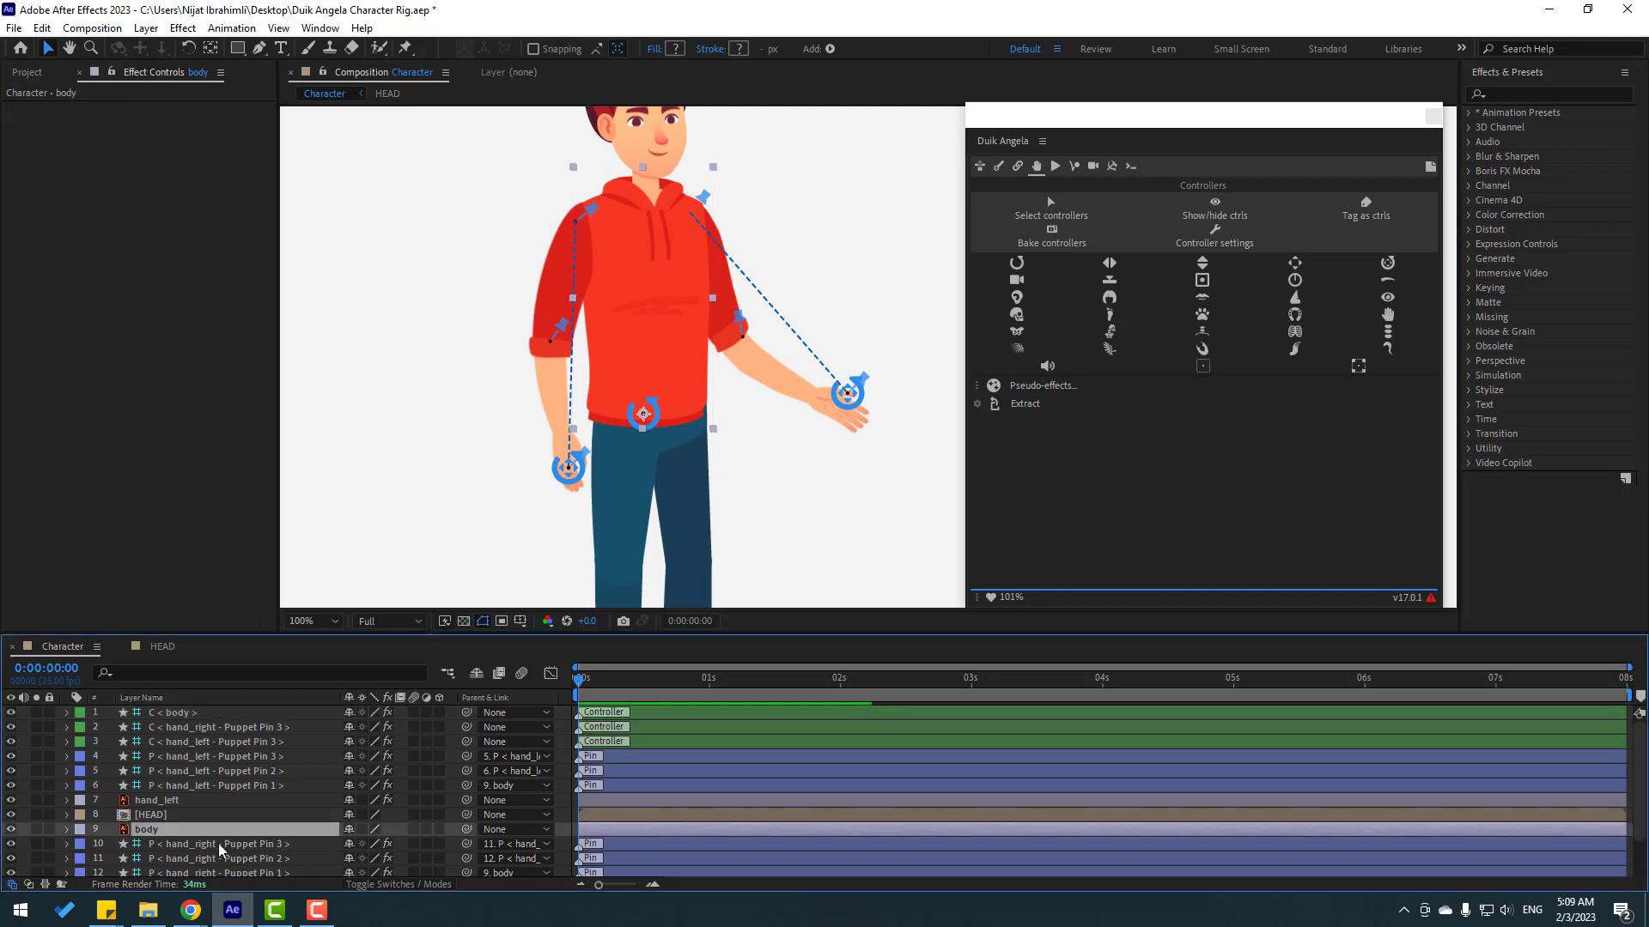
mouse_move(466, 830)
mouse_down()
mouse_move(386, 815)
mouse_move(283, 747)
mouse_move(172, 720)
mouse_up()
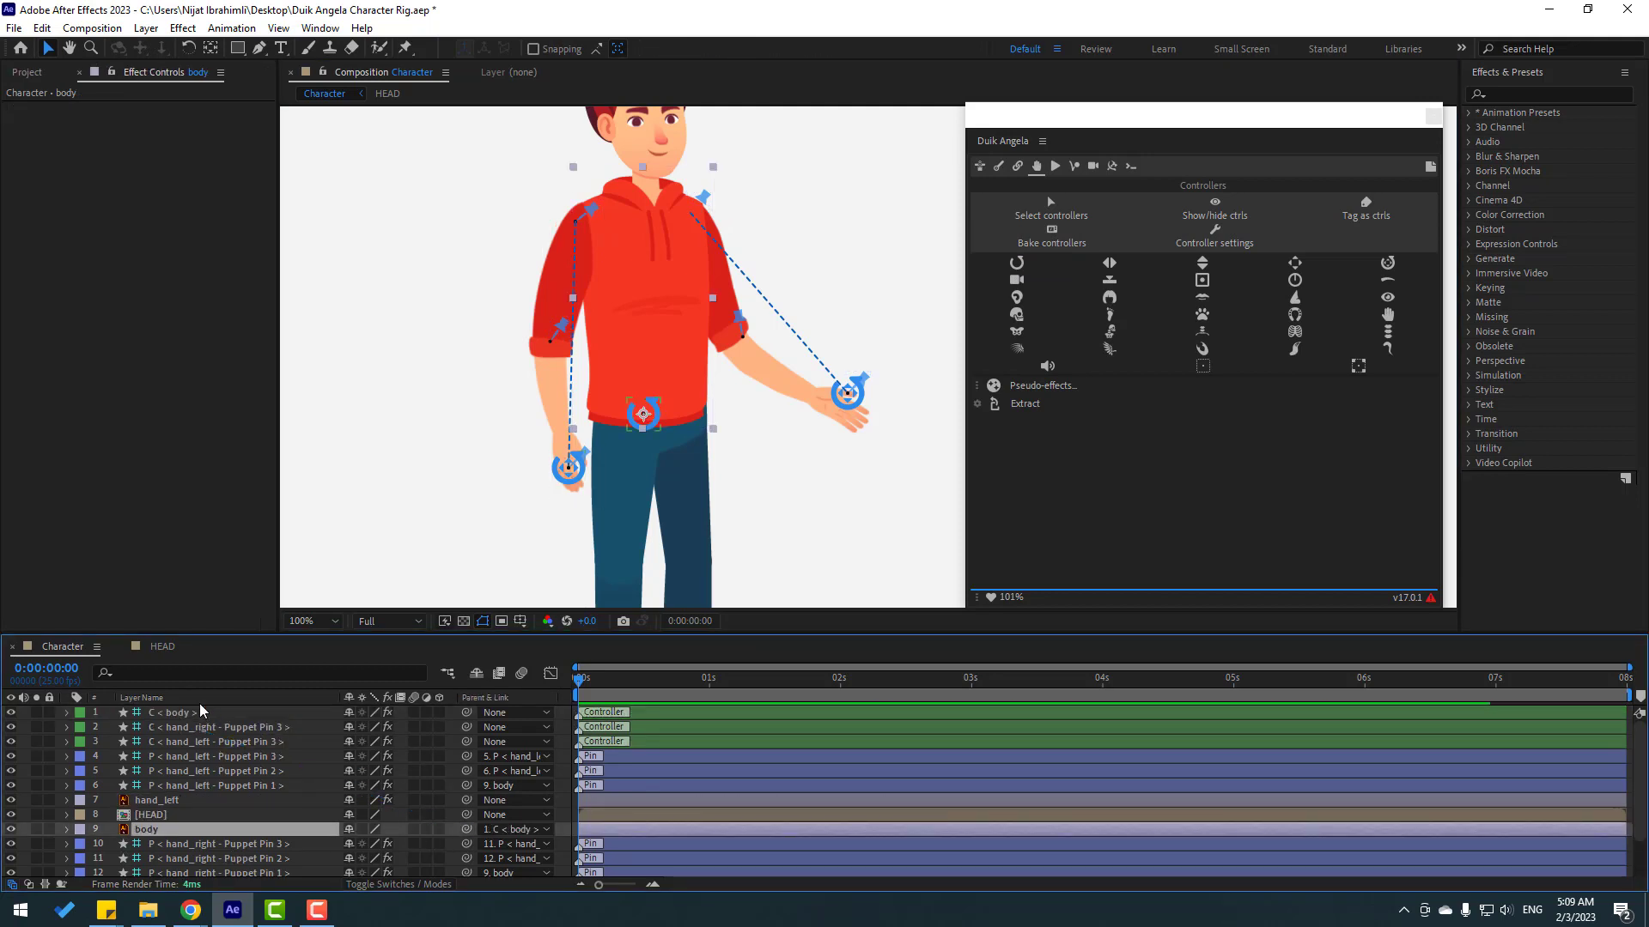
Step: Try rotating the body controller to 11°, and undo the rotation
click(181, 716)
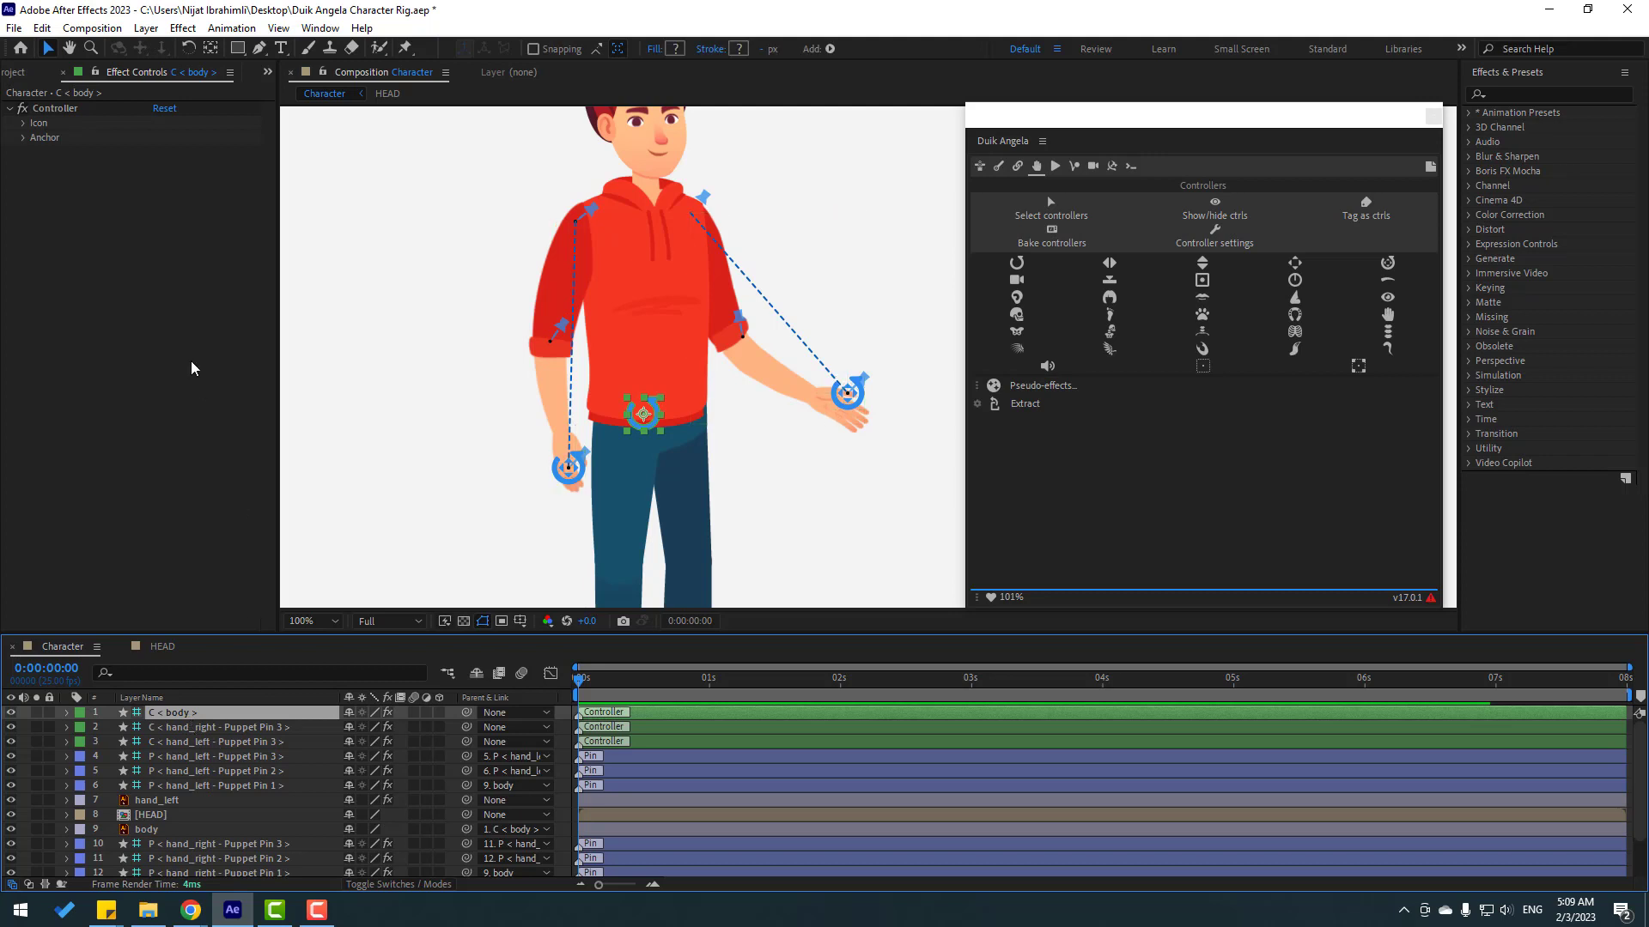
key(r)
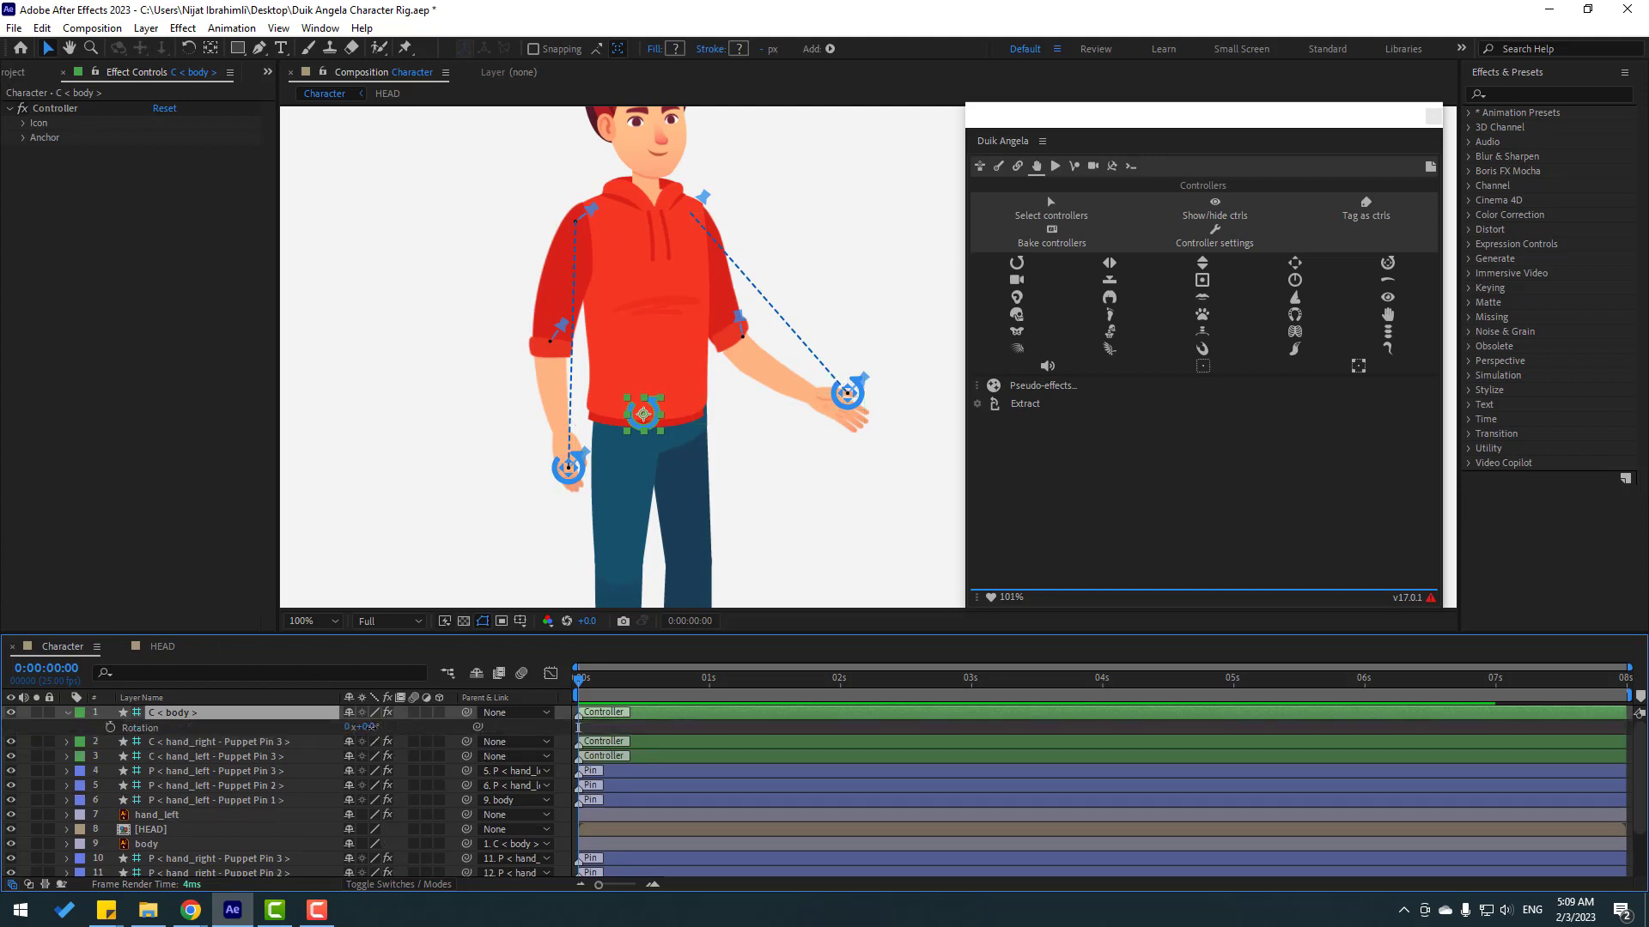
drag(363, 728, 378, 729)
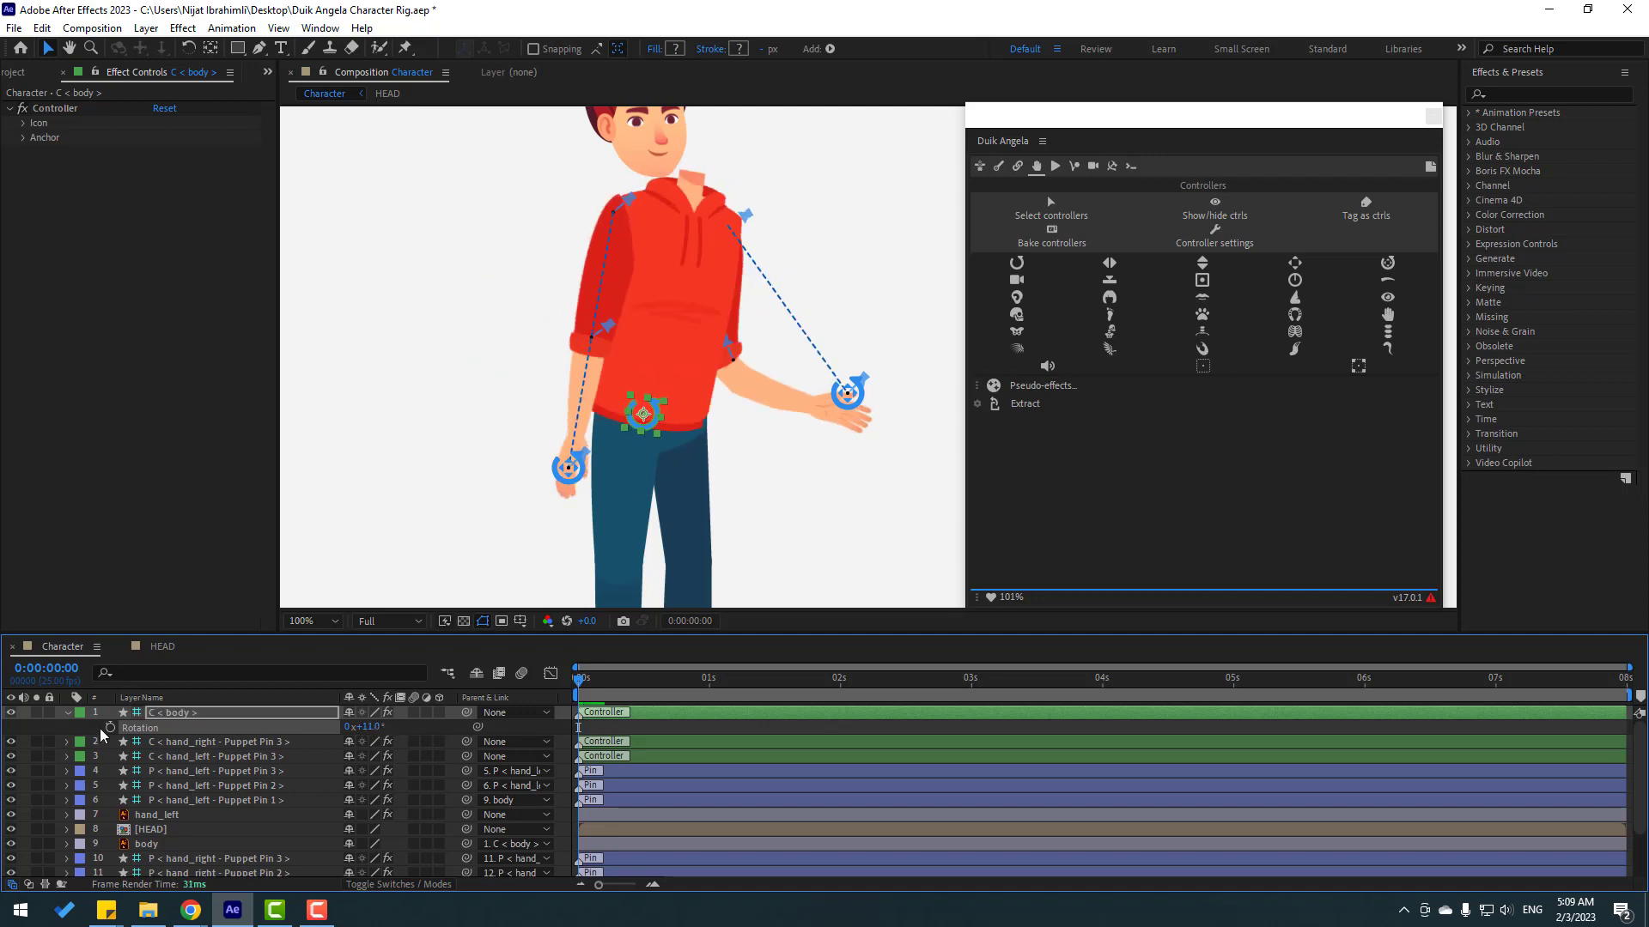
key(ctrl+z)
key(r)
Step: Parent the HEAD pre-composition to the body layer
click(161, 815)
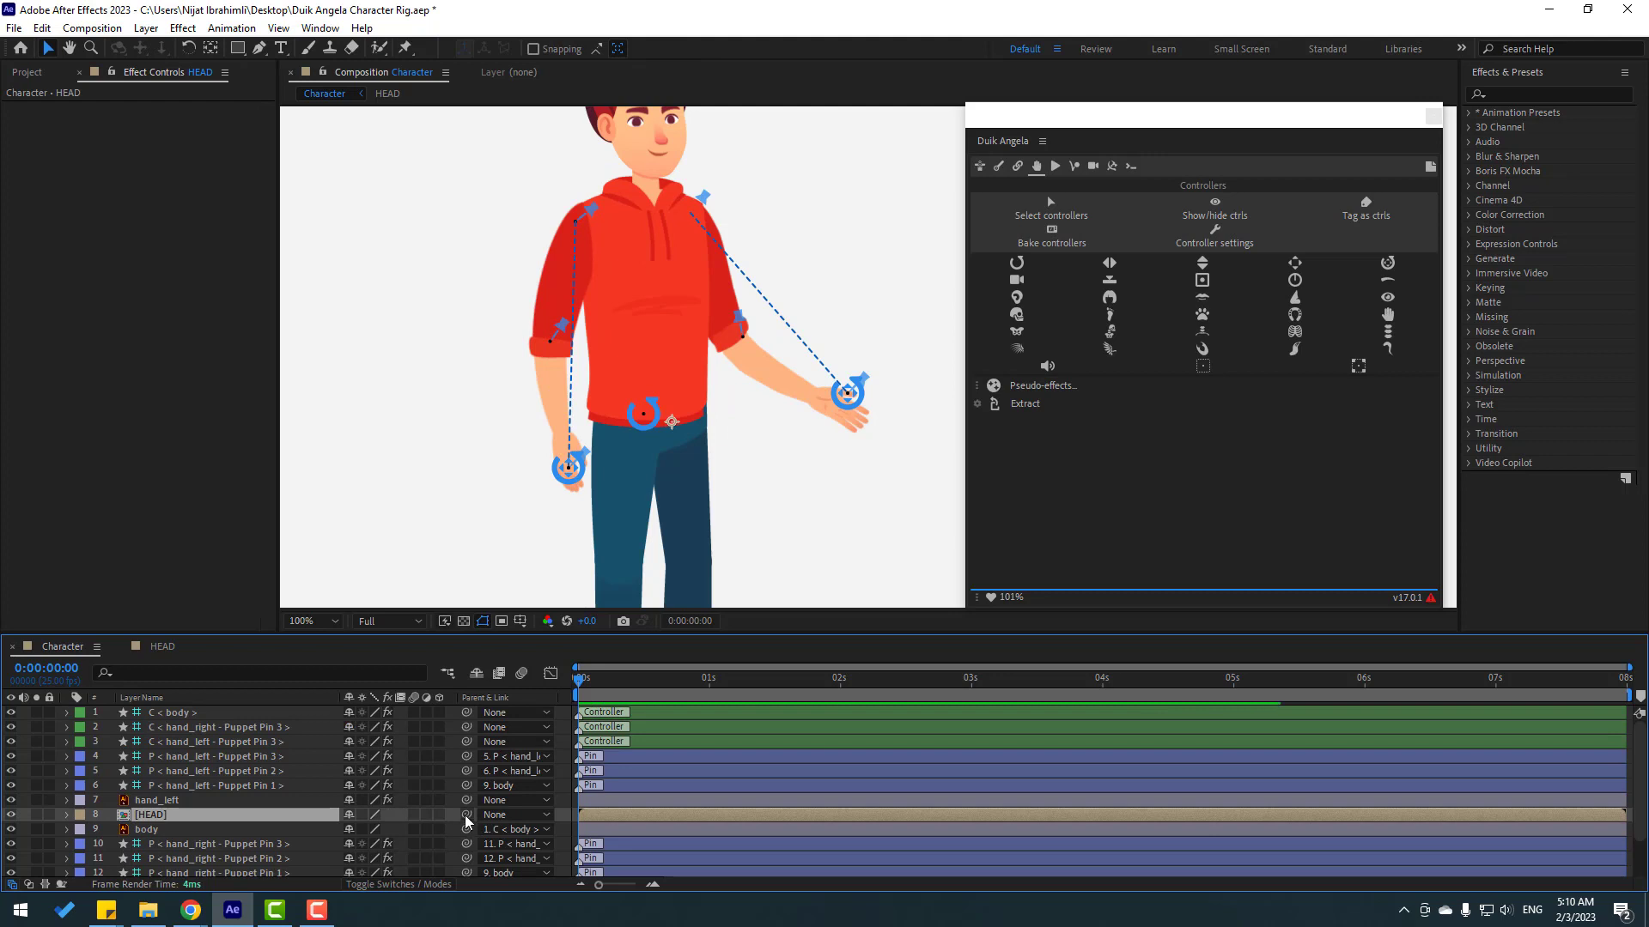
drag(466, 817, 158, 826)
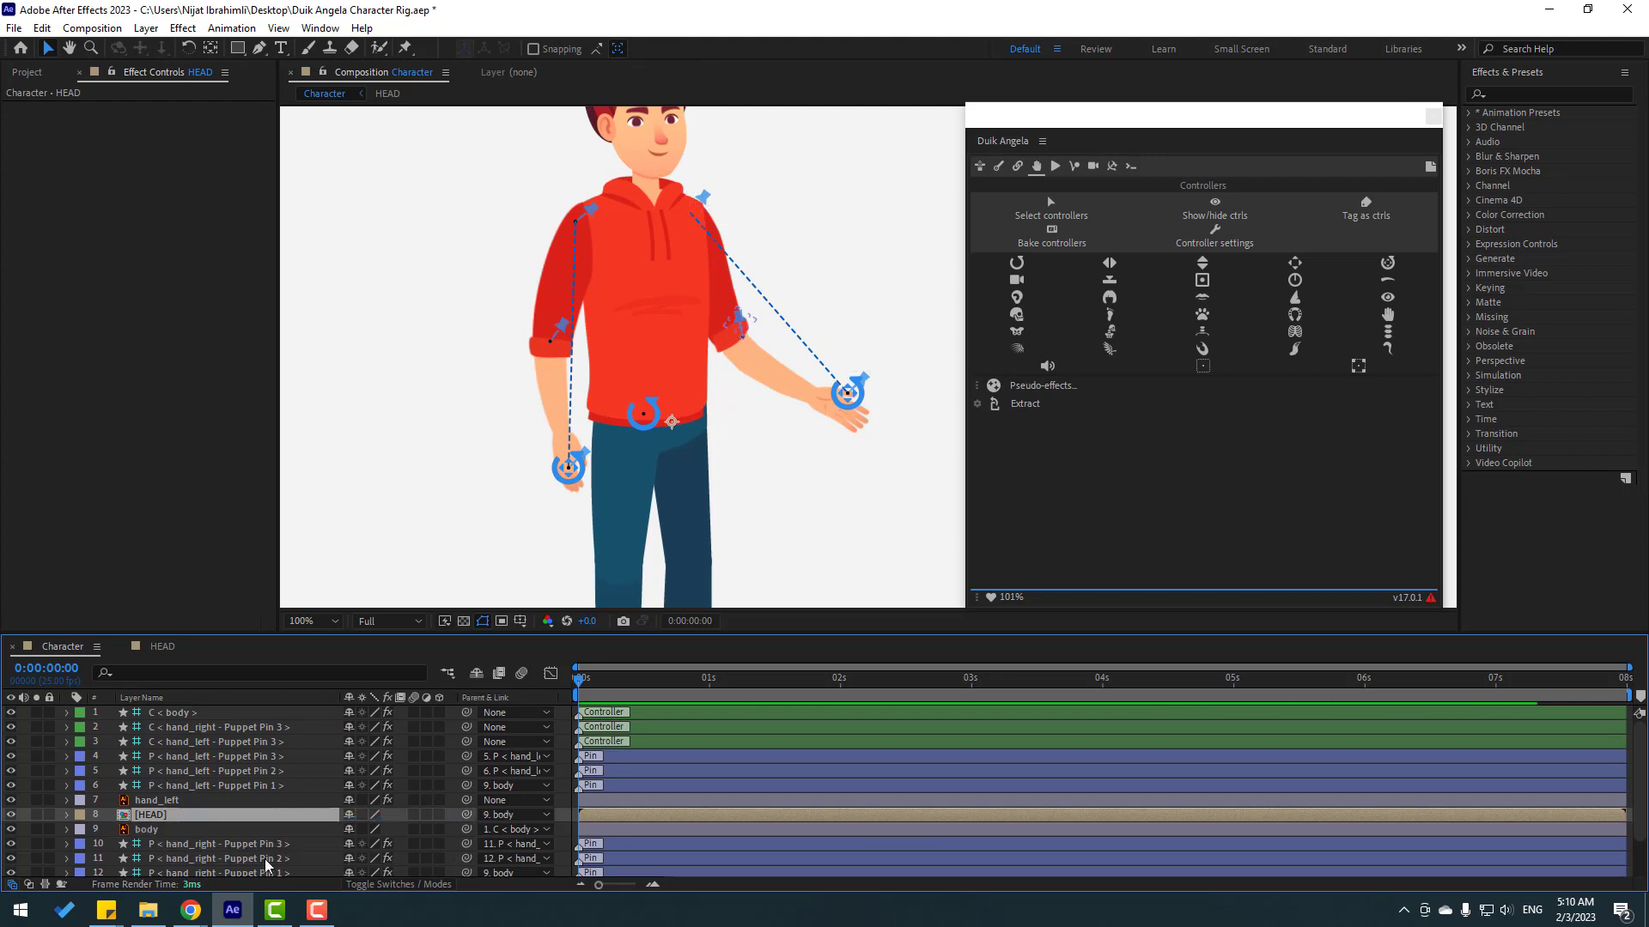
Step: Open the HEAD composition, close Duik Angela, and crop the composition to a region of interest drawn tightly around the head
double_click(147, 820)
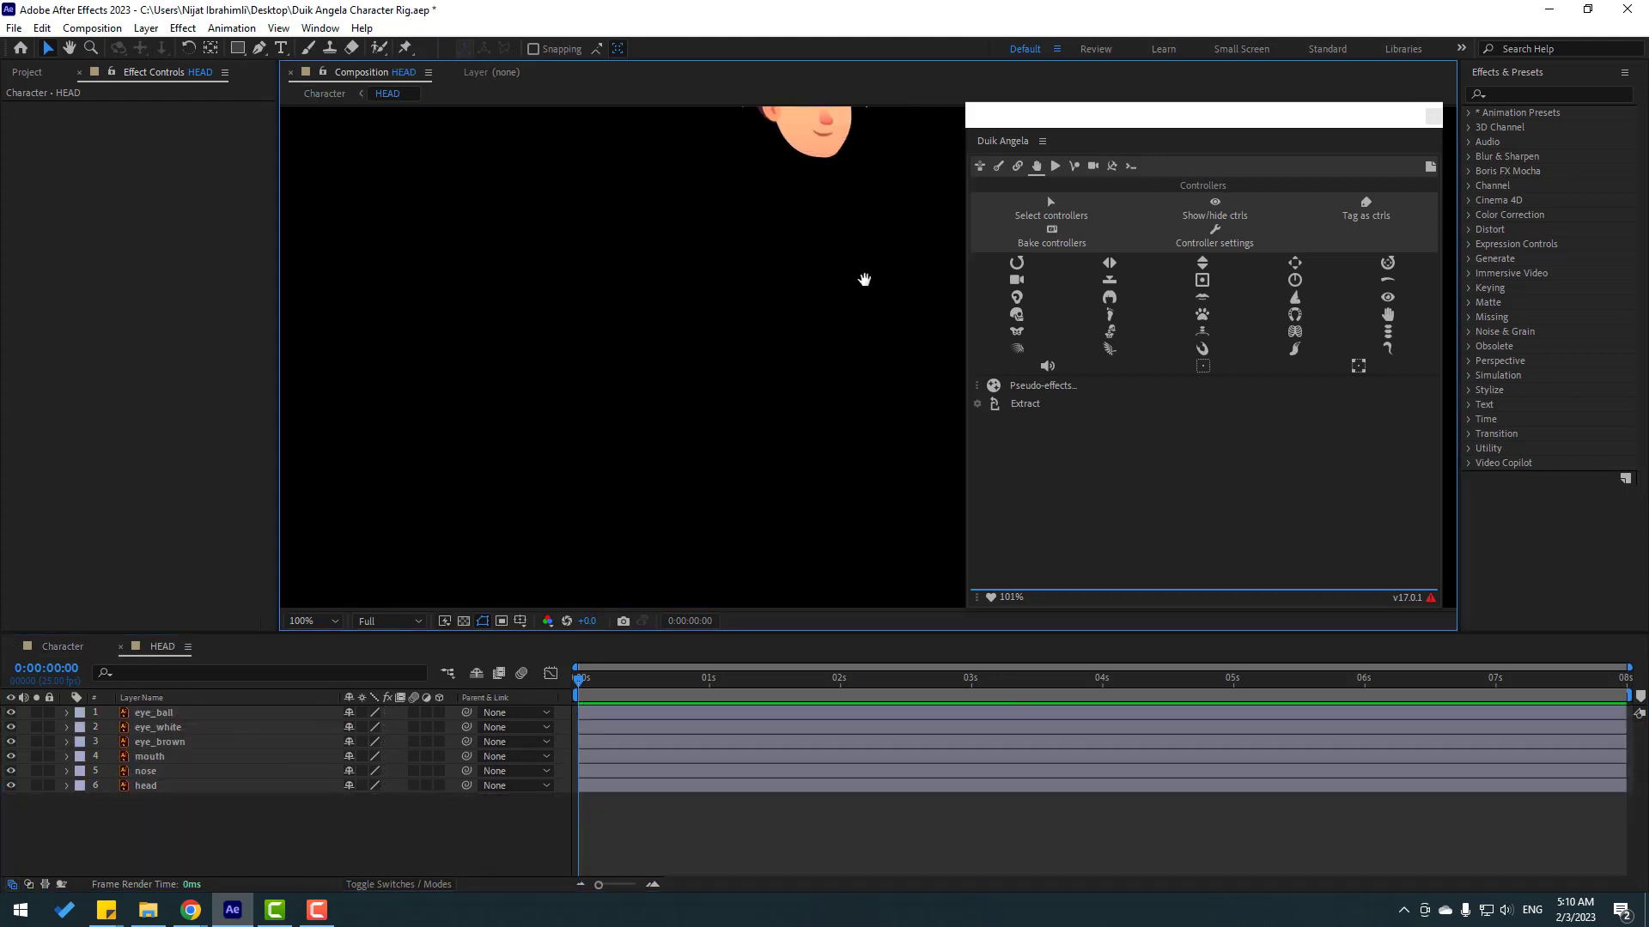
drag(862, 277, 769, 440)
key(v)
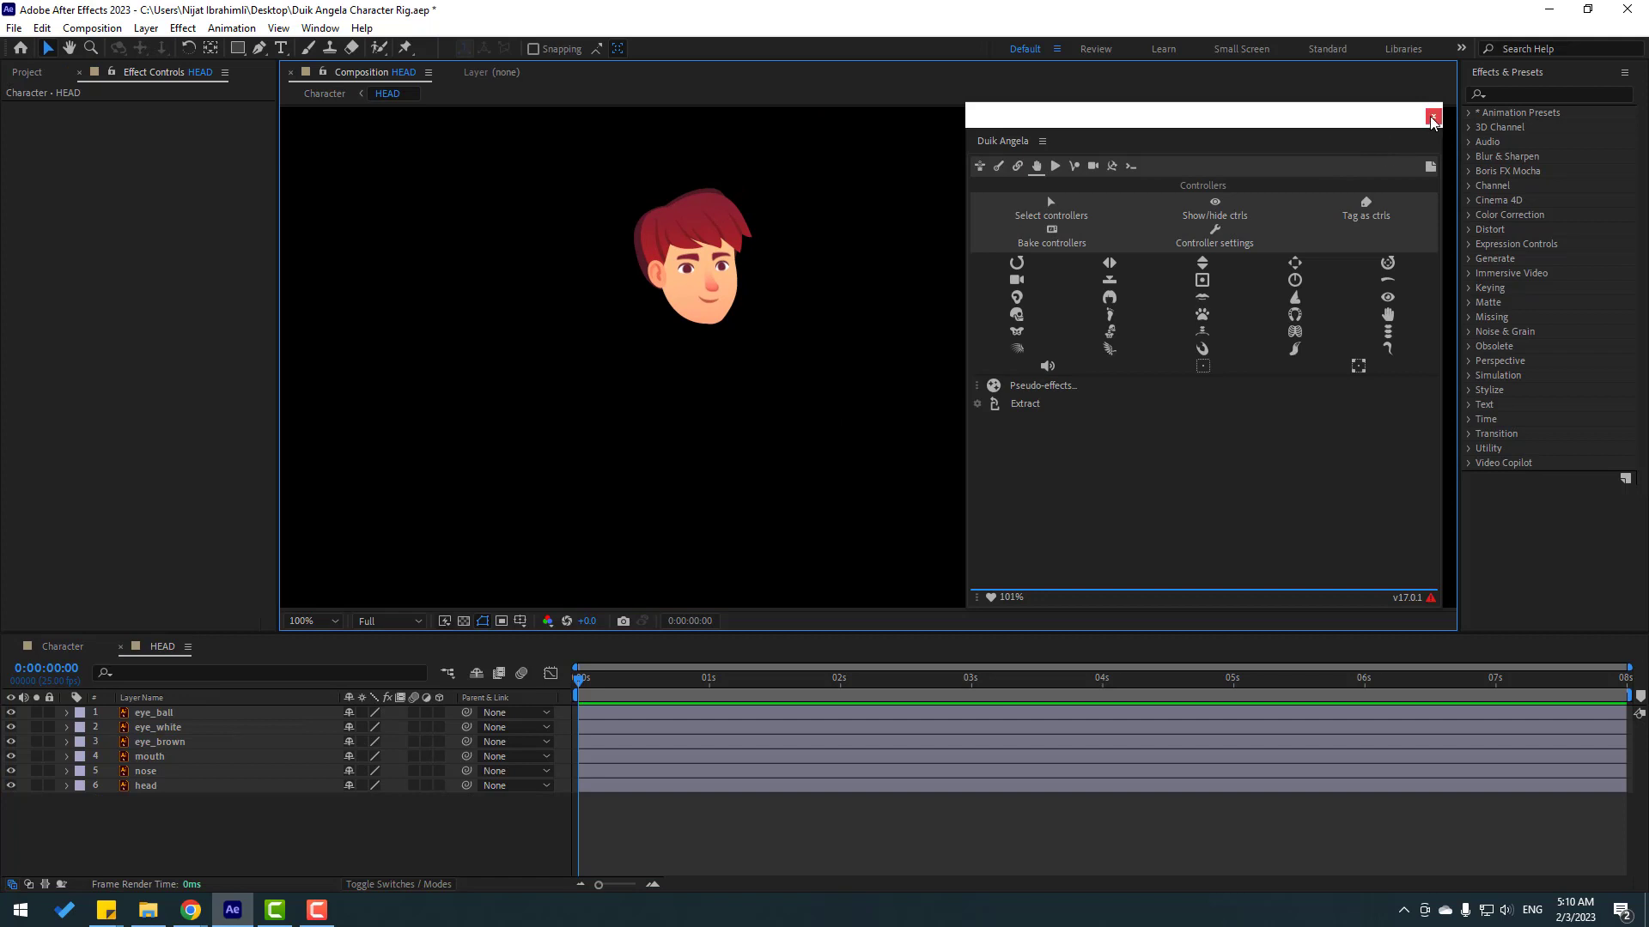
click(1433, 119)
drag(604, 294, 691, 369)
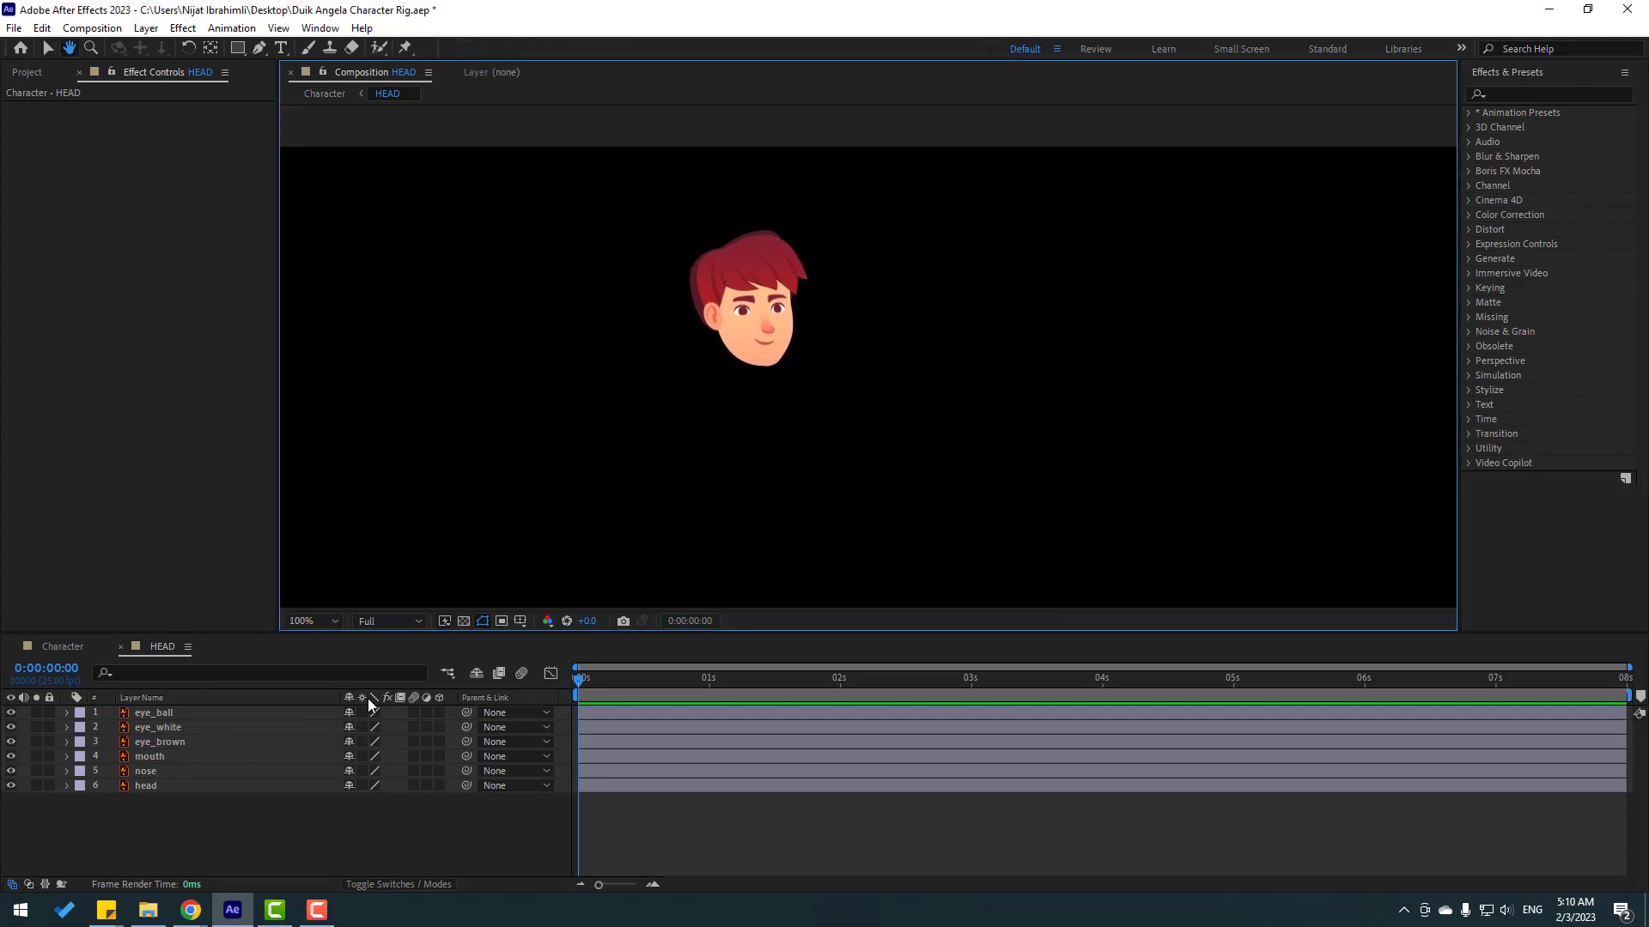
click(502, 623)
drag(667, 210, 832, 395)
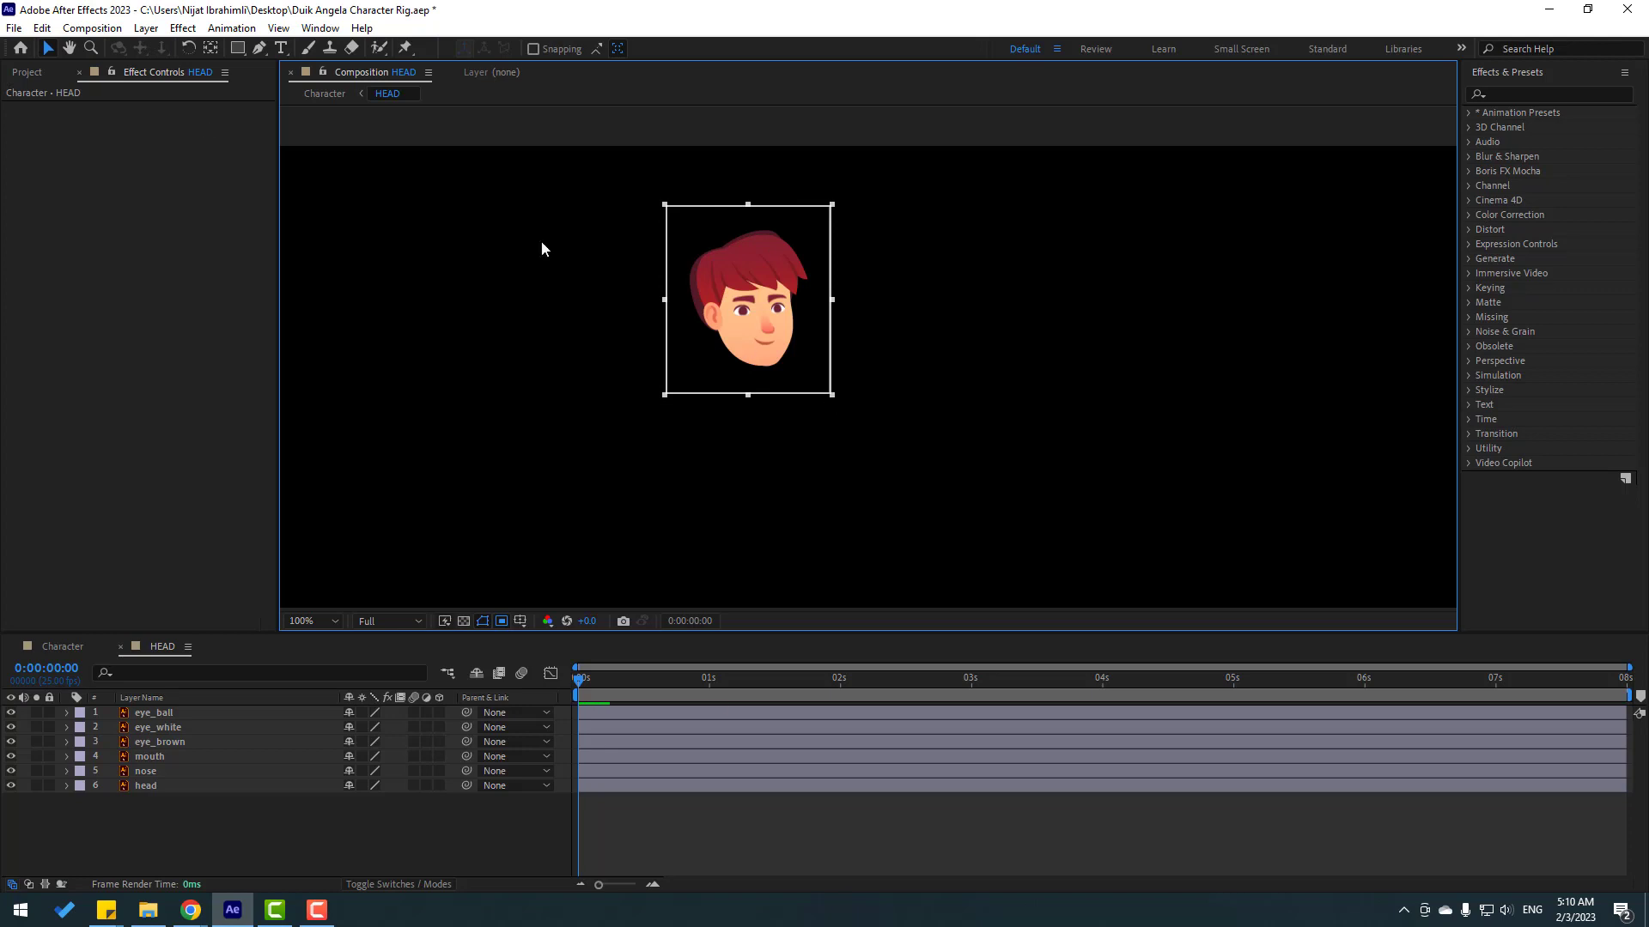
click(91, 29)
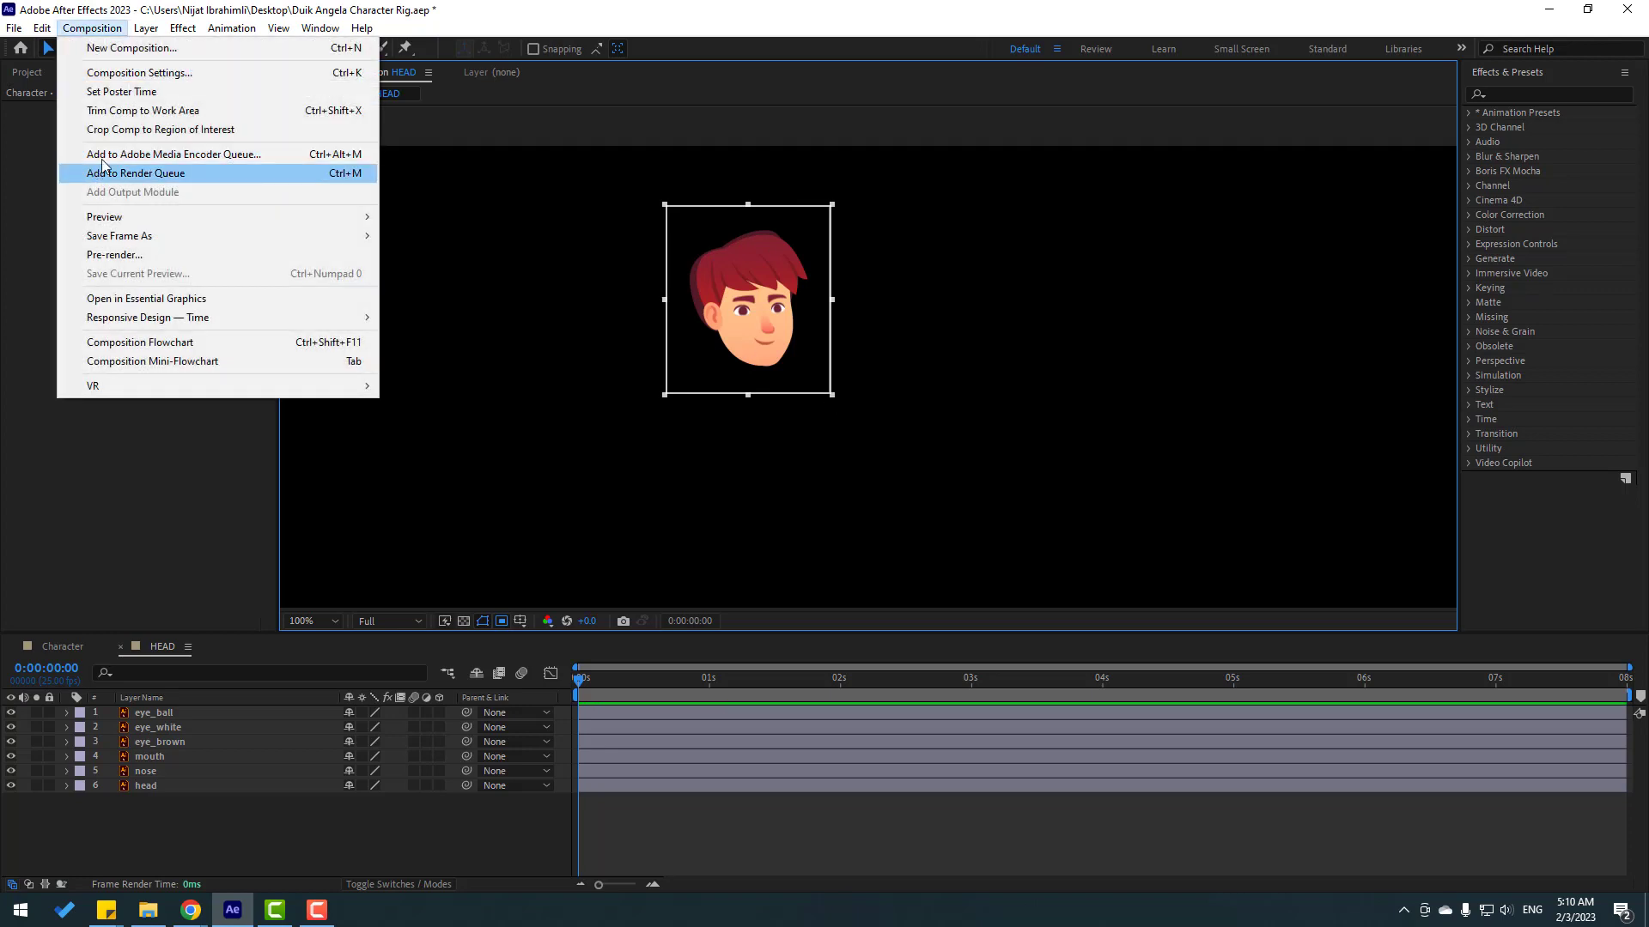
click(230, 130)
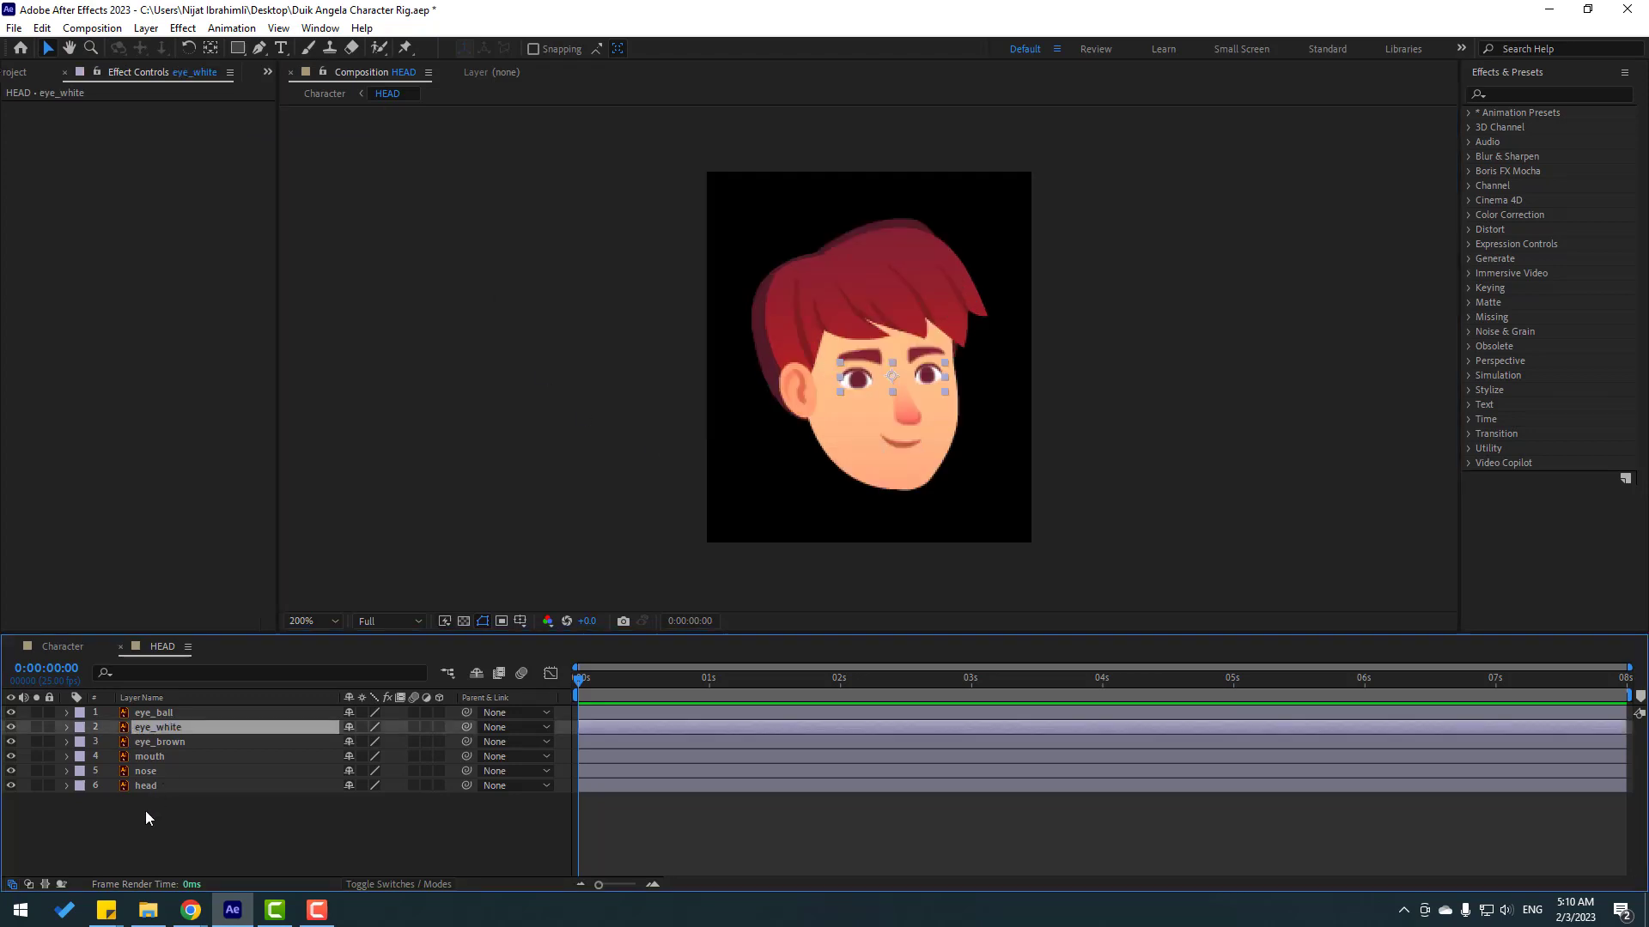
Step: Set eye_white as the track matte of the eye_ball layer, and turn the eye_white layer's visibility back on
click(146, 811)
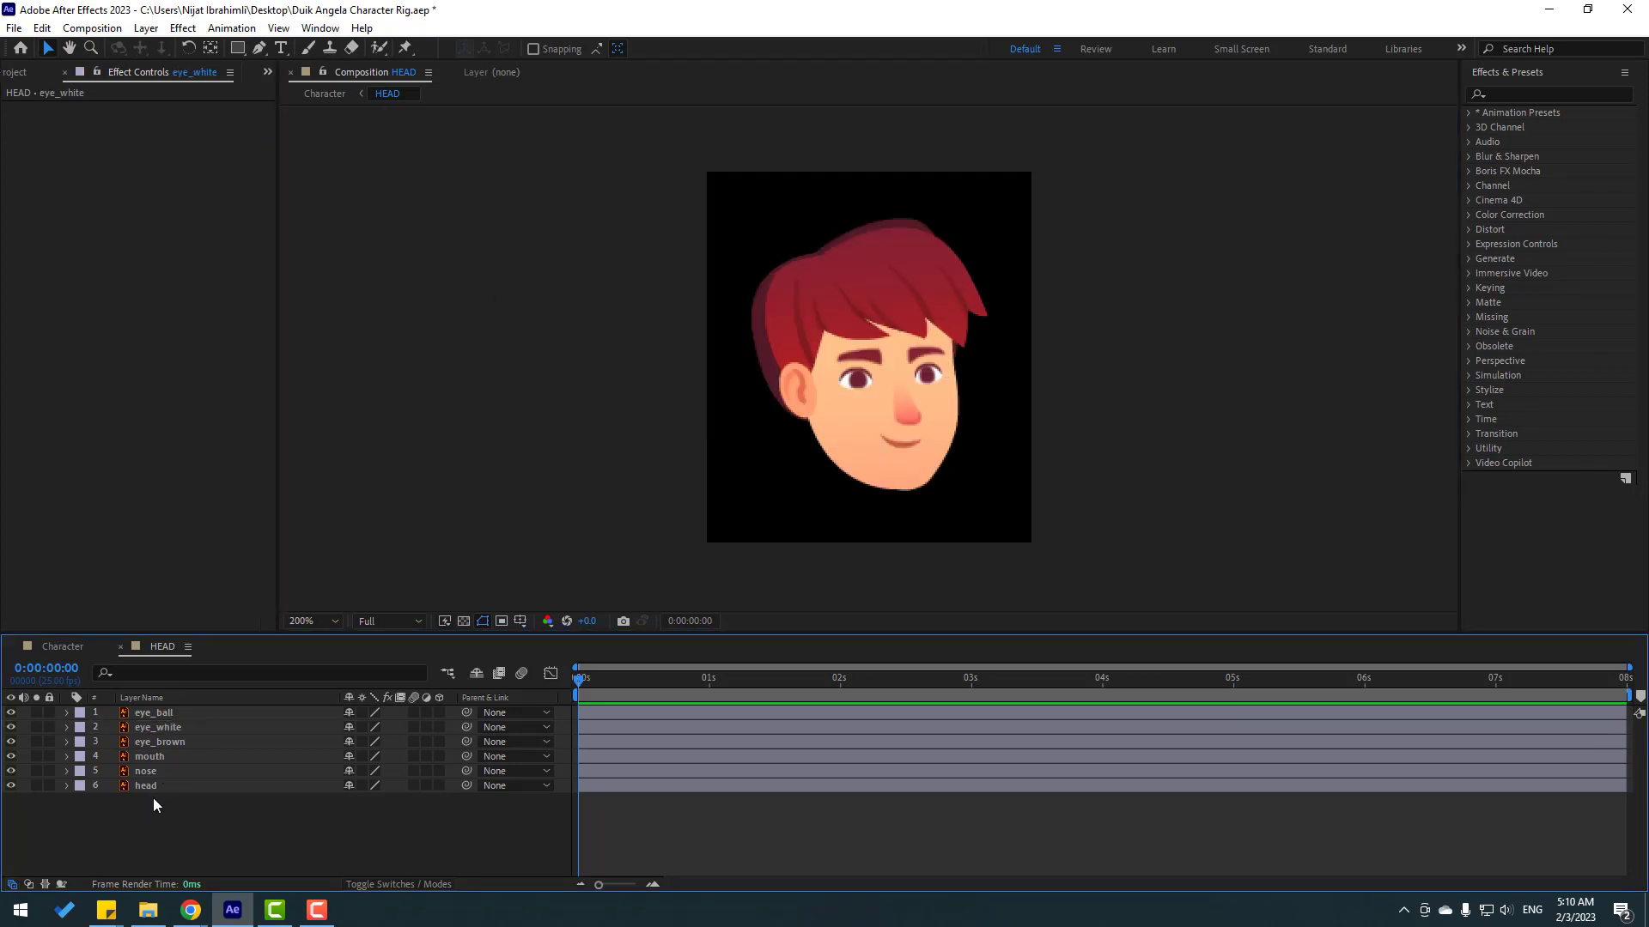
click(160, 714)
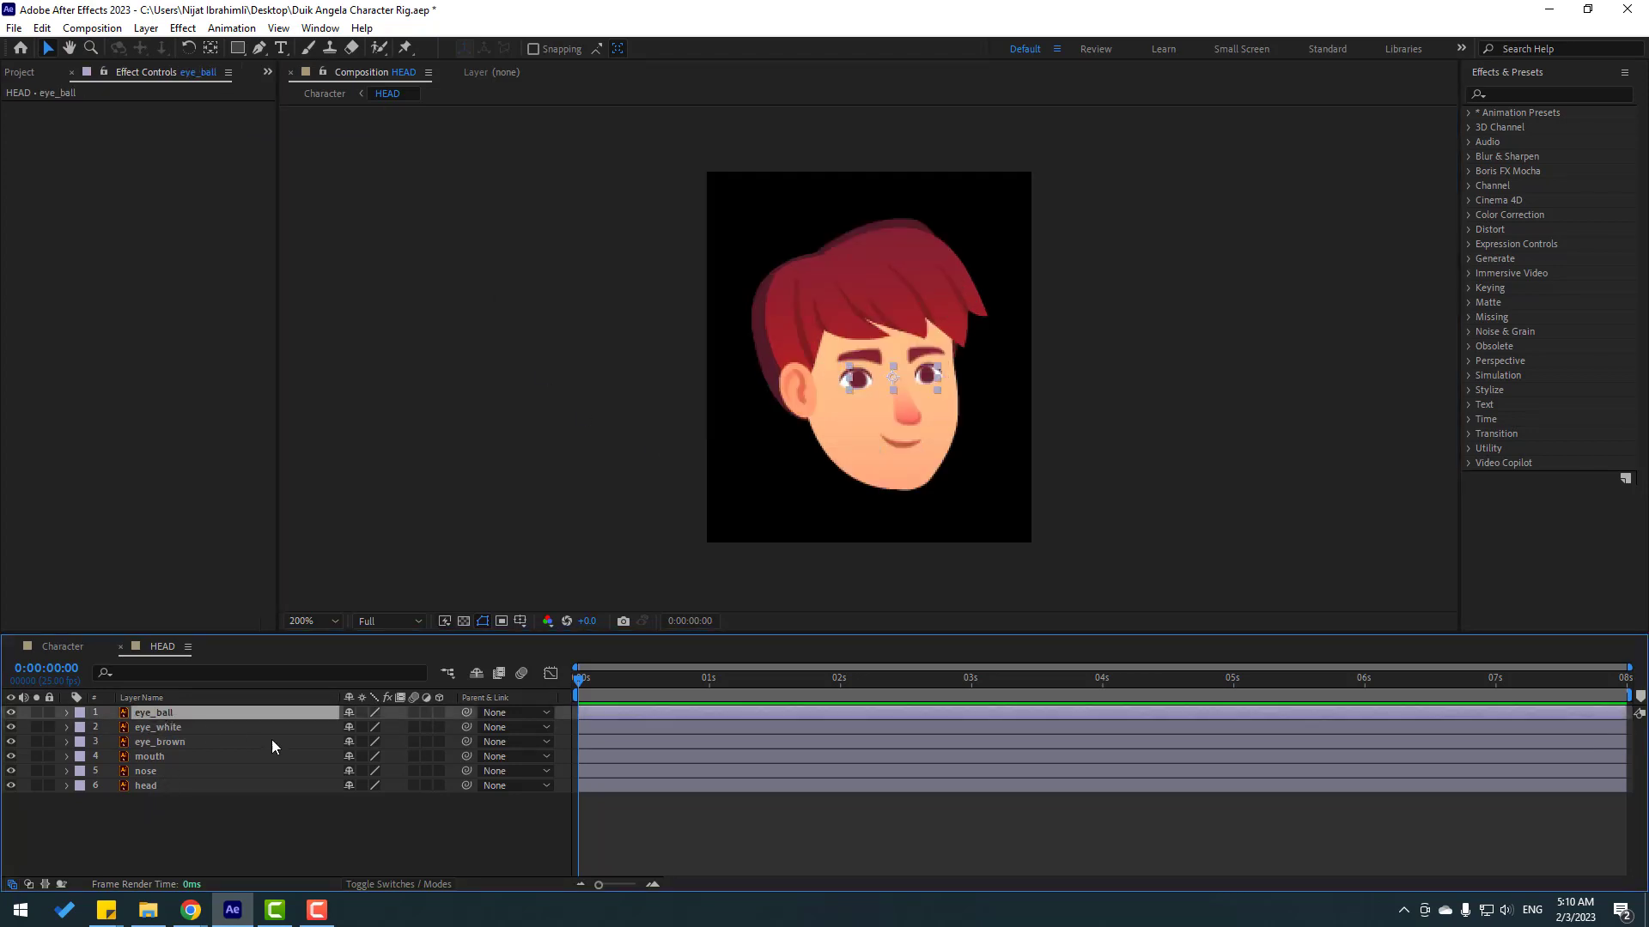
click(397, 889)
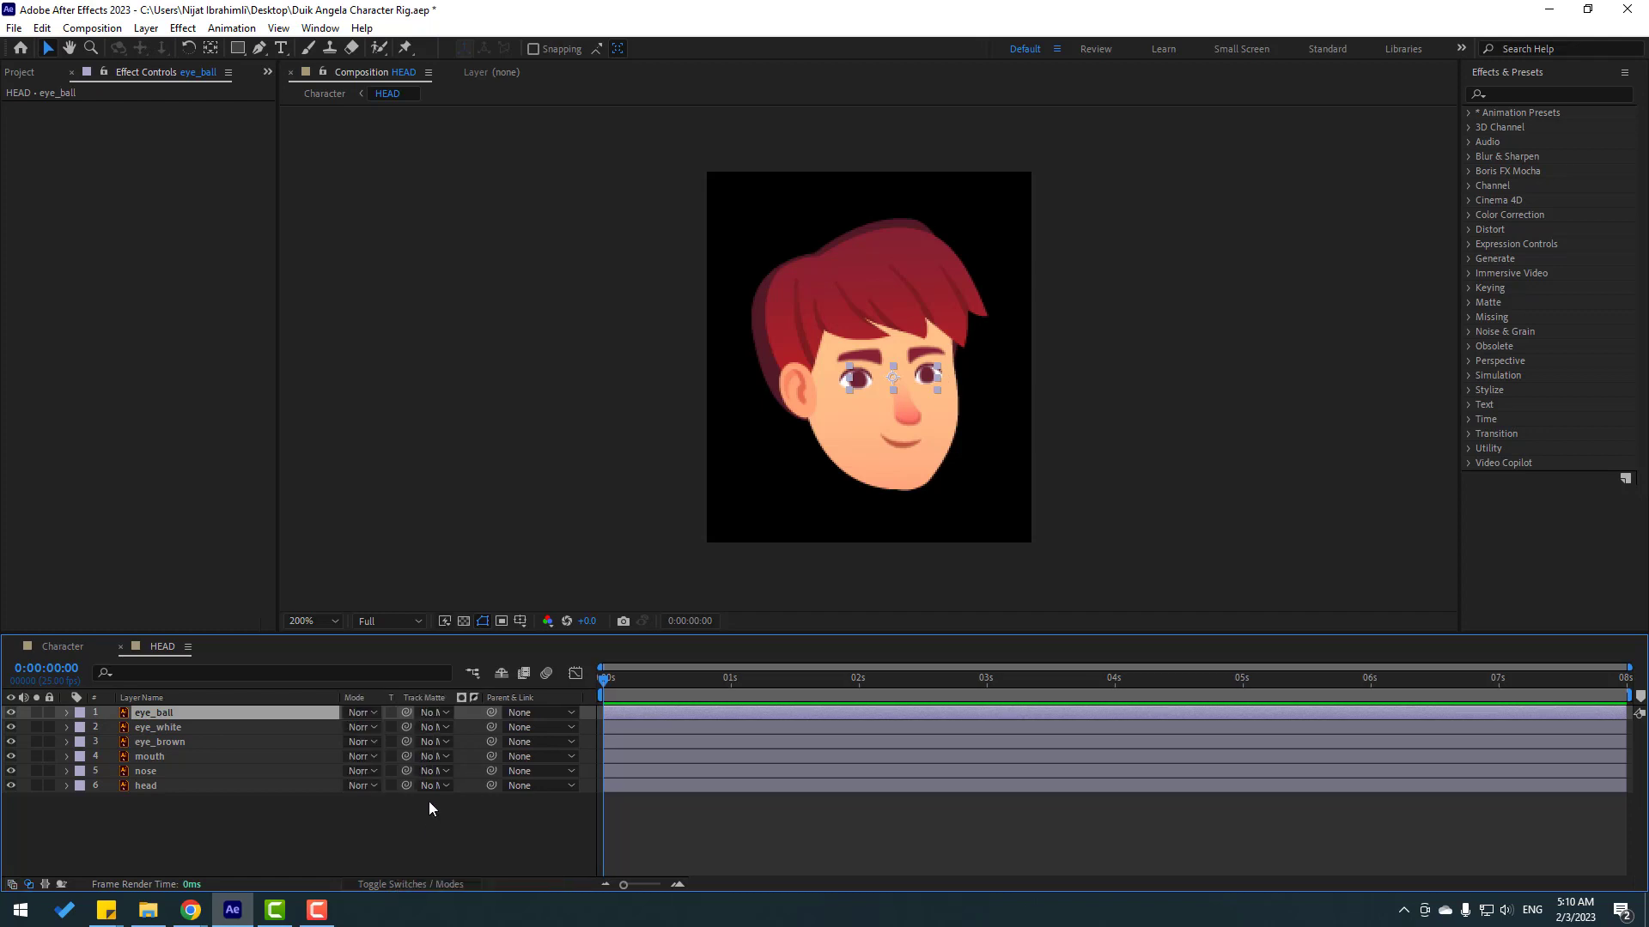
click(432, 715)
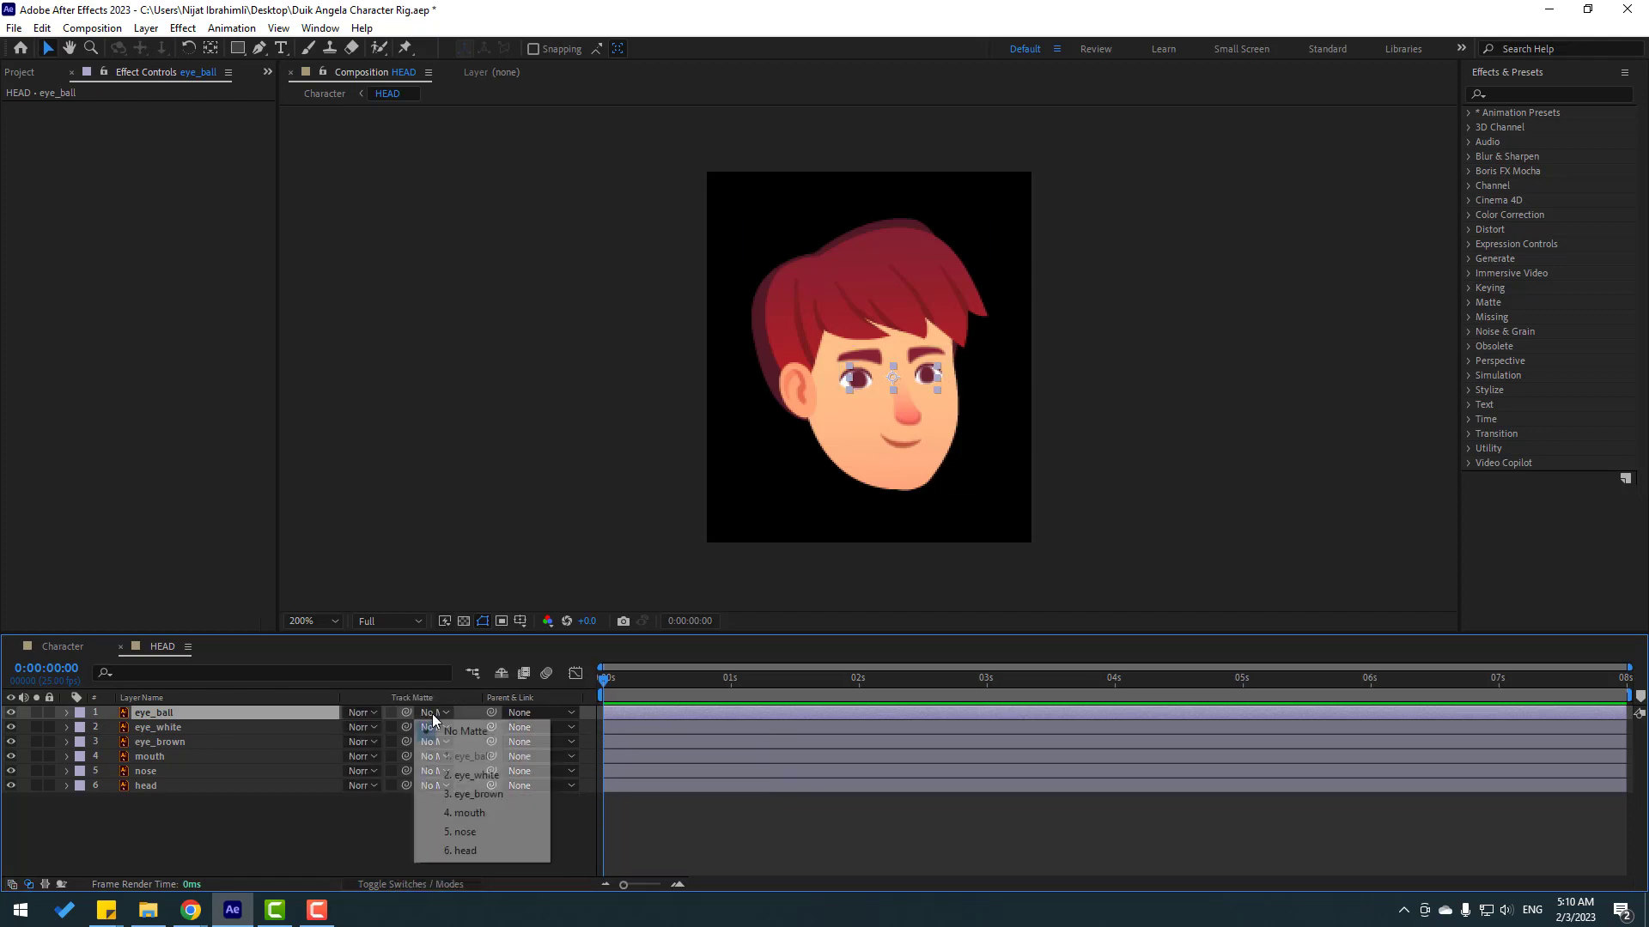
click(513, 777)
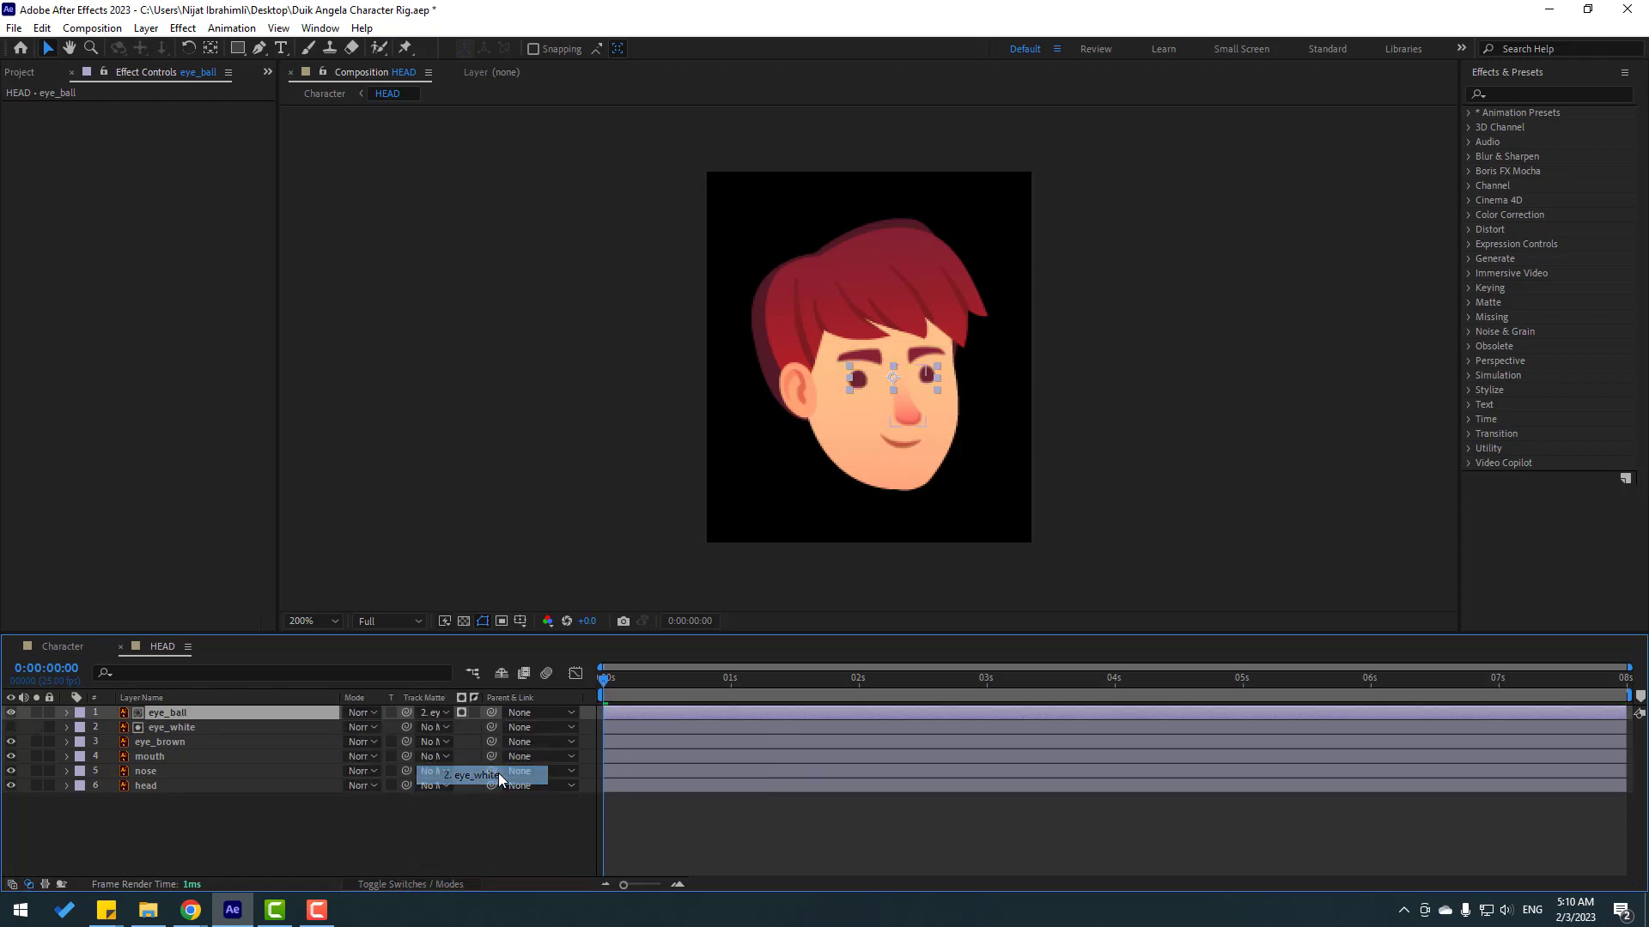
click(182, 732)
click(12, 728)
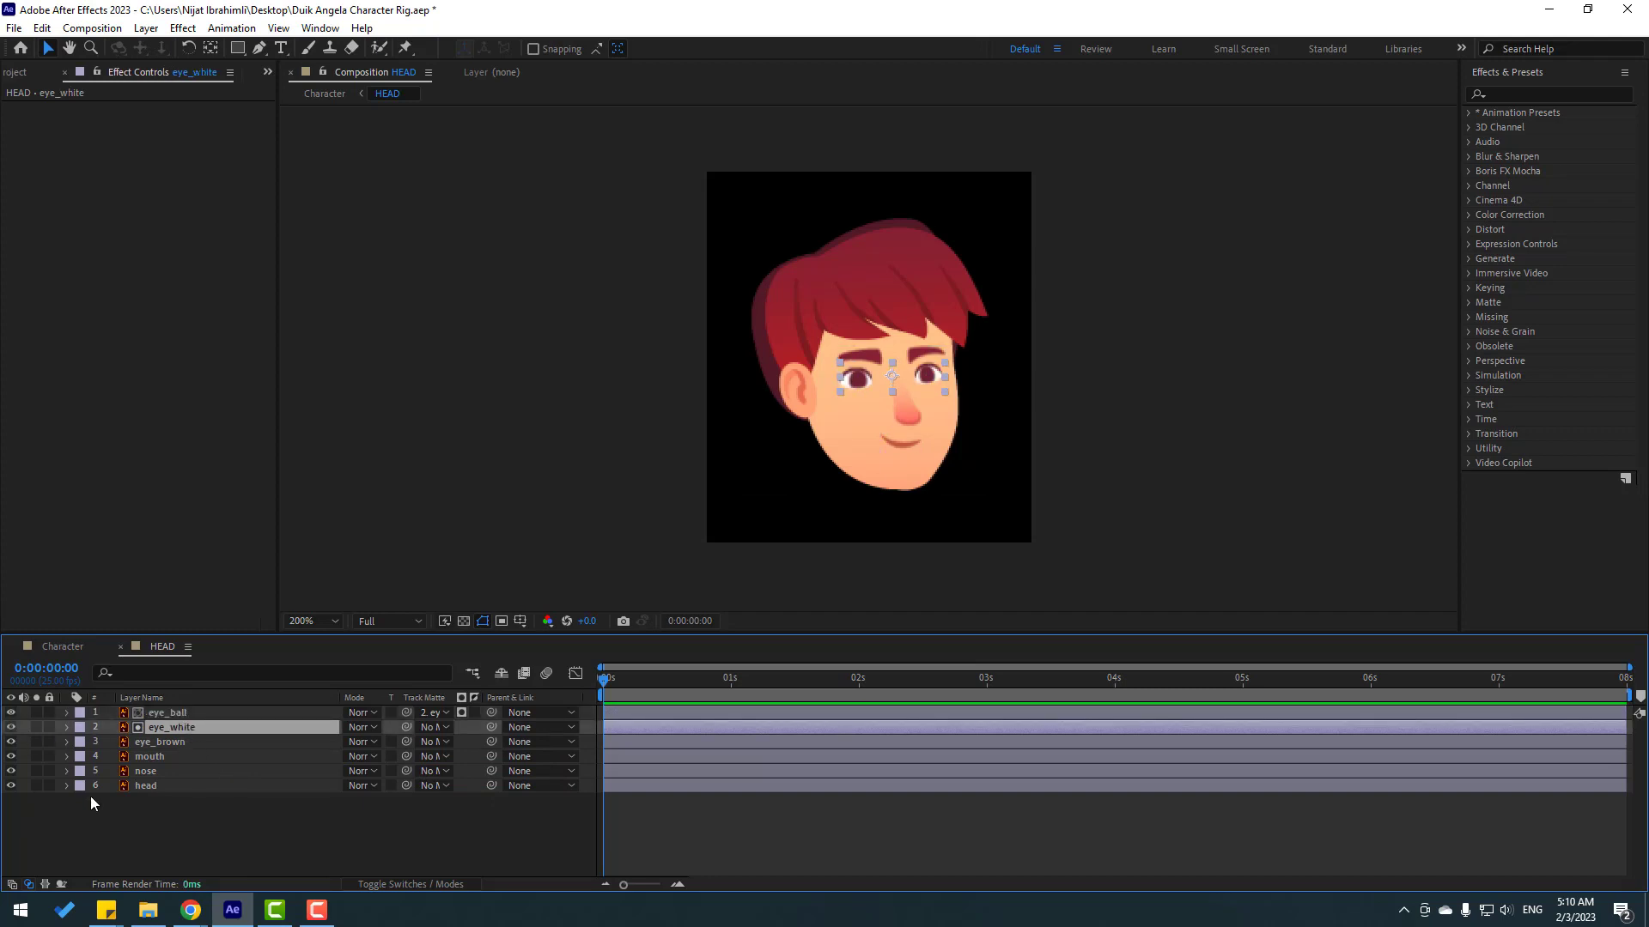
Step: Examine up close how the matted eye_ball layer sits inside the whites of both eyes
scroll(748, 503, up, 3)
scroll(628, 550, down, 1)
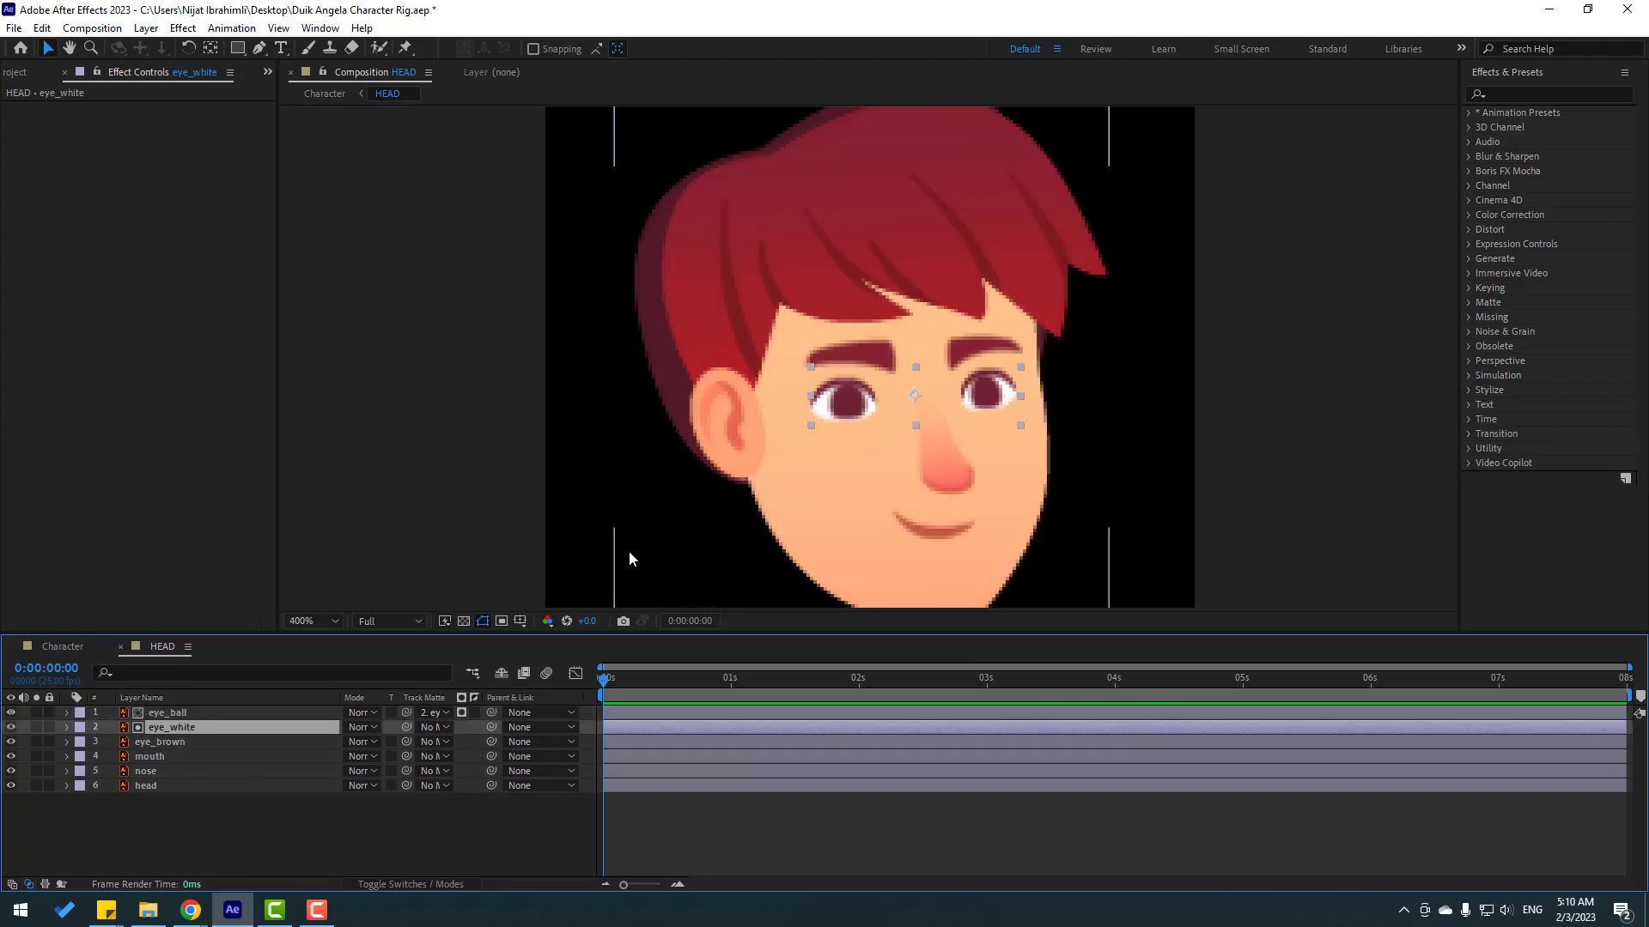
click(167, 715)
scroll(859, 503, up, 2)
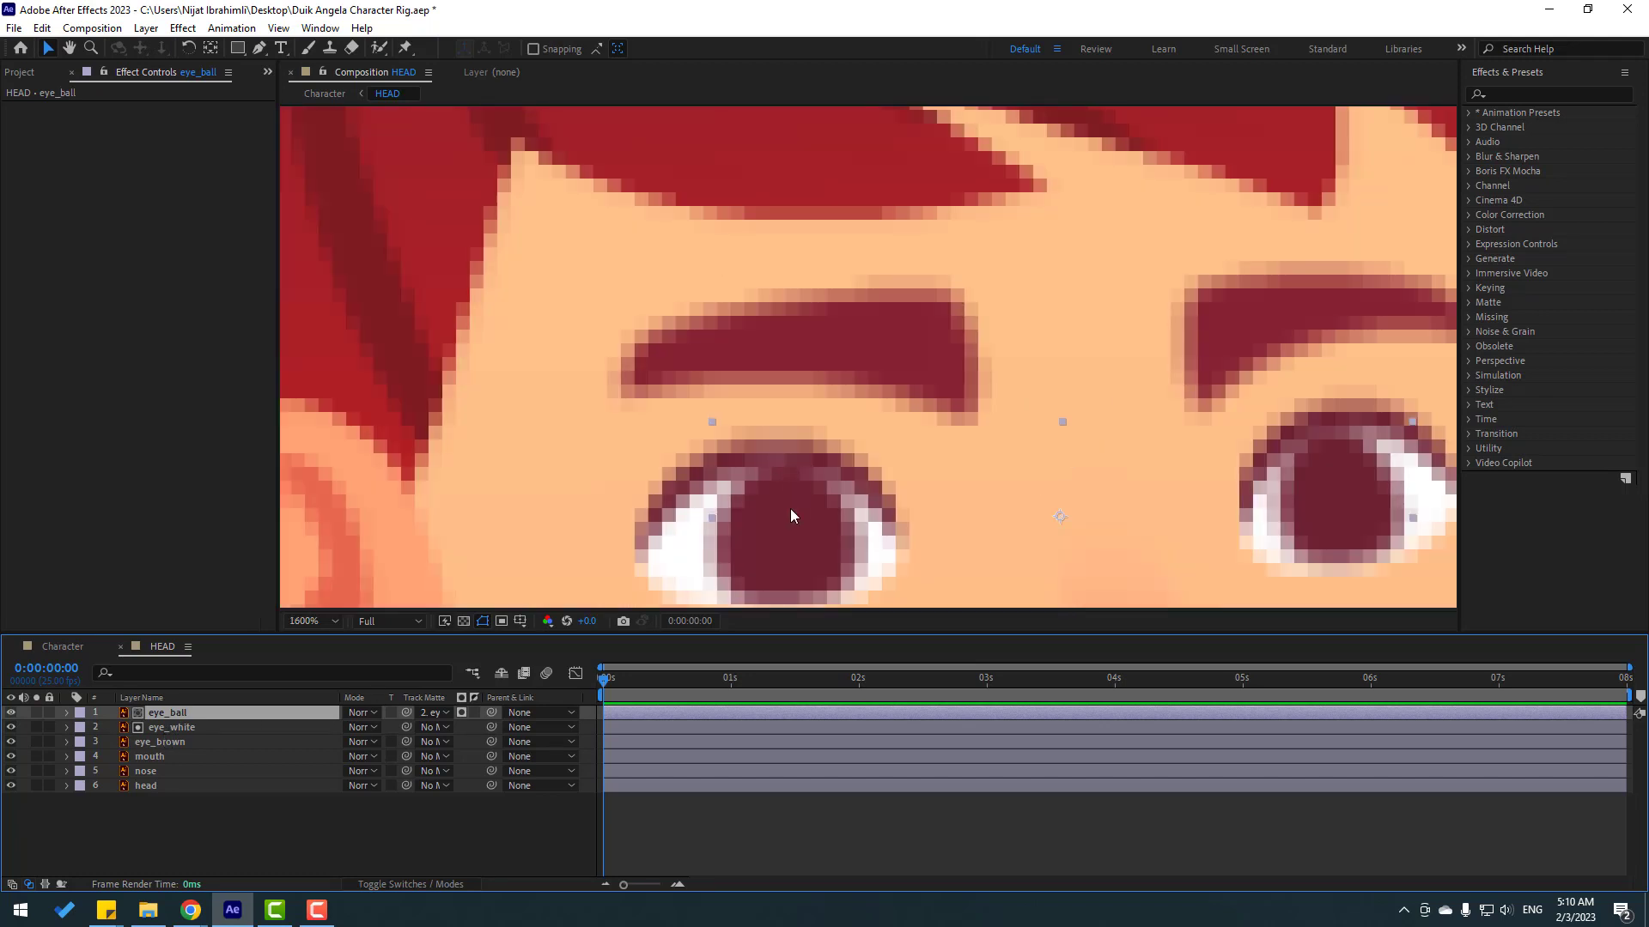
scroll(791, 509, down, 1)
mouse_move(827, 431)
mouse_down()
mouse_move(775, 454)
mouse_move(855, 443)
mouse_move(829, 458)
mouse_move(828, 434)
mouse_up()
scroll(910, 472, down, 1)
drag(911, 472, 875, 443)
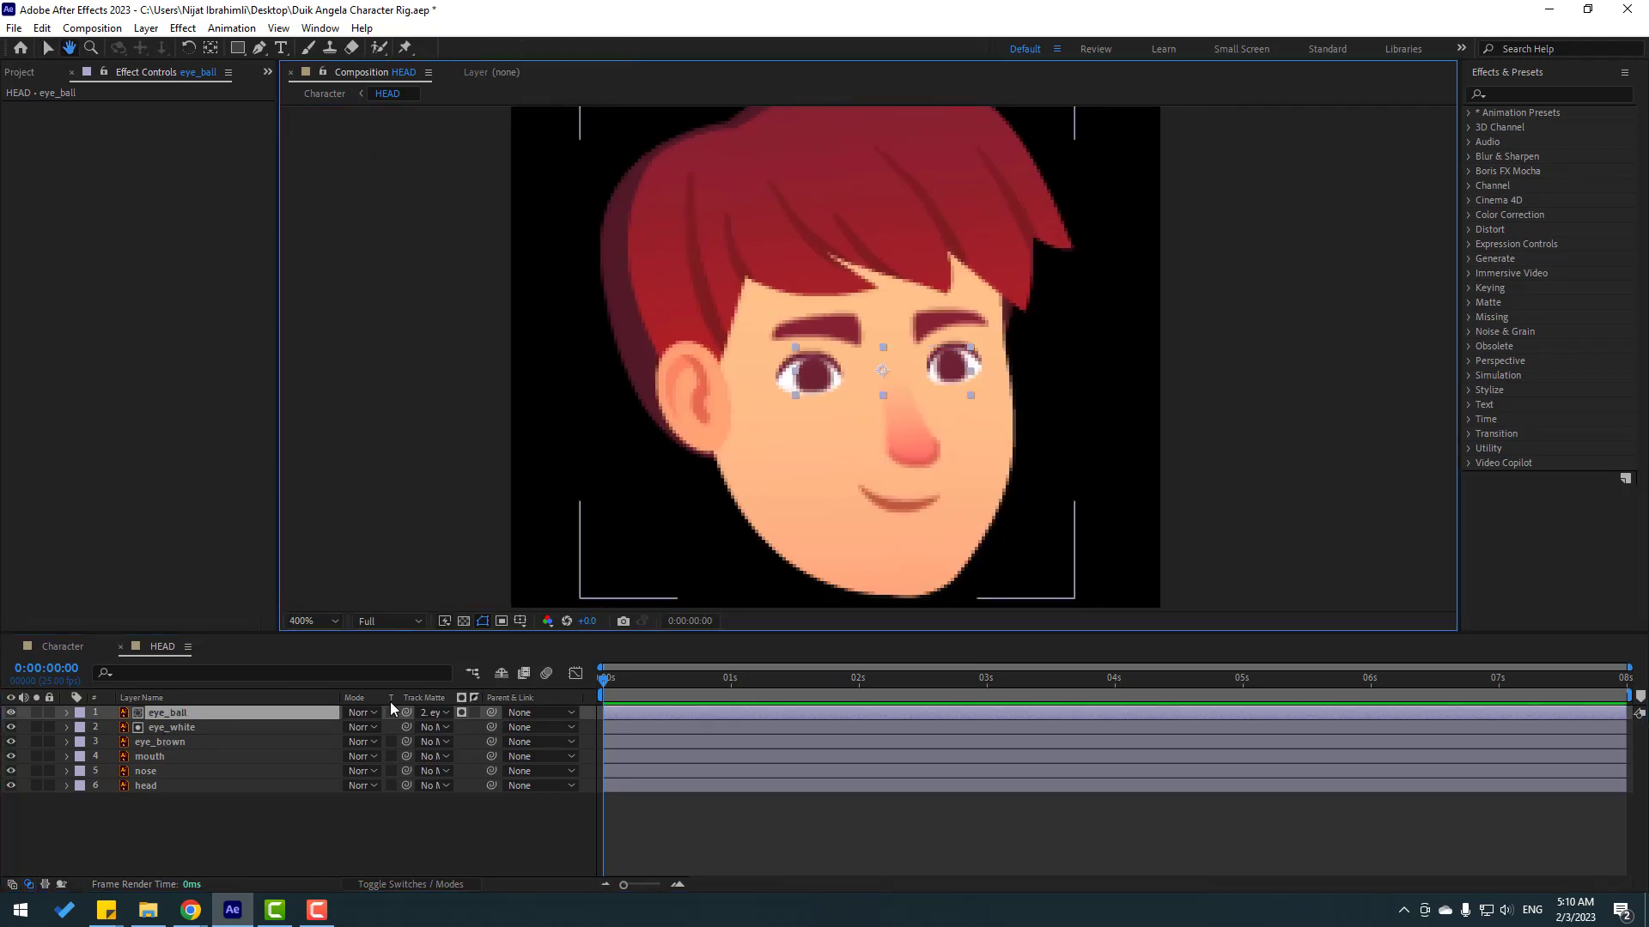
Step: Unlink the proportions of the eye_white layer's Scale and add a Scale keyframe at 0:00:00:00
click(173, 728)
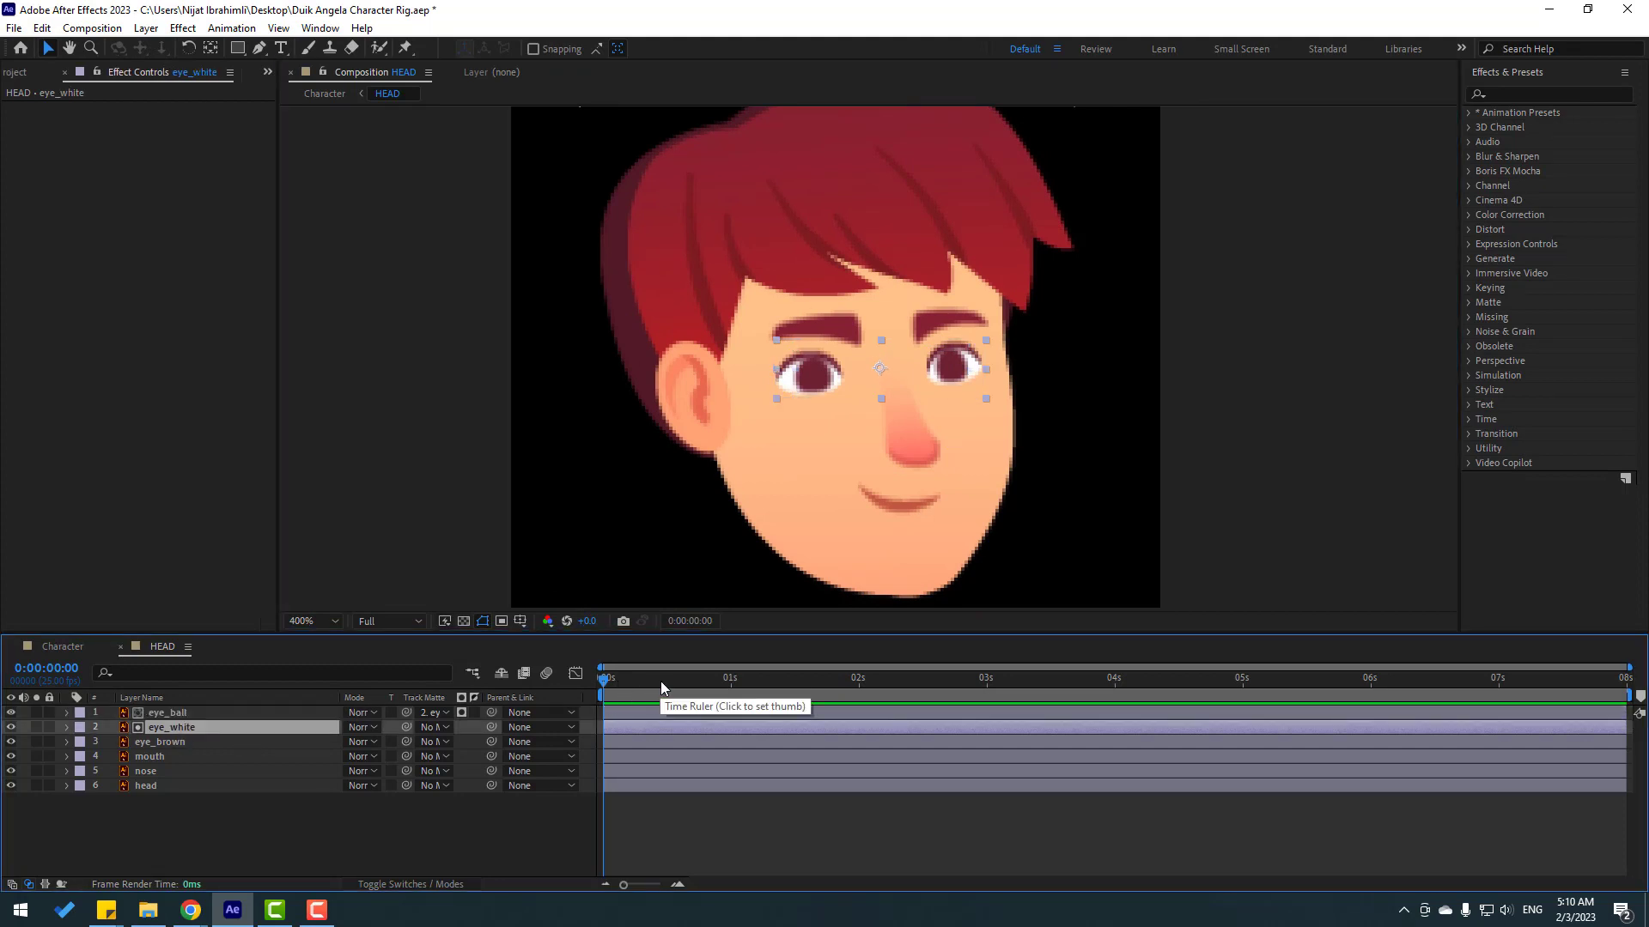
key(s)
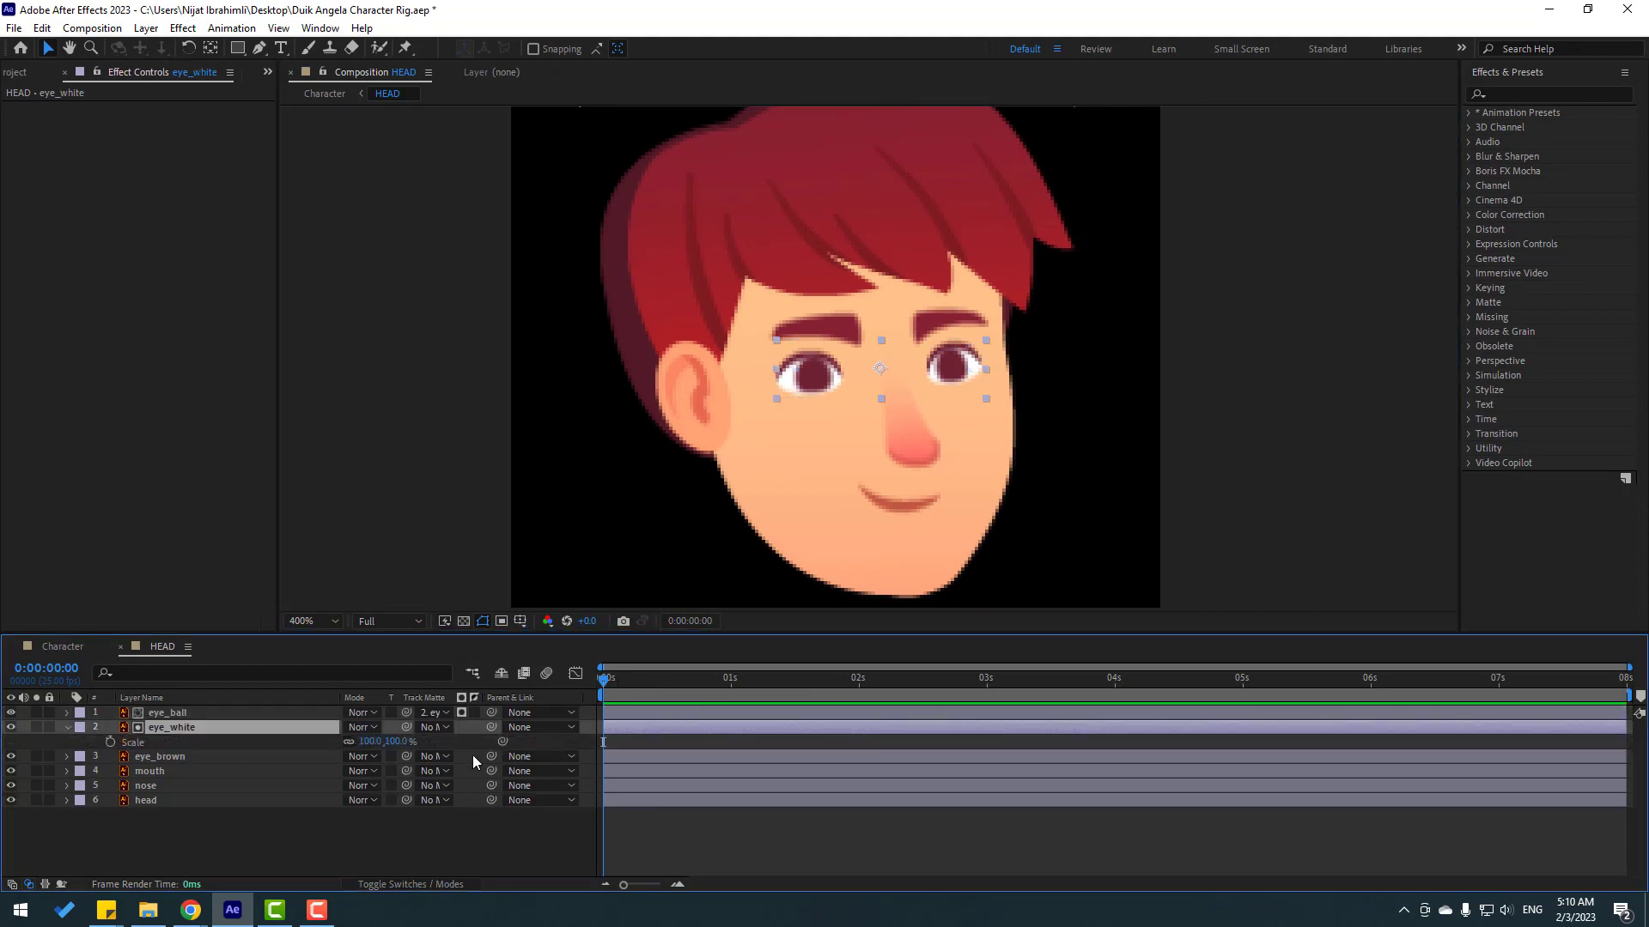
click(347, 741)
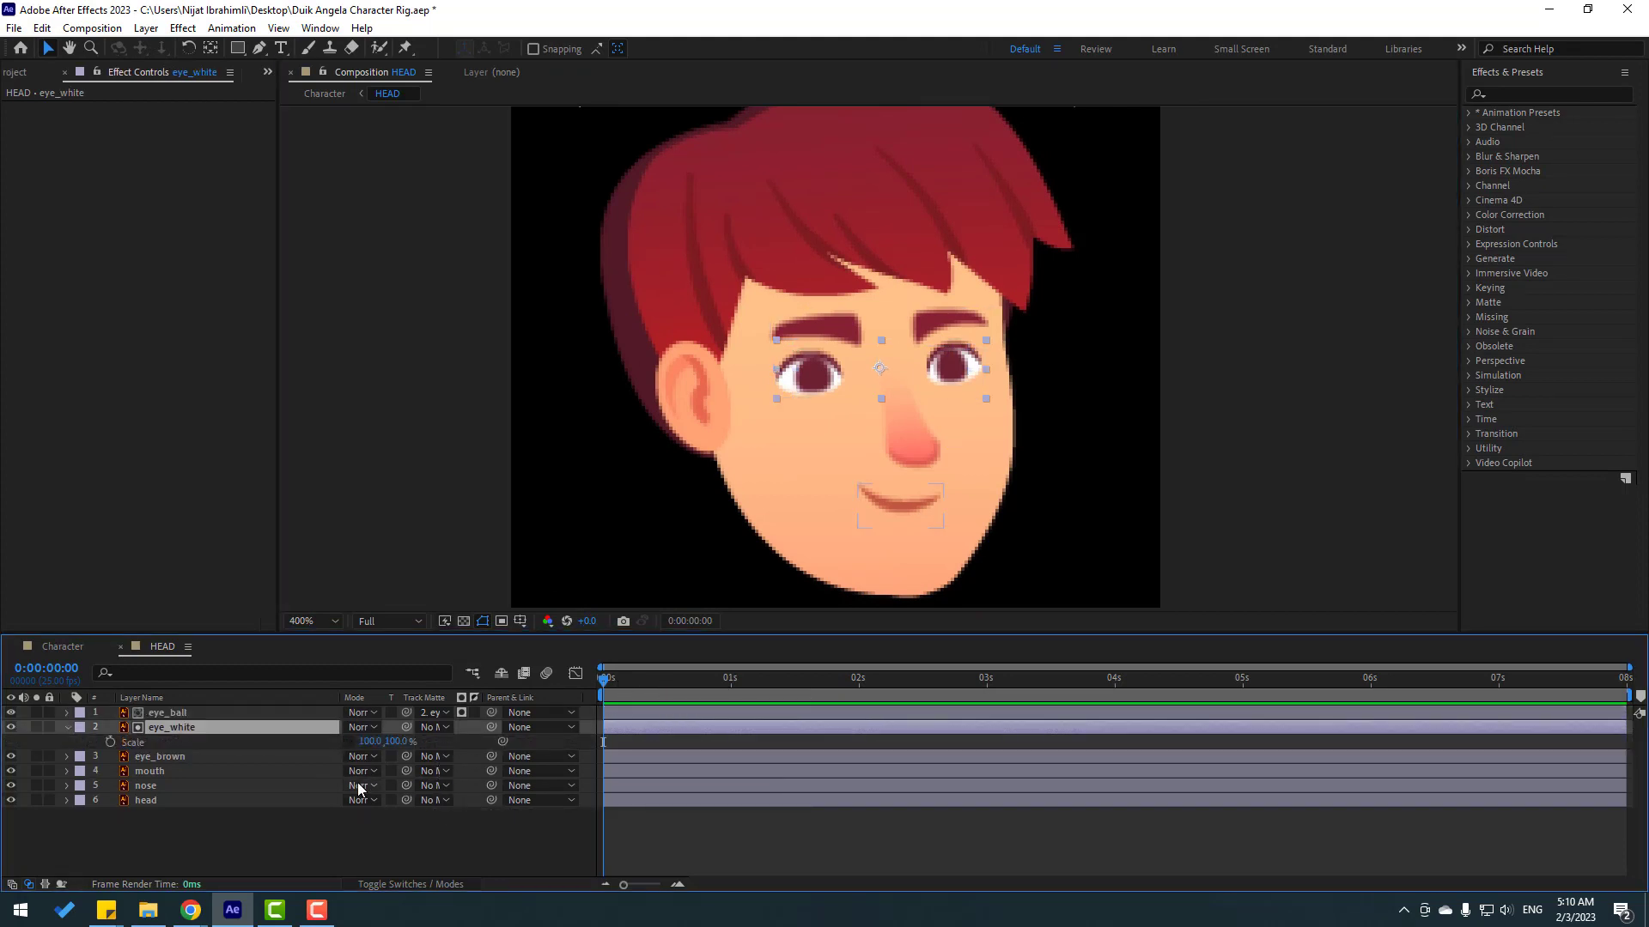
click(110, 742)
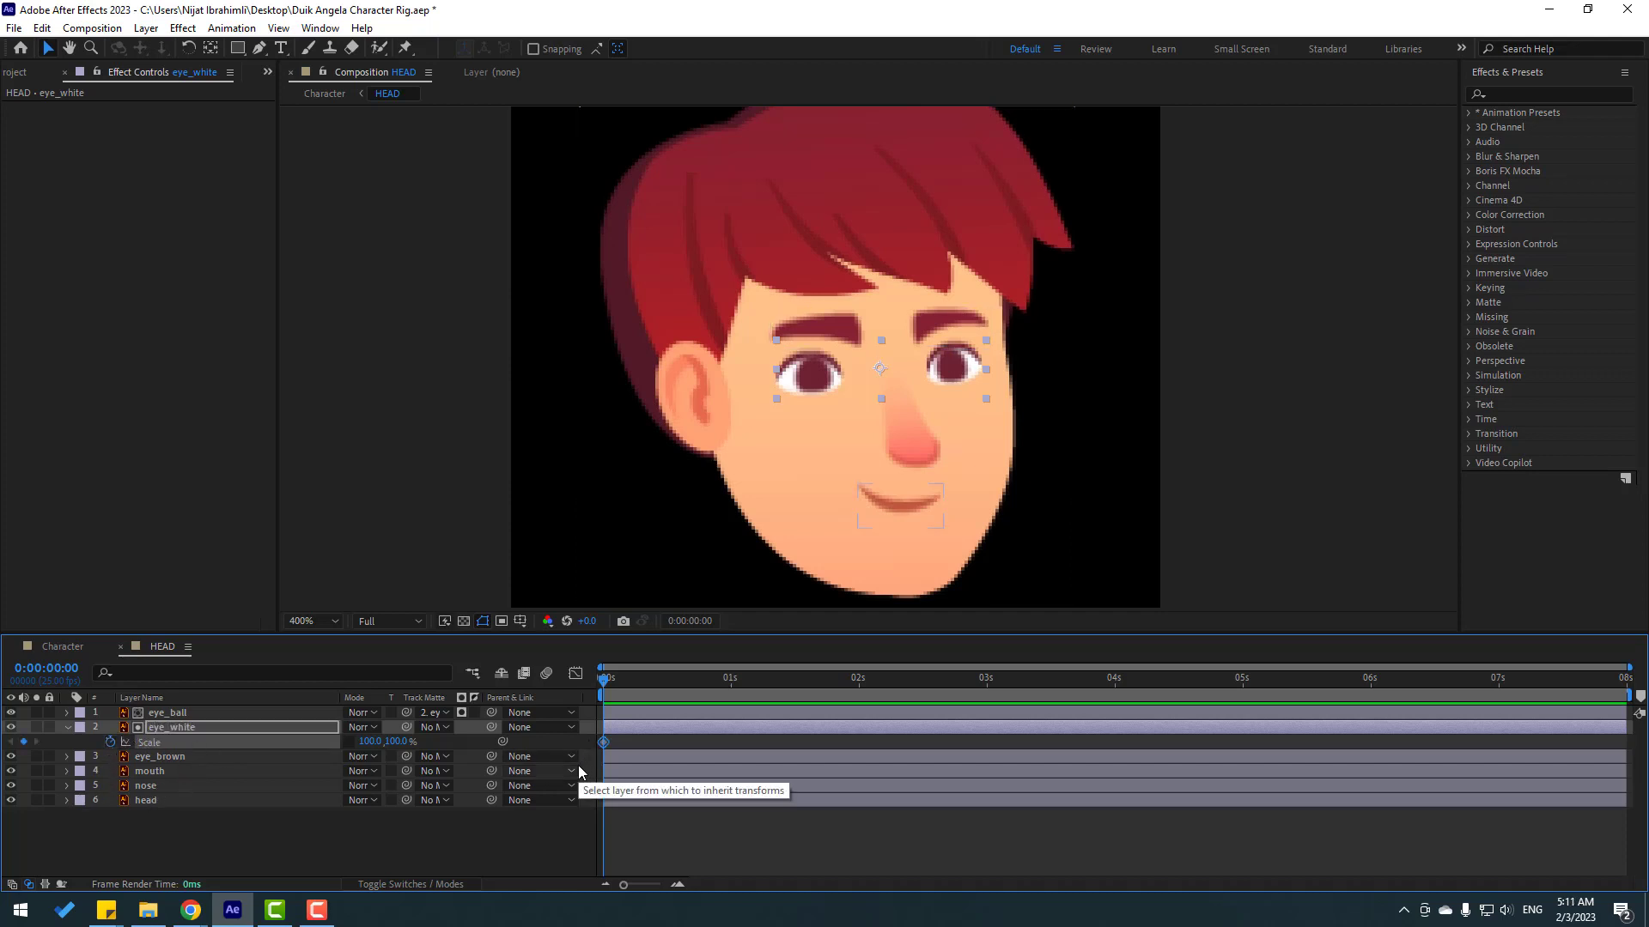
Step: Go three frames forward to 0:00:00:03 and set eye_white's vertical scale to 5% to close the eyes
click(683, 625)
text(+)
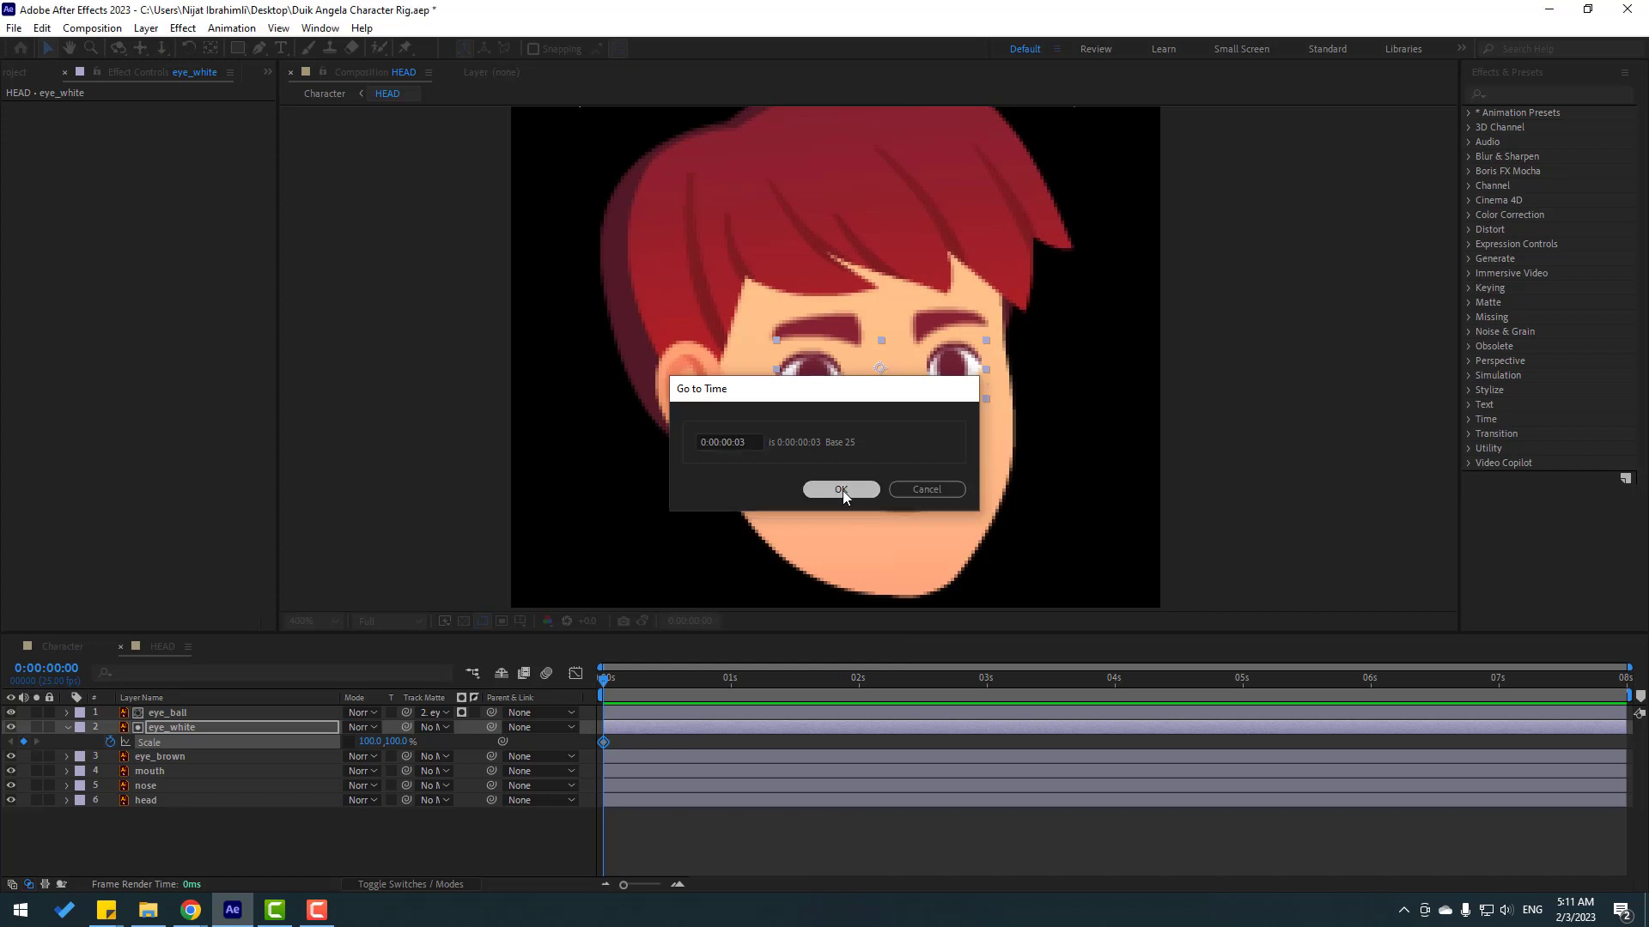
click(842, 489)
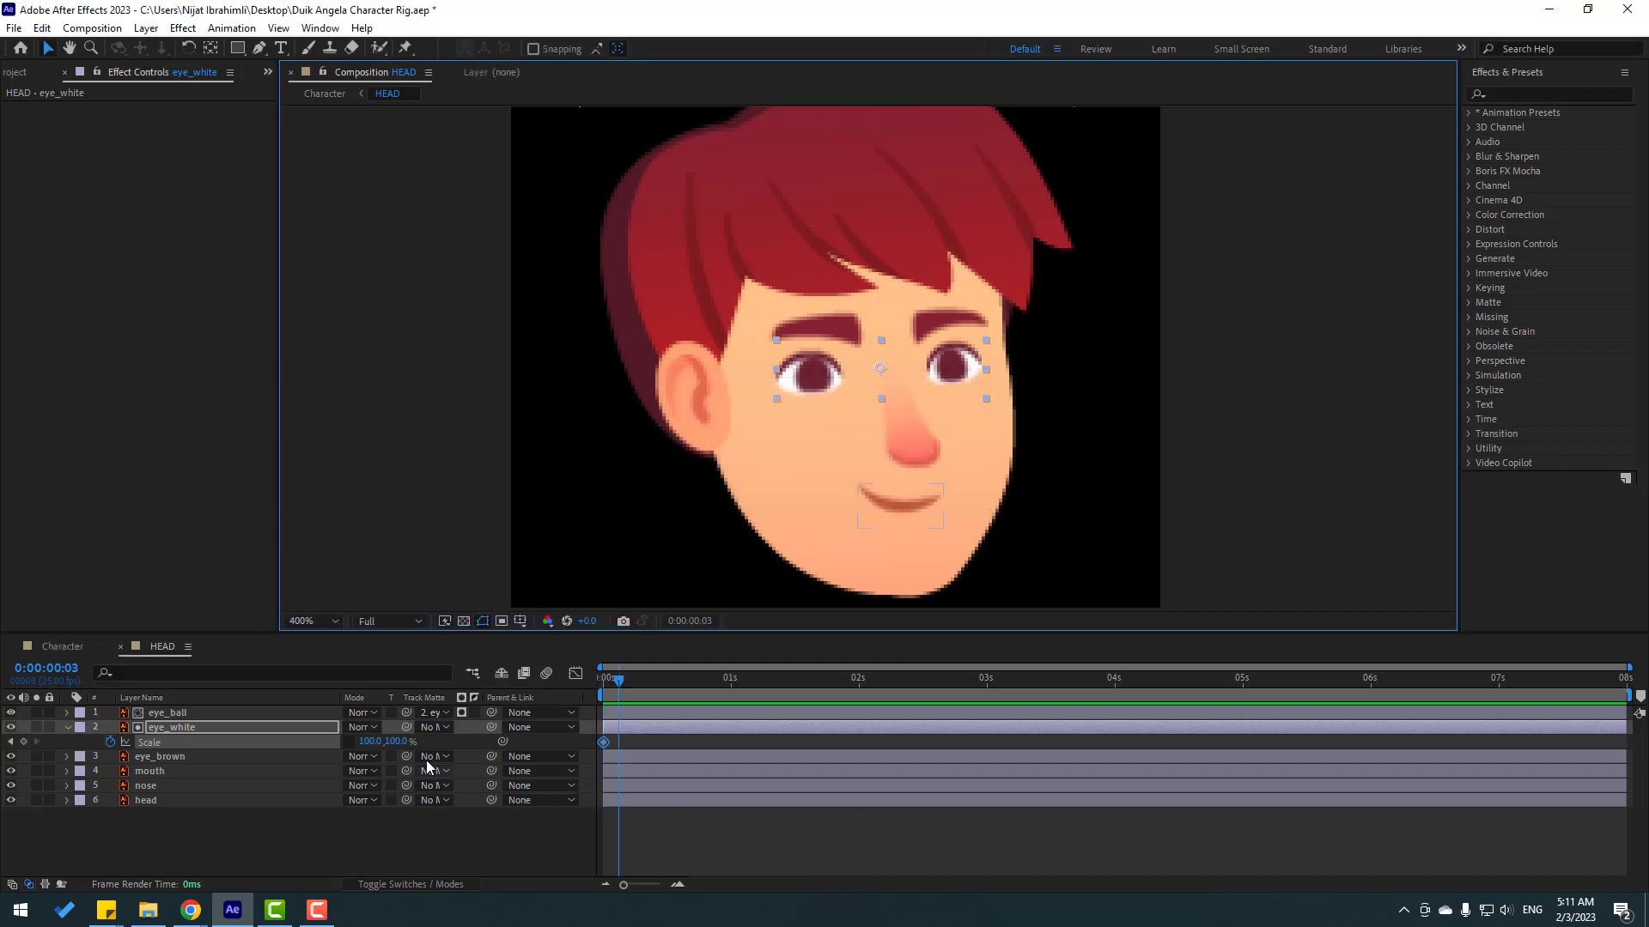
click(398, 741)
key(Return)
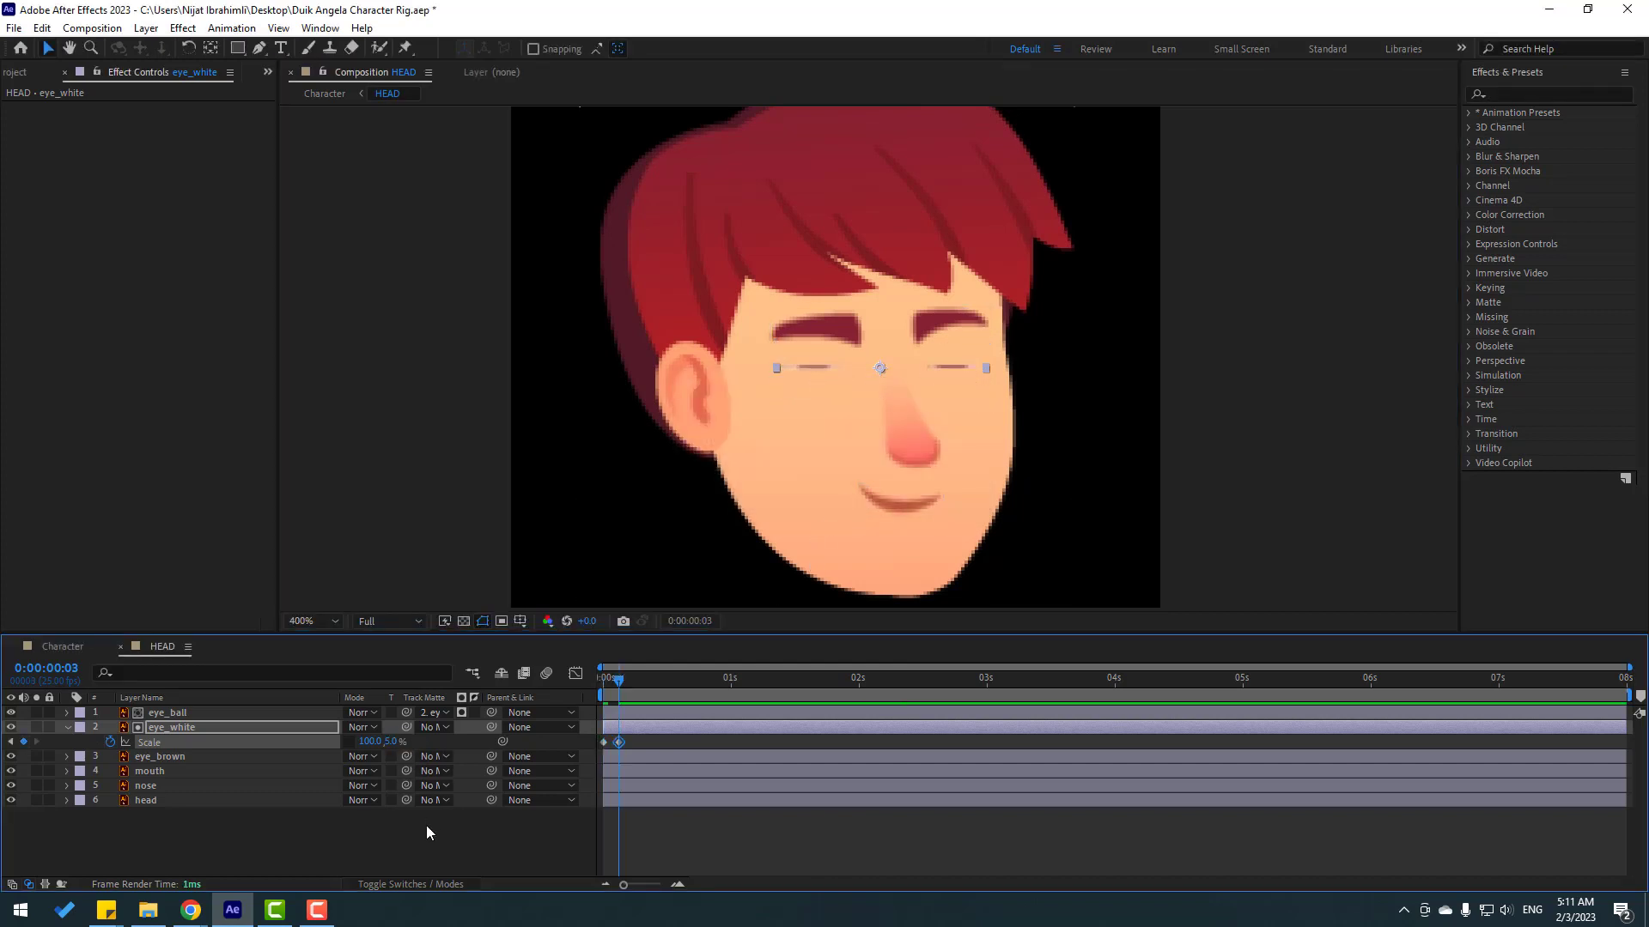
Step: At 0:00:00:06, set eye_white's vertical scale to 100% to reopen the eyes
key(Page_Down)
key(Page_Down)
key(Page_Down)
click(393, 742)
text(100)
key(Return)
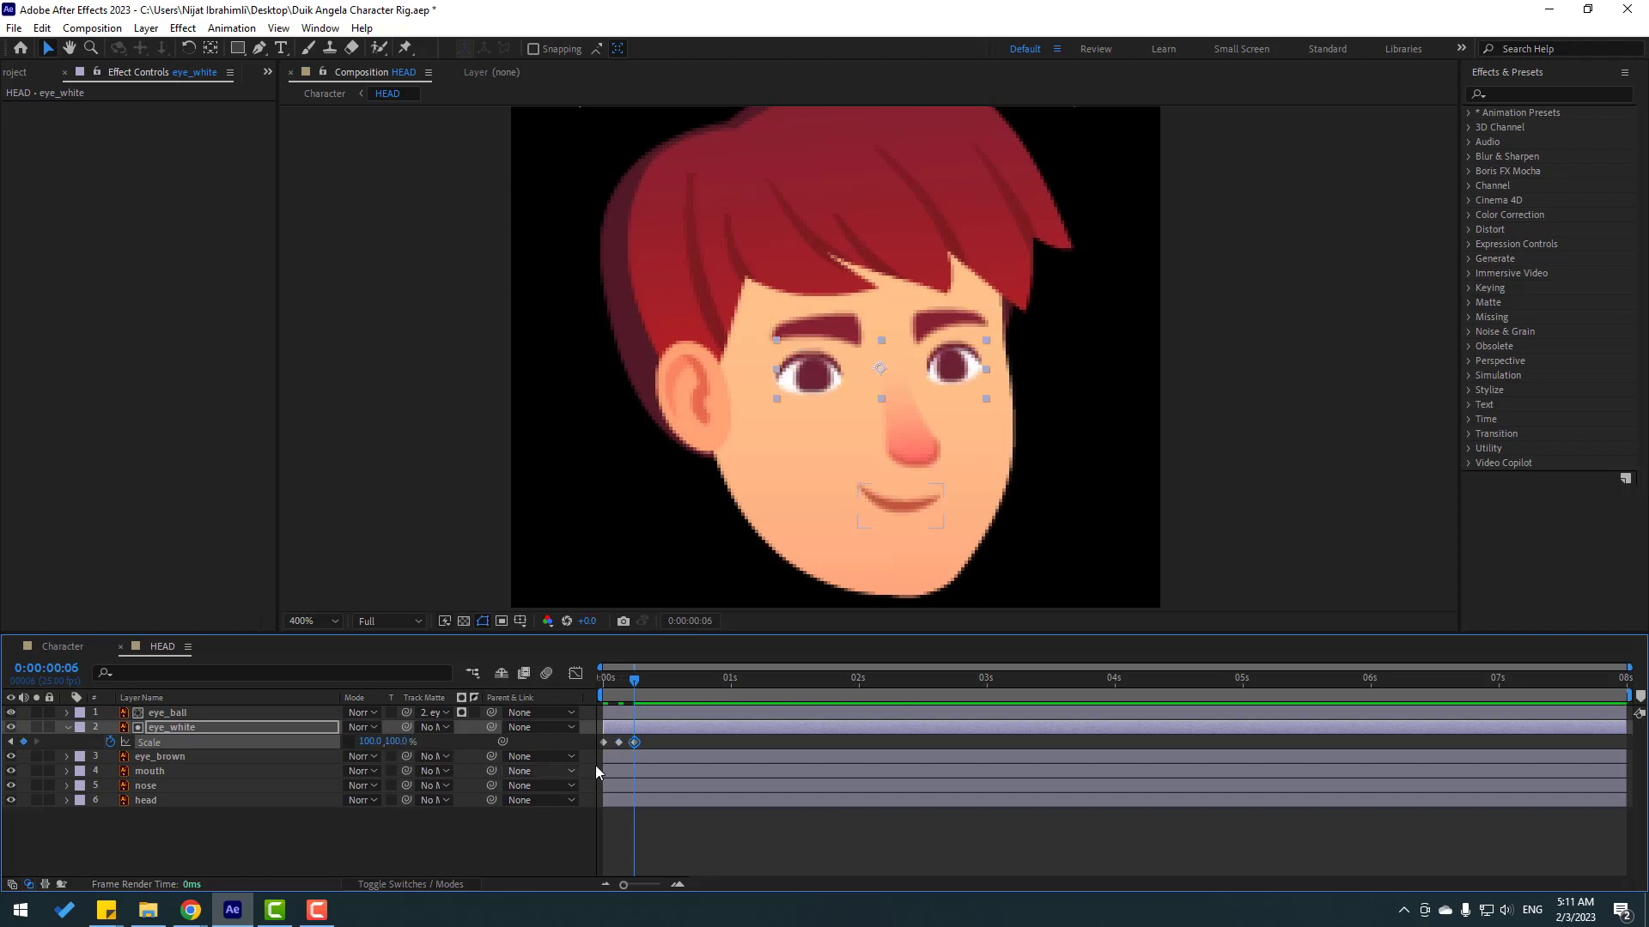
Step: Apply Easy Ease to the three Scale keyframes of the blink on the eye_white layer
right_click(605, 743)
mouse_move(678, 626)
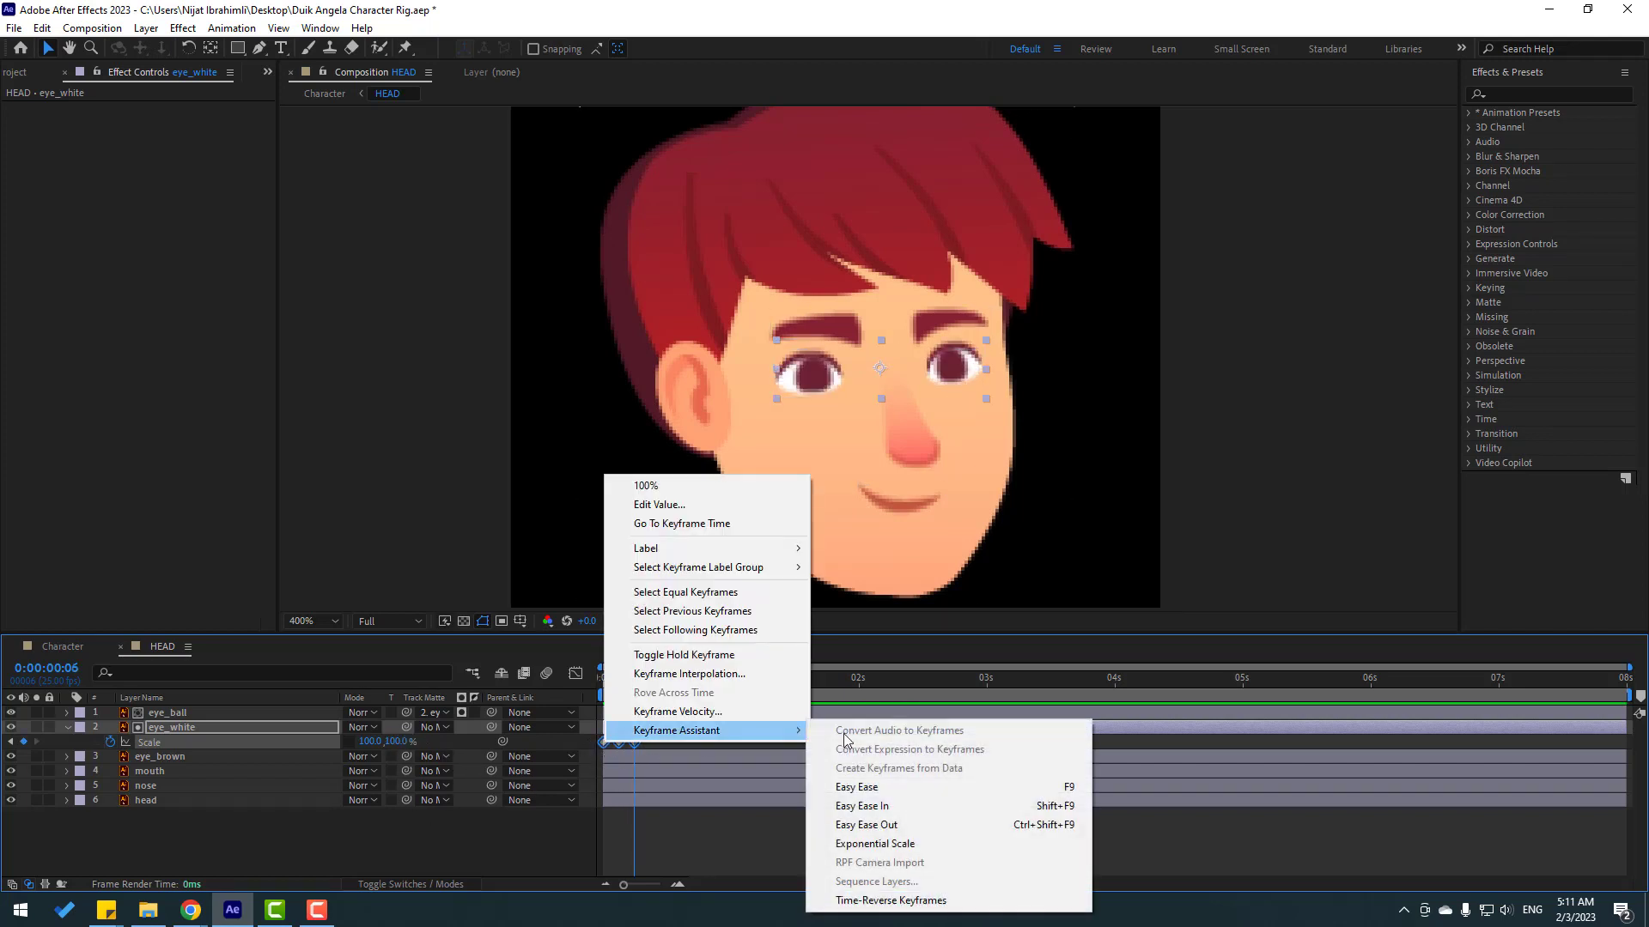
click(861, 784)
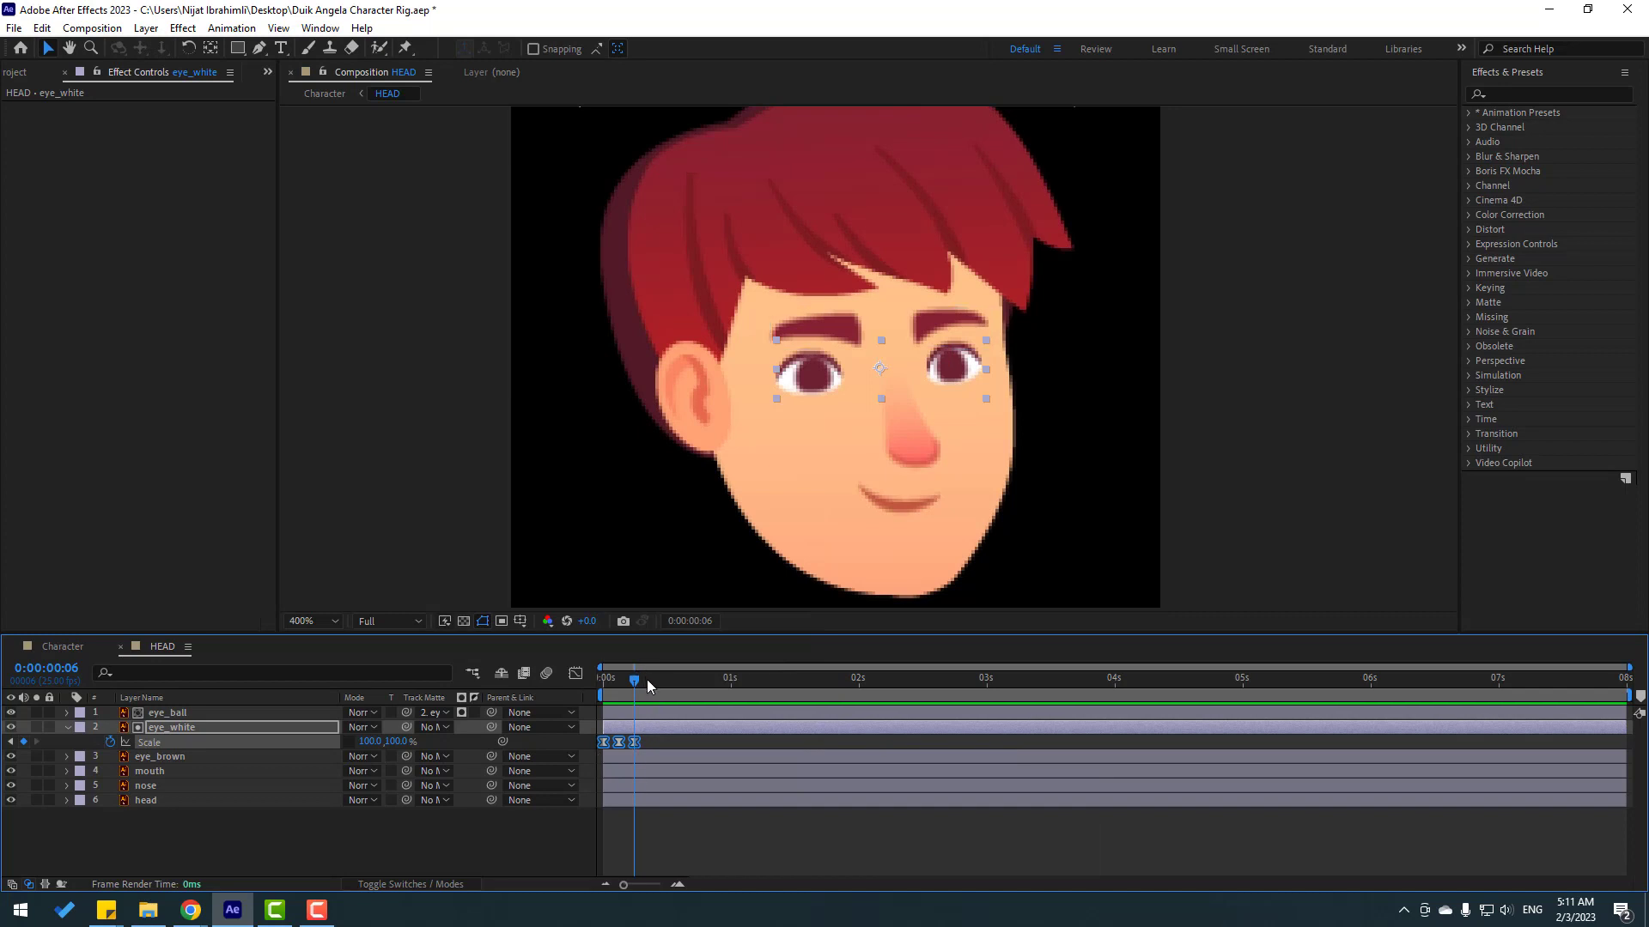
Step: Paste the three blink keyframes on eye_white at about 0.9, 2.3, 3.8 and 5.3 seconds, and preview the blinking
click(719, 684)
key(ctrl+v)
drag(880, 684, 900, 683)
key(ctrl+v)
click(1094, 683)
key(ctrl+v)
drag(1258, 683, 1279, 684)
key(ctrl+v)
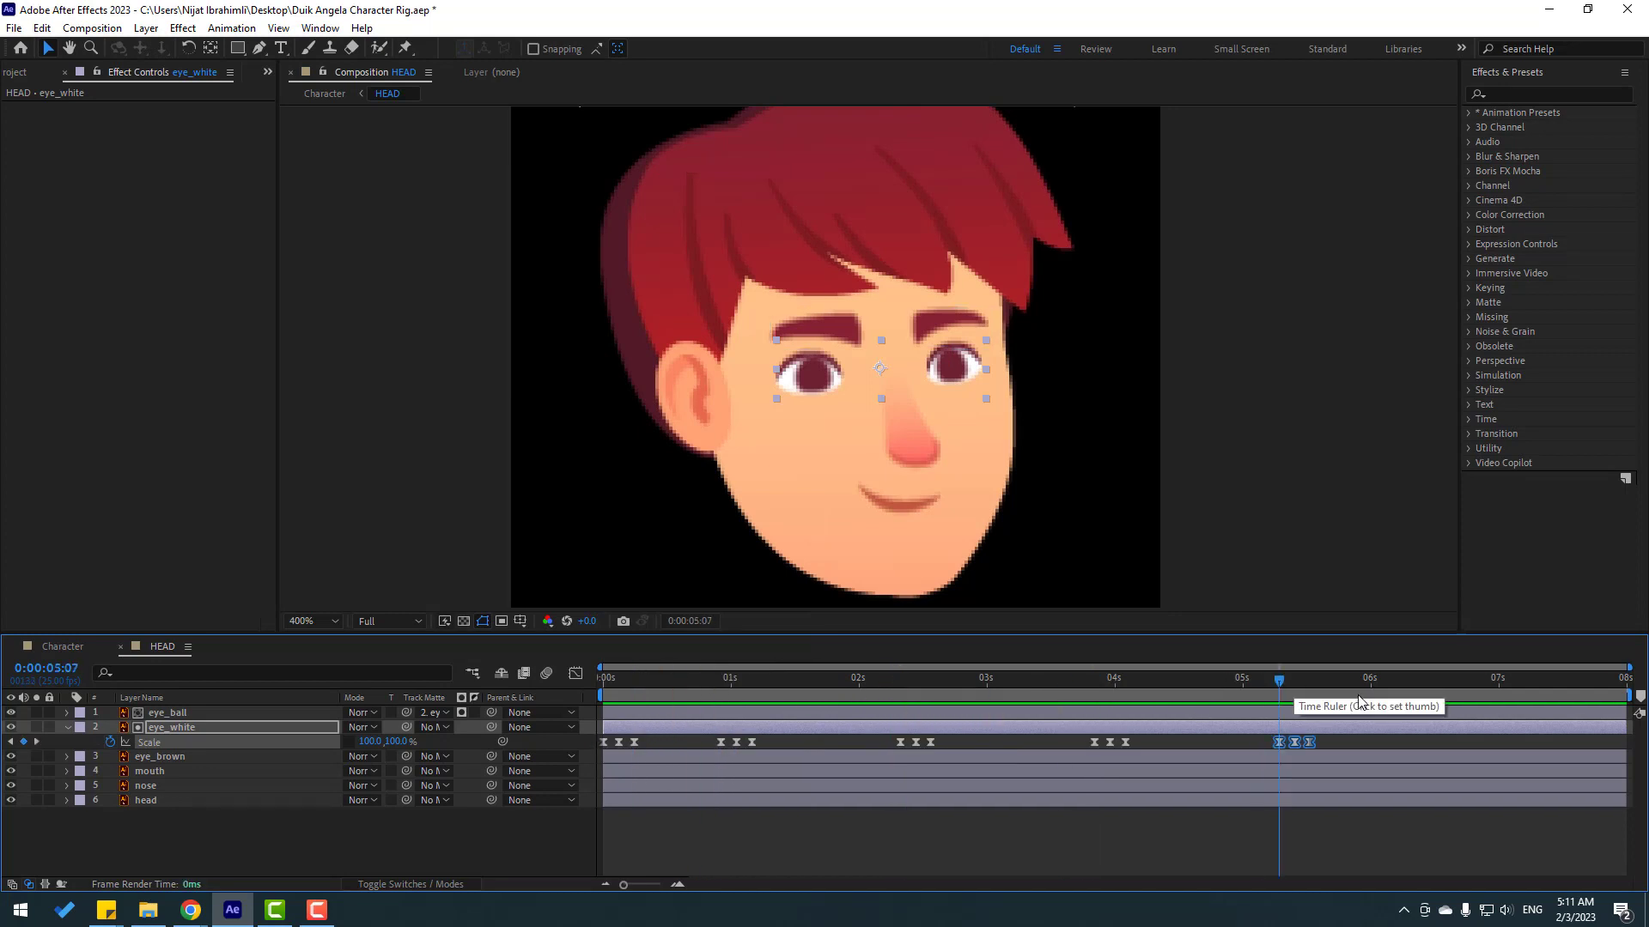
key(space)
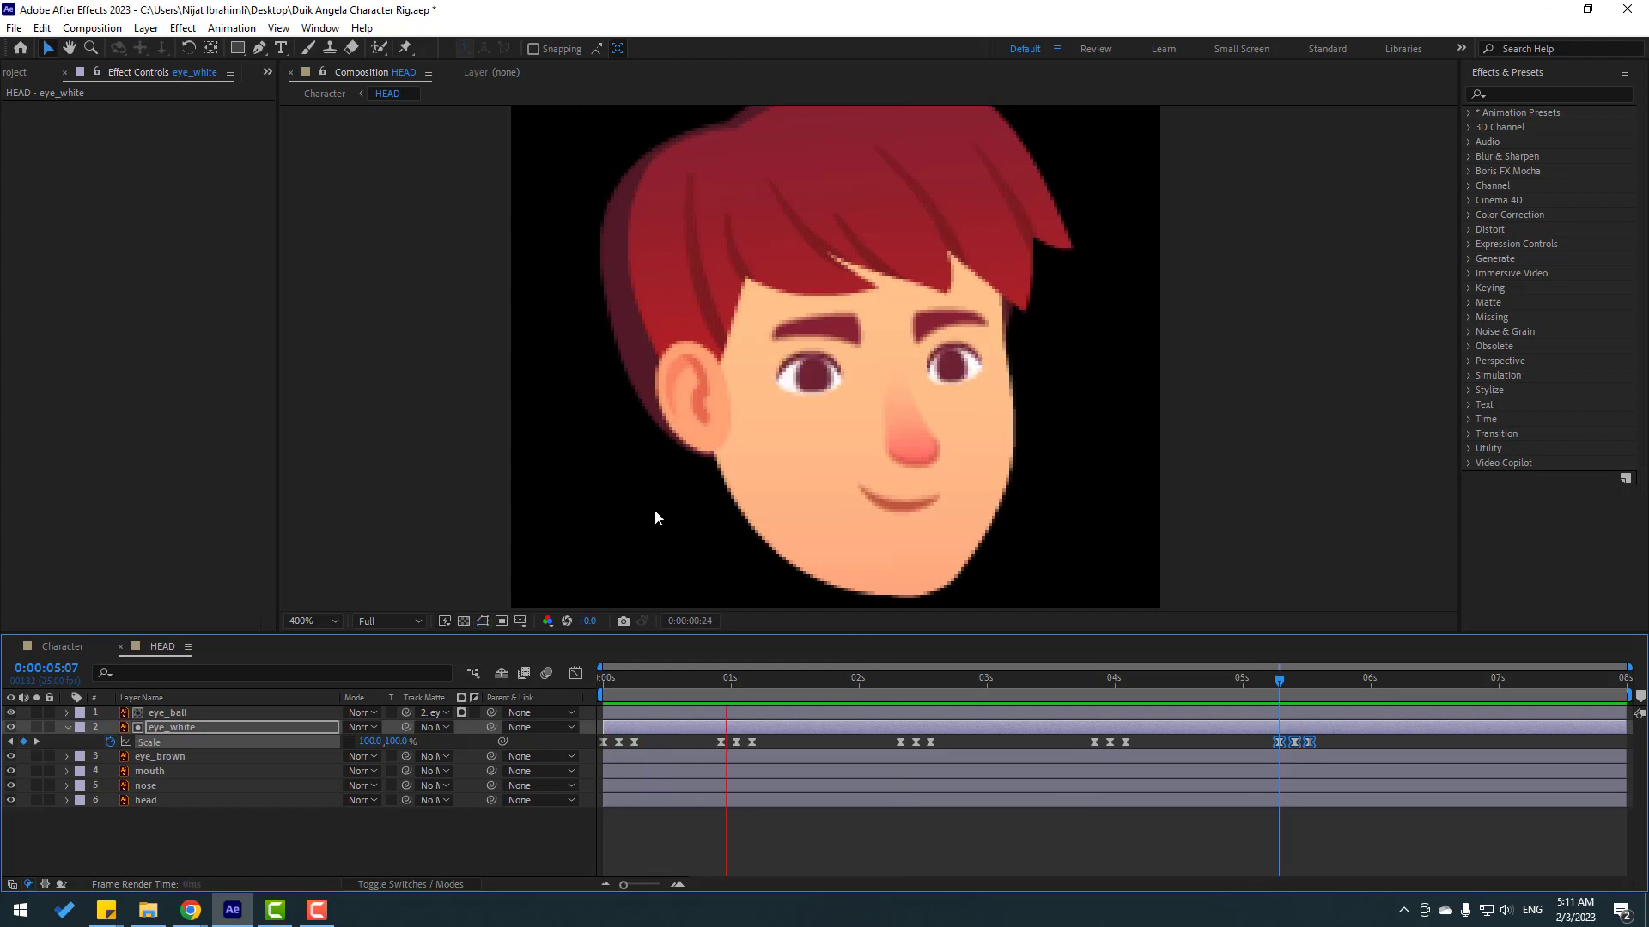
Step: Add a Position keyframe to the eye_ball layer at 0:00:00:08
drag(633, 678, 643, 679)
click(173, 711)
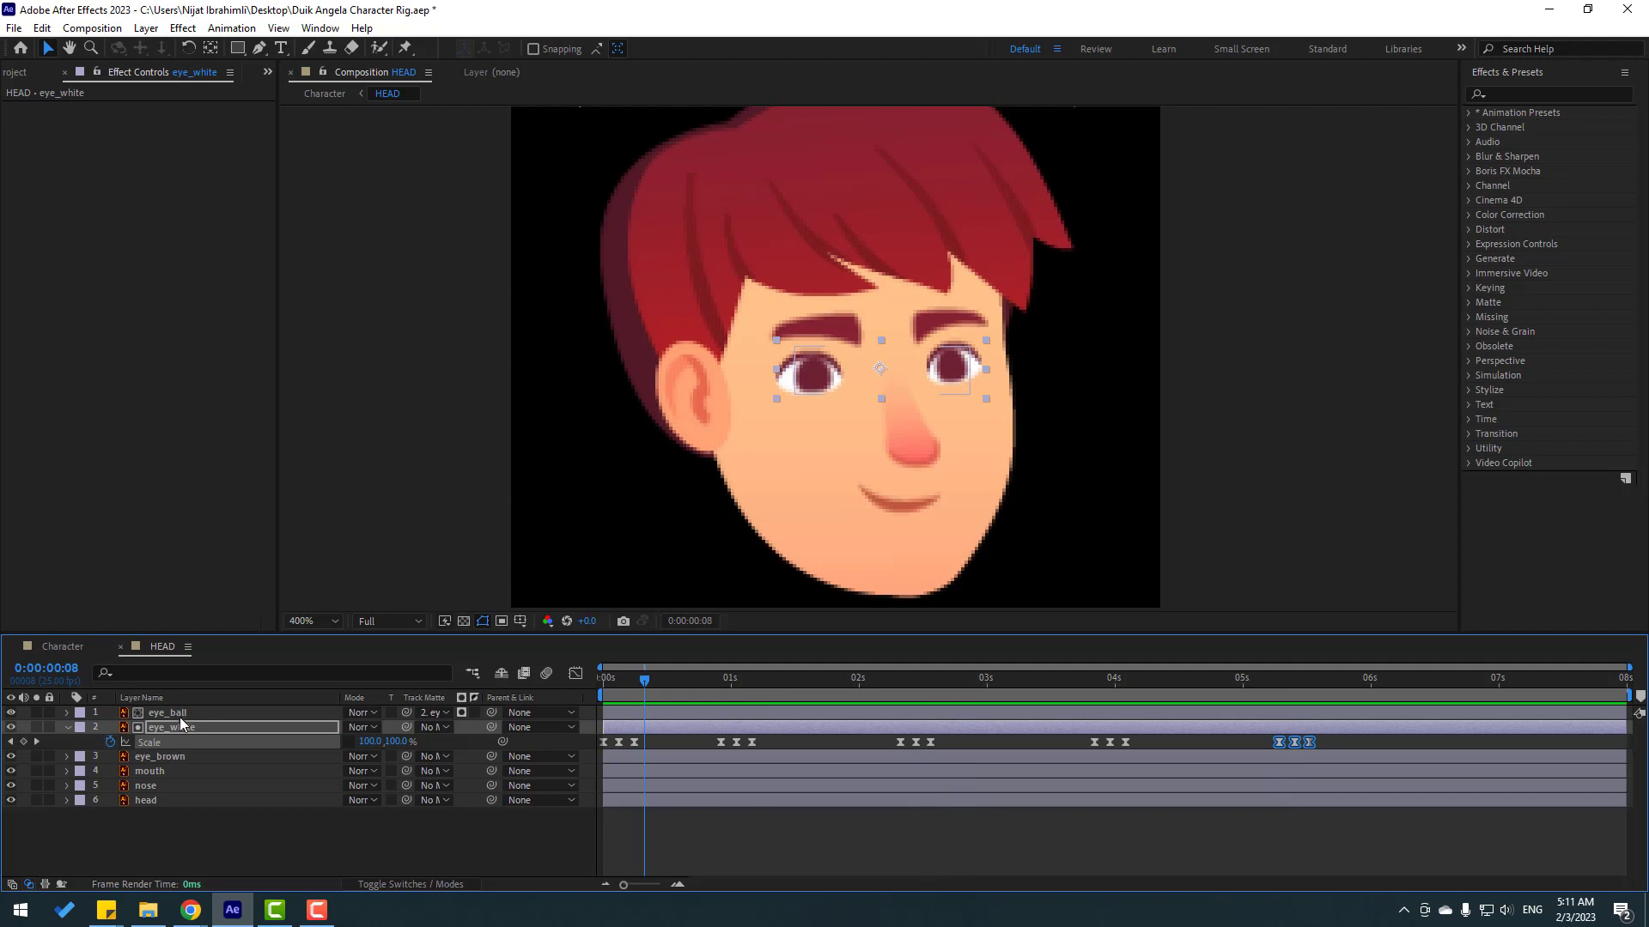
key(p)
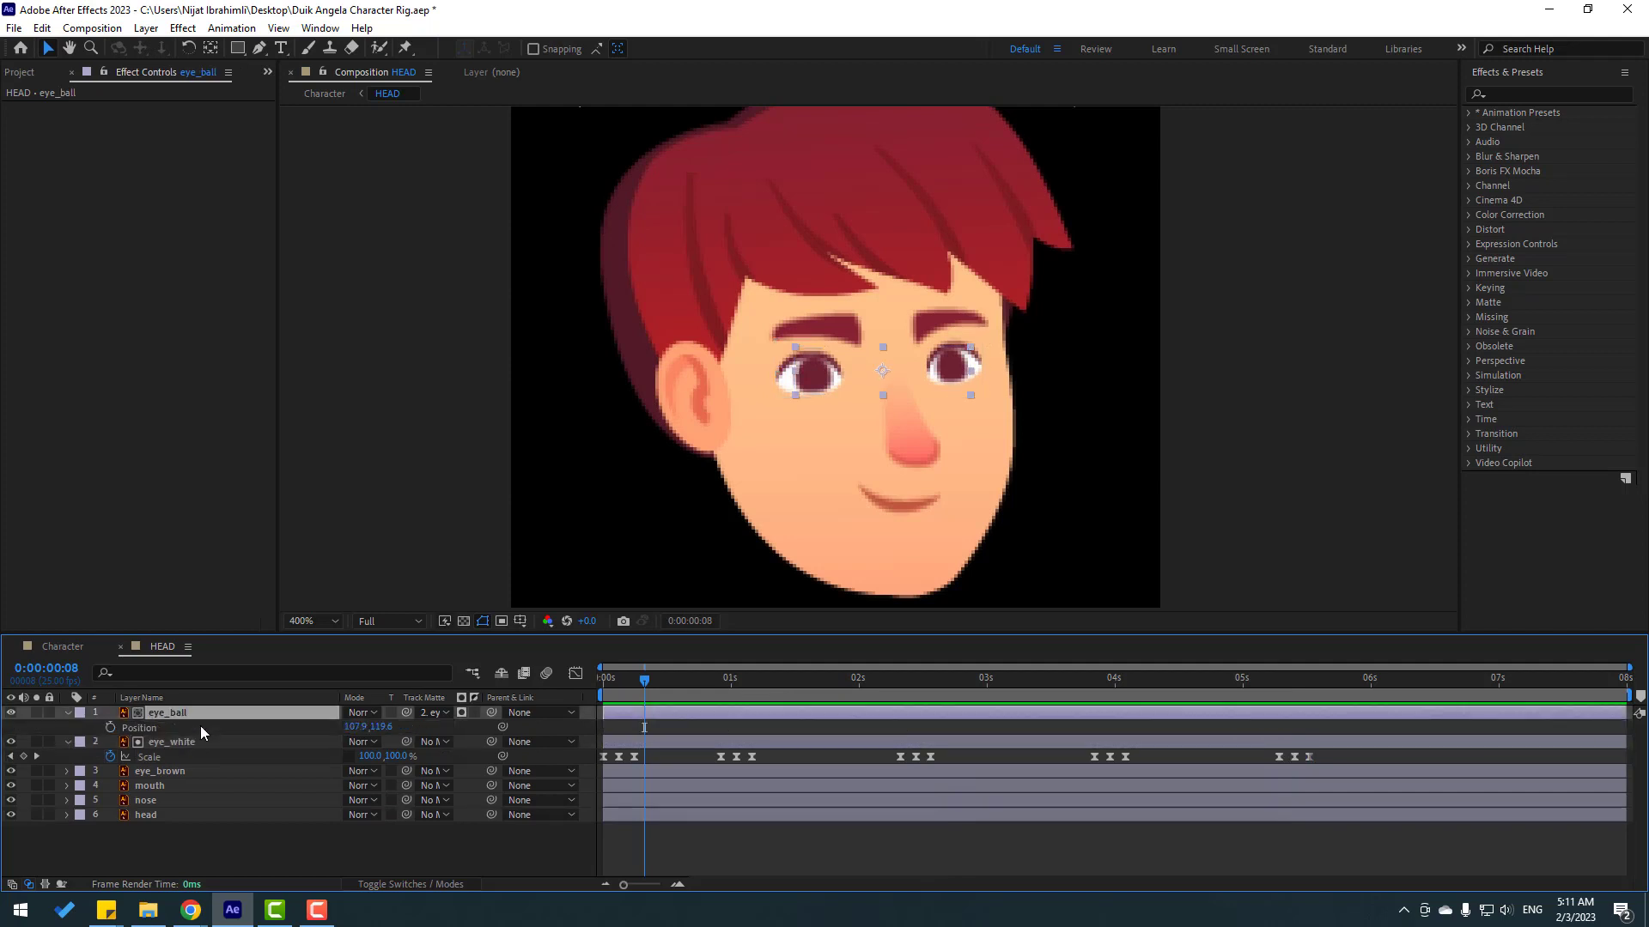
click(110, 727)
Step: At 0:00:00:10, move the eyeballs sideways to the nose-side corner of the near eye, to about 113.6, 118.3
key(period)
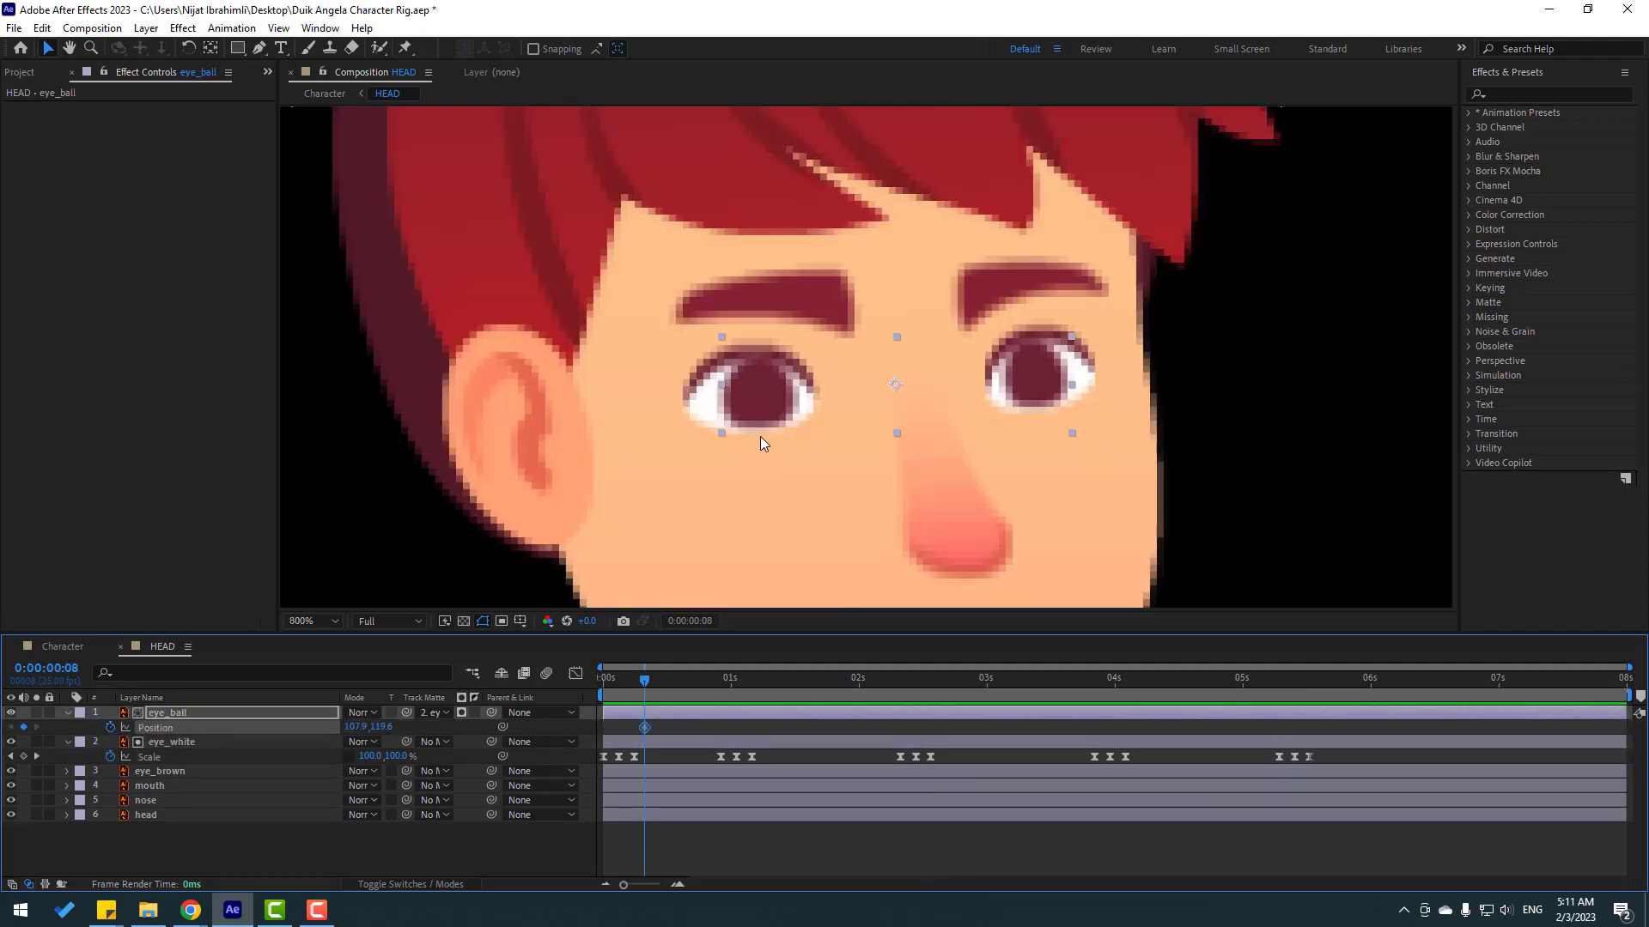
key(Page_Down)
key(Page_Down)
drag(759, 404, 796, 394)
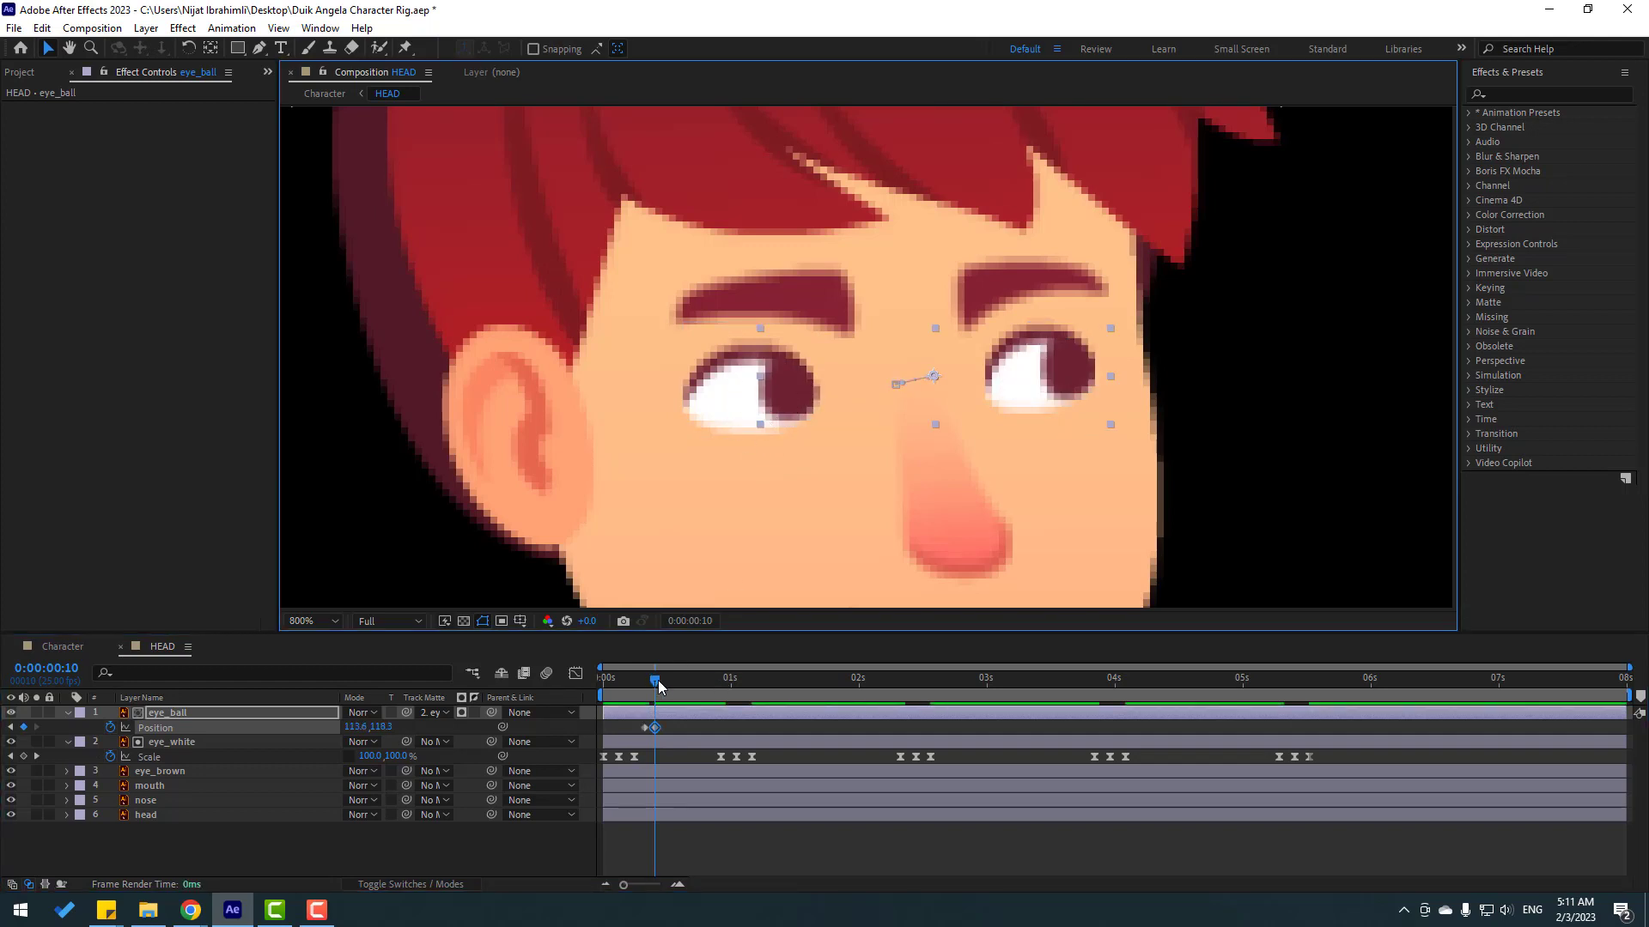
Step: Move the two Position keyframes onto the first blink, shift all Position and Scale keyframes later by about half a second, and preview the motion
drag(656, 682, 625, 726)
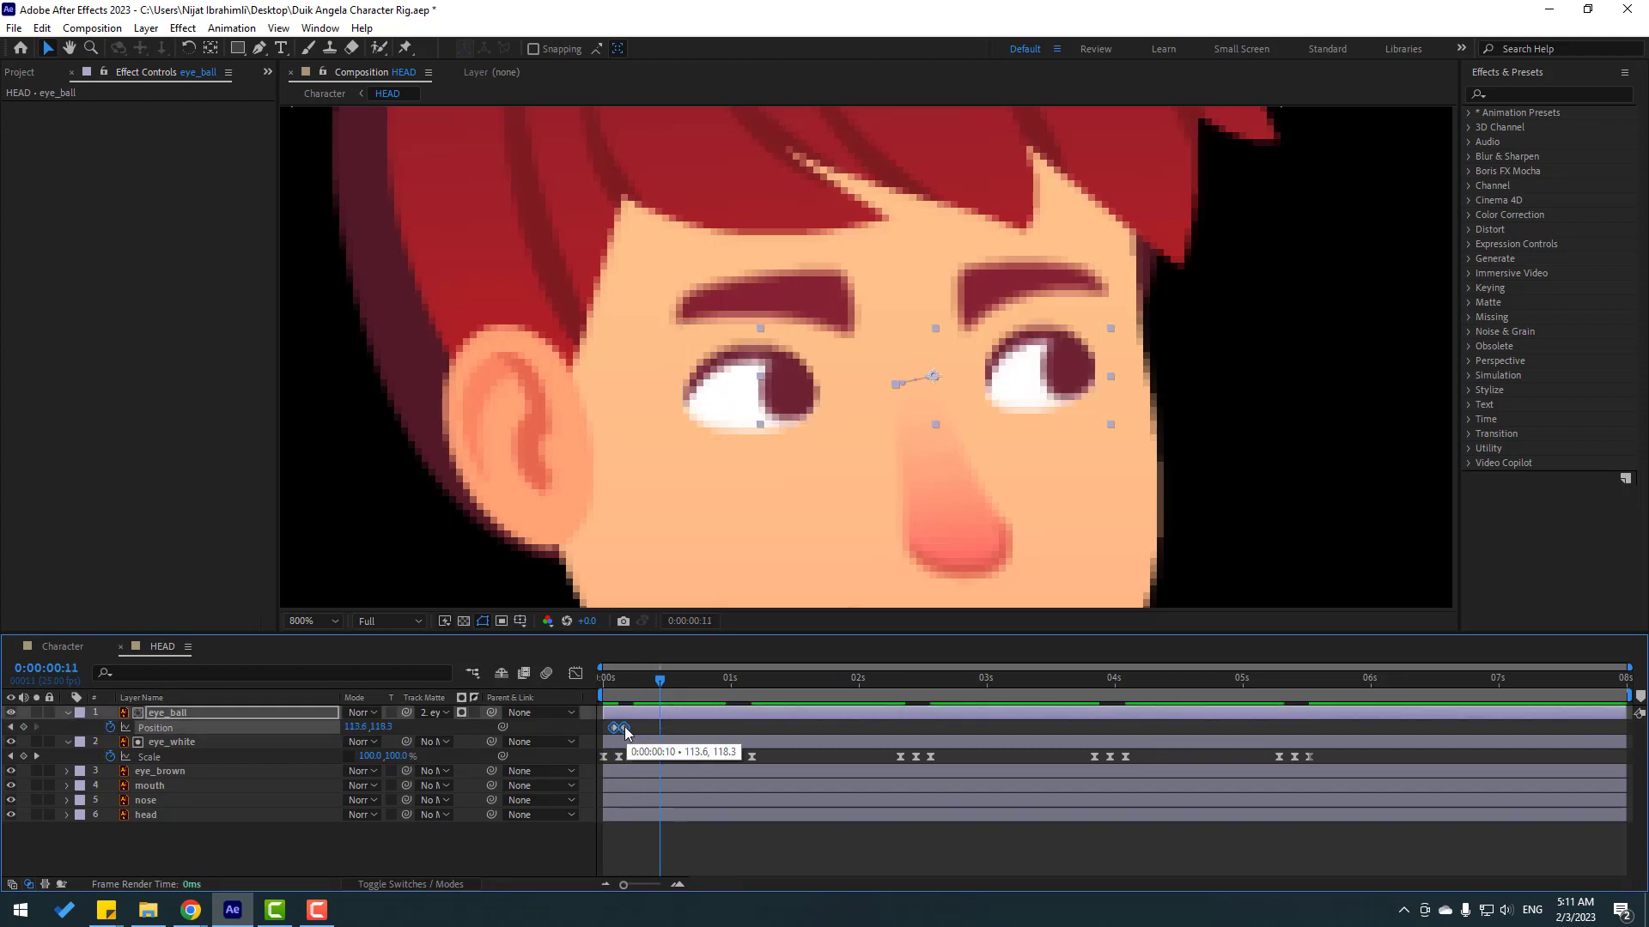
drag(1354, 727, 692, 732)
key(space)
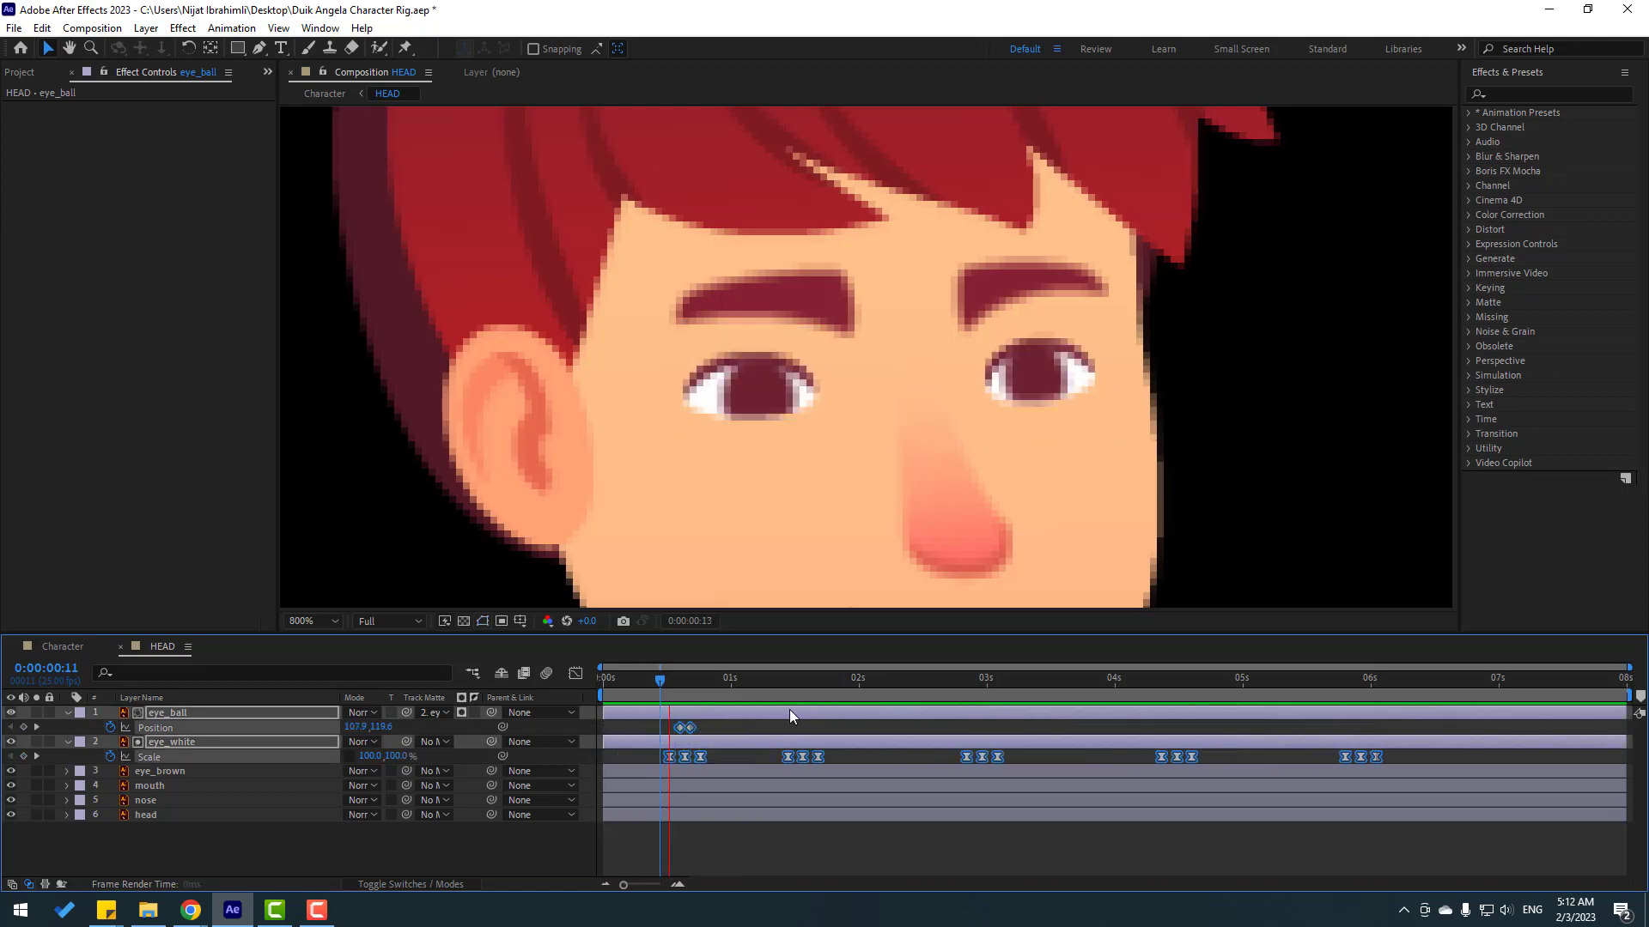
key(space)
Step: Keyframe eye_ball's Position at 0:00:01:08, lower the eyeballs to about 112.3, 122.3 at 0:00:01:10, and move both keyframes onto the second blink
drag(724, 683, 773, 693)
click(792, 723)
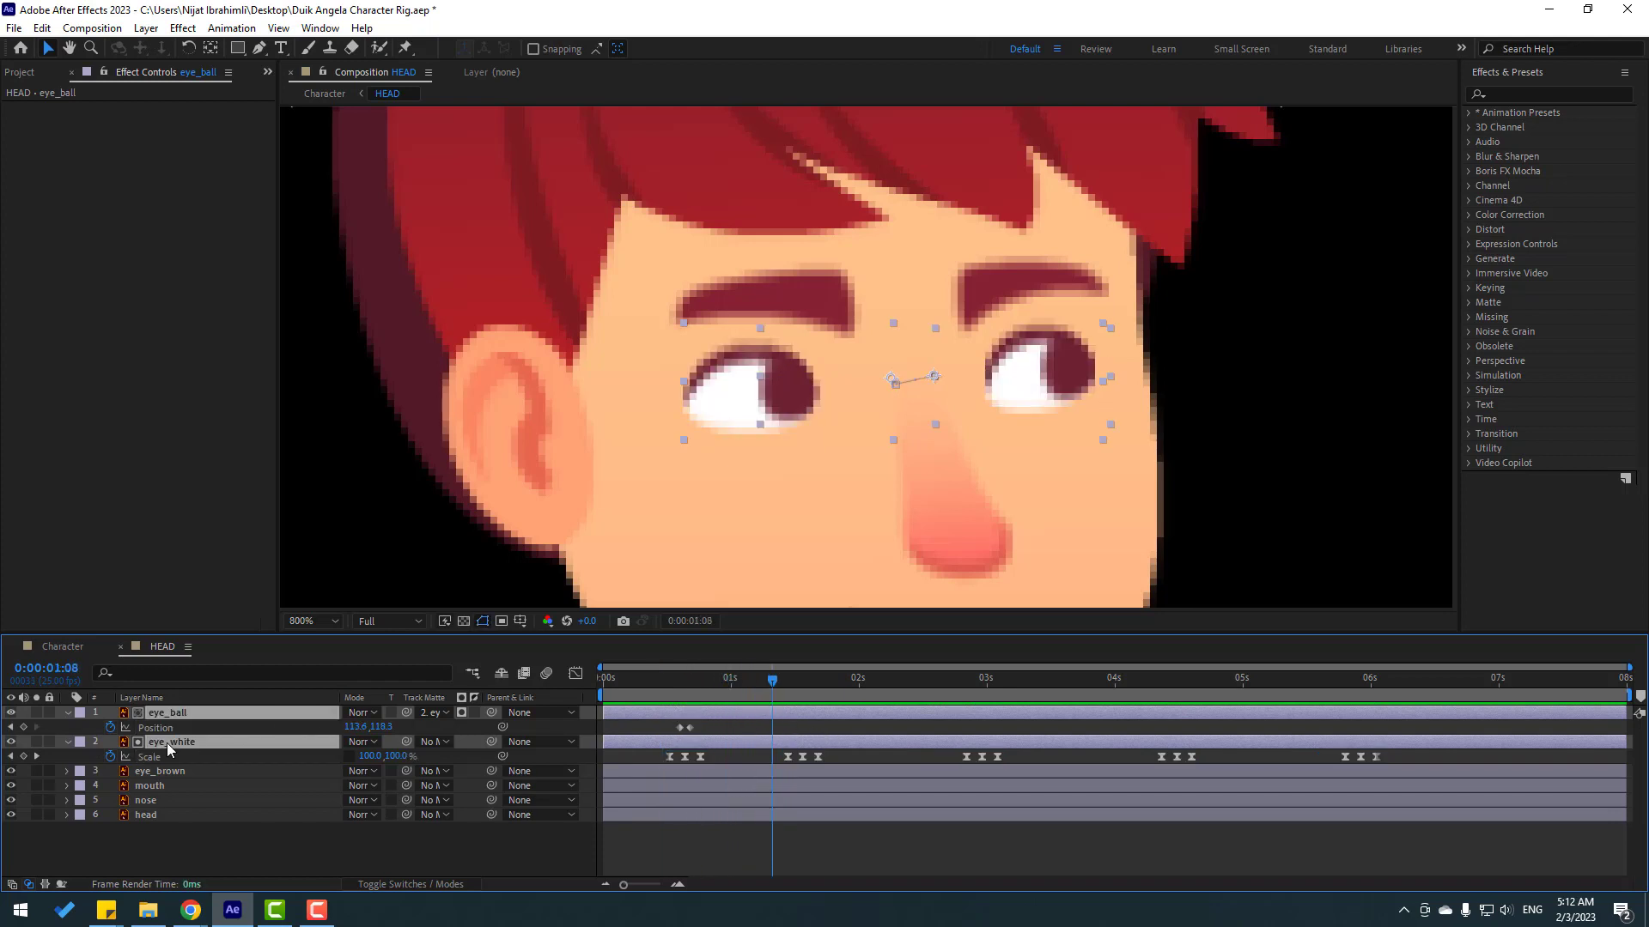
click(101, 853)
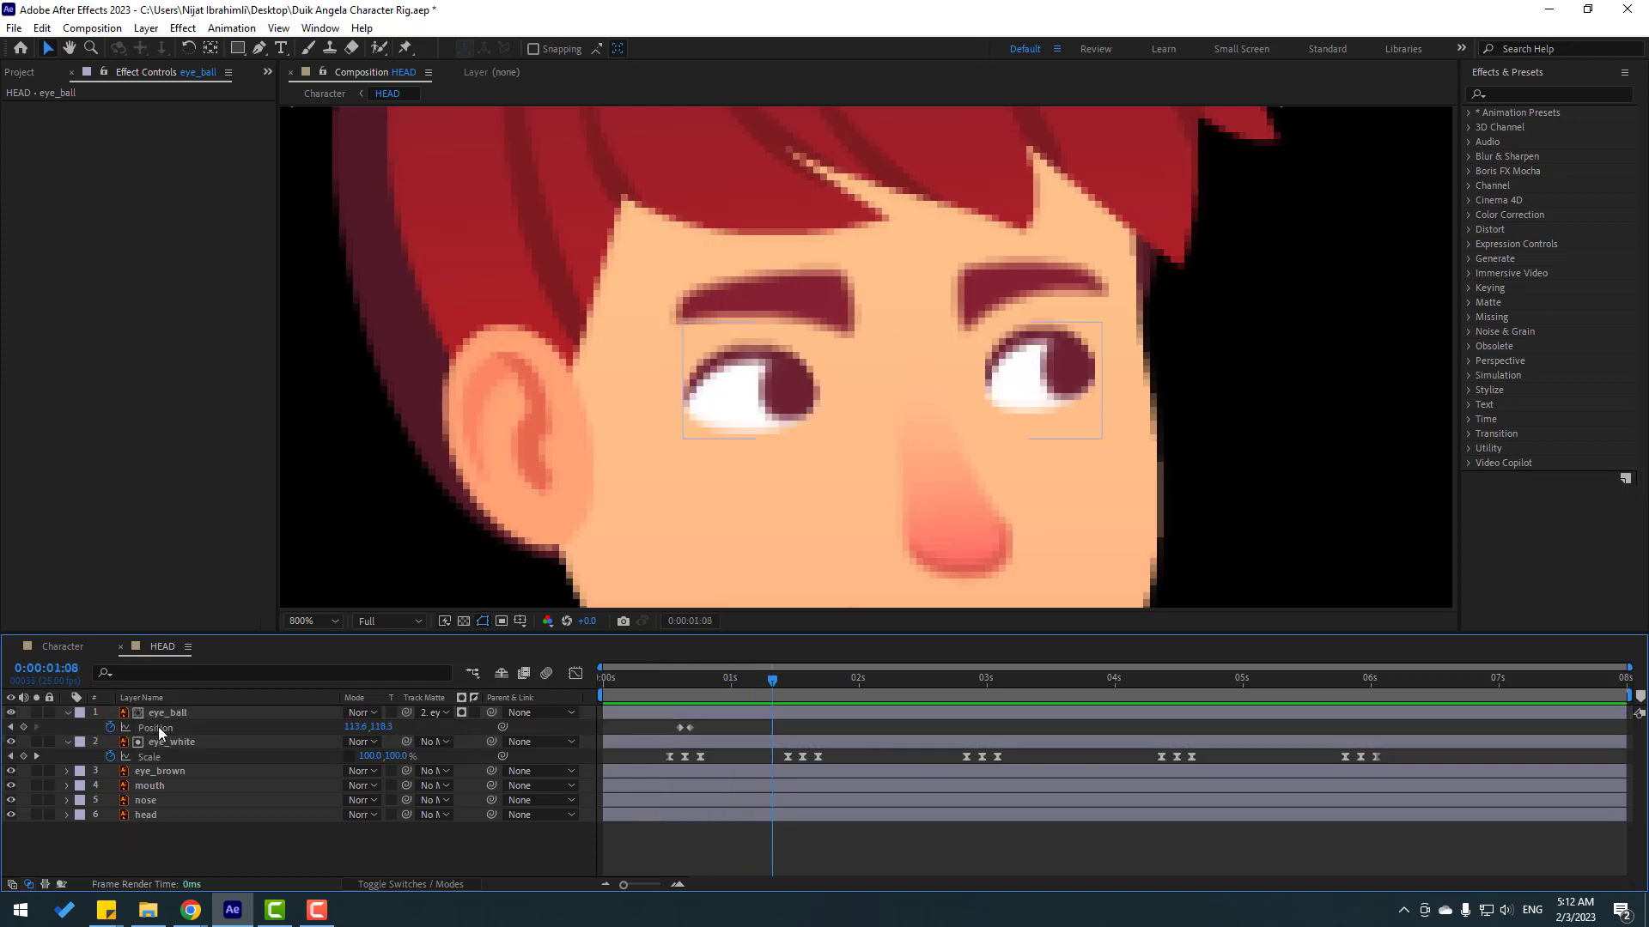
click(23, 728)
key(Page_Down)
key(Page_Down)
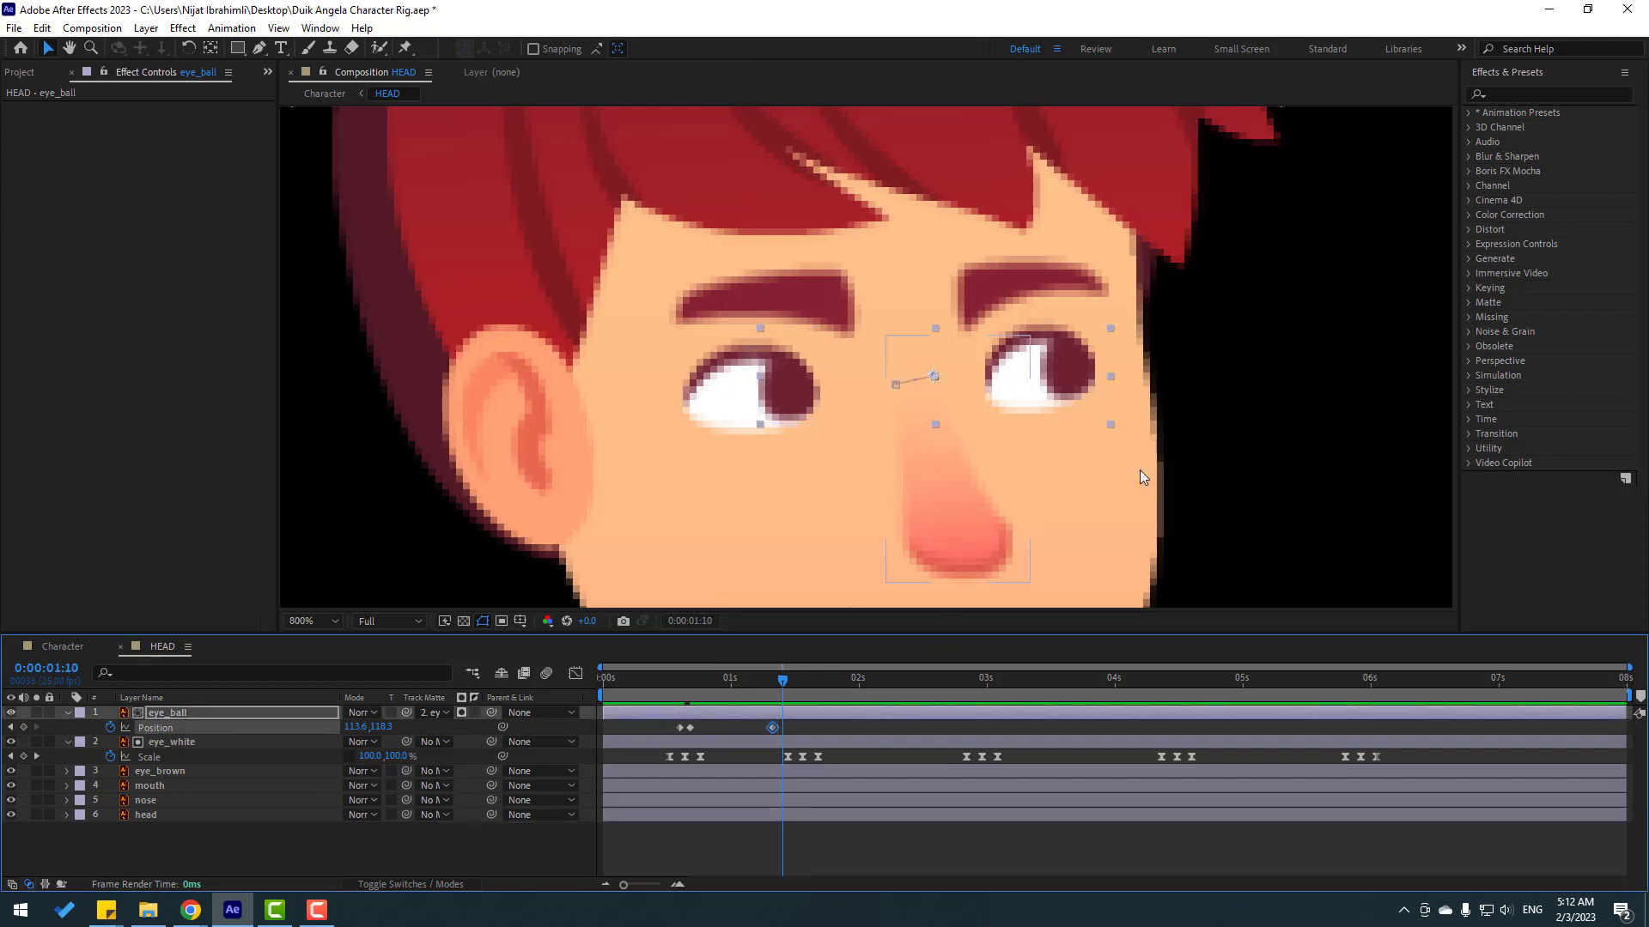
drag(768, 399, 776, 422)
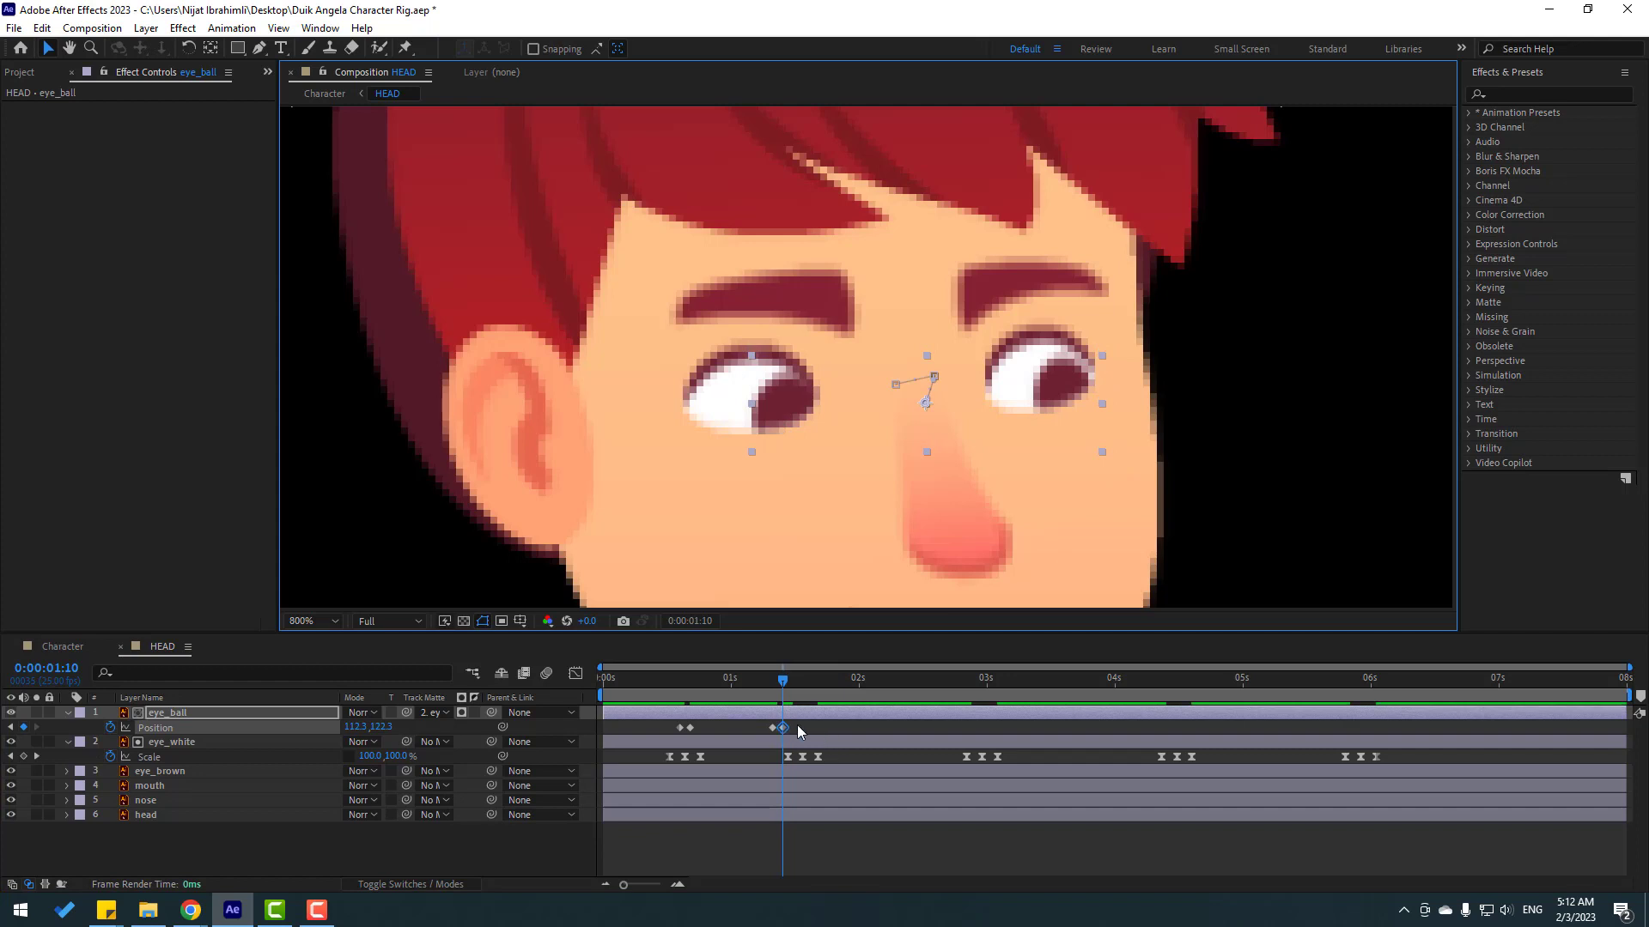
mouse_move(797, 723)
mouse_down()
mouse_move(769, 736)
mouse_move(803, 730)
mouse_up()
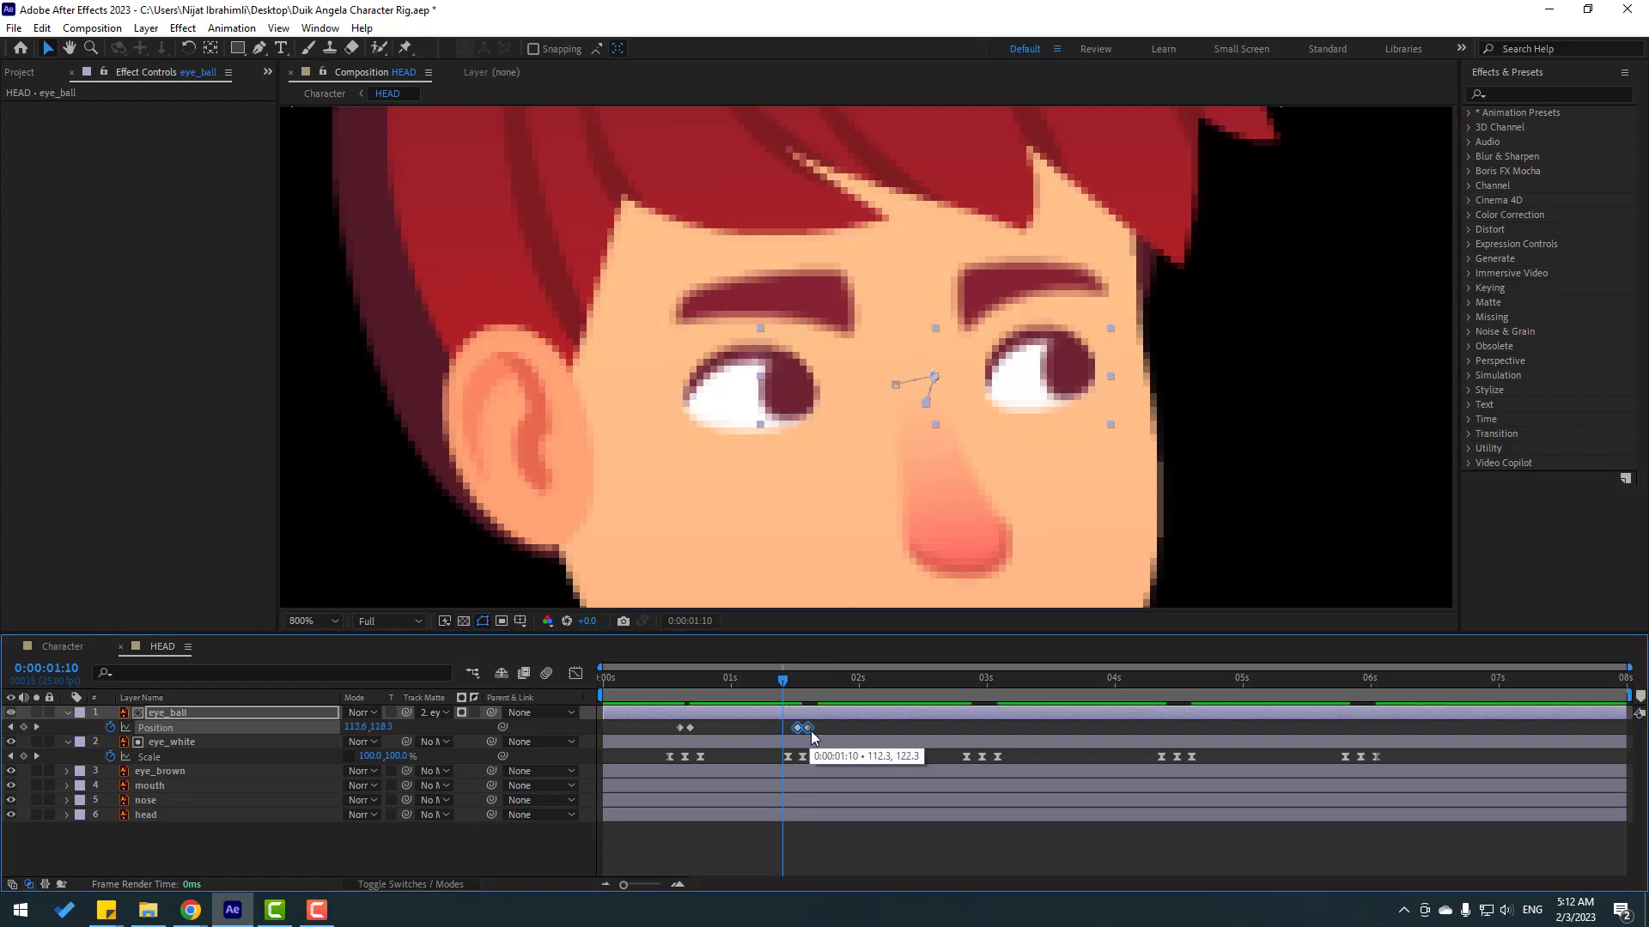
Step: Keyframe eye_ball's Position at 0:00:02:04, recentre the eyeballs in the eyes at 0:00:02:06, and move both keyframes onto the third blink
mouse_move(852, 679)
mouse_down()
mouse_move(758, 684)
mouse_move(845, 697)
mouse_move(647, 697)
mouse_move(868, 702)
mouse_up()
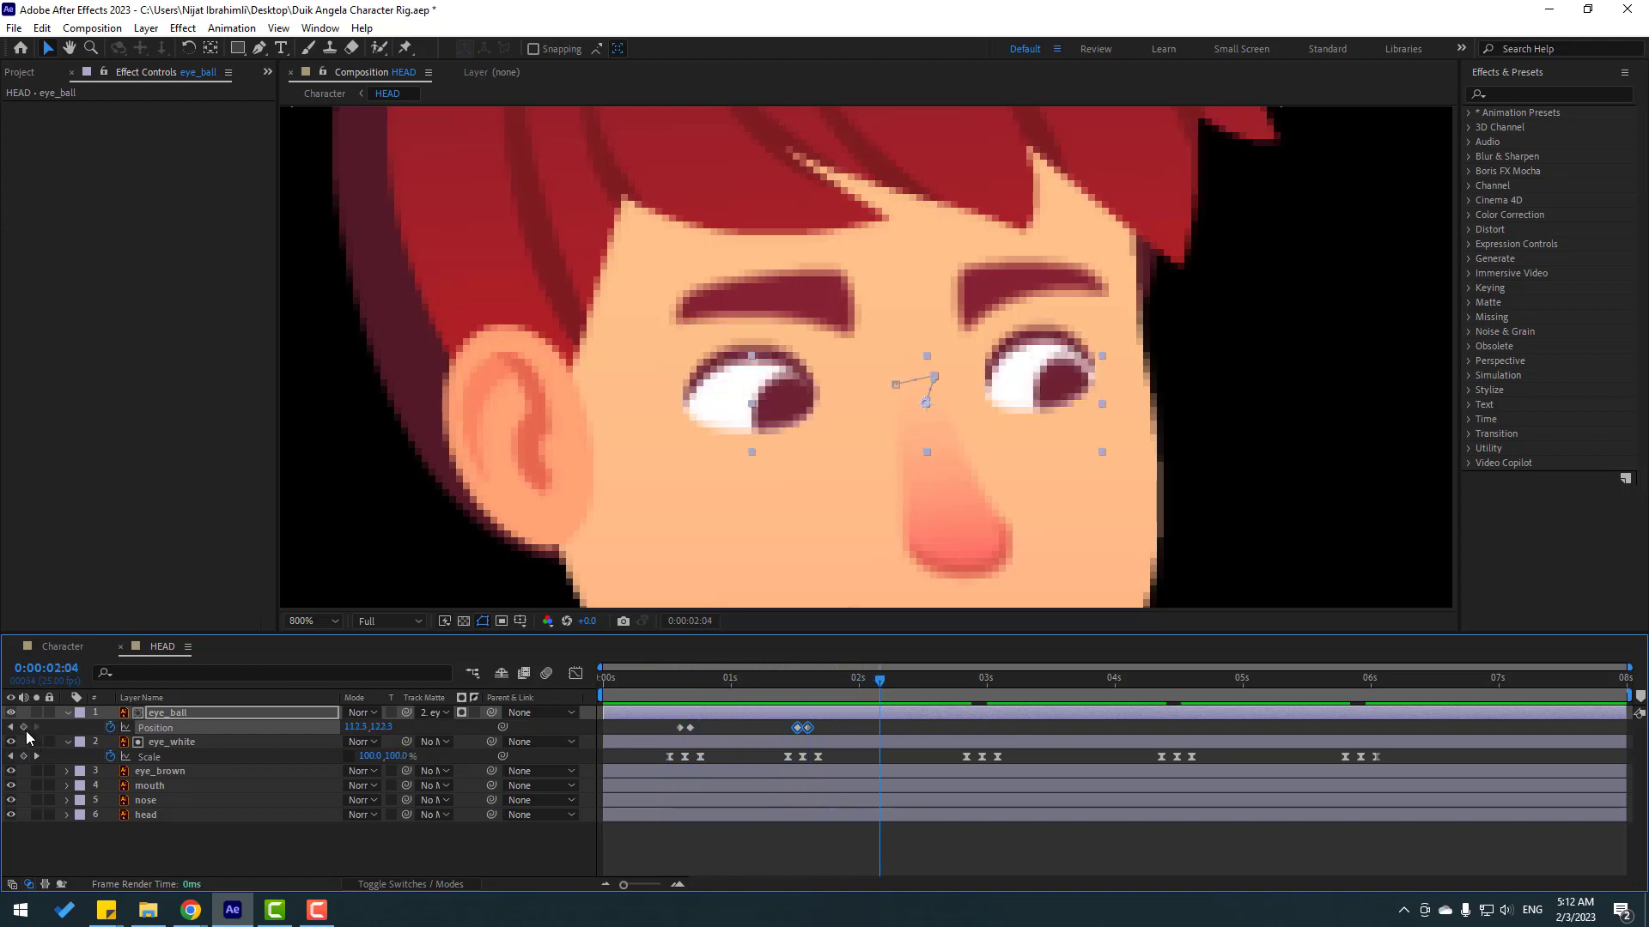
click(24, 728)
key(Page_Down)
key(Page_Down)
drag(783, 425, 751, 406)
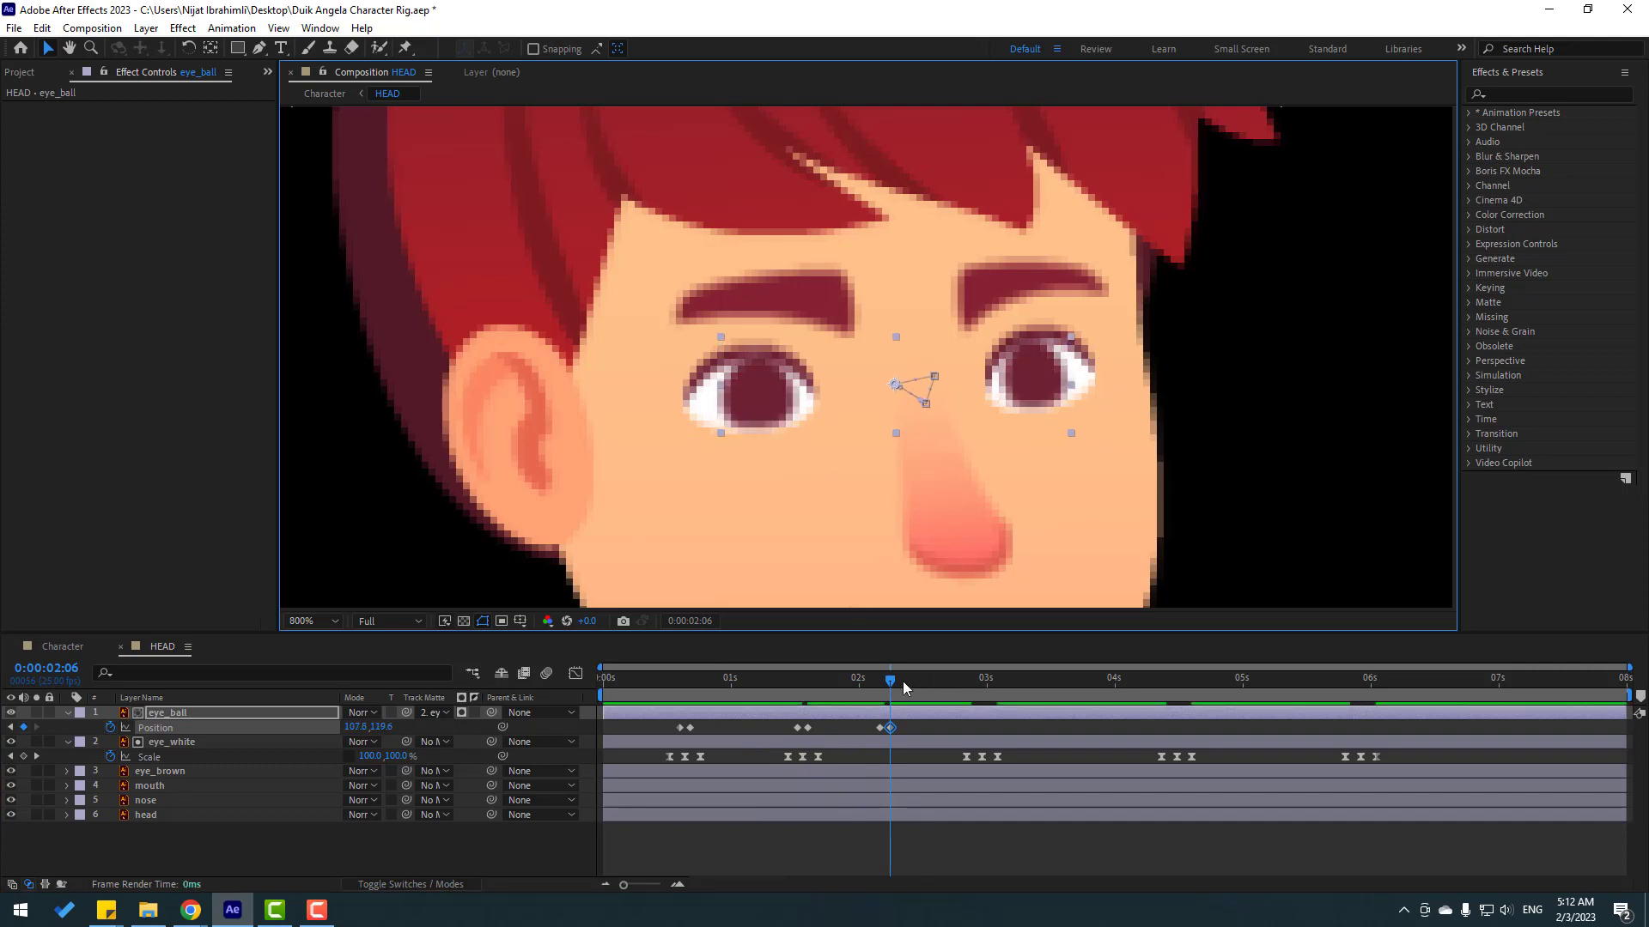
drag(904, 682, 925, 683)
drag(912, 721, 874, 734)
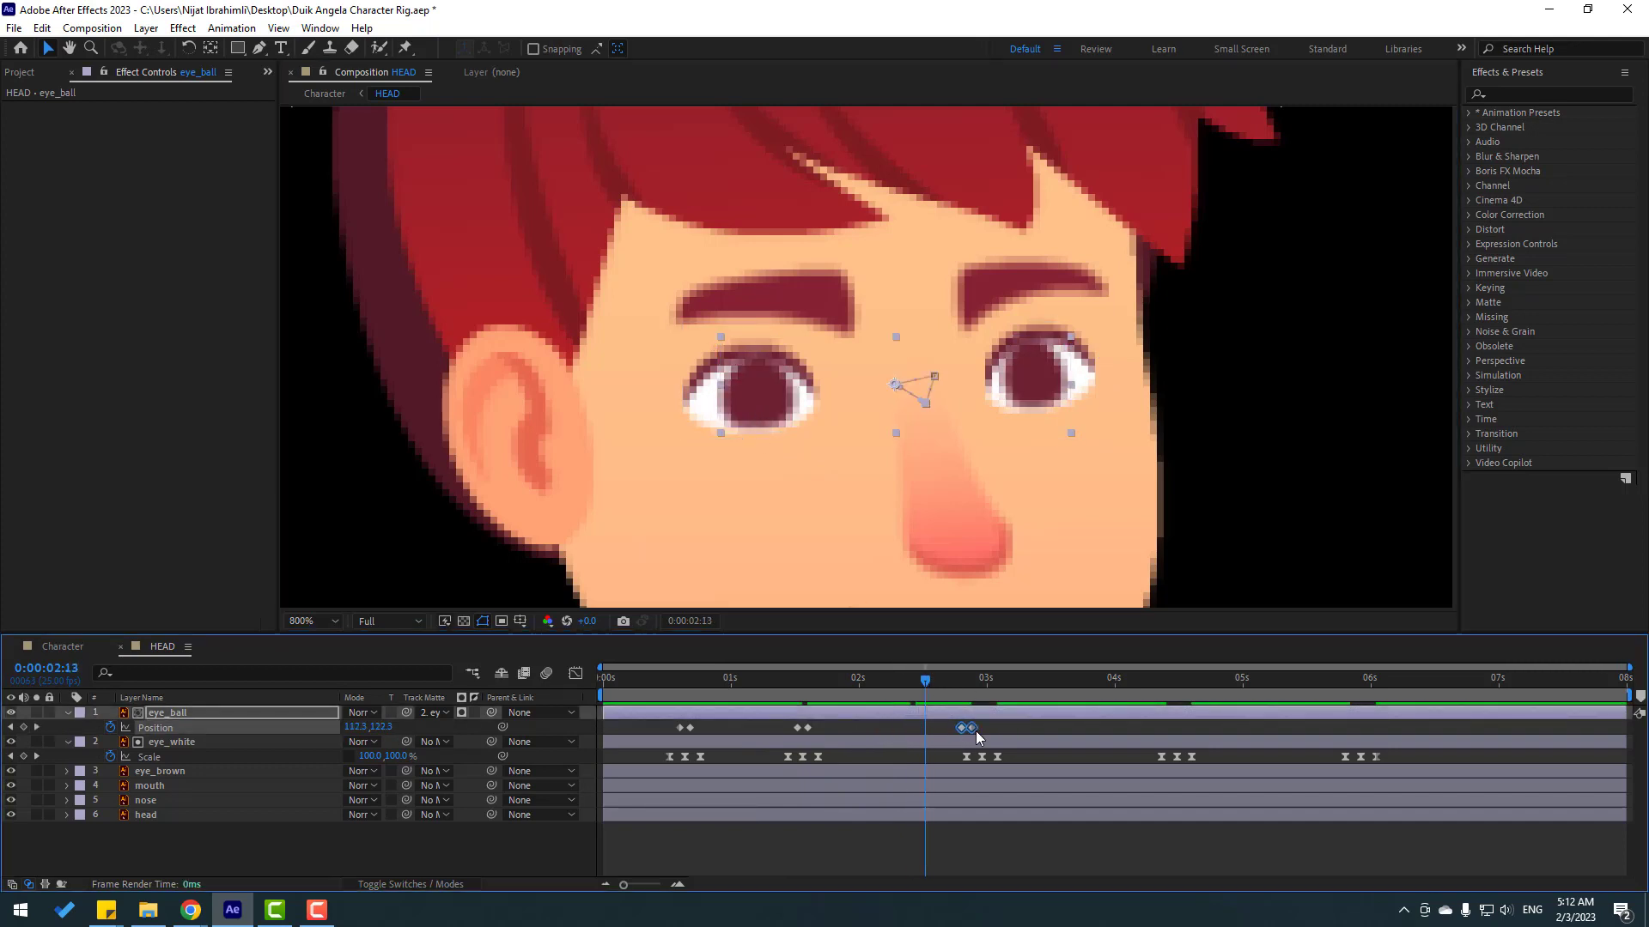
drag(975, 730, 985, 730)
Step: At 0:00:03:15, shift the eyeballs toward the ear to about 102.8, 120.1, move this keyframe pair onto the fourth blink, and preview the animation
click(1049, 682)
key(Page_Down)
key(Page_Down)
drag(753, 405, 720, 406)
key(comma)
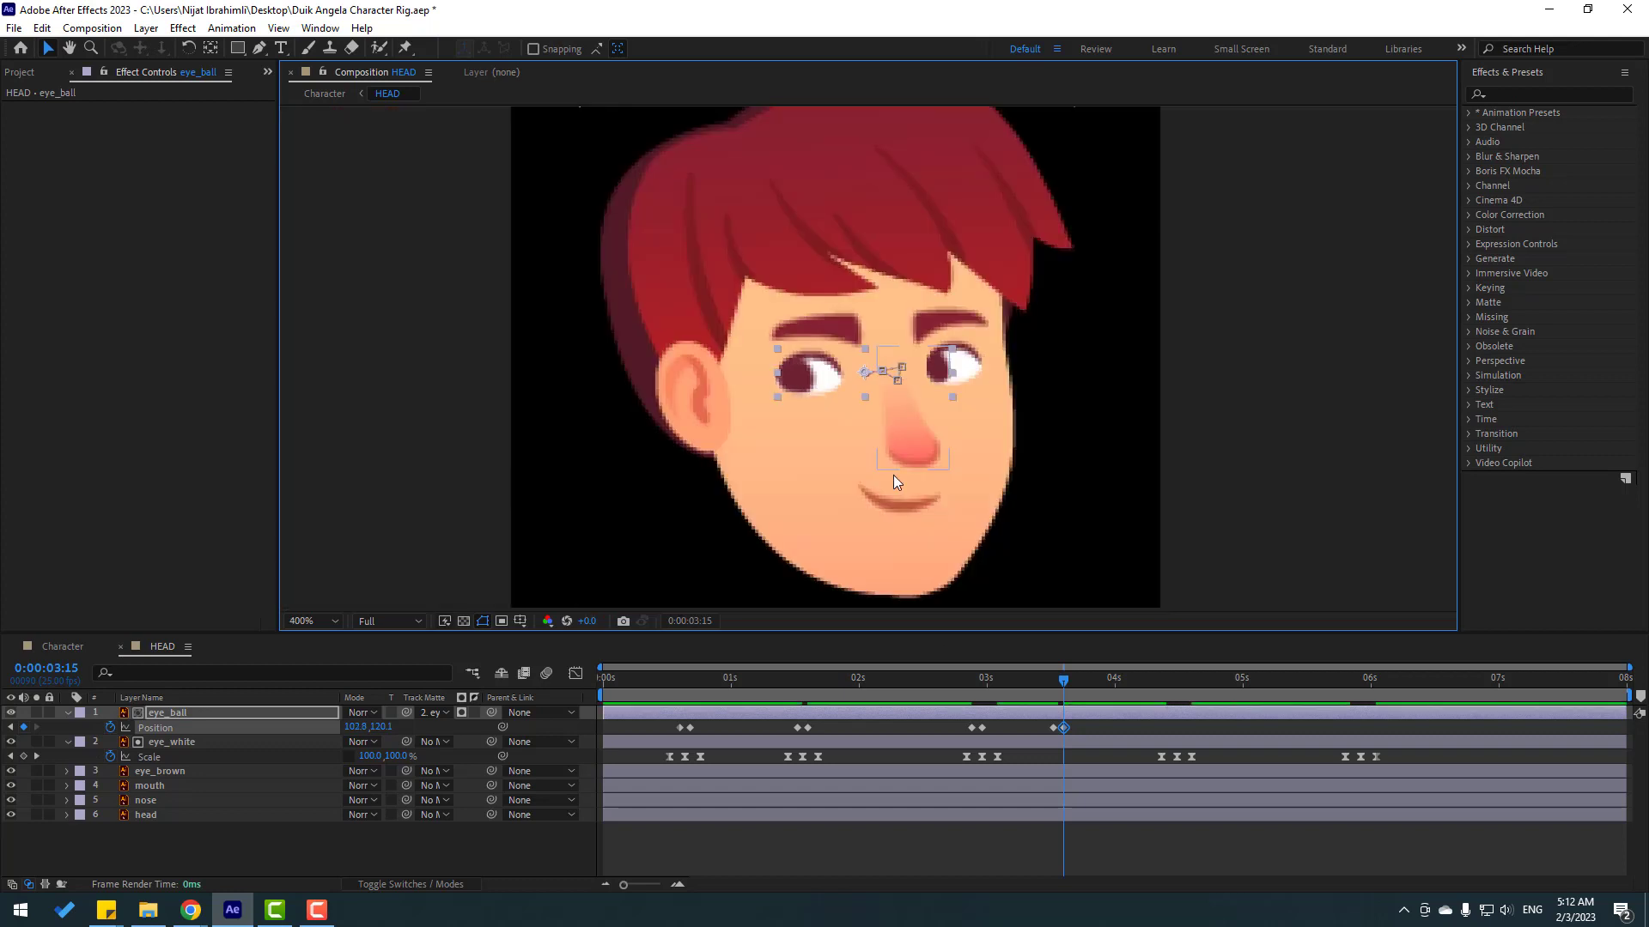
drag(1085, 723, 1182, 730)
key(space)
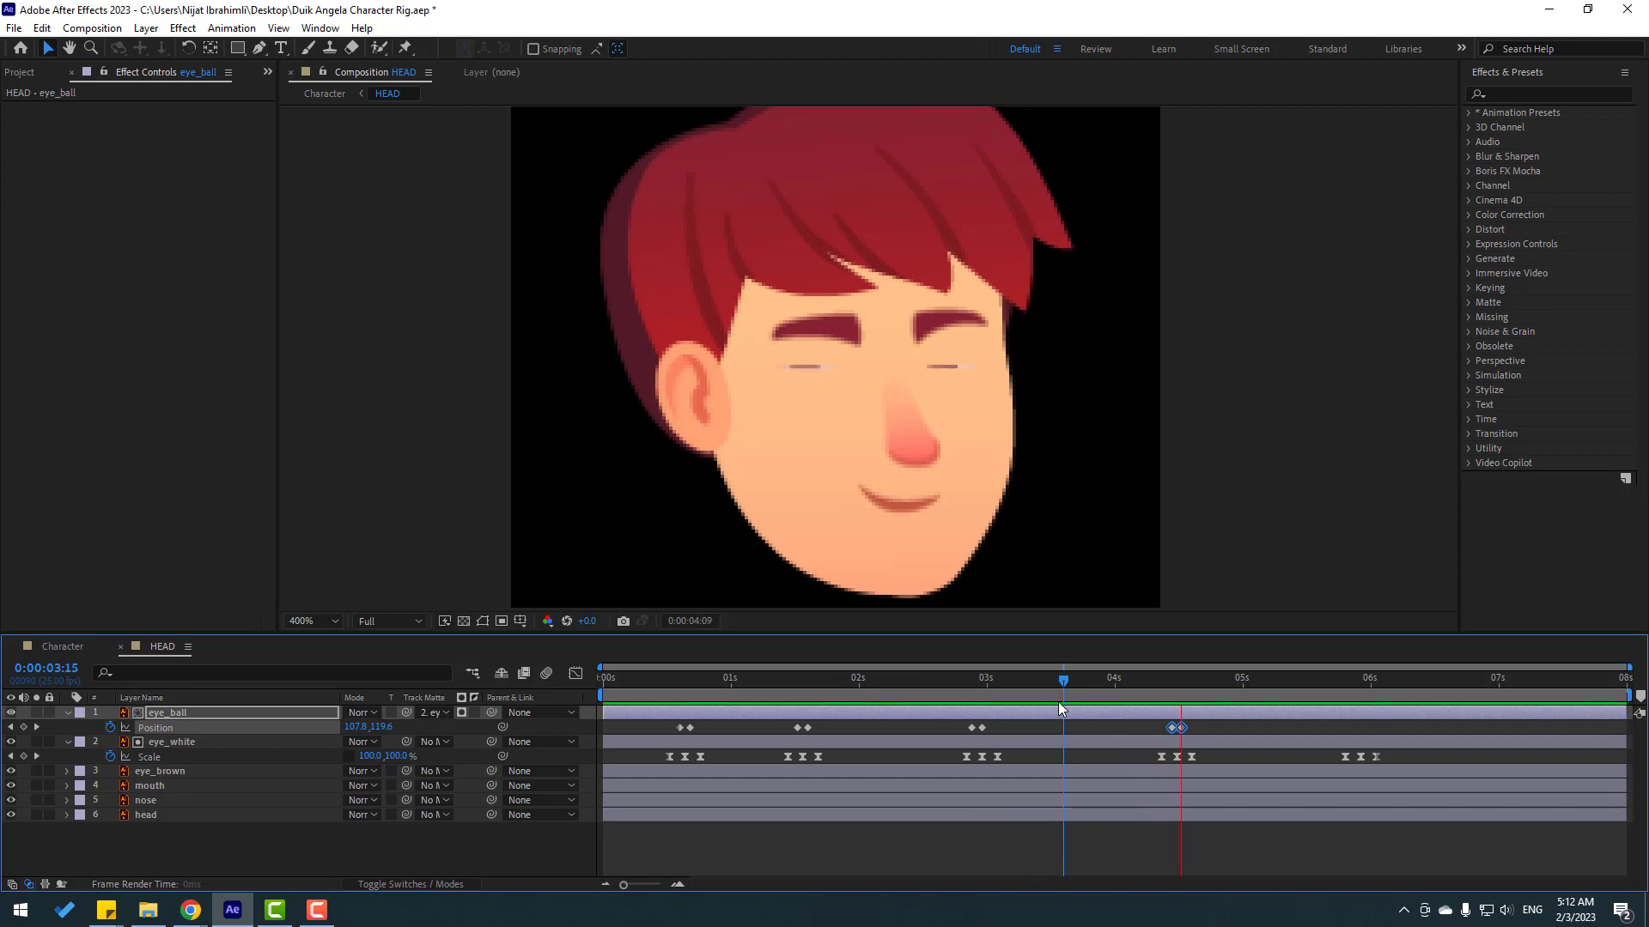
key(space)
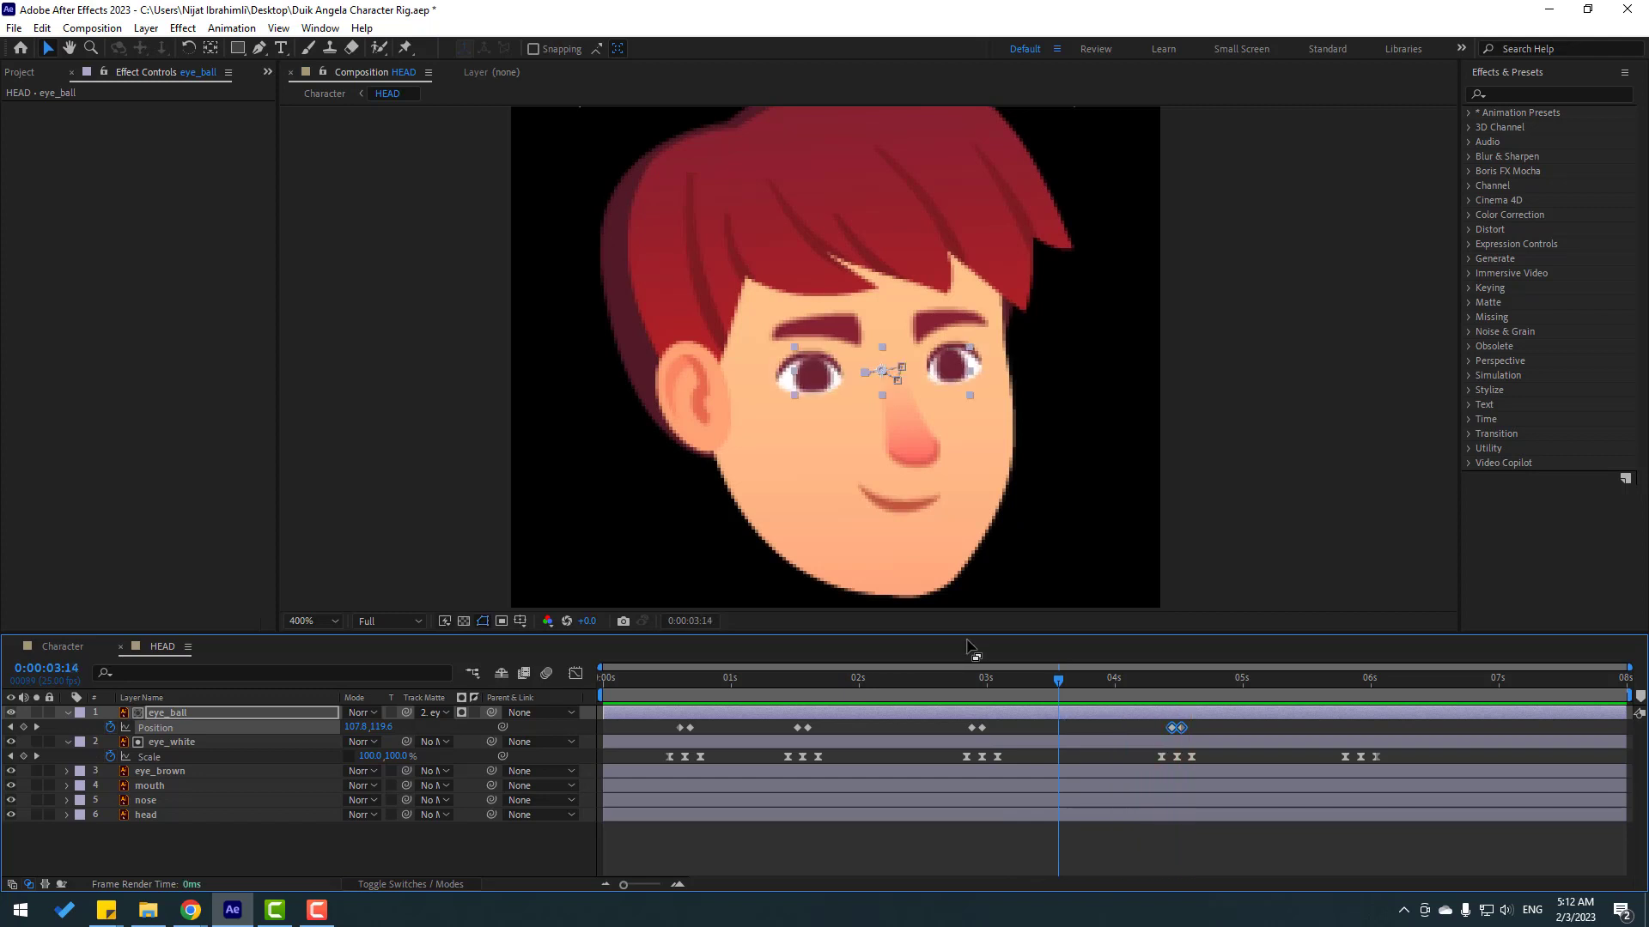
Step: Close the HEAD composition and, in the Character composition, move the HEAD layer into the empty space beside the body
click(121, 652)
drag(874, 400, 899, 480)
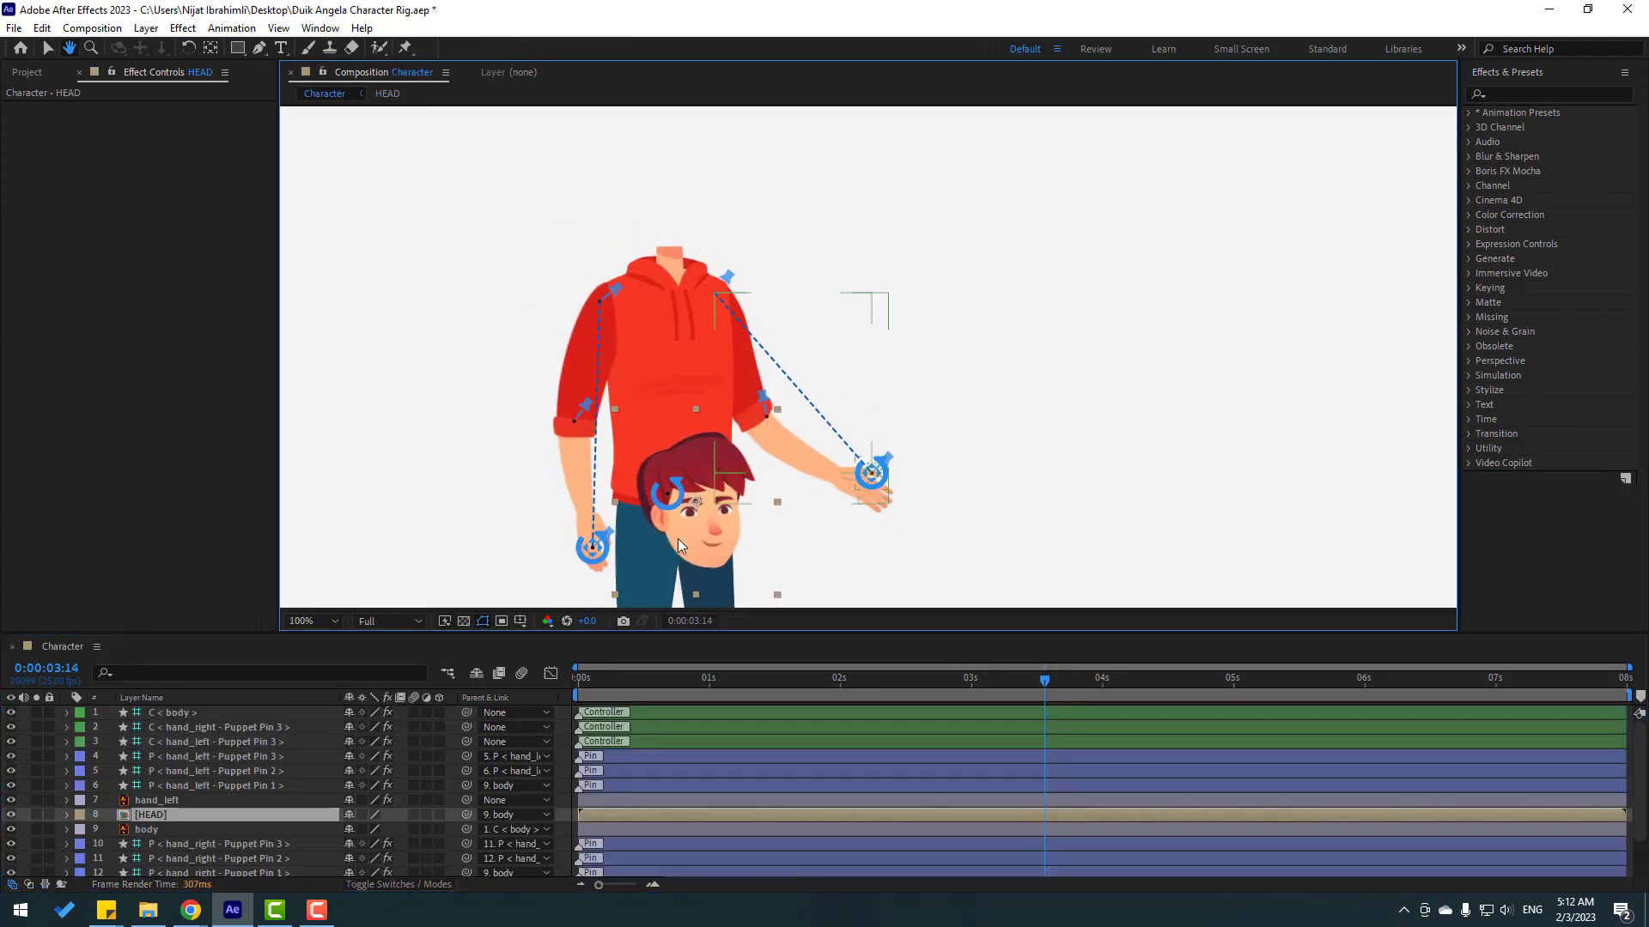
drag(682, 539, 503, 292)
Step: Move the HEAD layer's anchor point to the chin and place the head on the character's neck
click(208, 49)
click(506, 298)
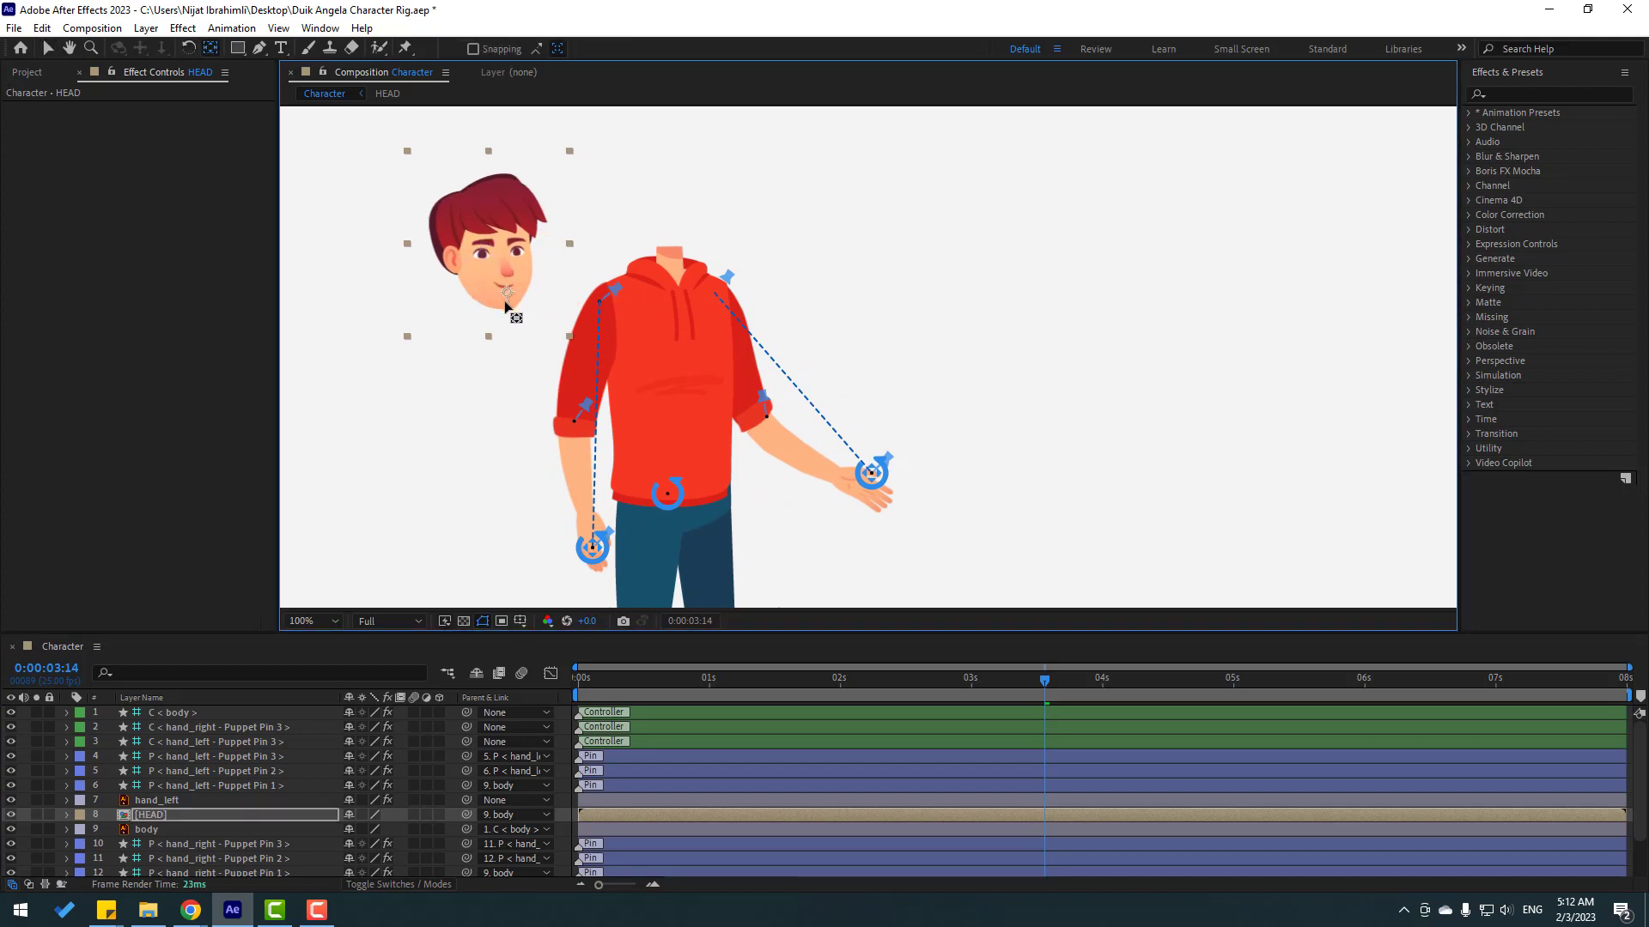
click(48, 53)
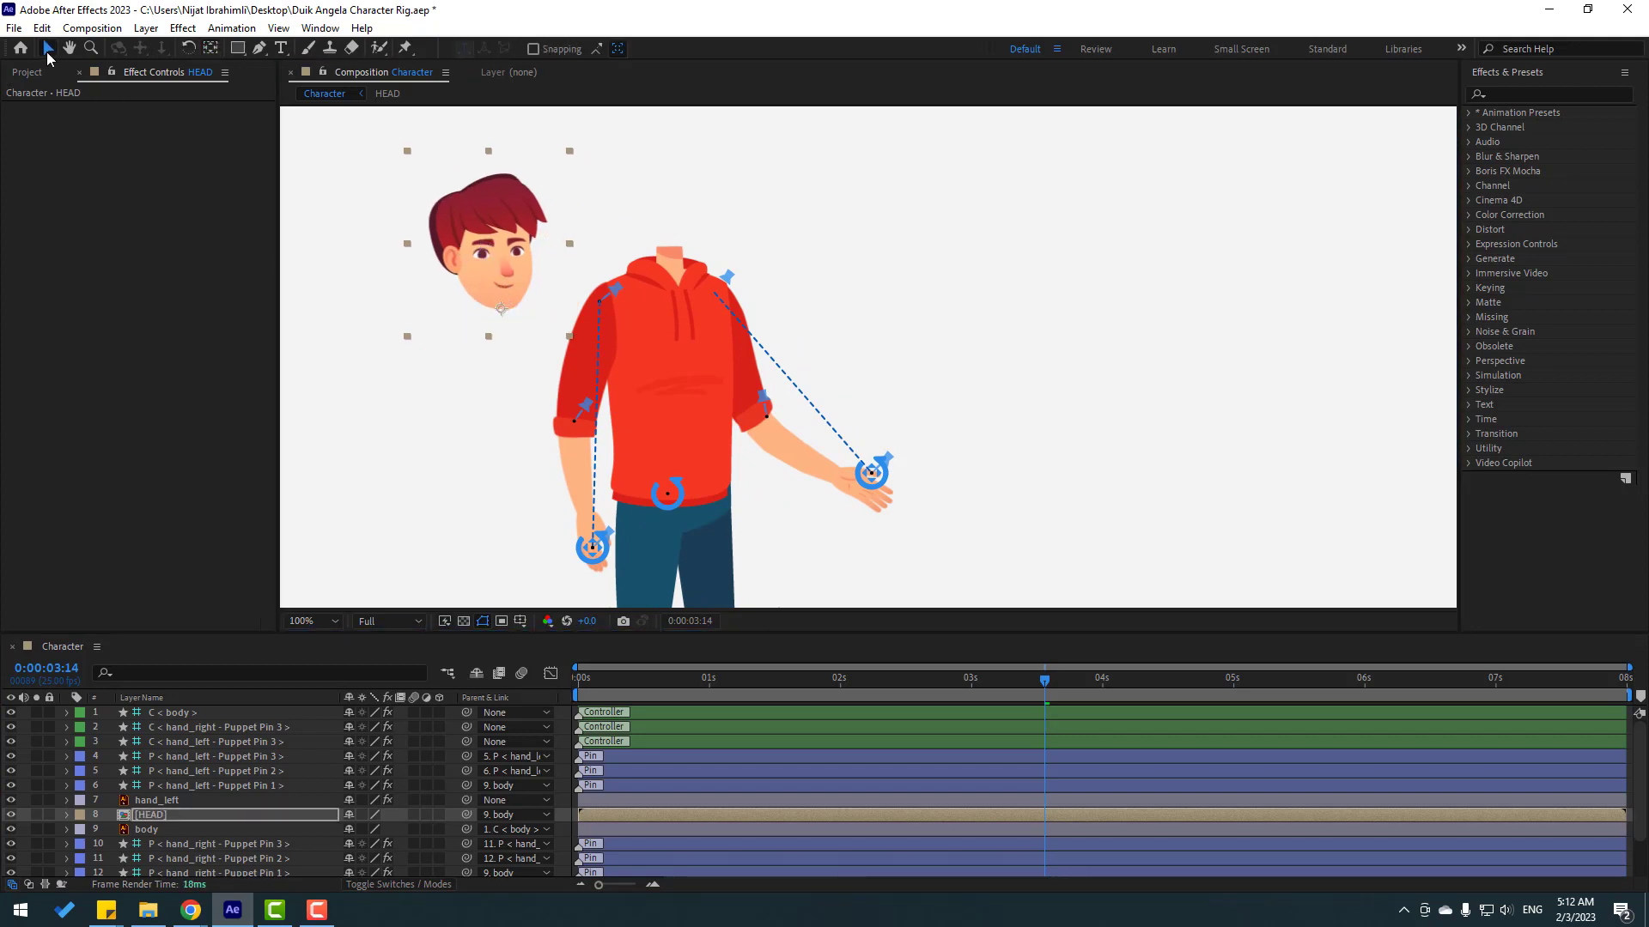
drag(495, 275, 671, 221)
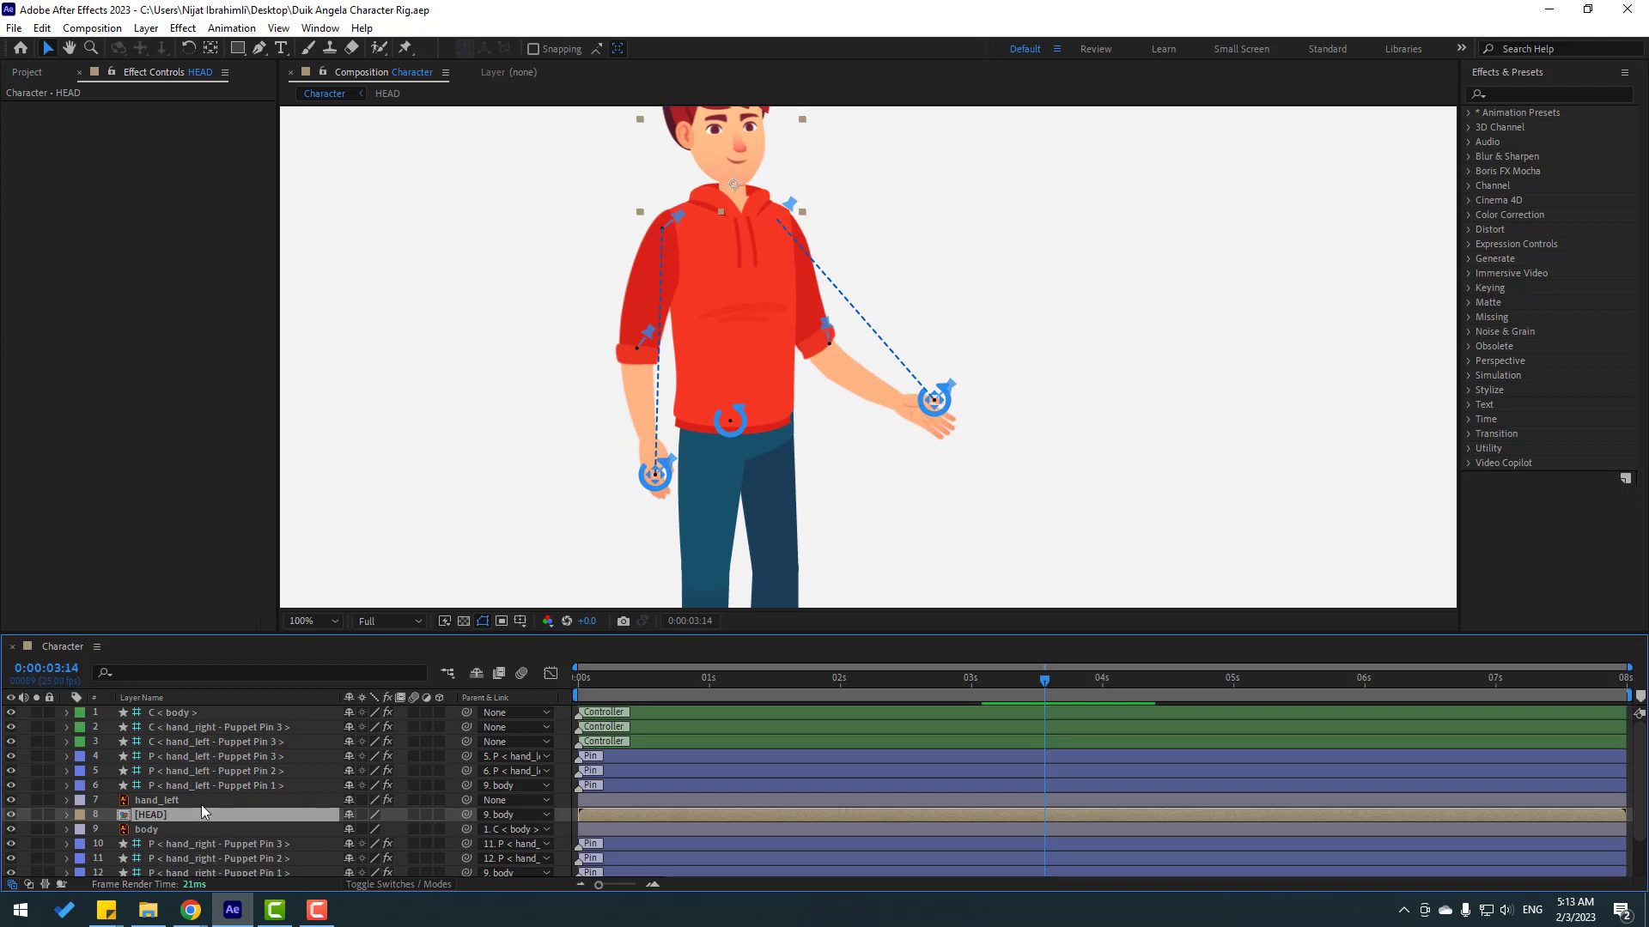
Step: Add a Rotation keyframe to the HEAD layer at 0:00:00:13
key(r)
click(625, 678)
drag(594, 683, 646, 680)
click(110, 830)
click(110, 831)
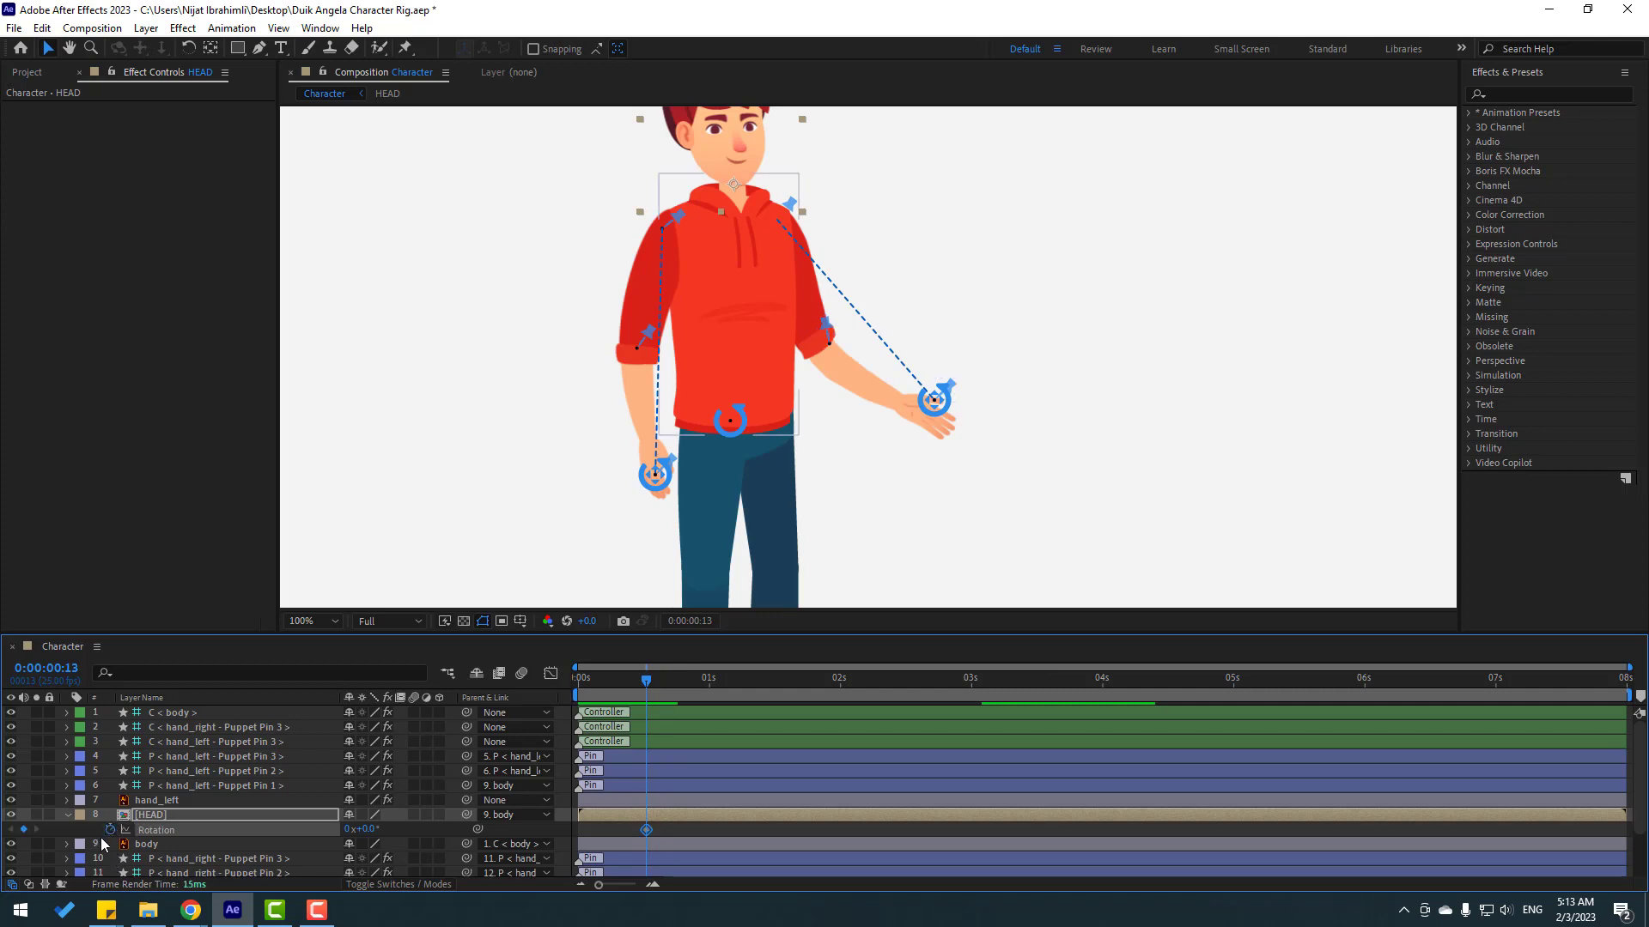
Step: Ten frames on, at 0:00:00:23, set the HEAD layer's rotation to -6°
key(shift+Page_Down)
click(375, 829)
text(-6)
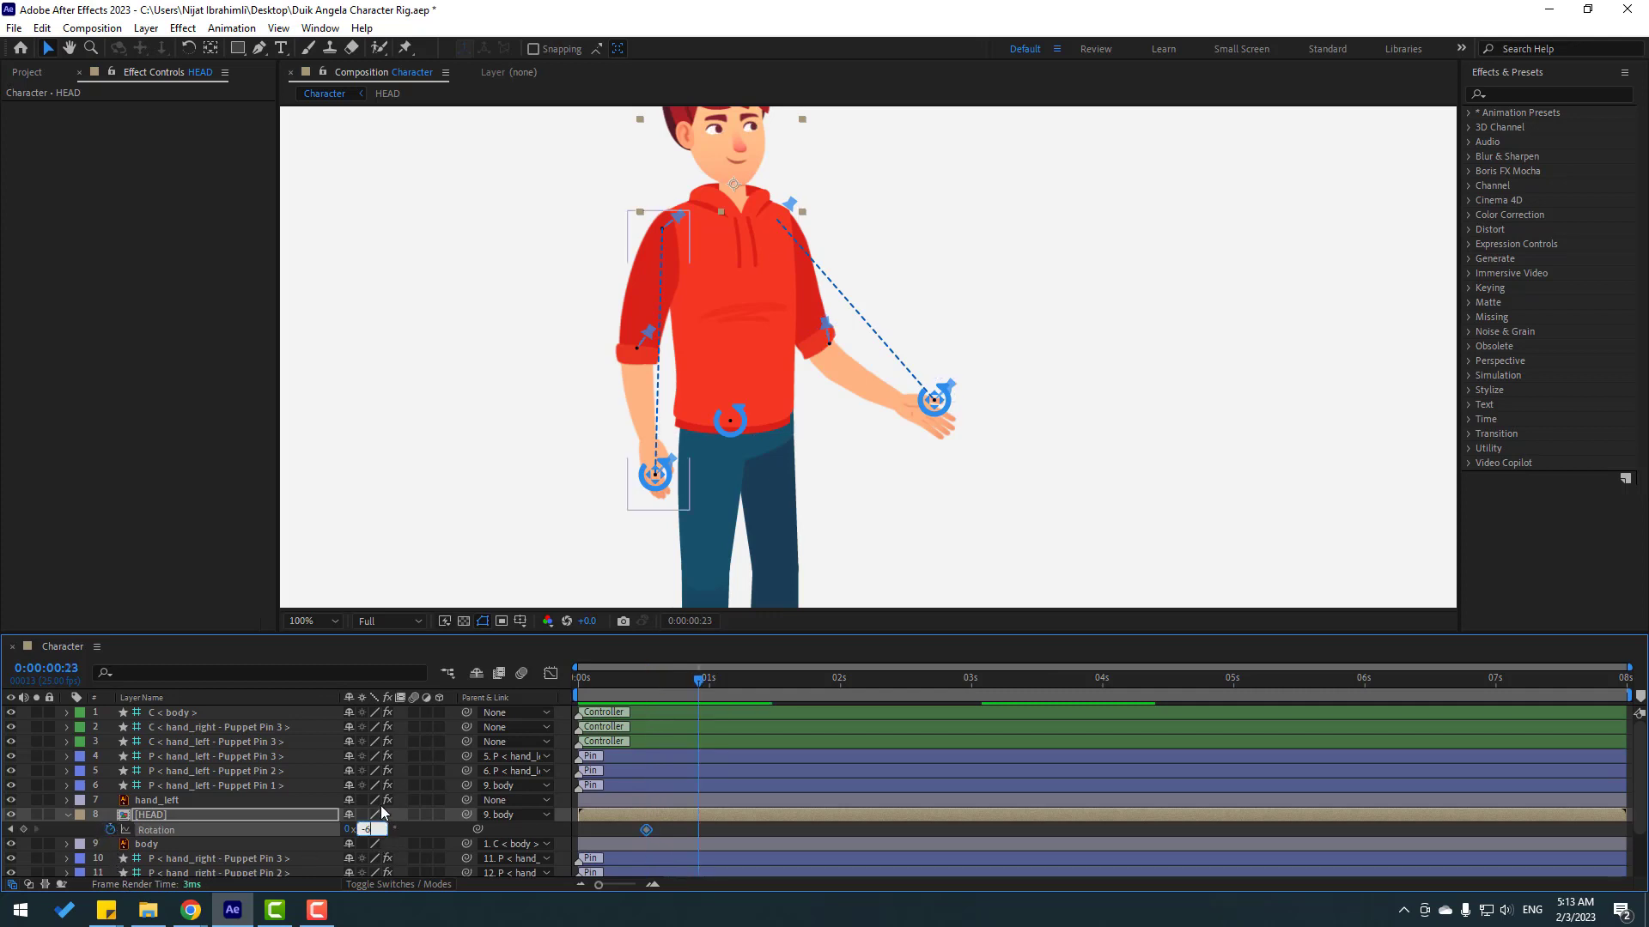
key(Return)
drag(1042, 369, 1041, 446)
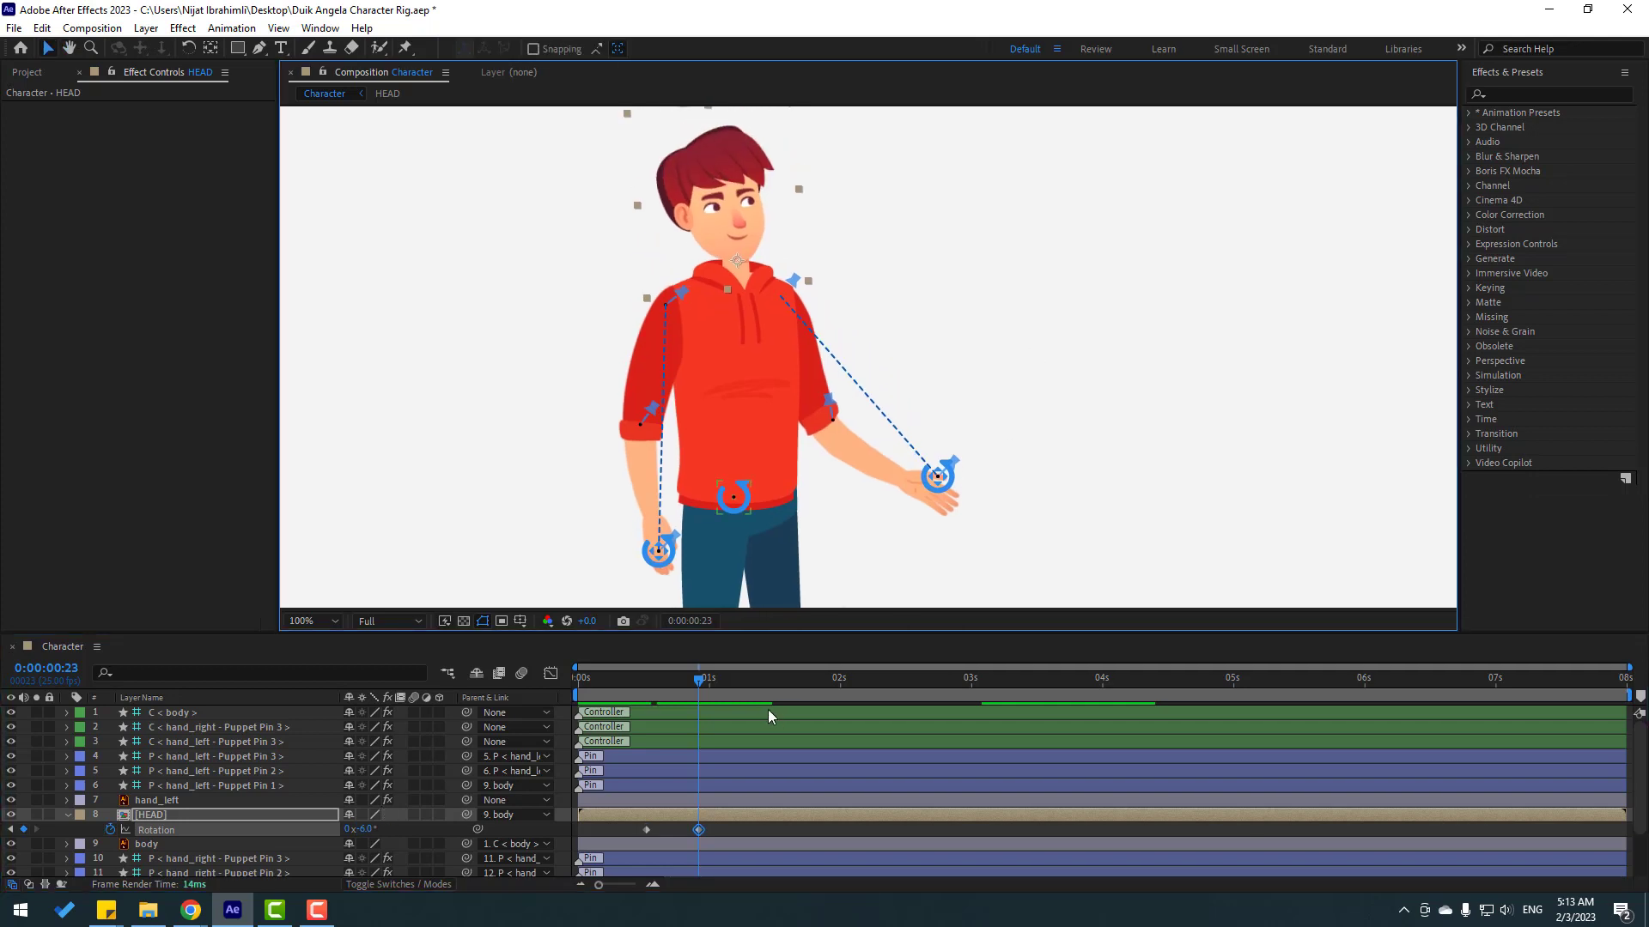
Step: Hold the HEAD layer's rotation with a keyframe at 0:00:01:09 and set it to 15° at 0:00:01:19
drag(640, 680, 757, 680)
click(23, 830)
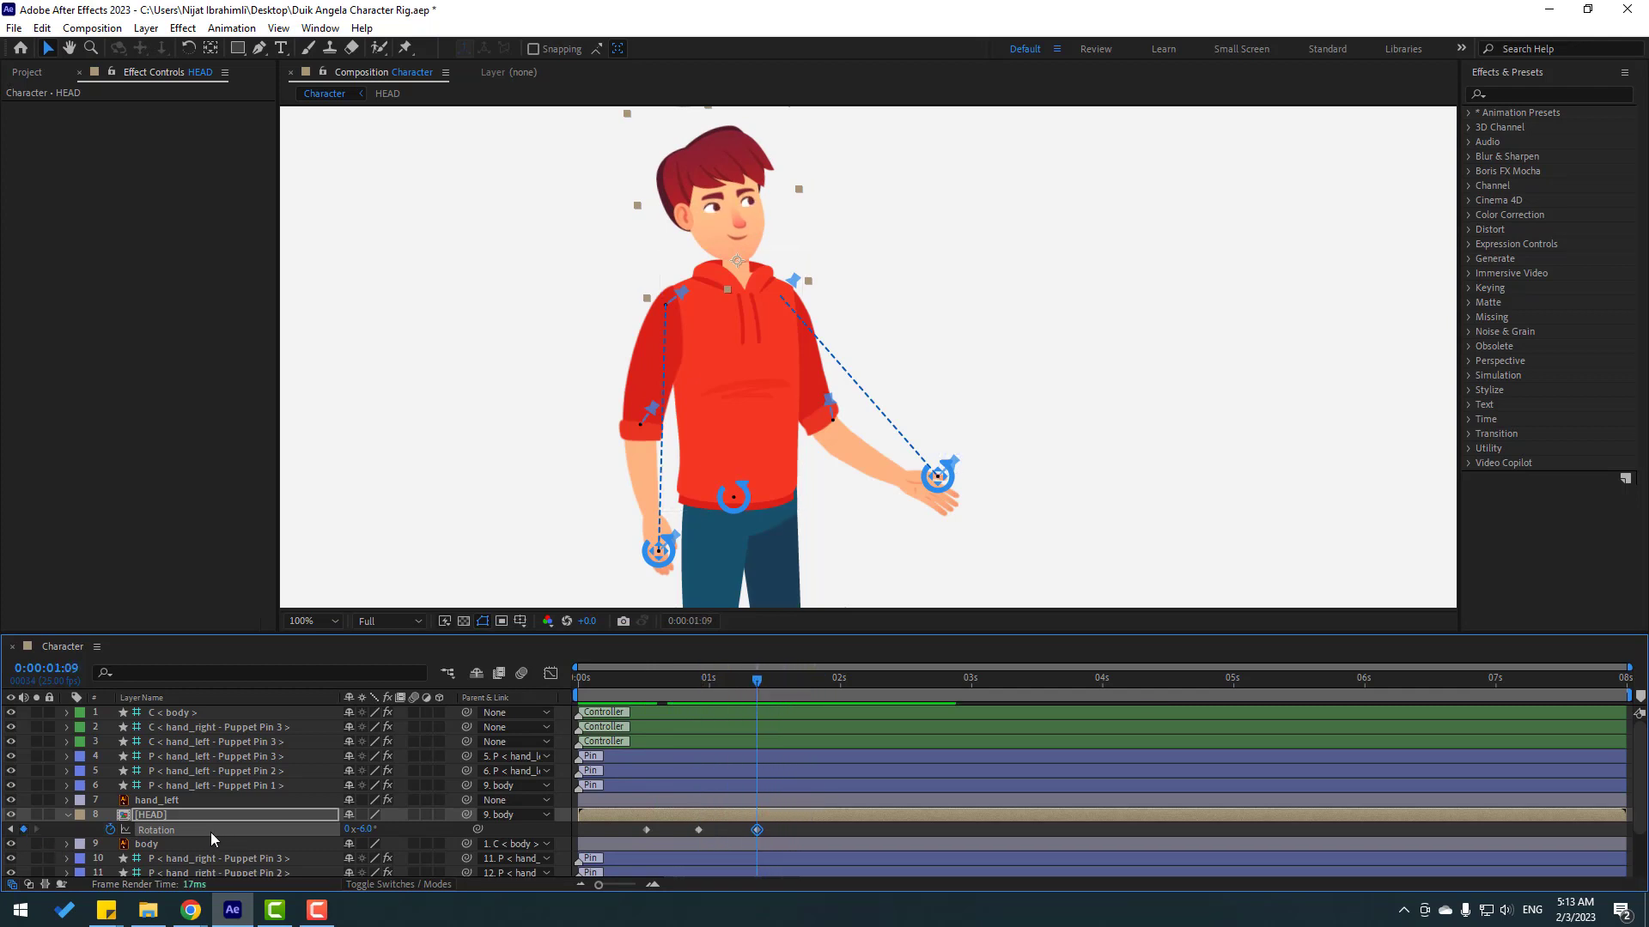
key(shift+Page_Down)
drag(364, 833, 383, 829)
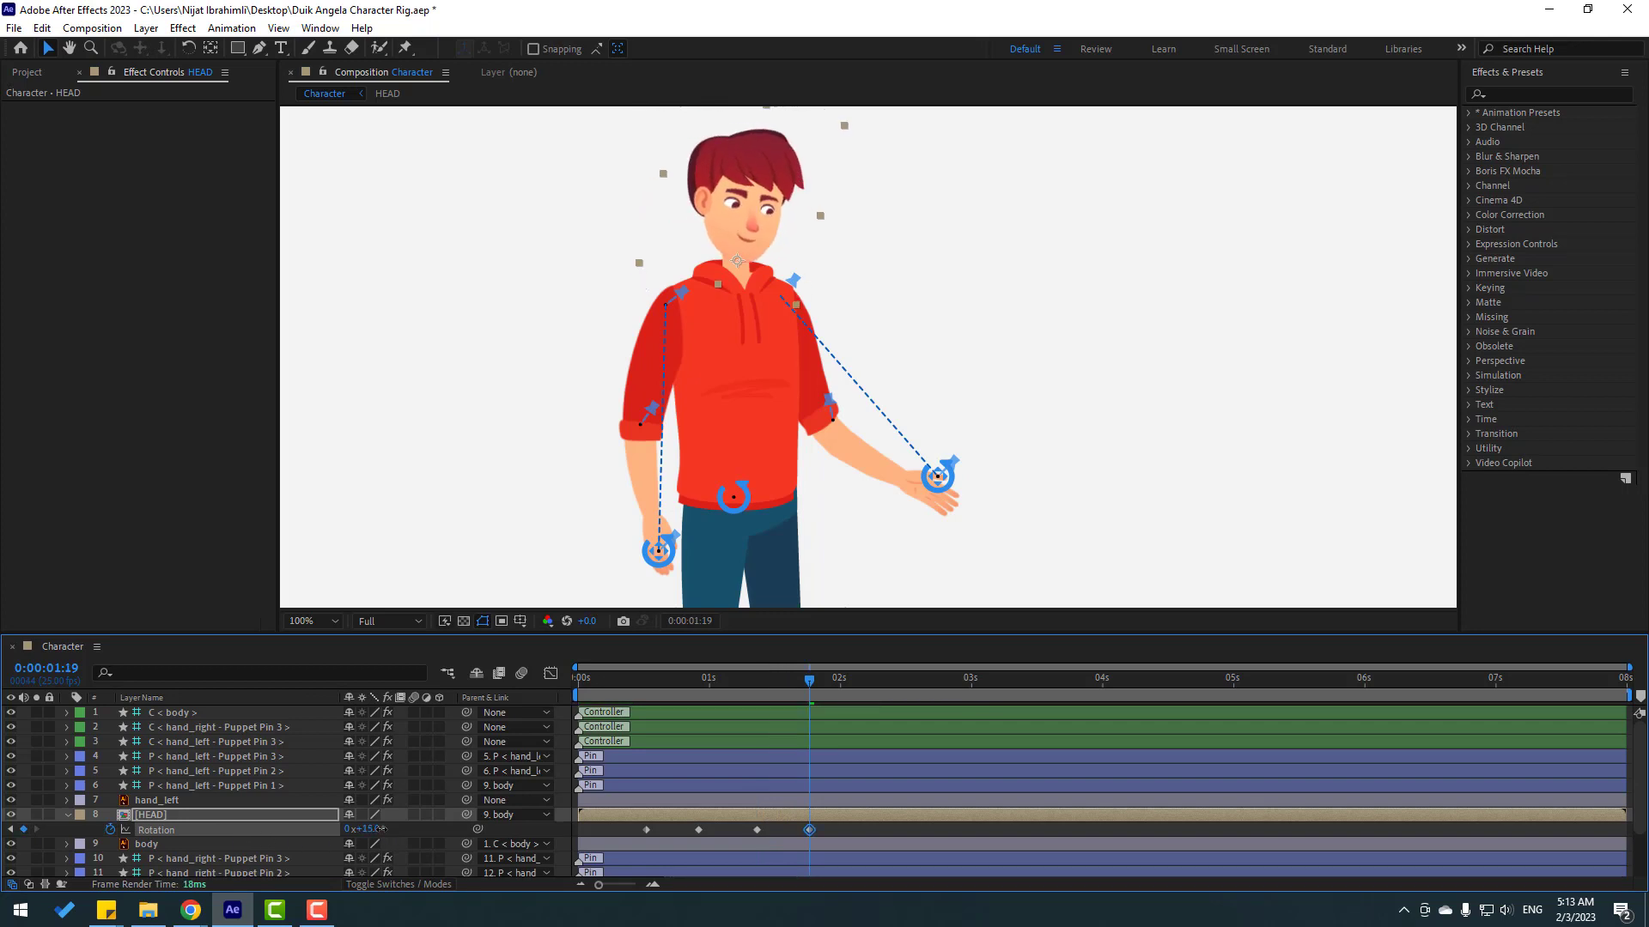
Step: Hold the HEAD layer's rotation with a keyframe at 0:00:02:20 and return it to 0° at 0:00:03:05
drag(808, 679, 944, 693)
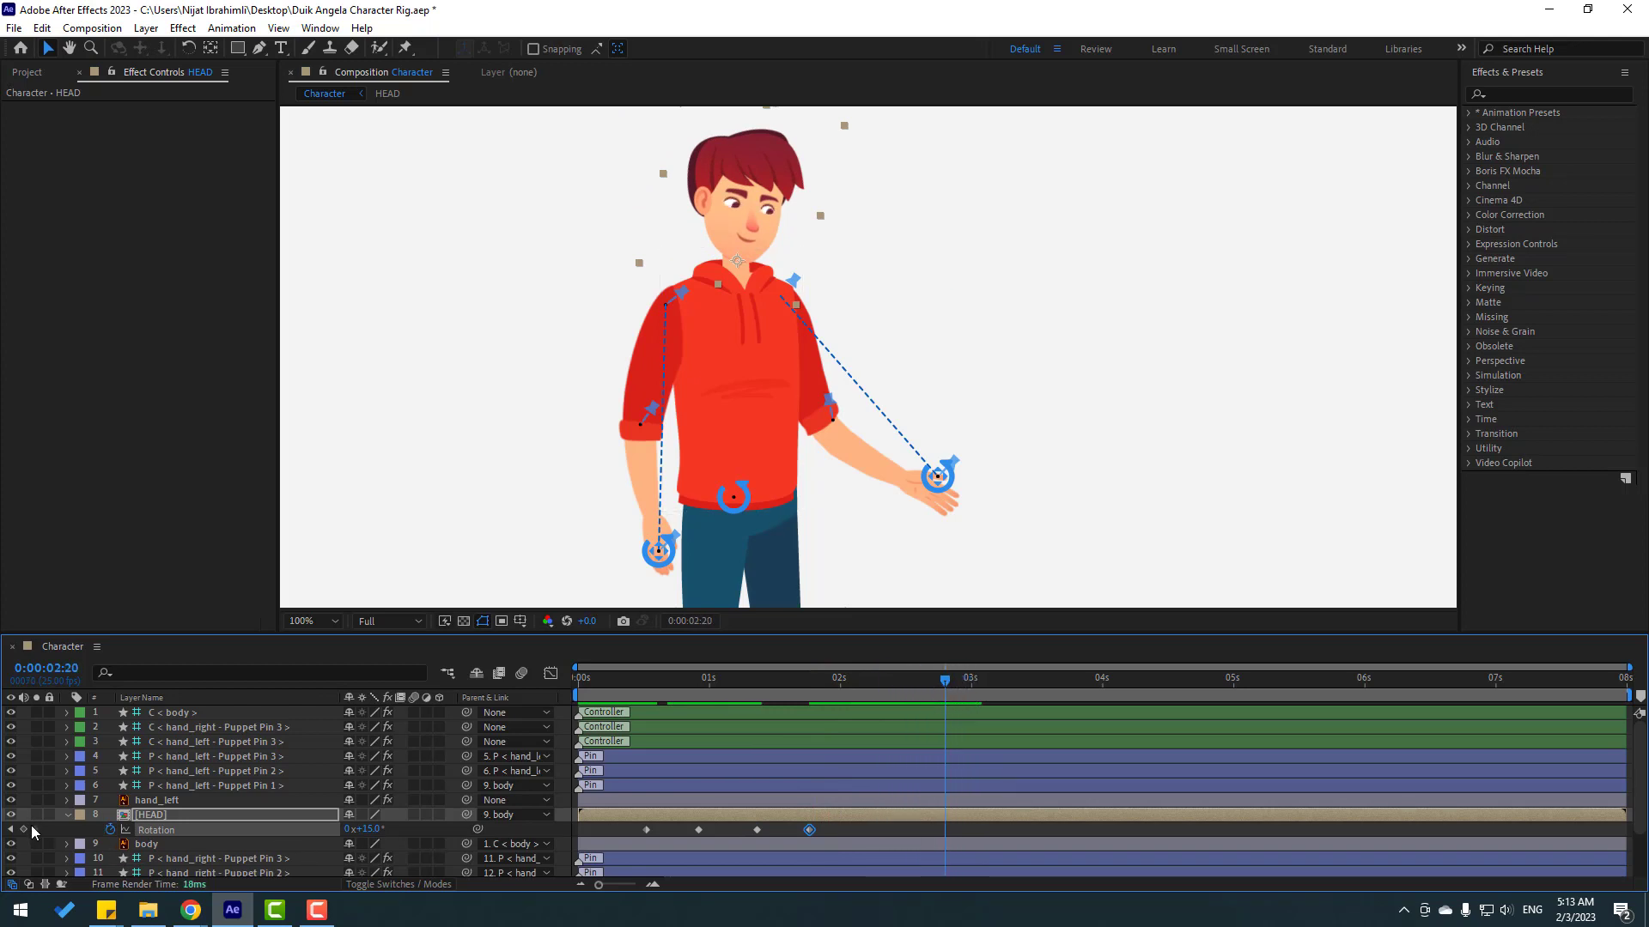
click(24, 829)
key(shift+Page_Down)
drag(374, 834, 367, 829)
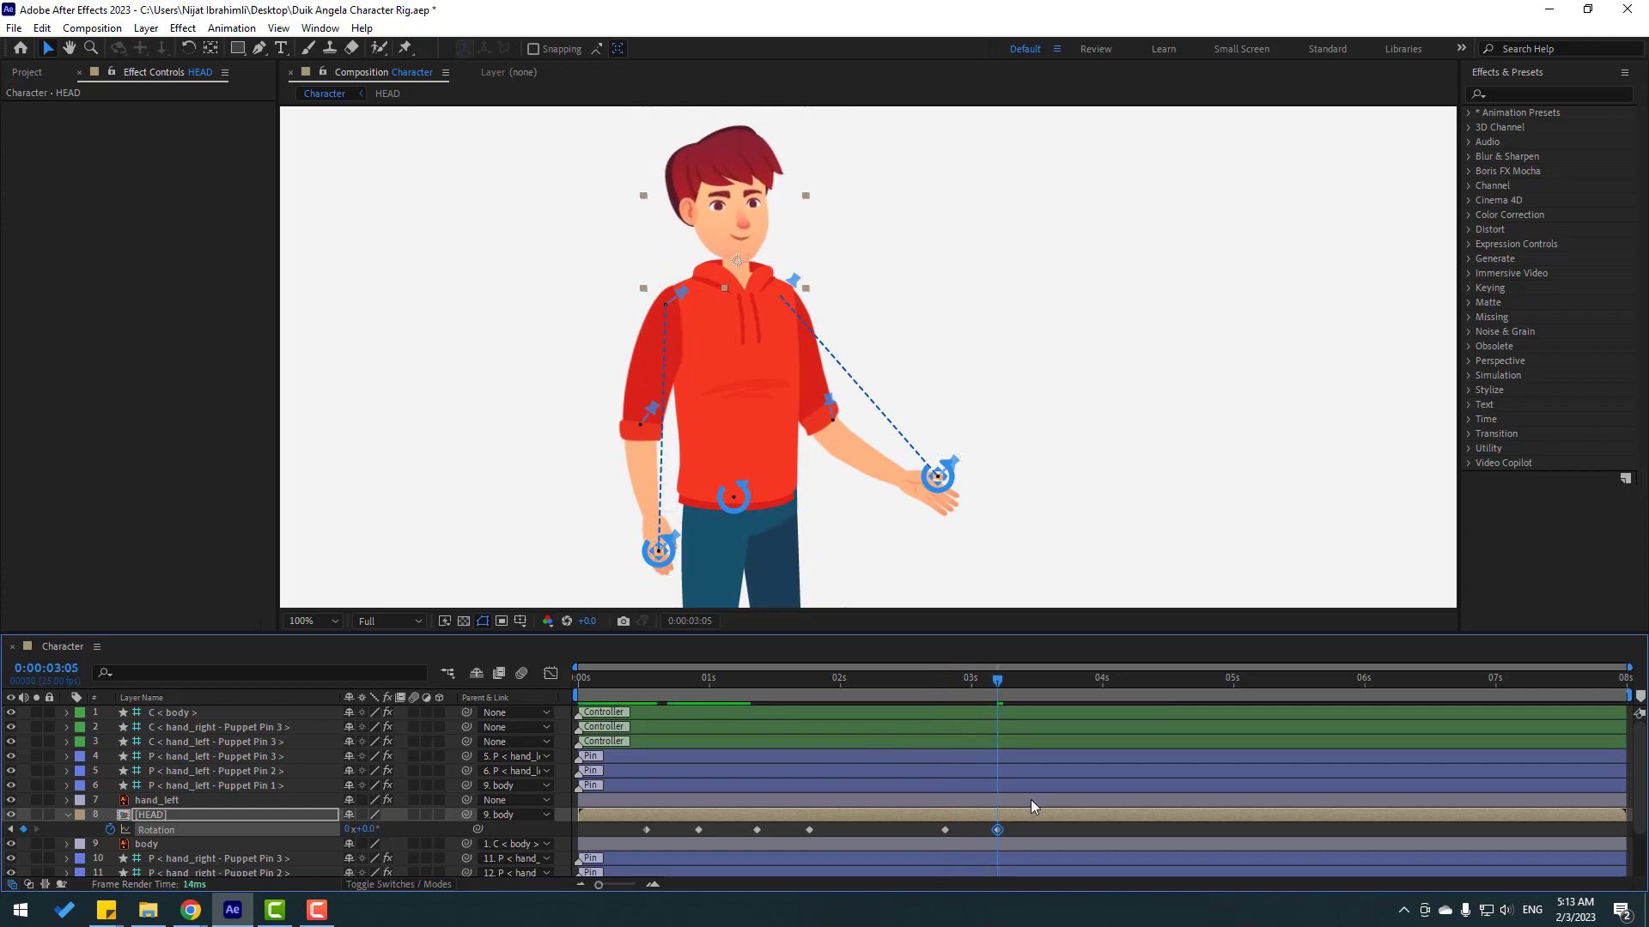
Step: Apply Easy Ease to all of the HEAD layer's Rotation keyframes
drag(1010, 828, 506, 829)
right_click(649, 829)
mouse_move(721, 821)
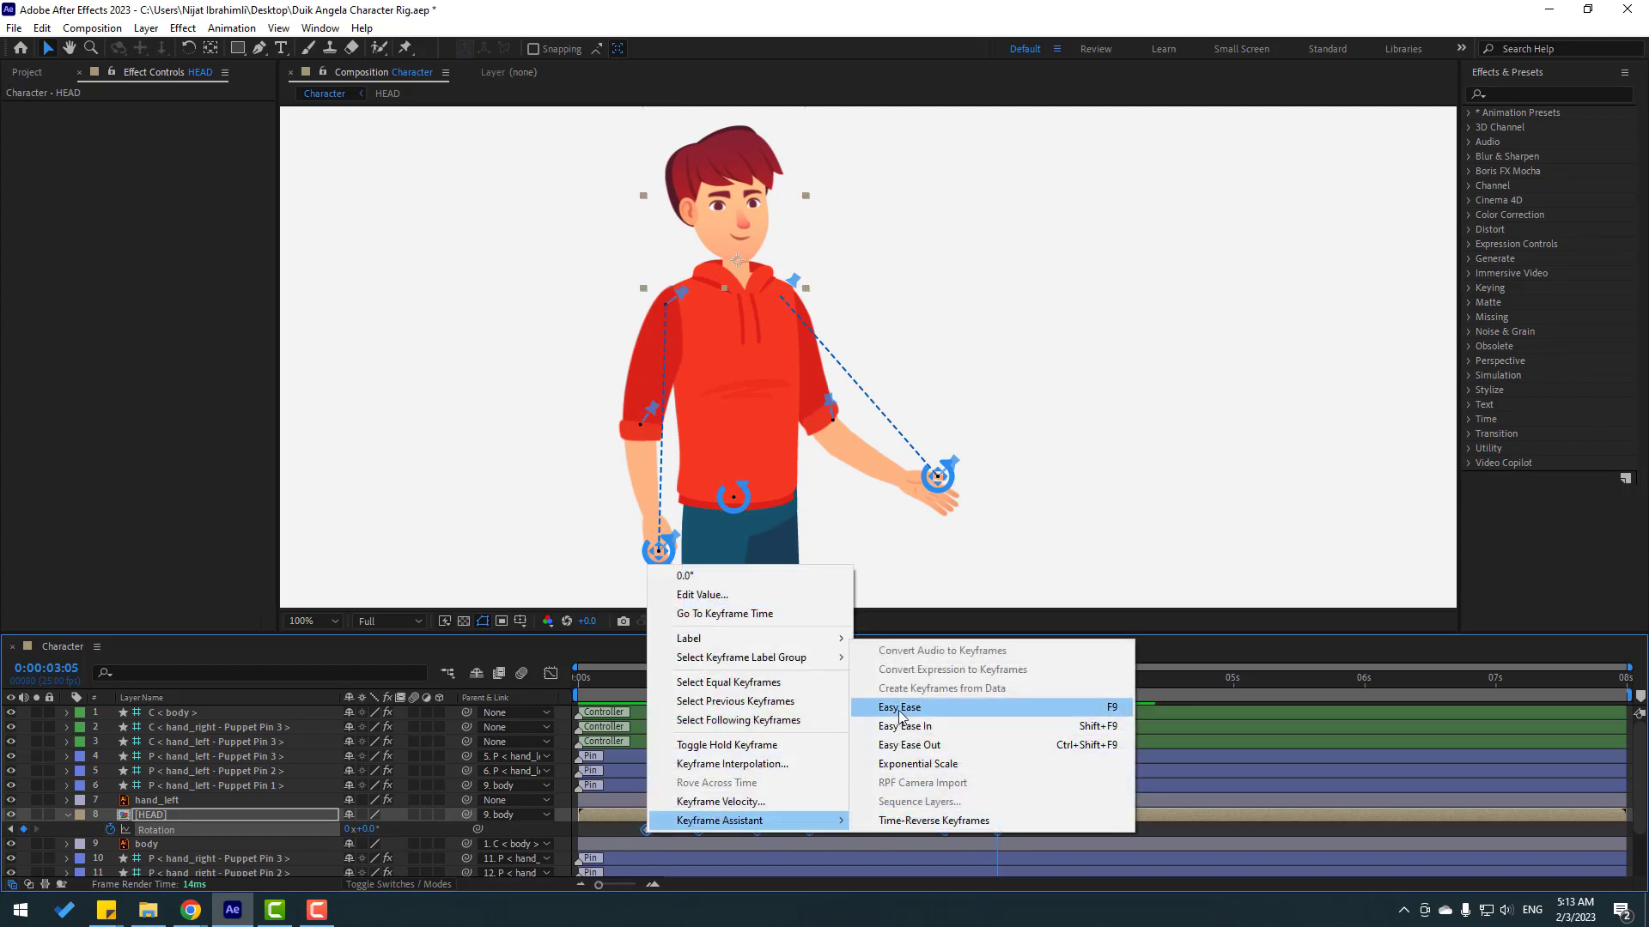
click(936, 707)
Step: Add a HEAD Position keyframe at 0:00:00:13, and at 0:00:00:18 nudge the head down to a Y position of 17.1
drag(673, 679, 647, 680)
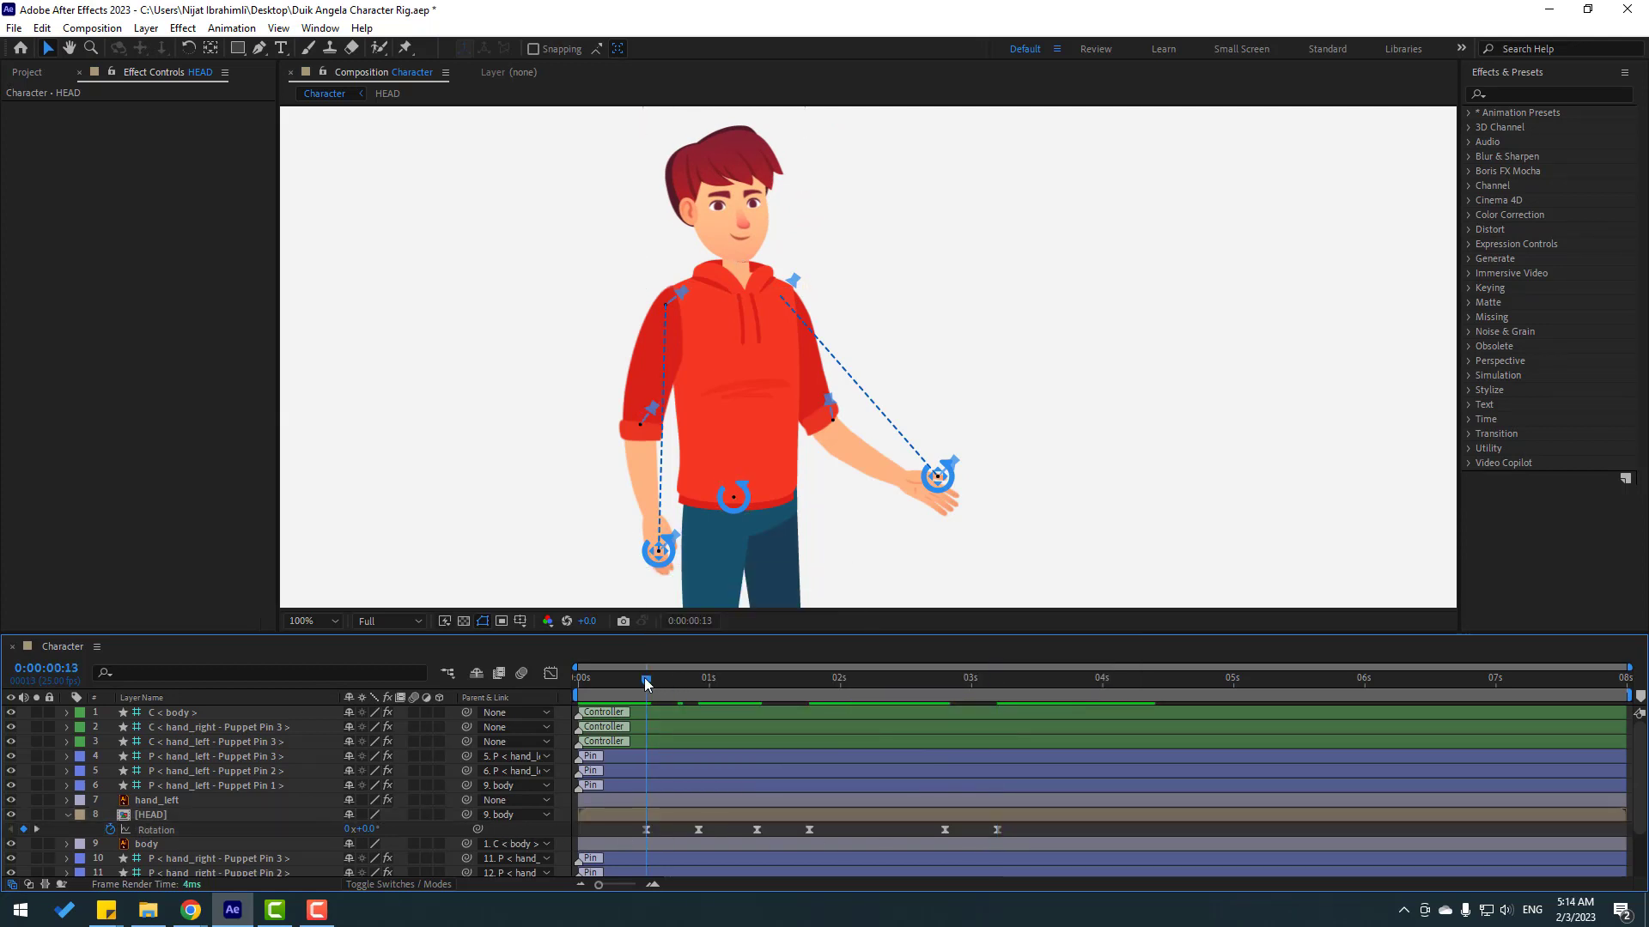
click(167, 812)
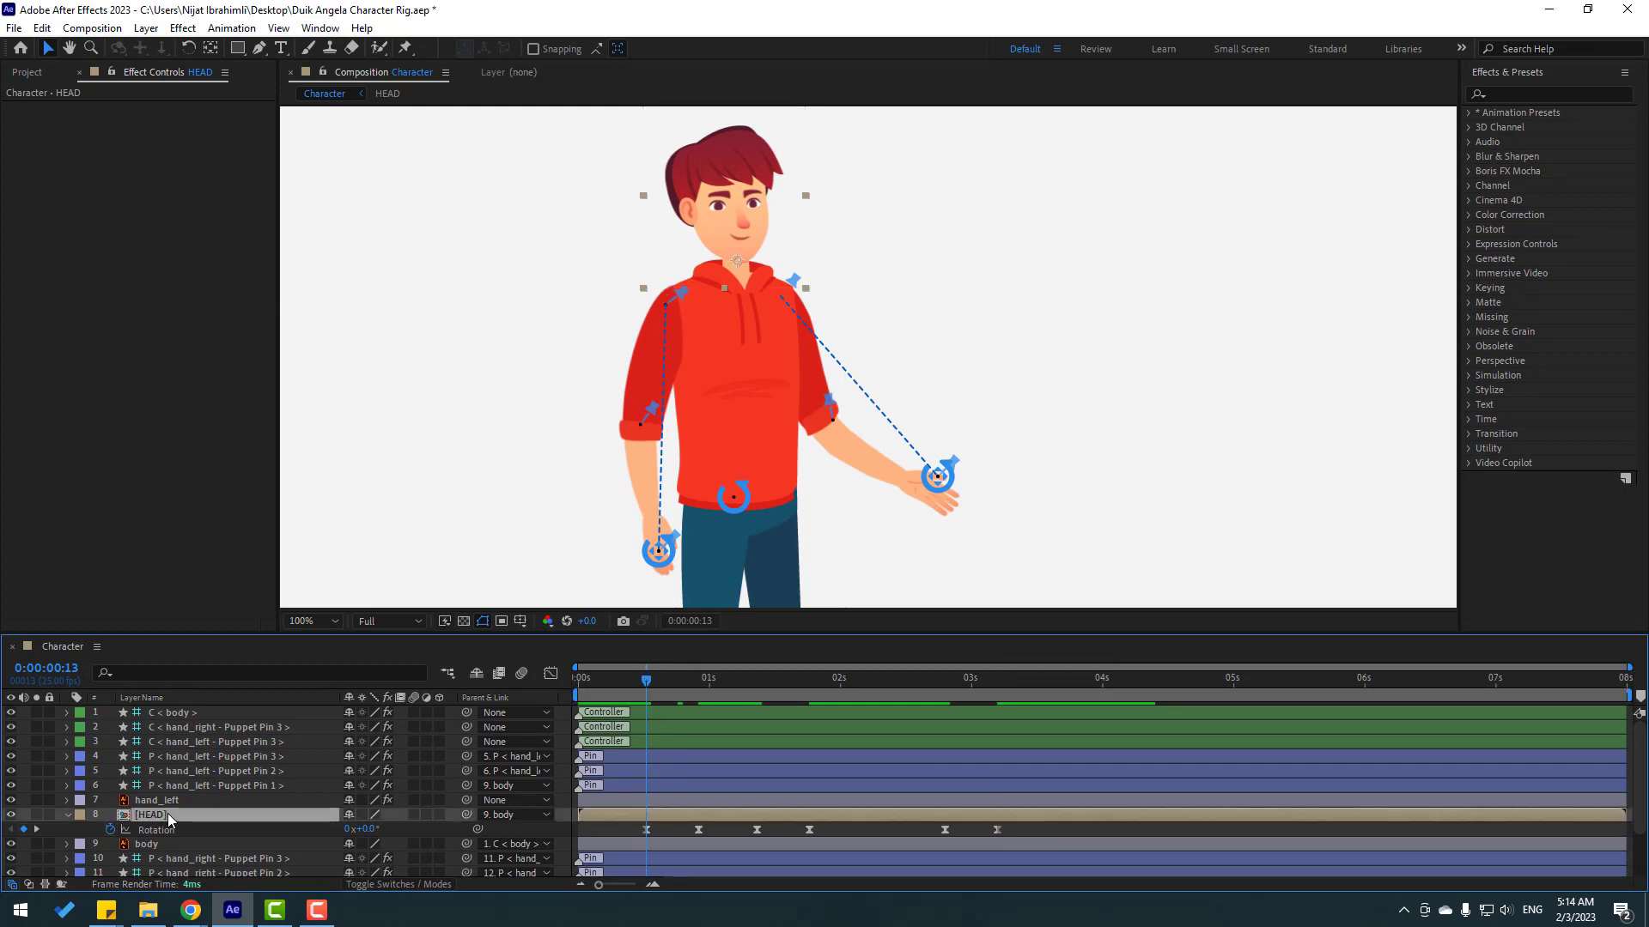
key(alt+shift+p)
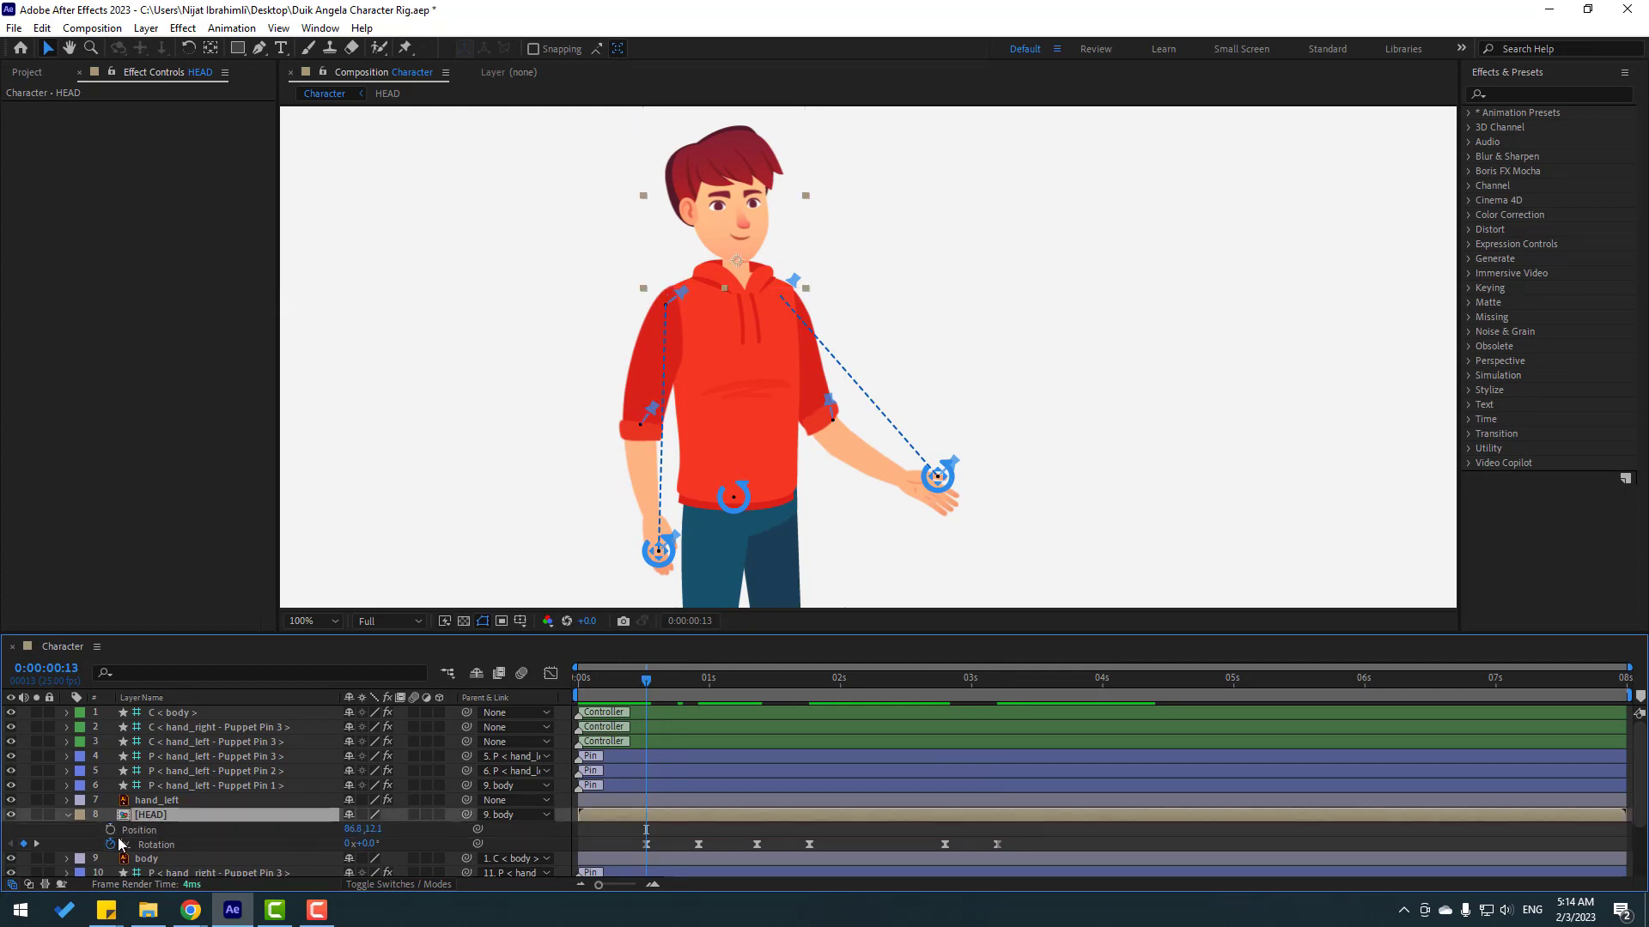
drag(652, 678, 673, 684)
key(Down)
key(Down)
key(Down)
key(Down)
key(Down)
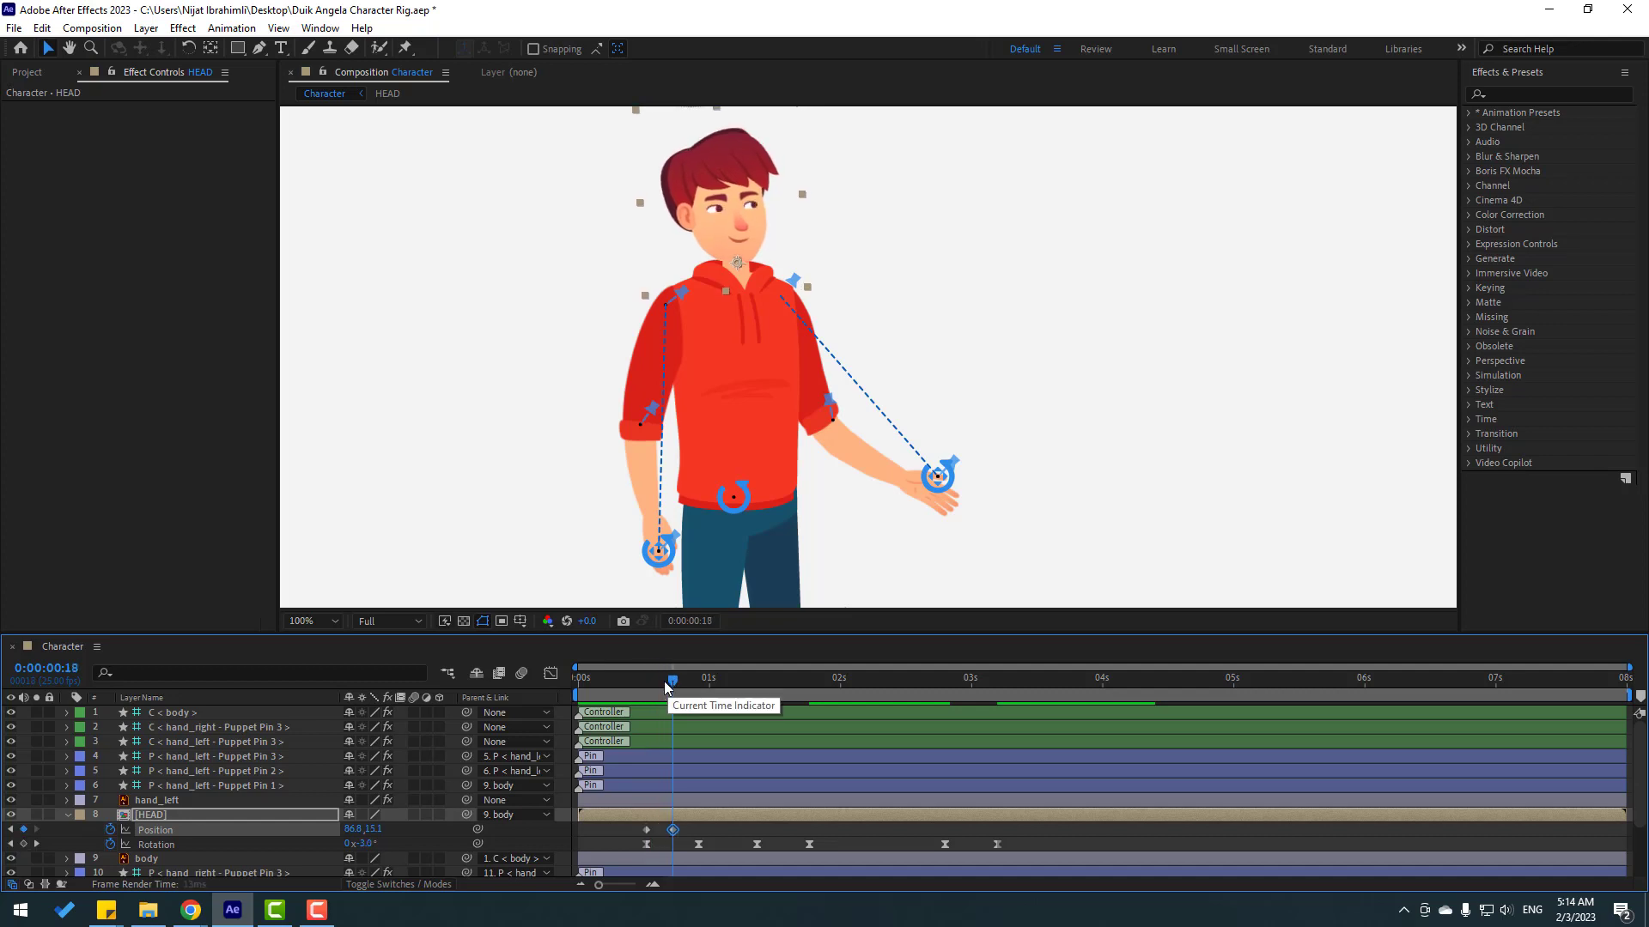
Step: Copy the HEAD layer's first Position keyframe to 0:00:00:23
drag(673, 684, 699, 680)
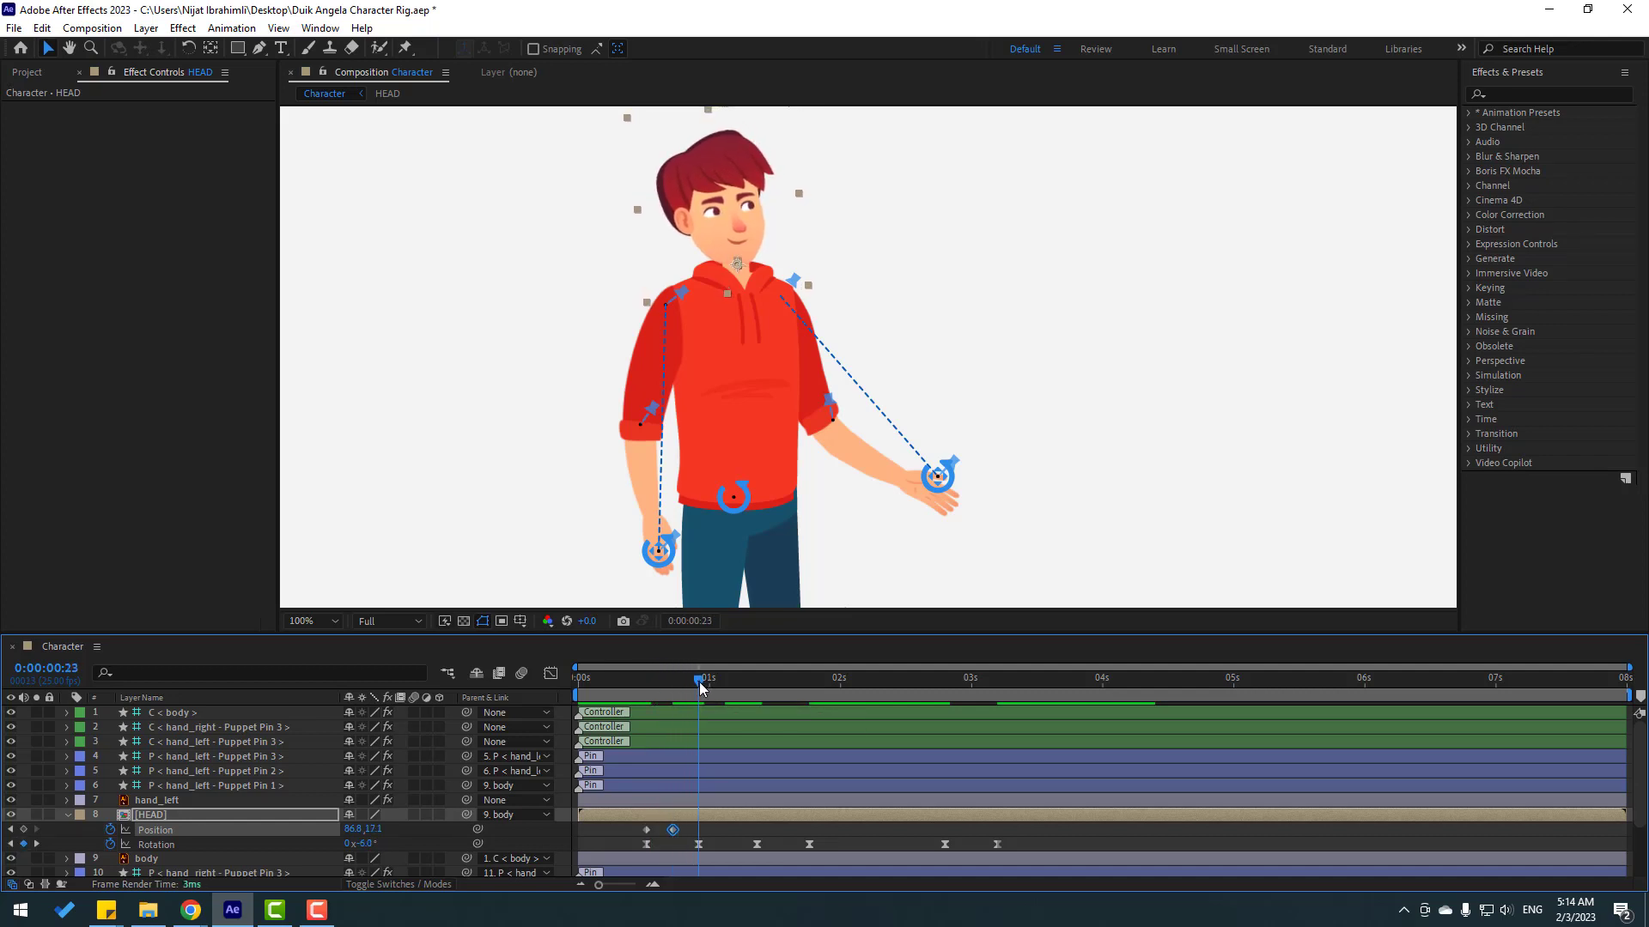
click(646, 829)
key(ctrl+c)
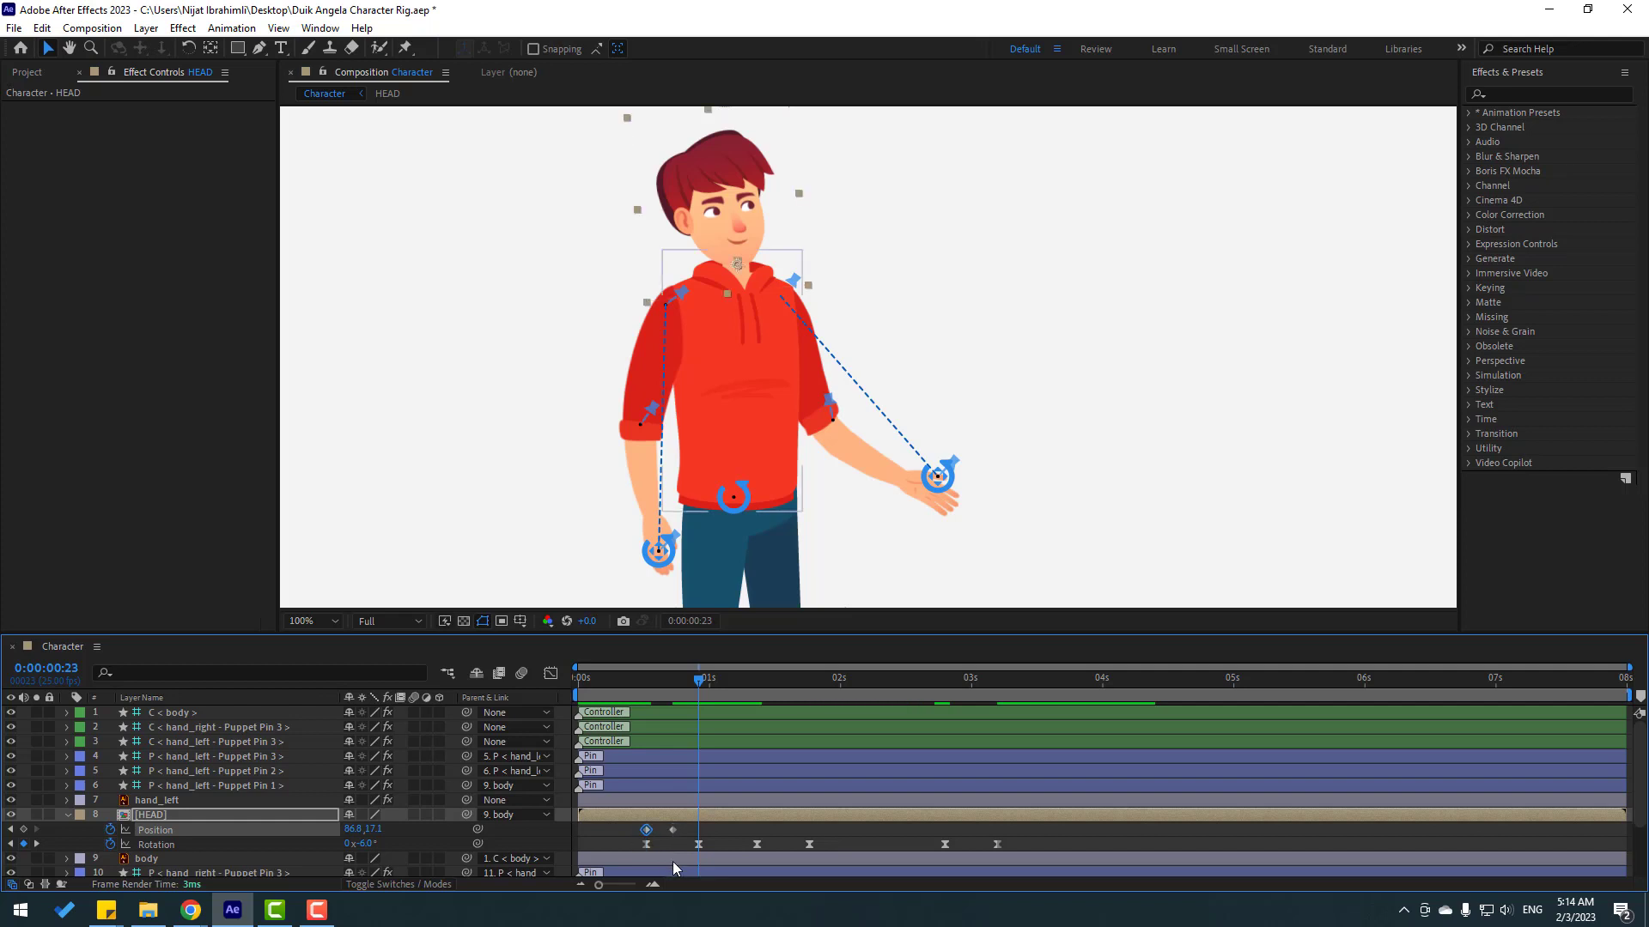
key(ctrl+v)
Step: Apply Easy Ease to the three HEAD Position keyframes and scrub through the head dip
drag(711, 834, 625, 828)
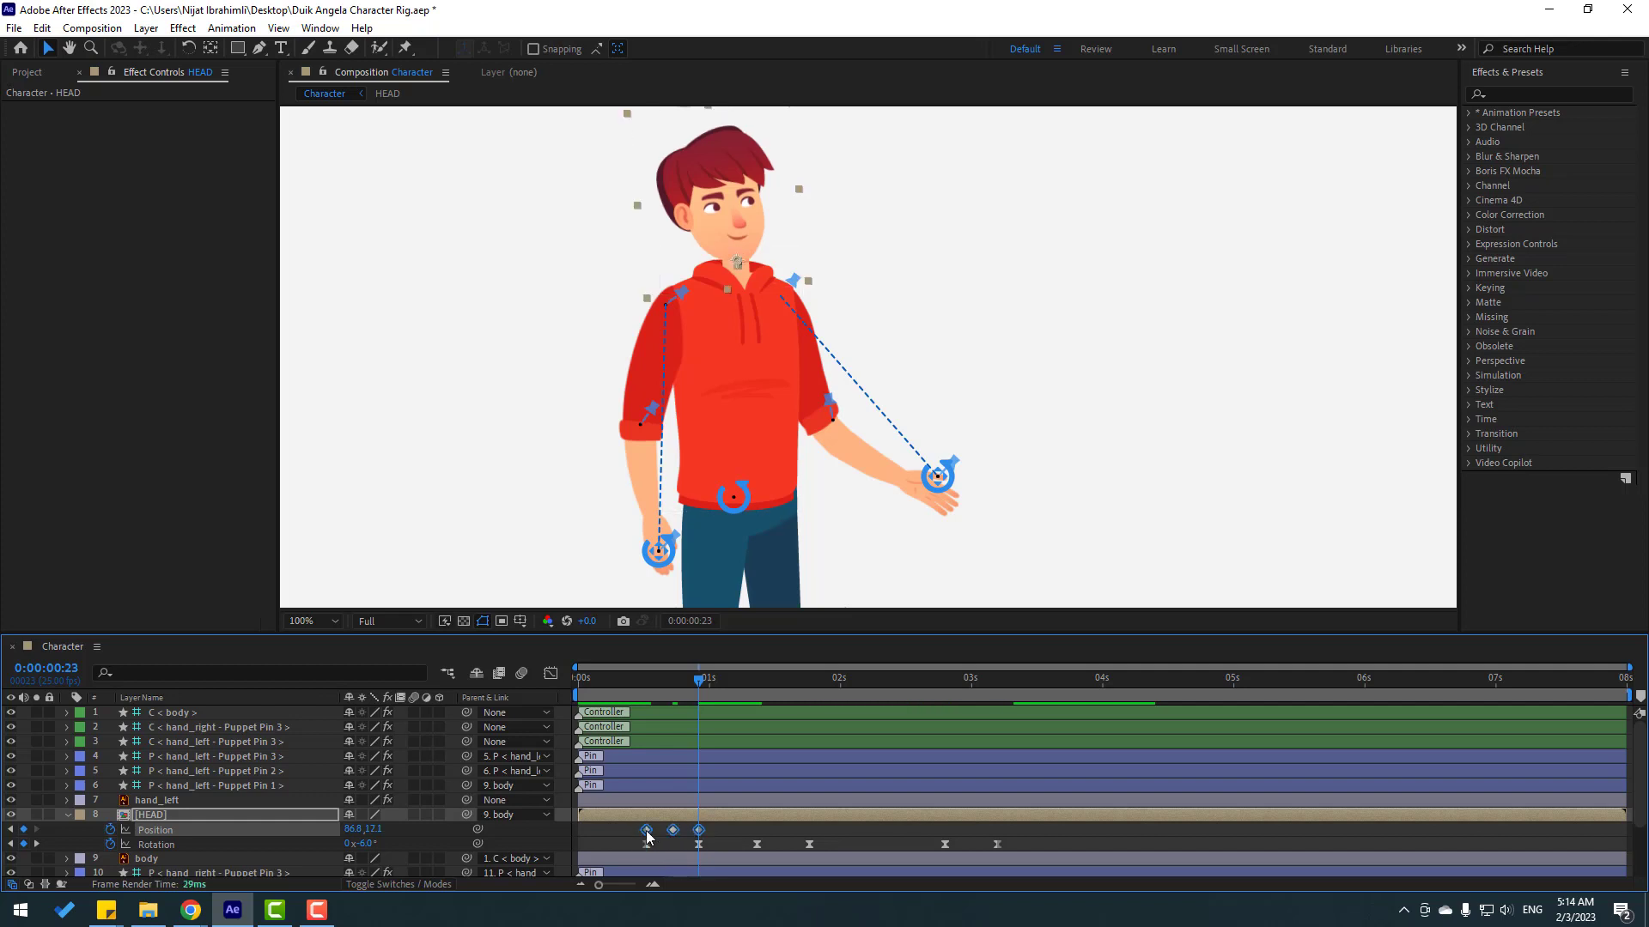
right_click(646, 829)
mouse_move(755, 820)
click(905, 707)
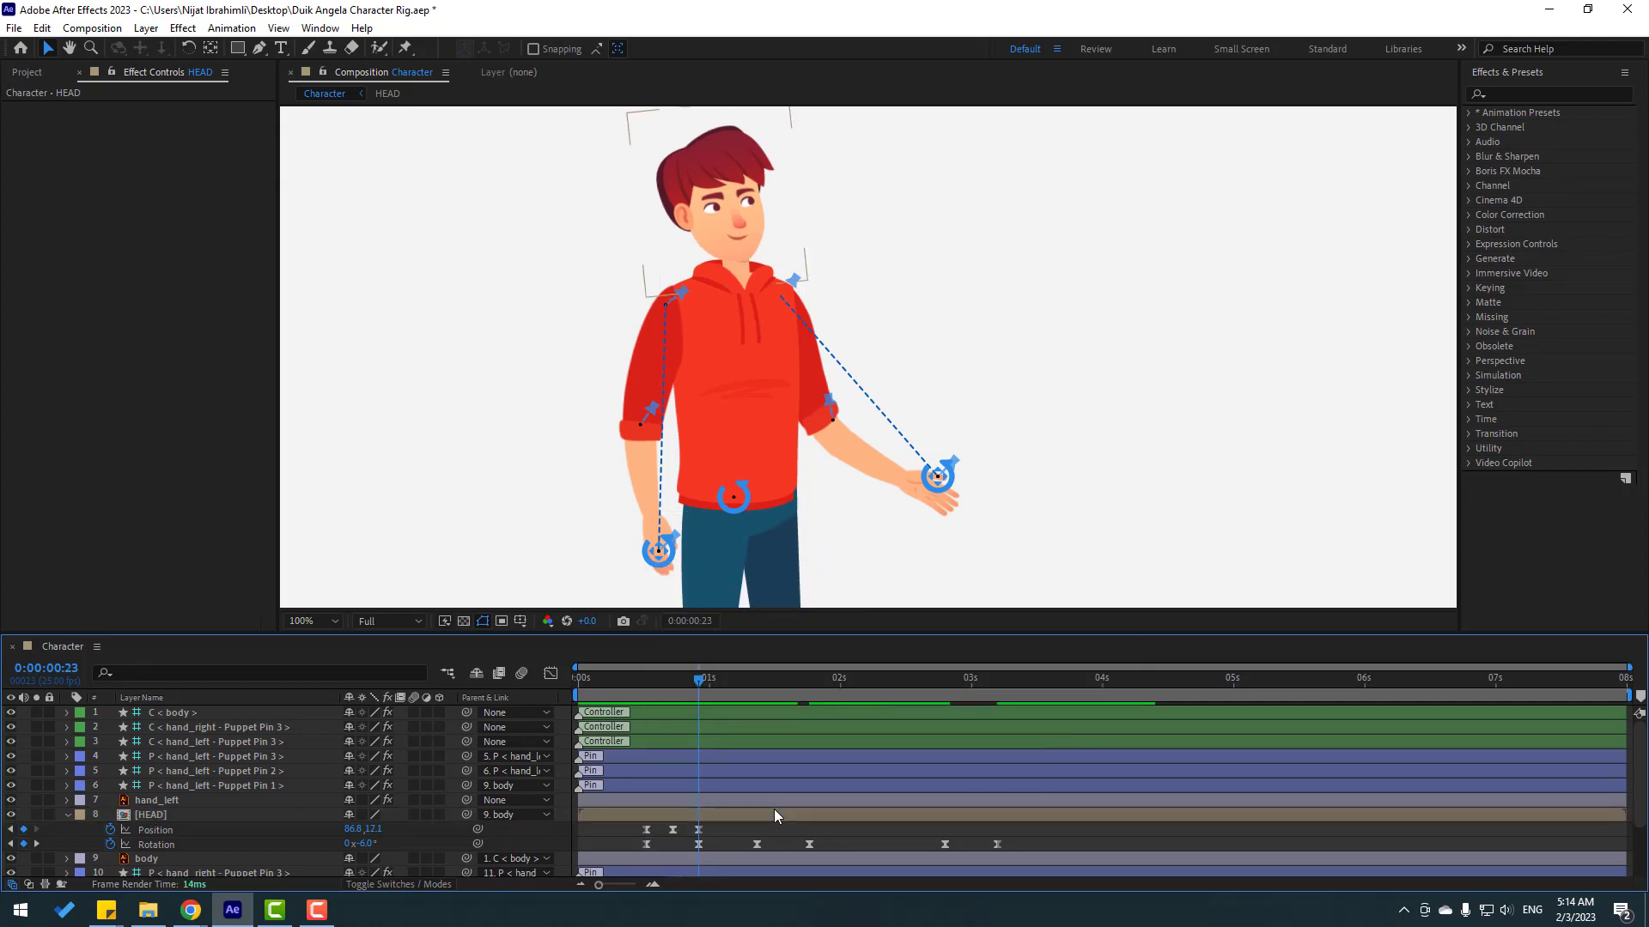
drag(698, 679, 677, 702)
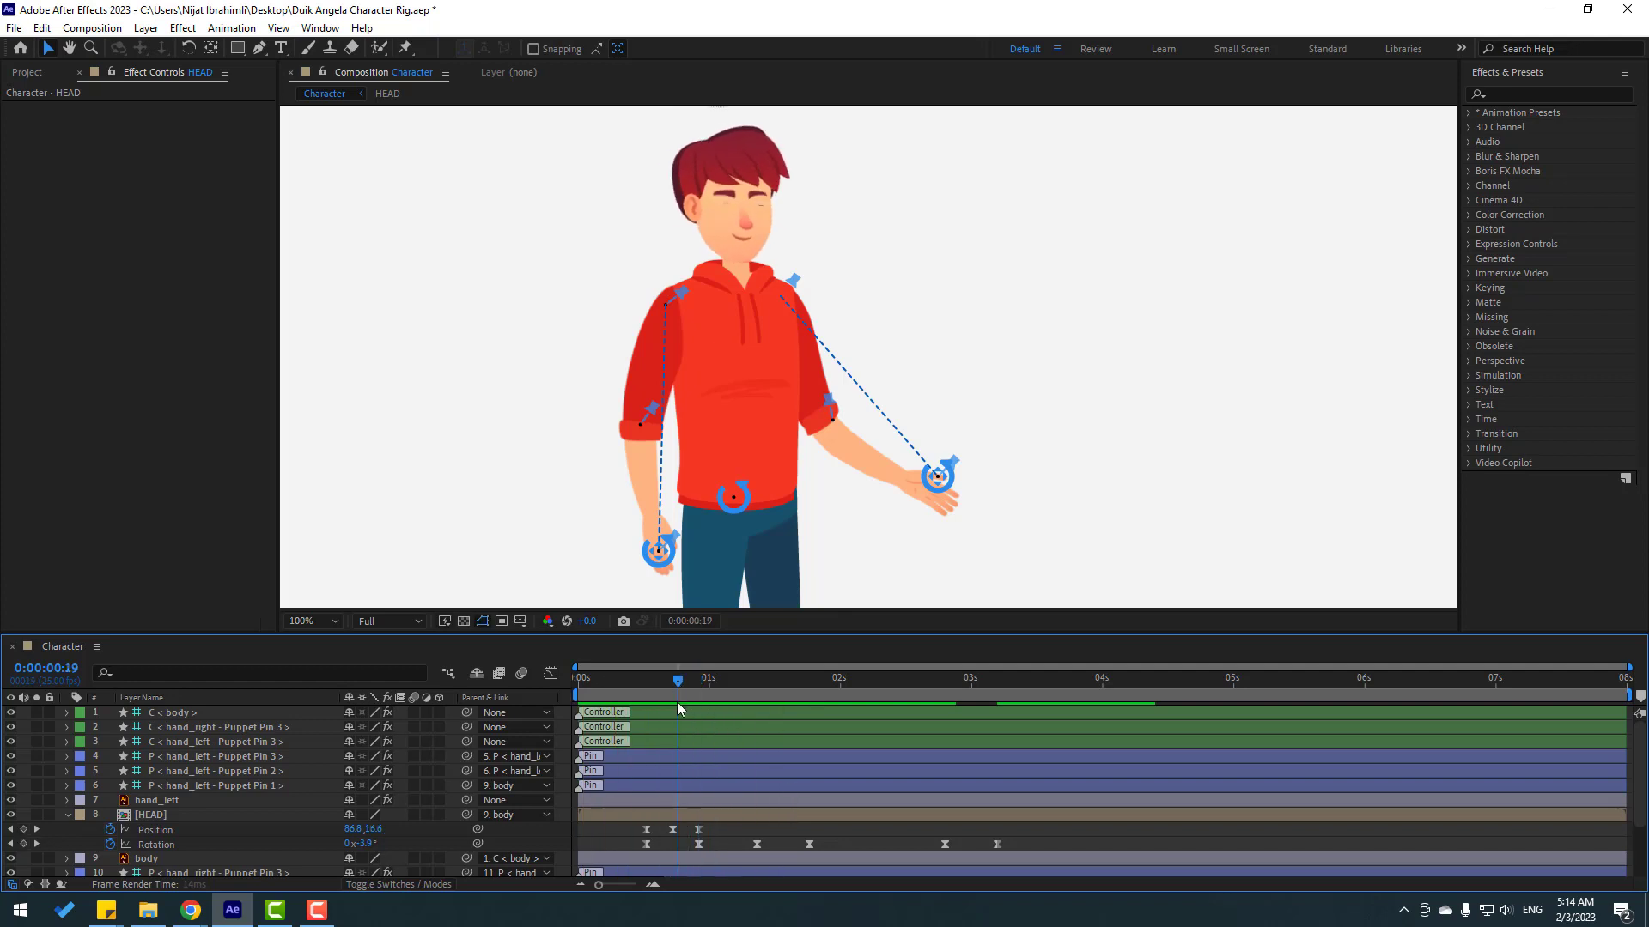
Step: Copy the three HEAD Position keyframes to 0:00:01:09 and 0:00:02:20, and preview the animation
drag(706, 830, 606, 810)
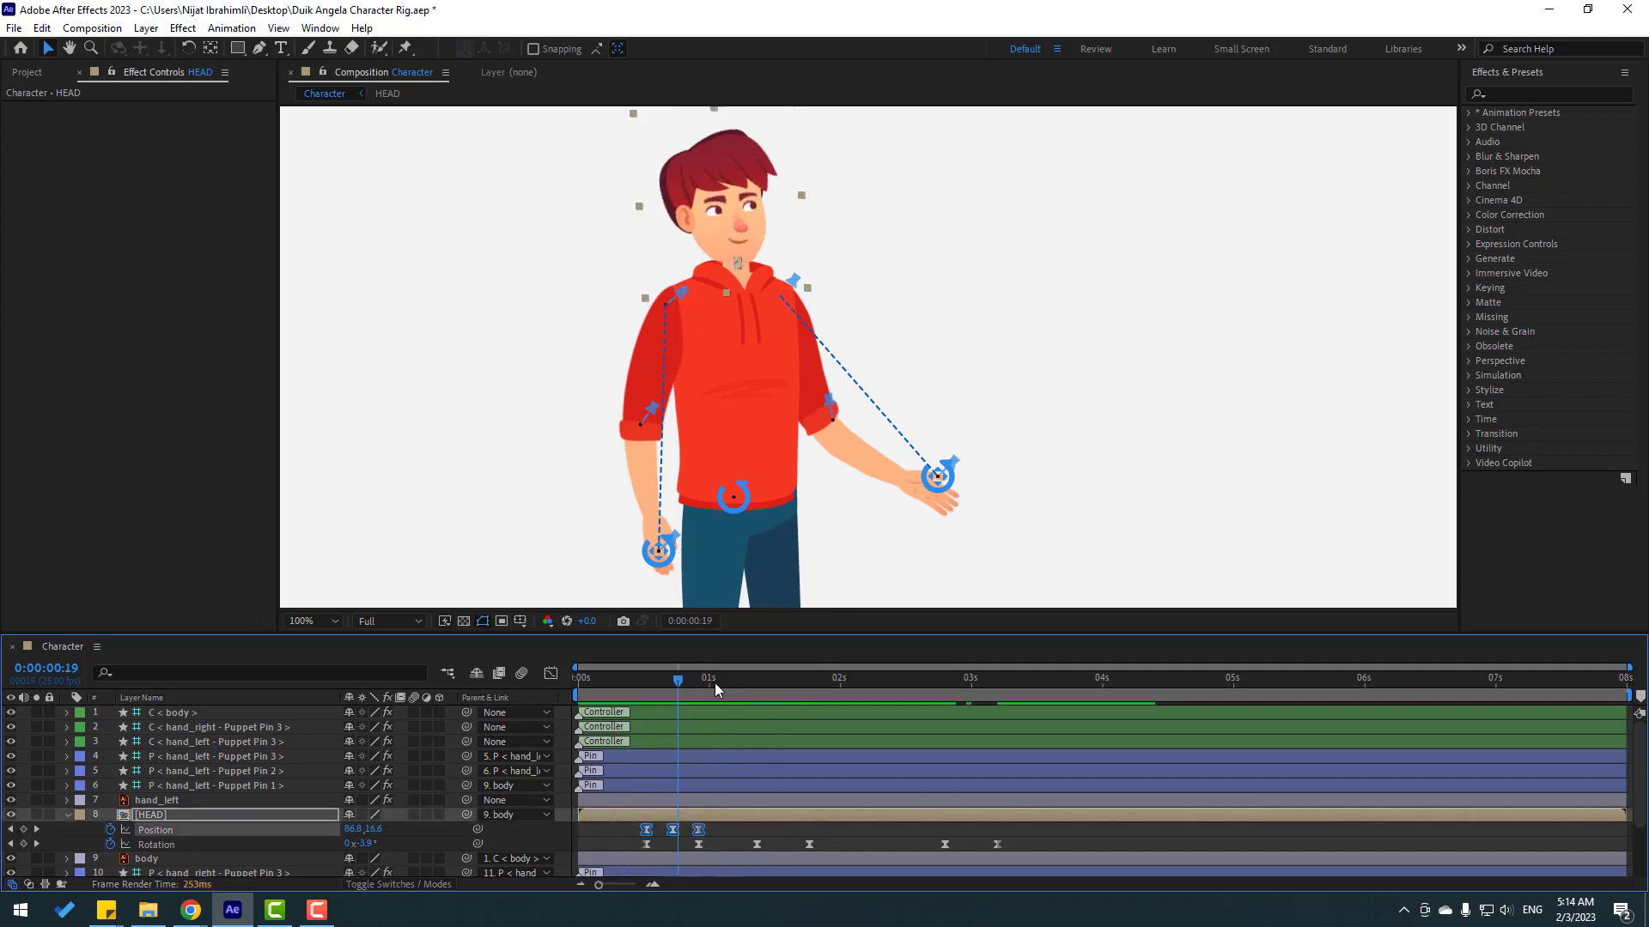
drag(716, 682, 761, 688)
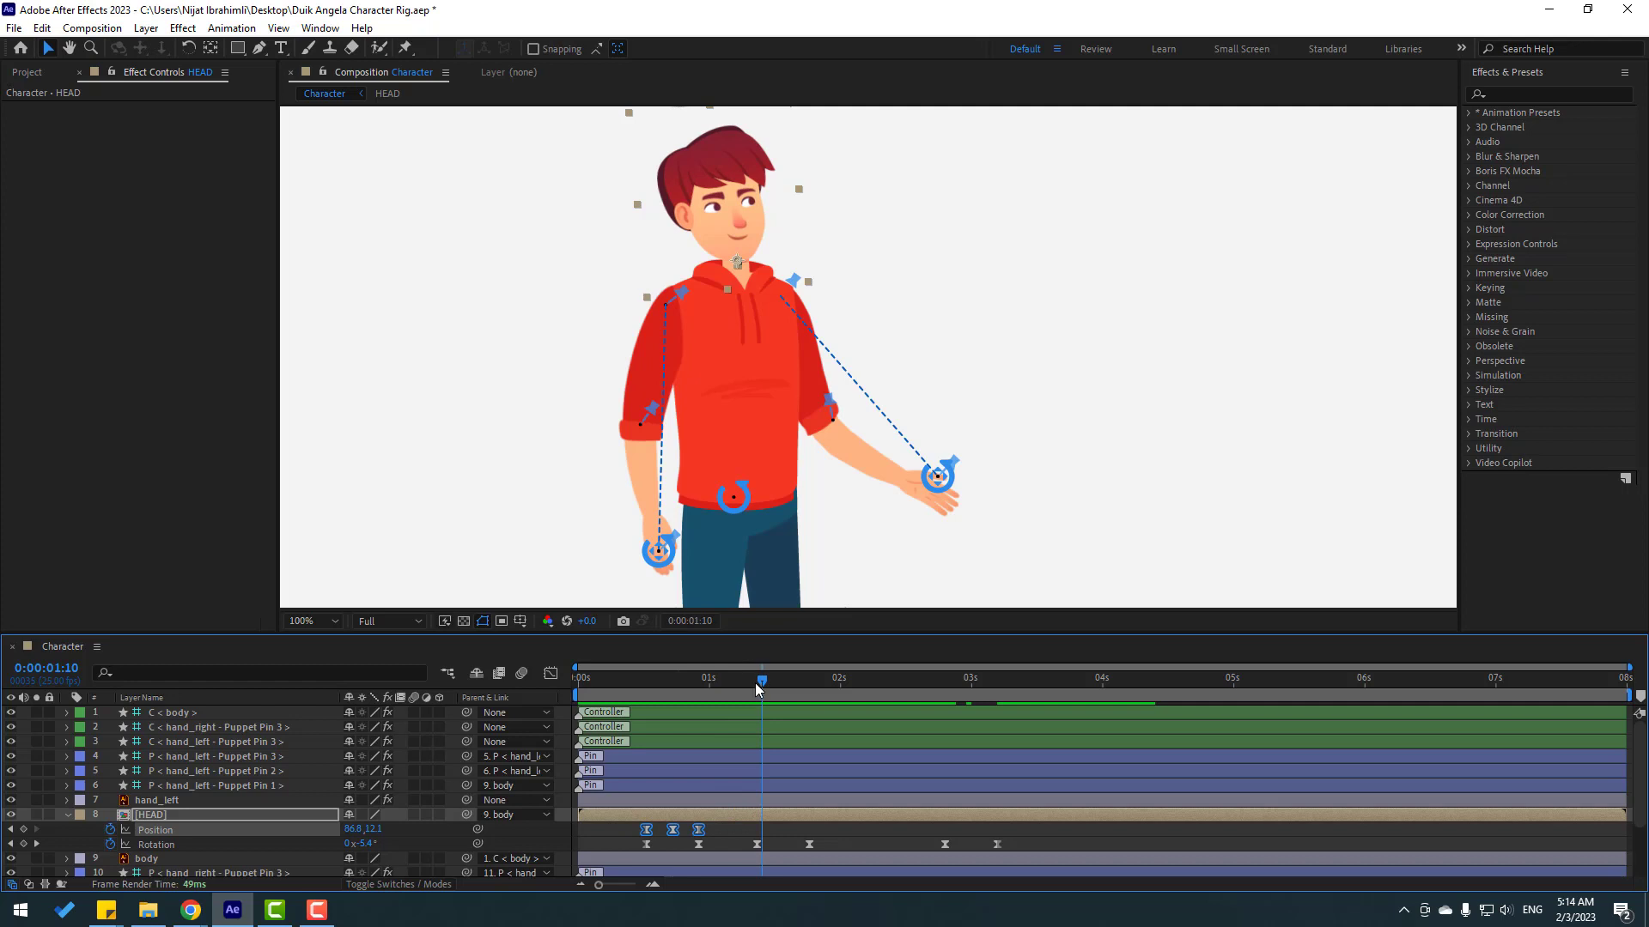
click(756, 683)
key(ctrl+v)
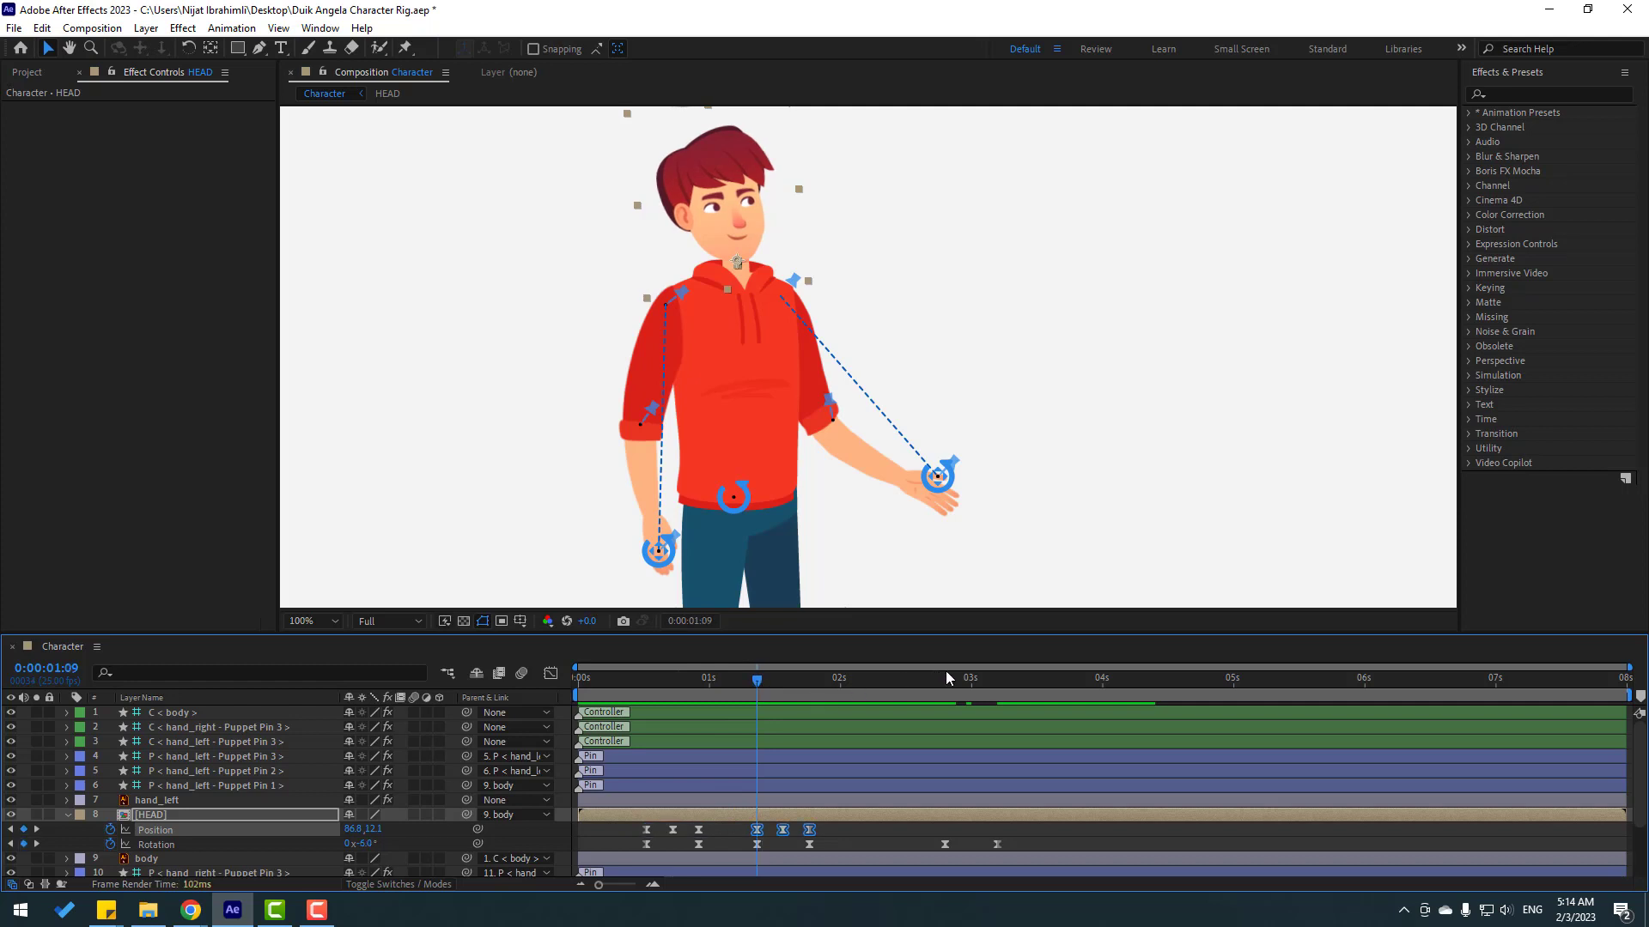
click(943, 681)
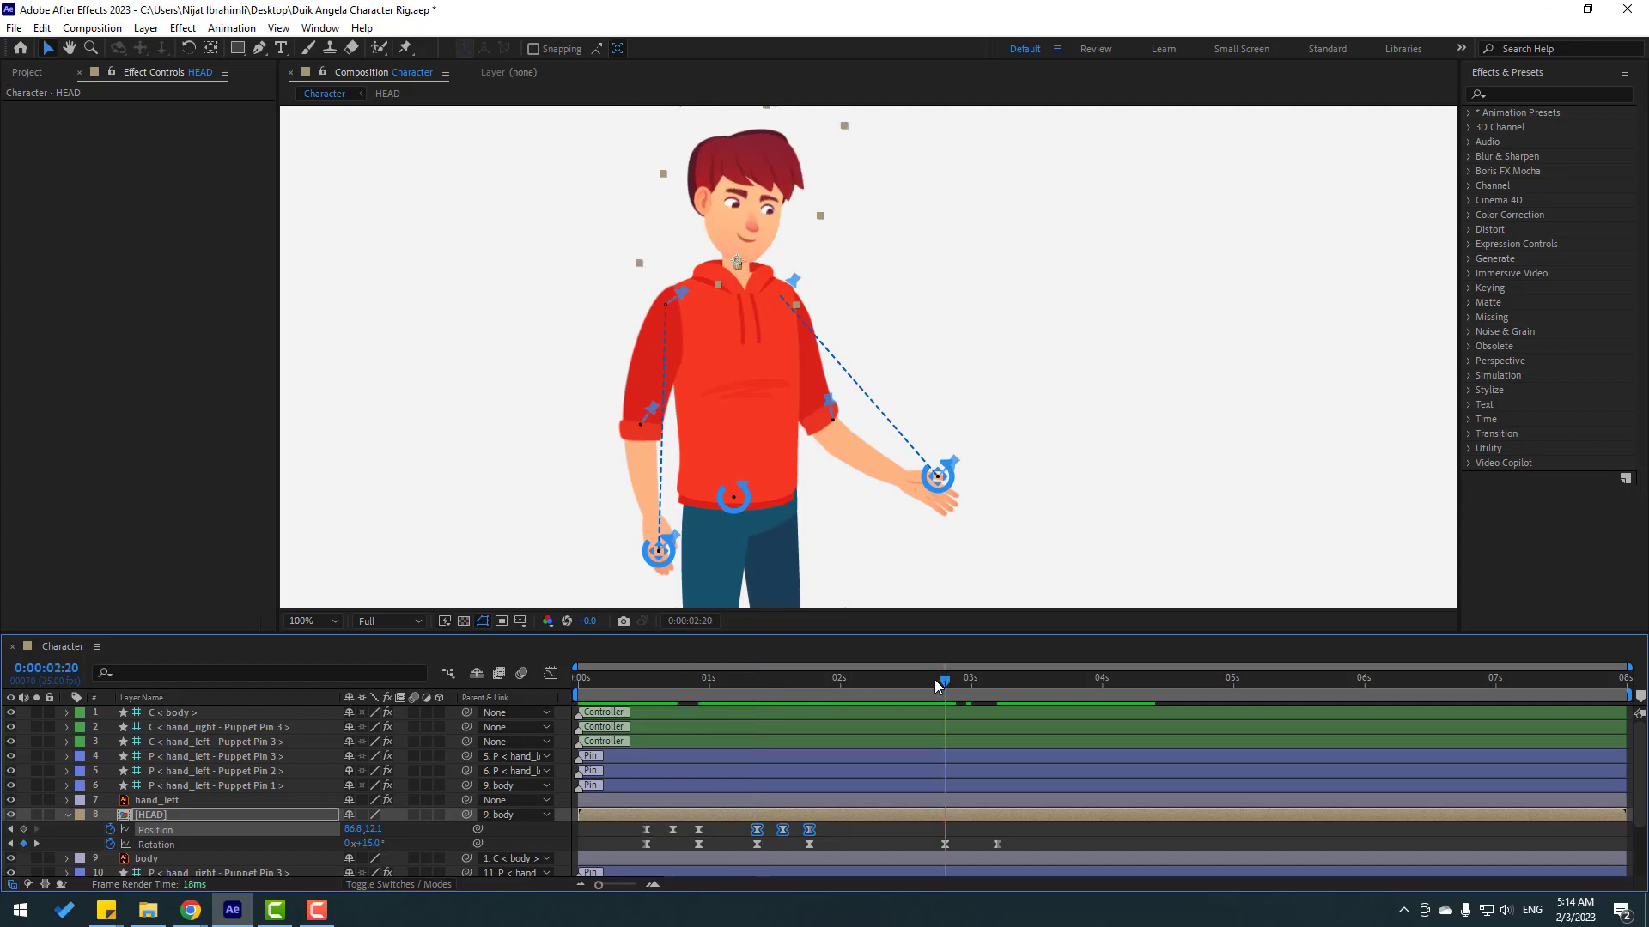
key(ctrl+v)
key(space)
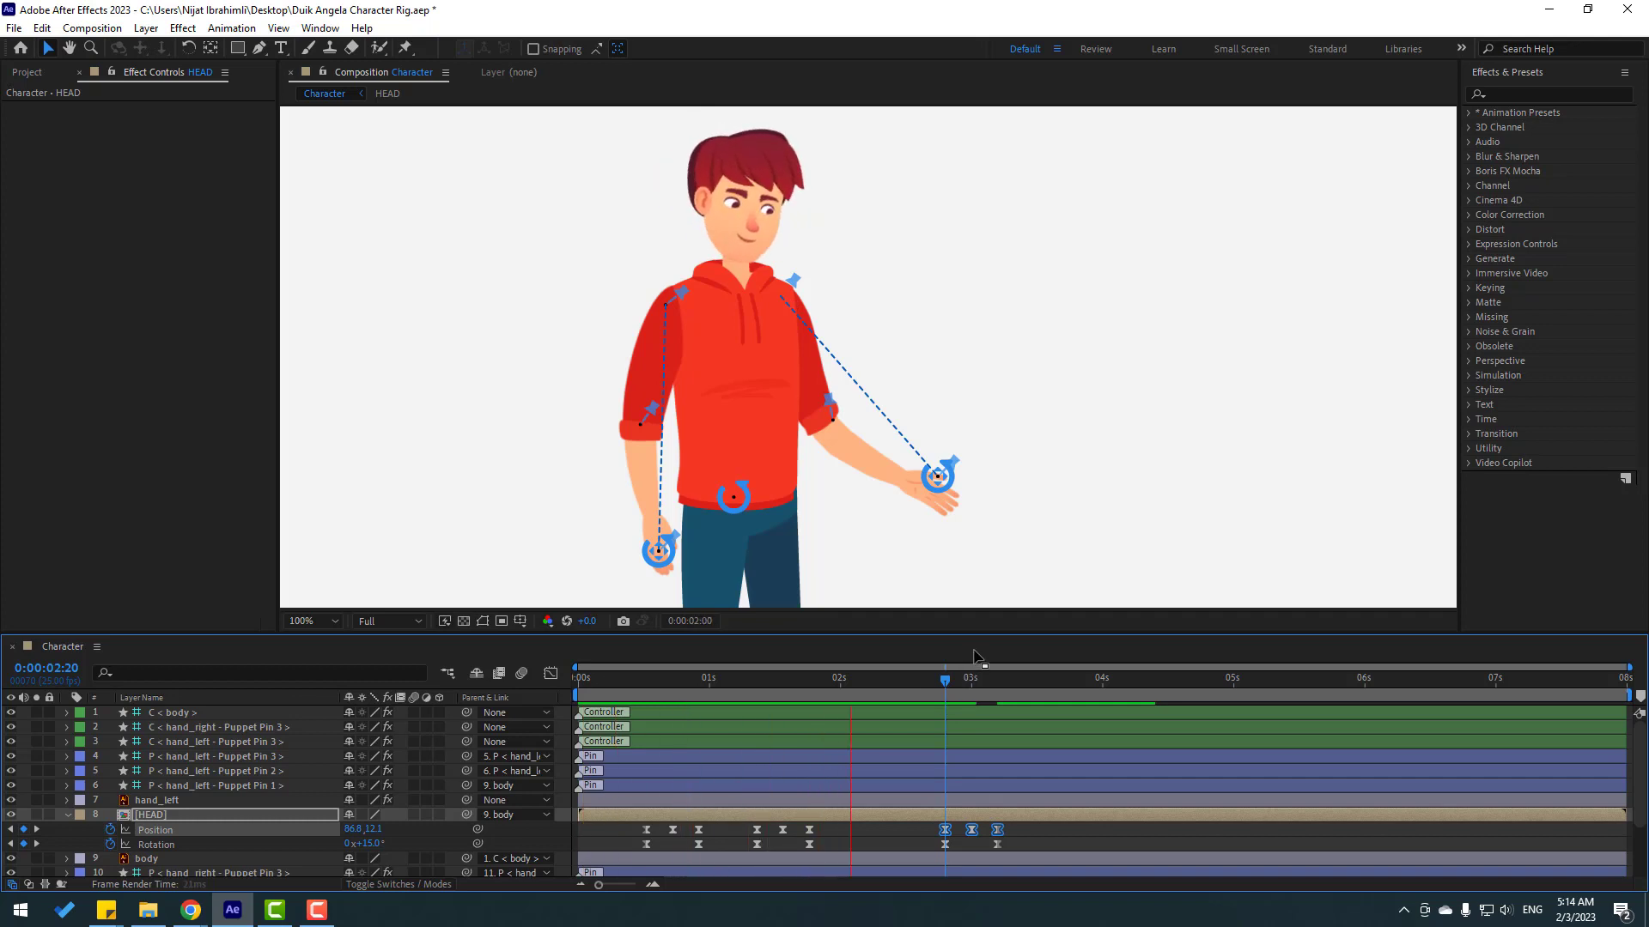
Step: Add a Rotation keyframe to the C < body > controller at 0:00:00:11 and set its rotation to -3° at 0:00:00:21
click(635, 679)
click(649, 817)
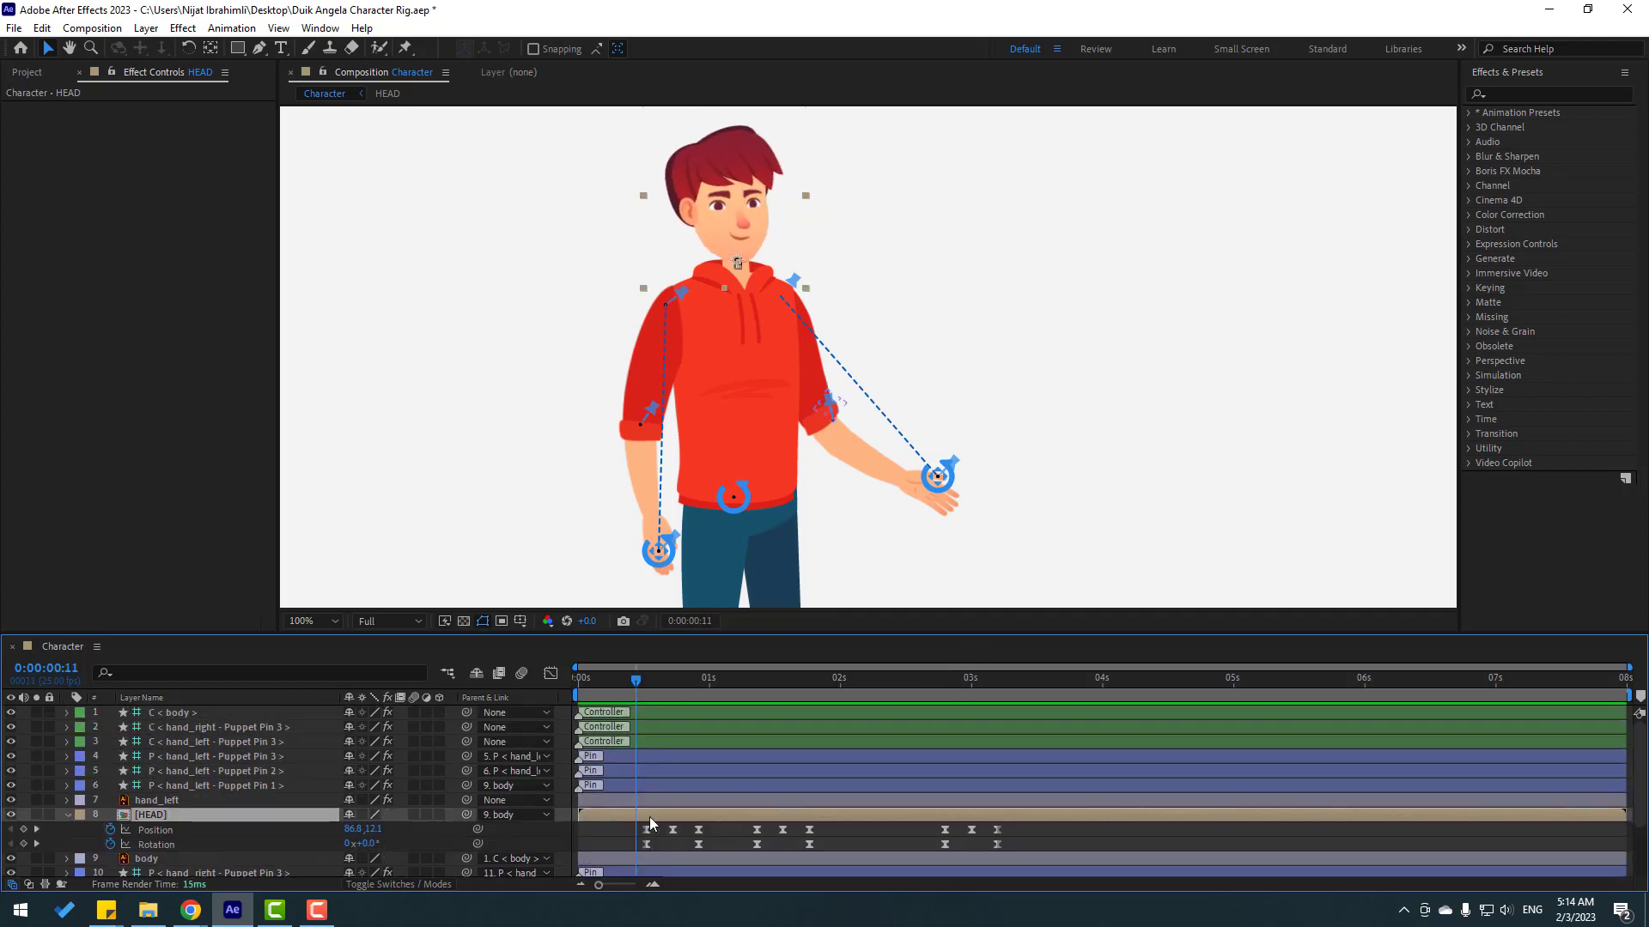
click(185, 715)
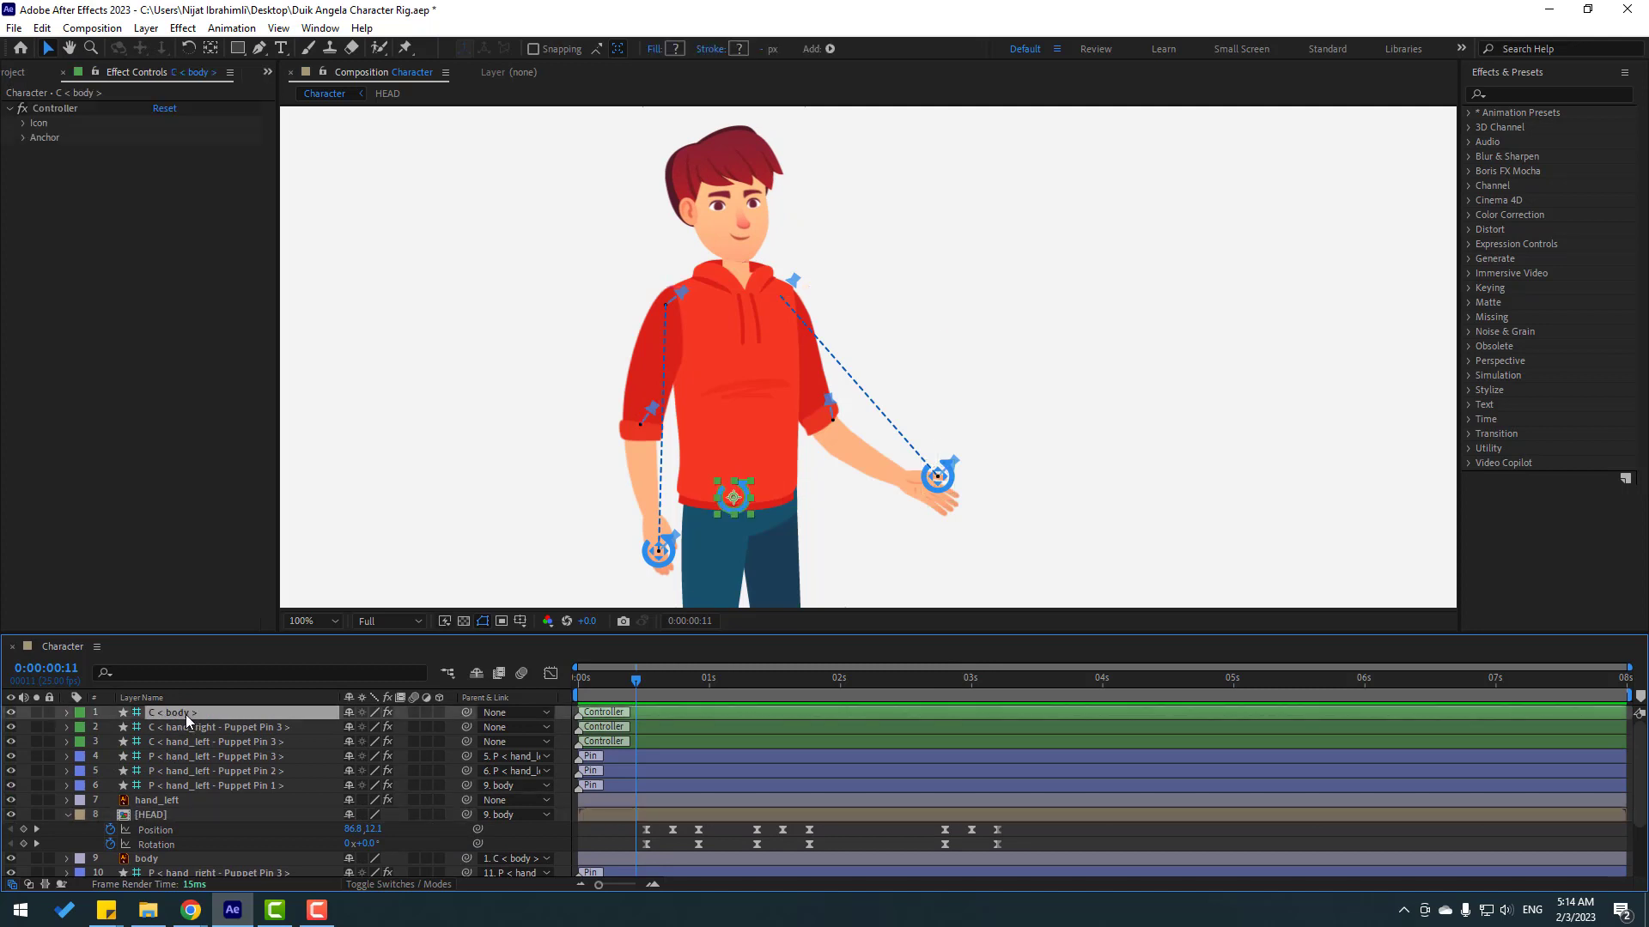
key(r)
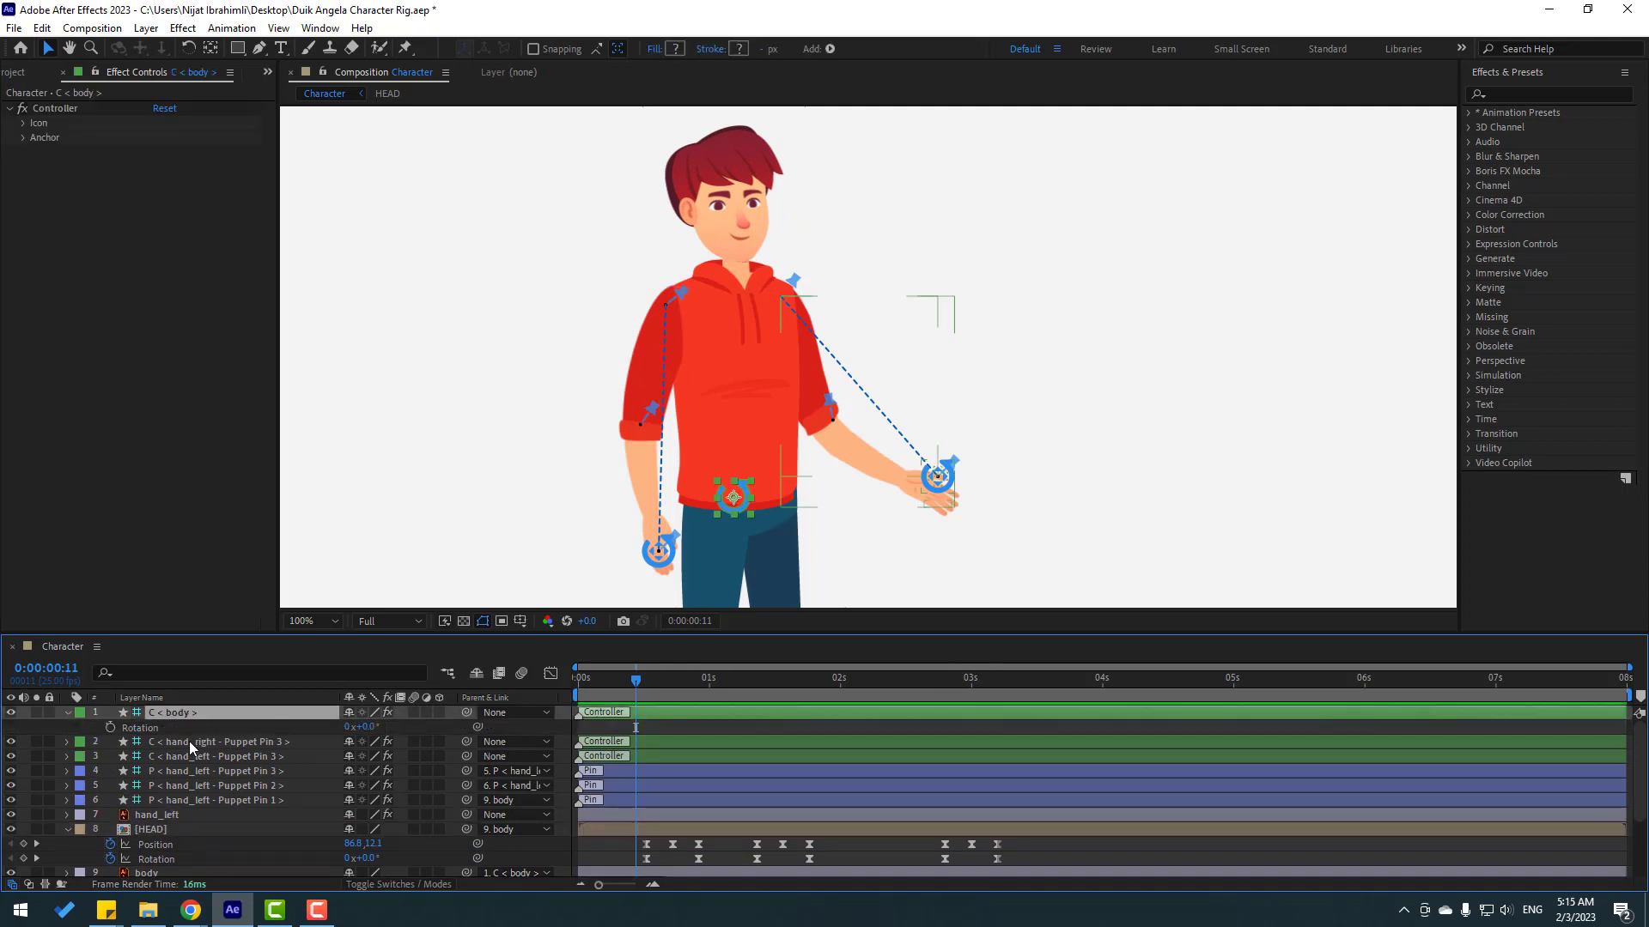
click(110, 727)
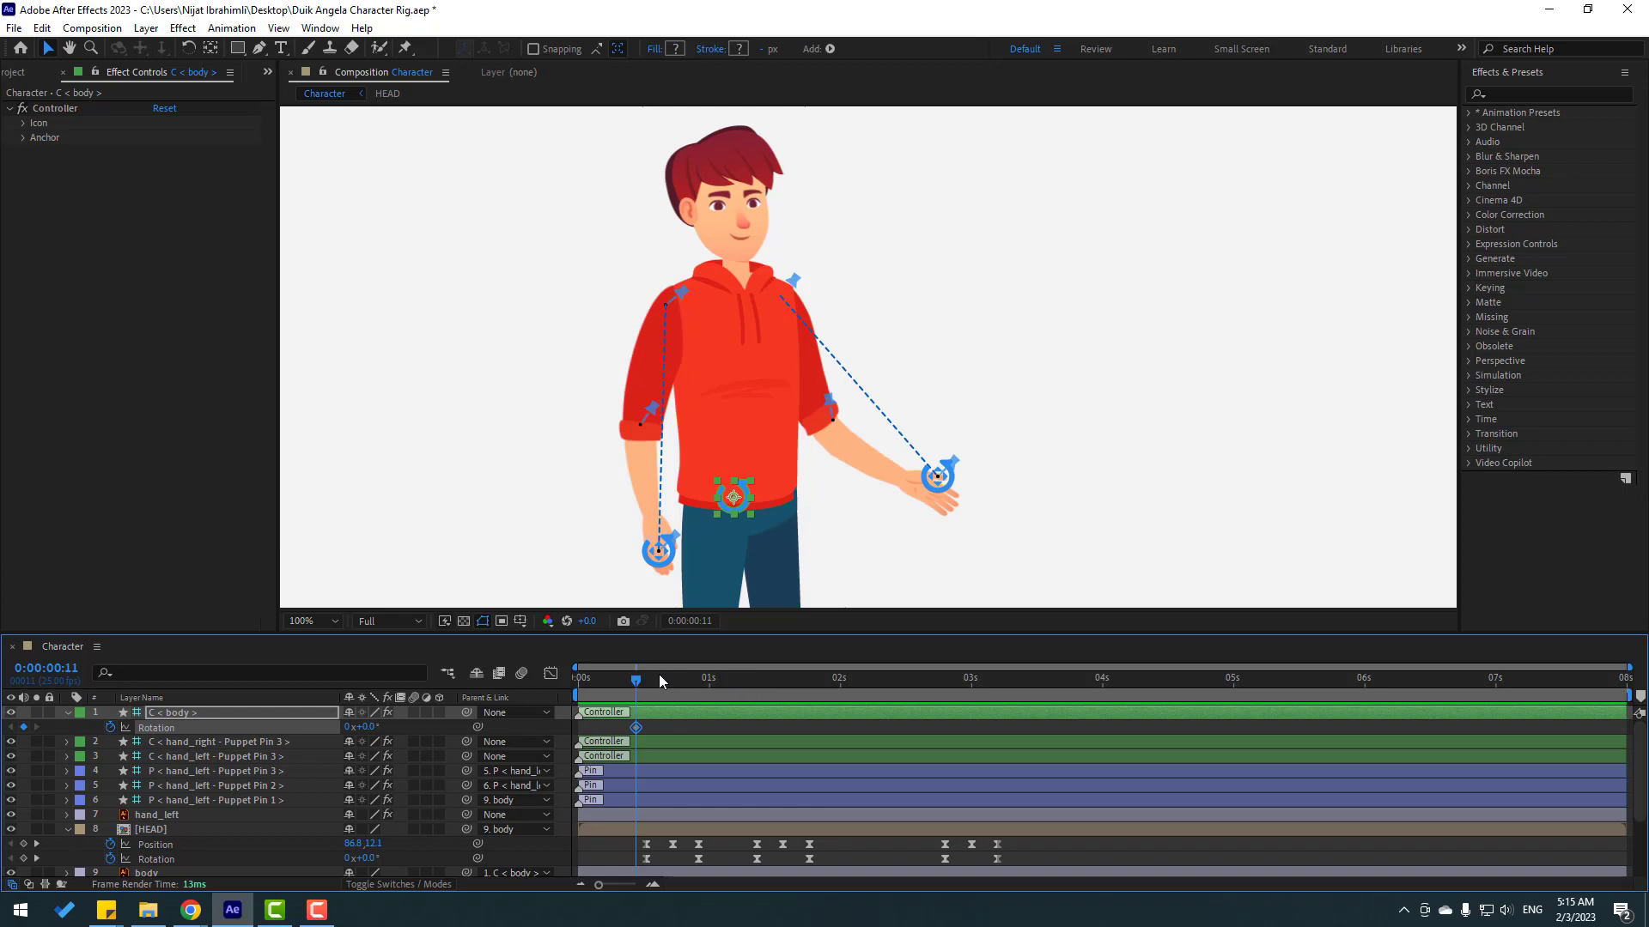
key(shift+Page_Down)
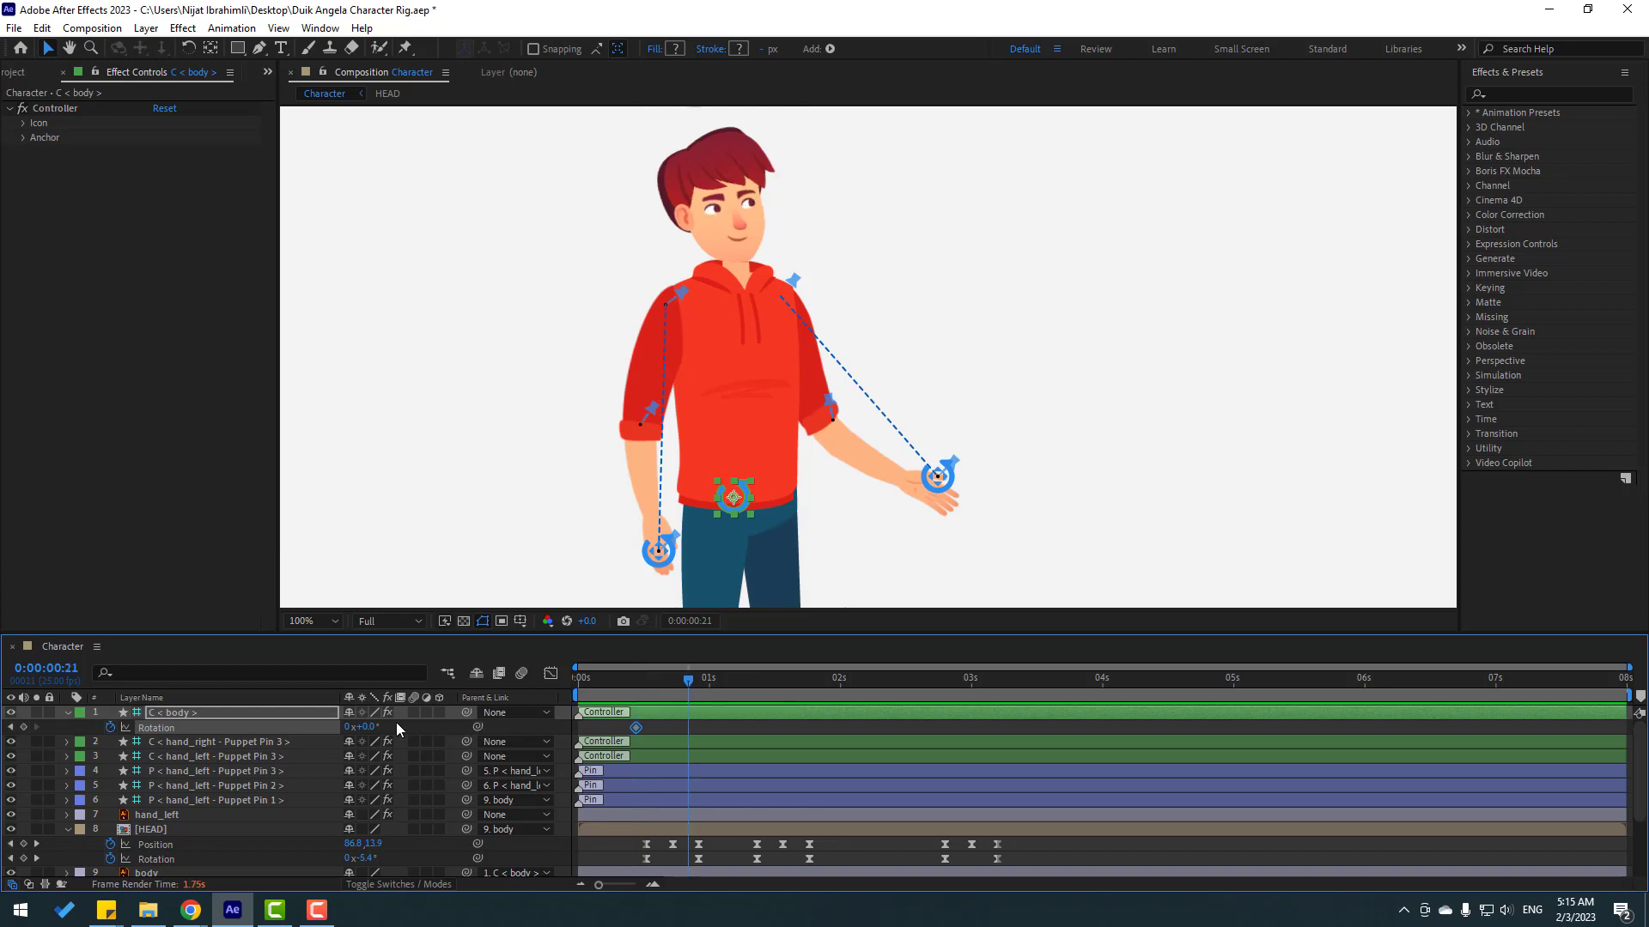
click(365, 729)
key(Return)
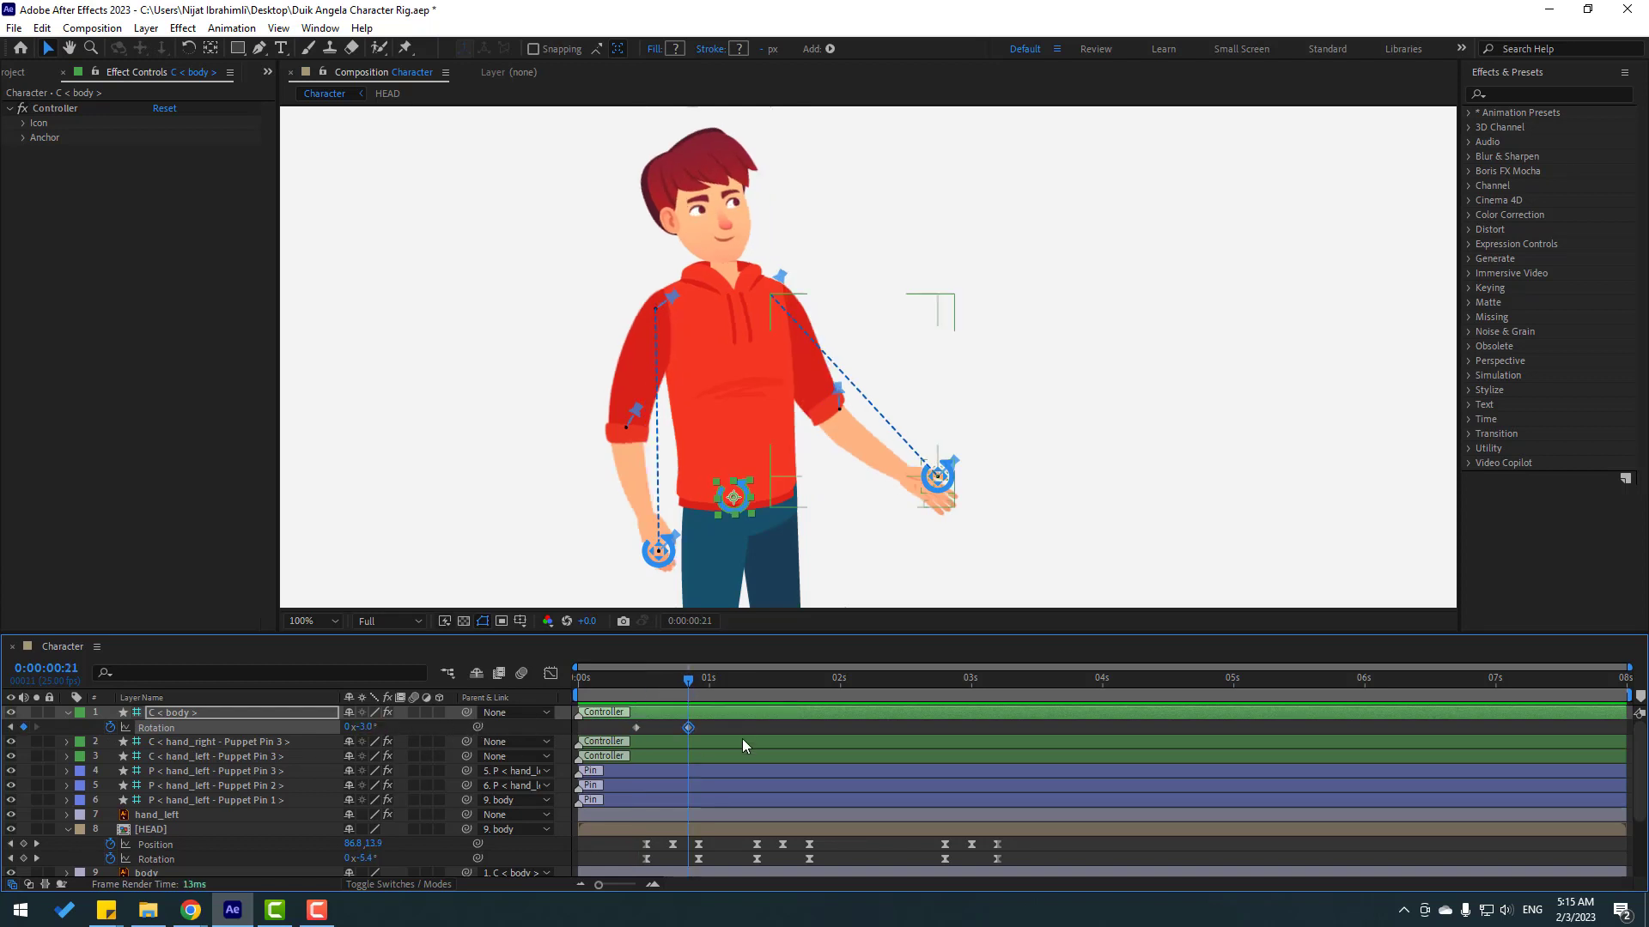
Step: Hold the C < body > controller's rotation with a keyframe at 0:00:01:09 and set it to 3° at 0:00:01:19
drag(604, 679, 756, 701)
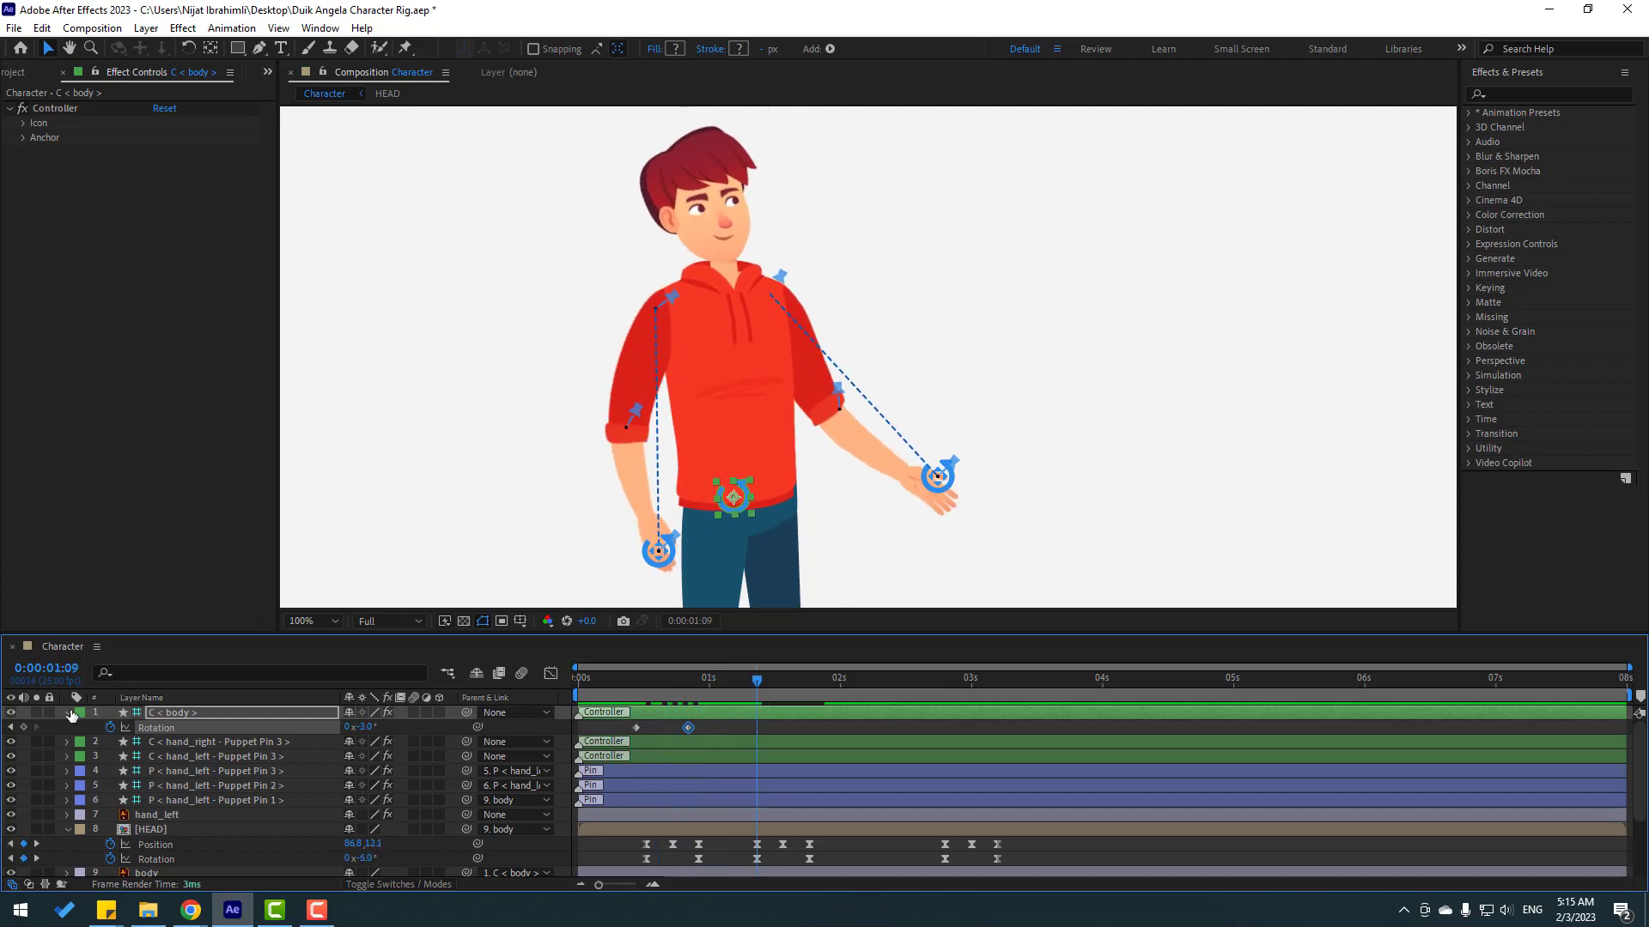
click(24, 726)
key(shift+Page_Down)
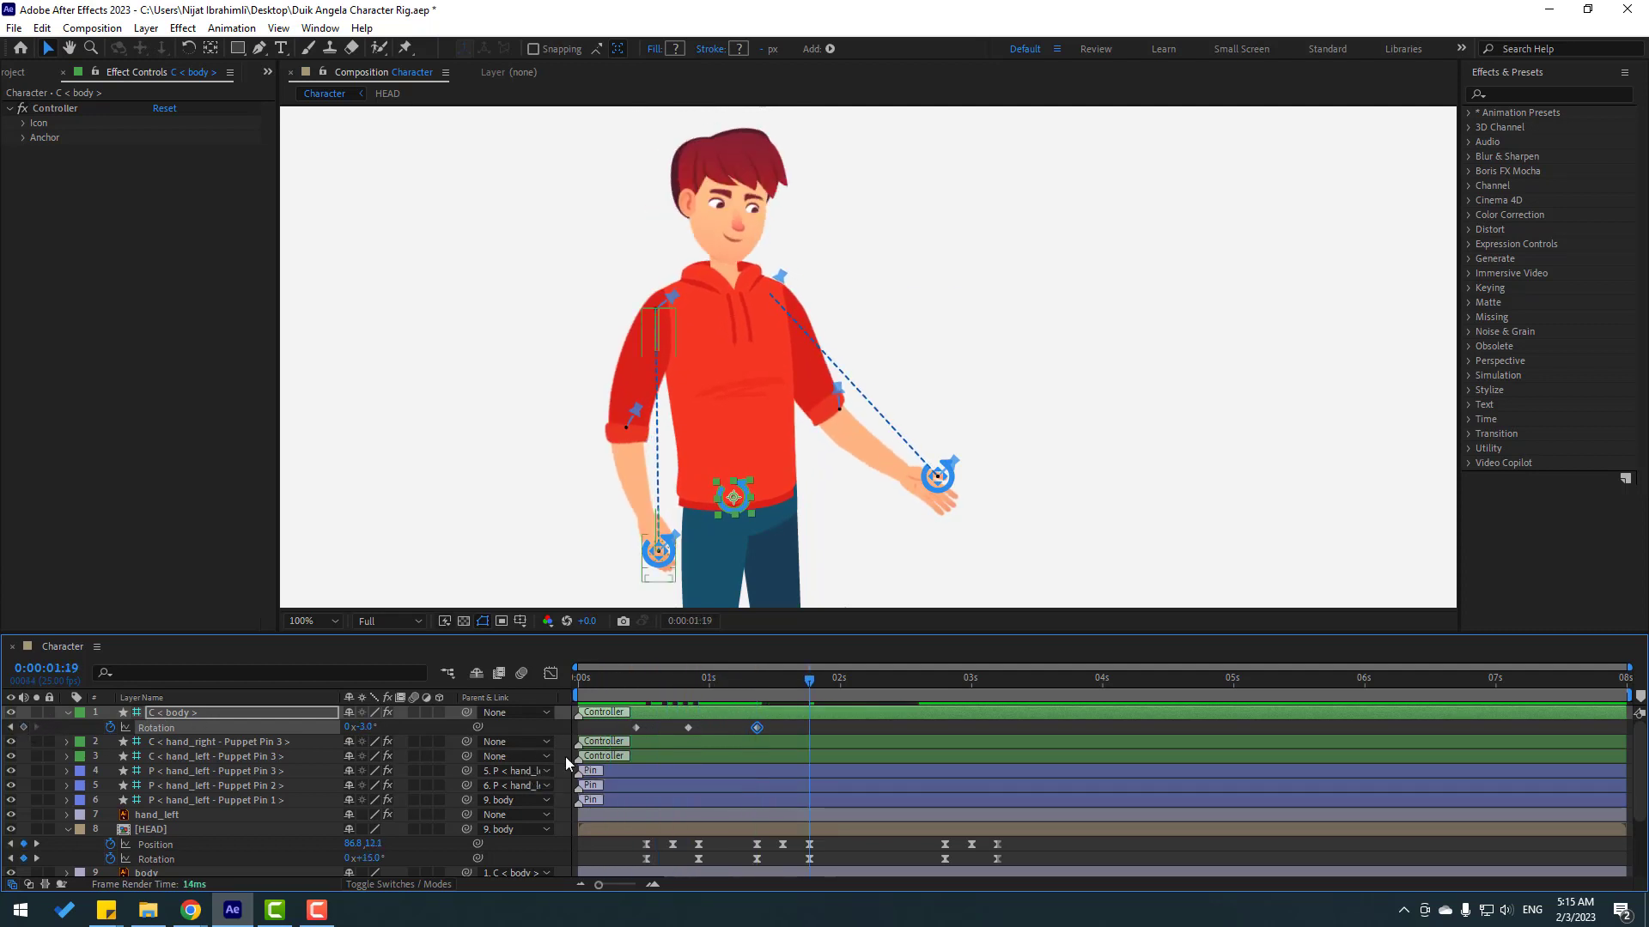
click(363, 728)
text(4)
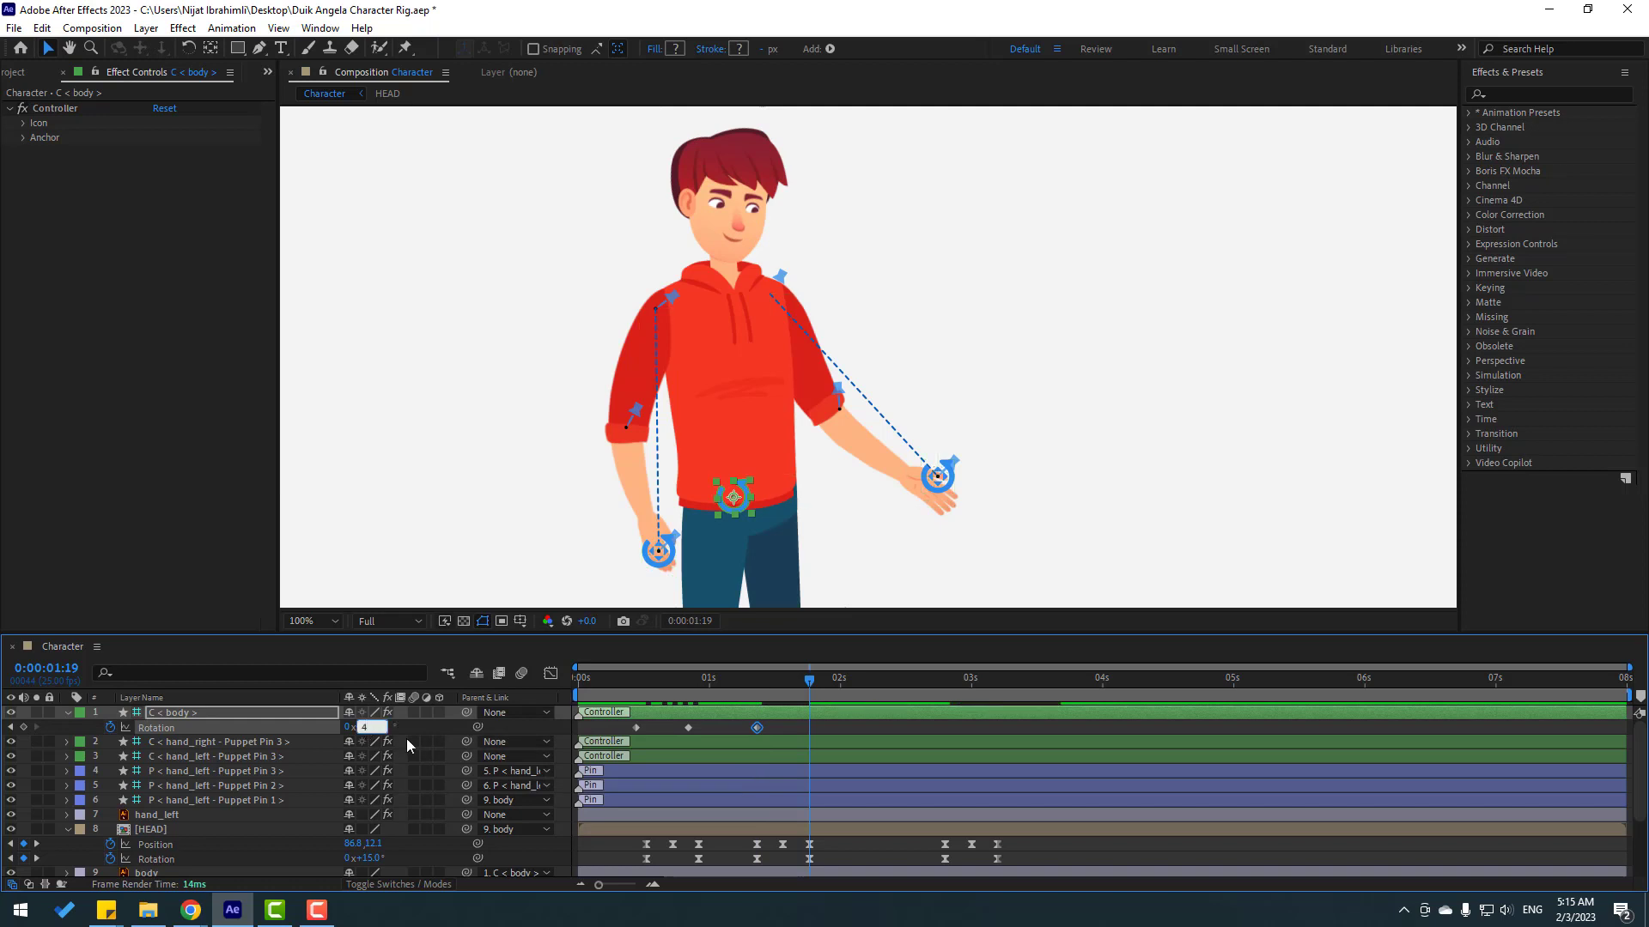
key(Return)
click(365, 728)
text(3)
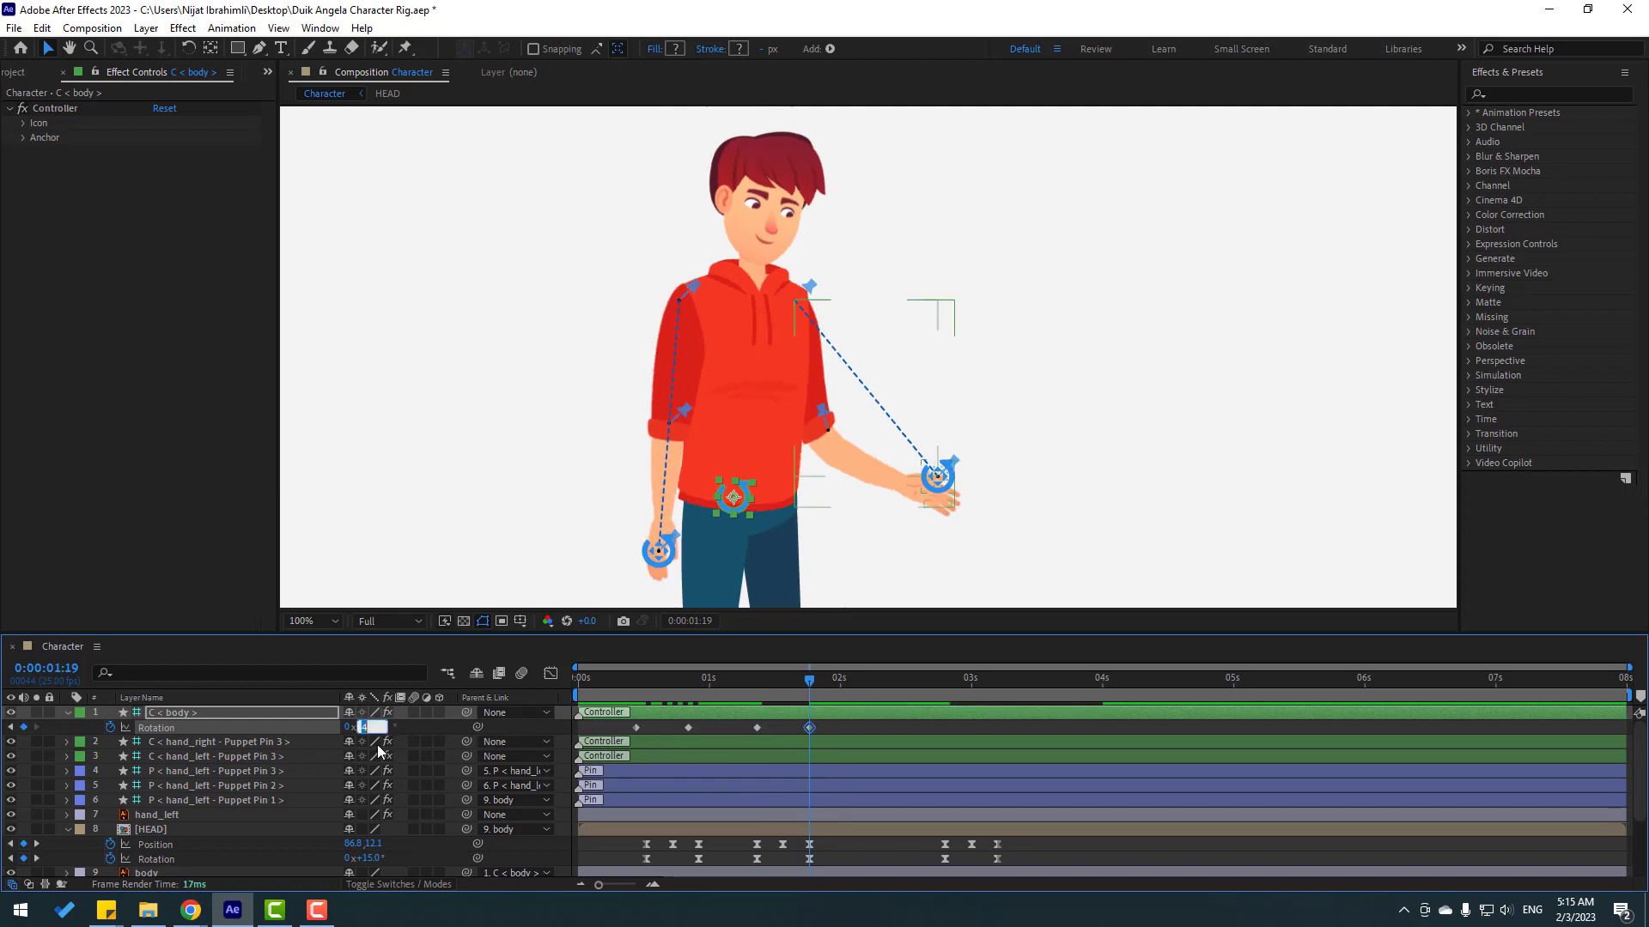
key(Return)
Step: Hold the C < body > controller's rotation with a keyframe at 0:00:02:20 and return it to 0° at 0:00:03:05
drag(739, 683, 835, 681)
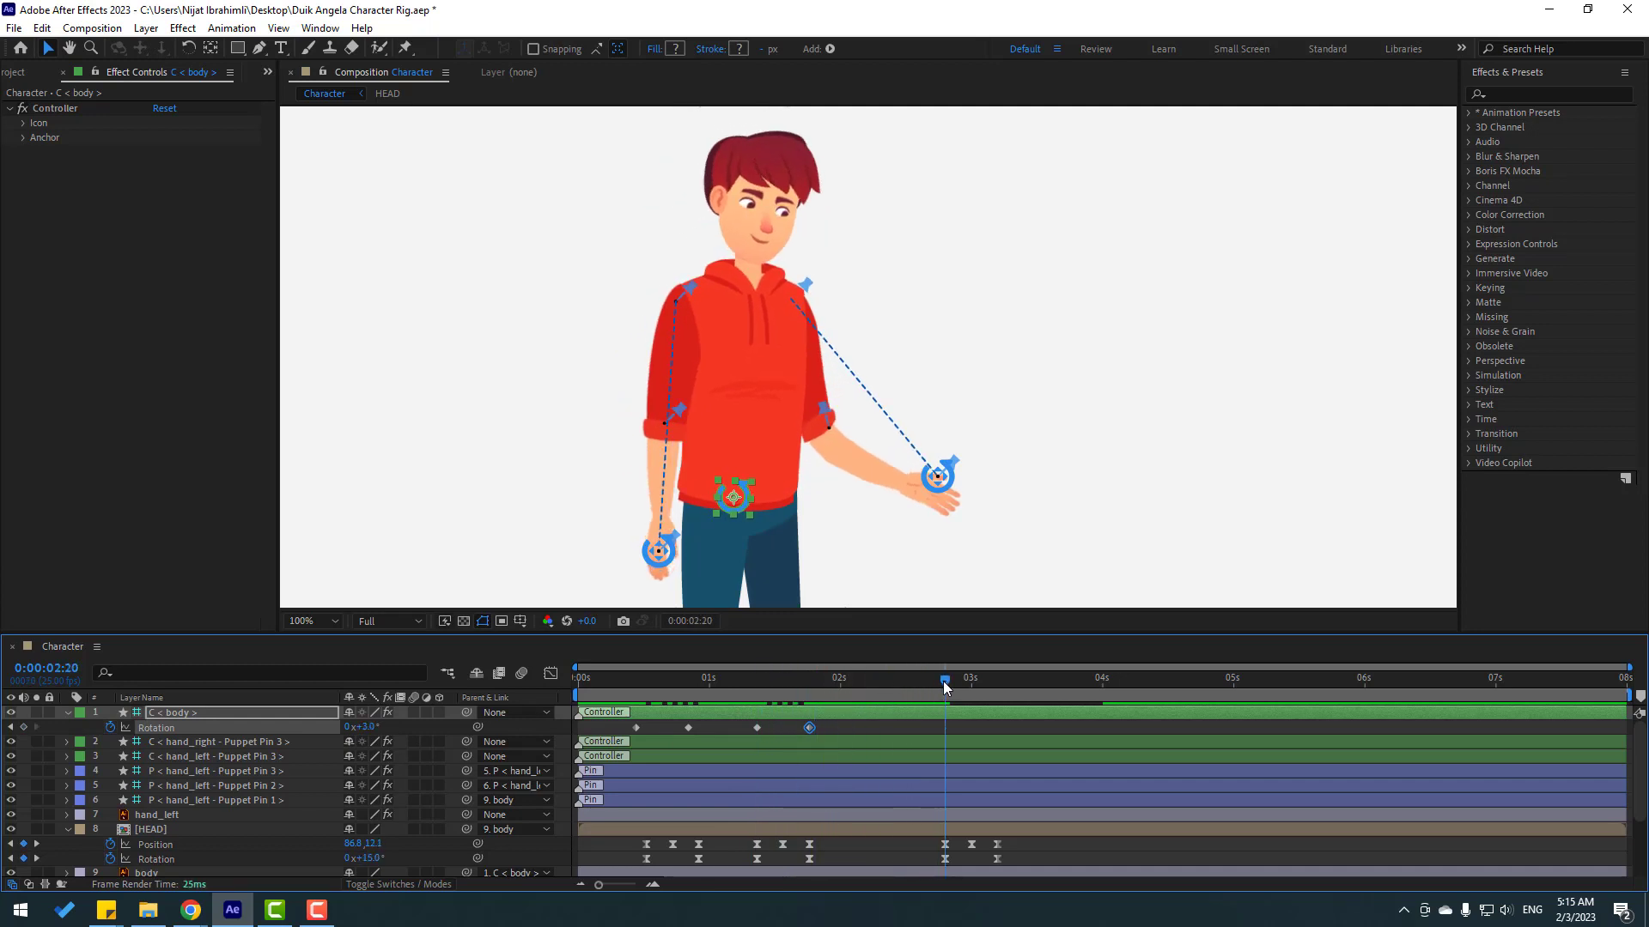
click(24, 728)
key(shift+Page_Down)
click(364, 727)
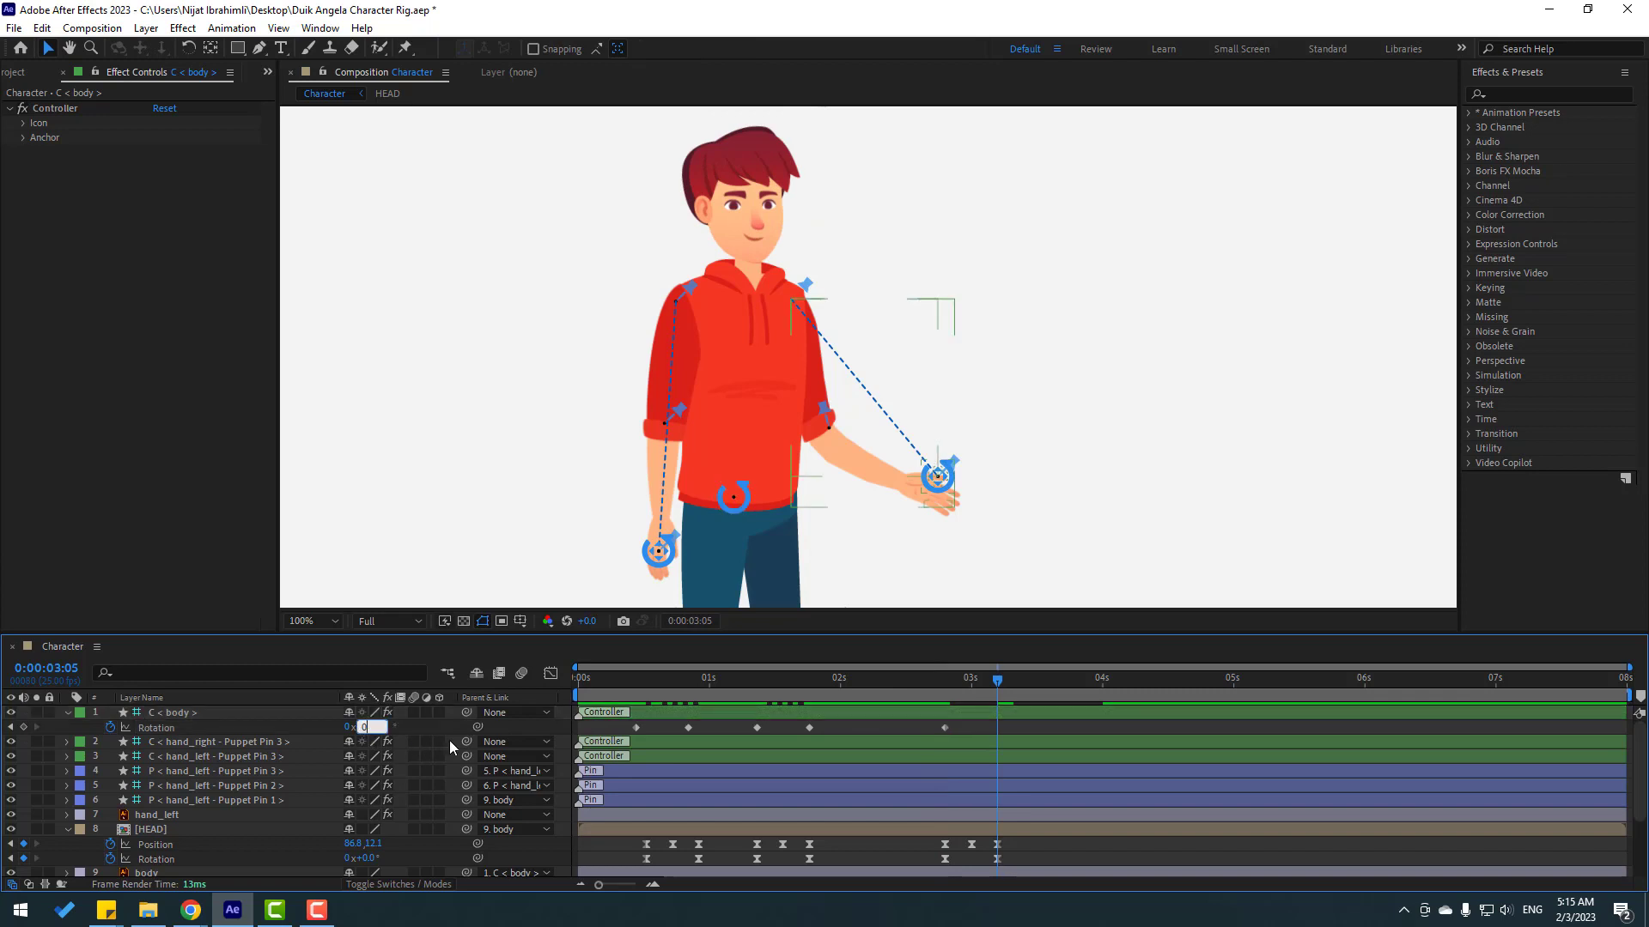
text(0)
key(Return)
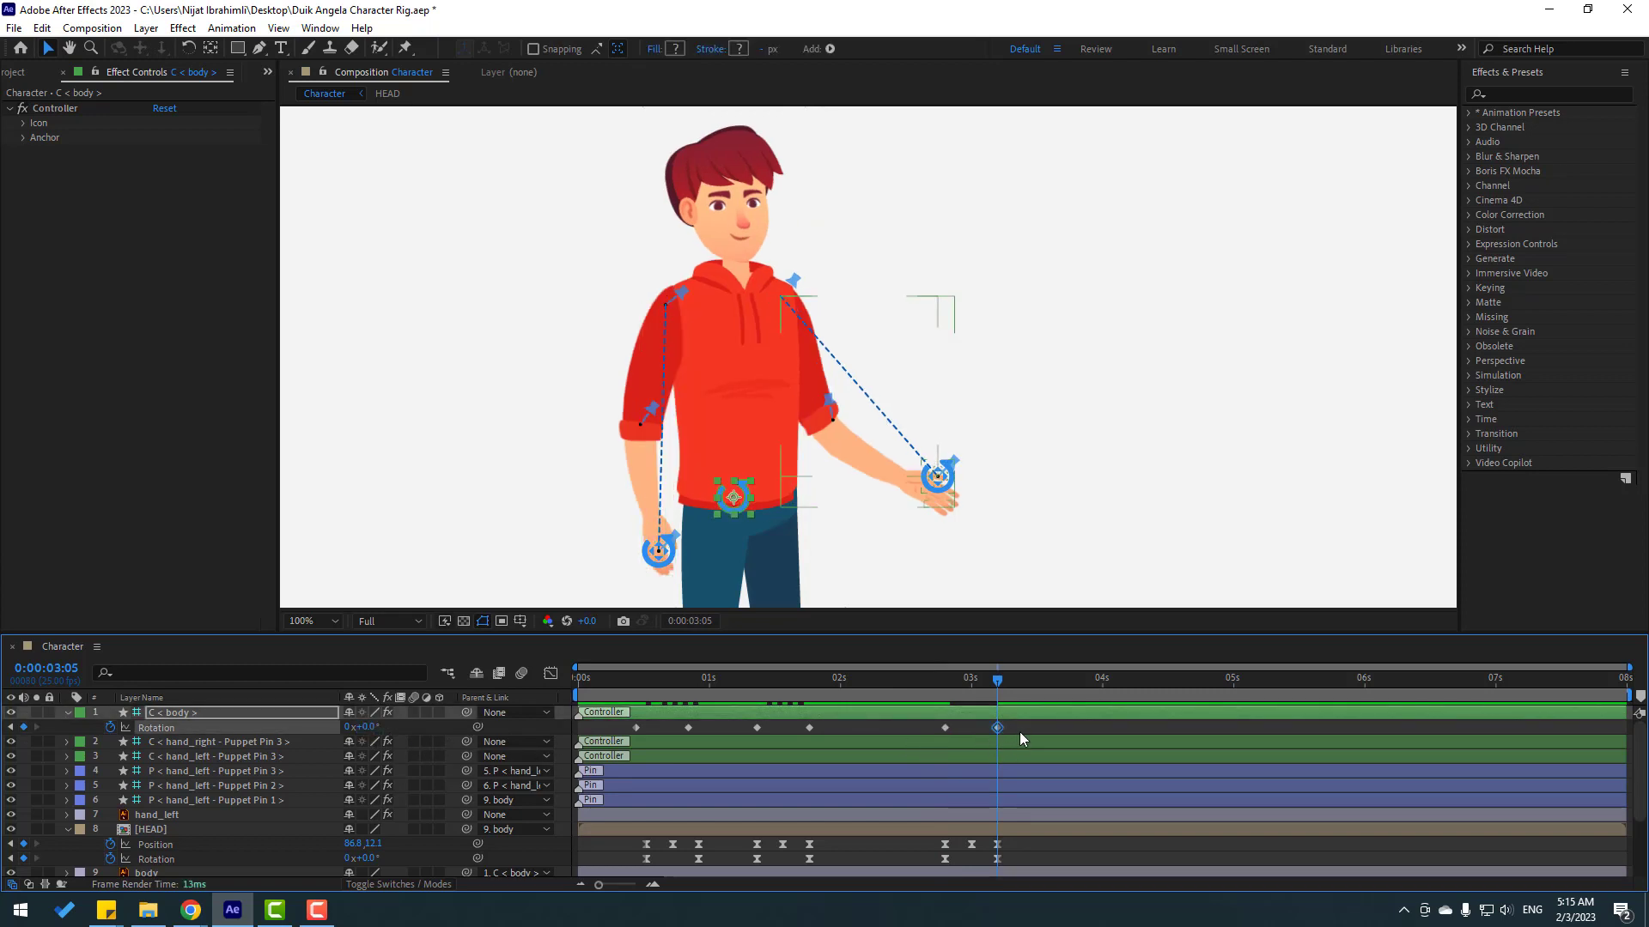
Step: Apply Easy Ease to all Rotation keyframes of the C < body > controller and preview the body movement
drag(1022, 738, 631, 722)
right_click(637, 727)
mouse_move(738, 715)
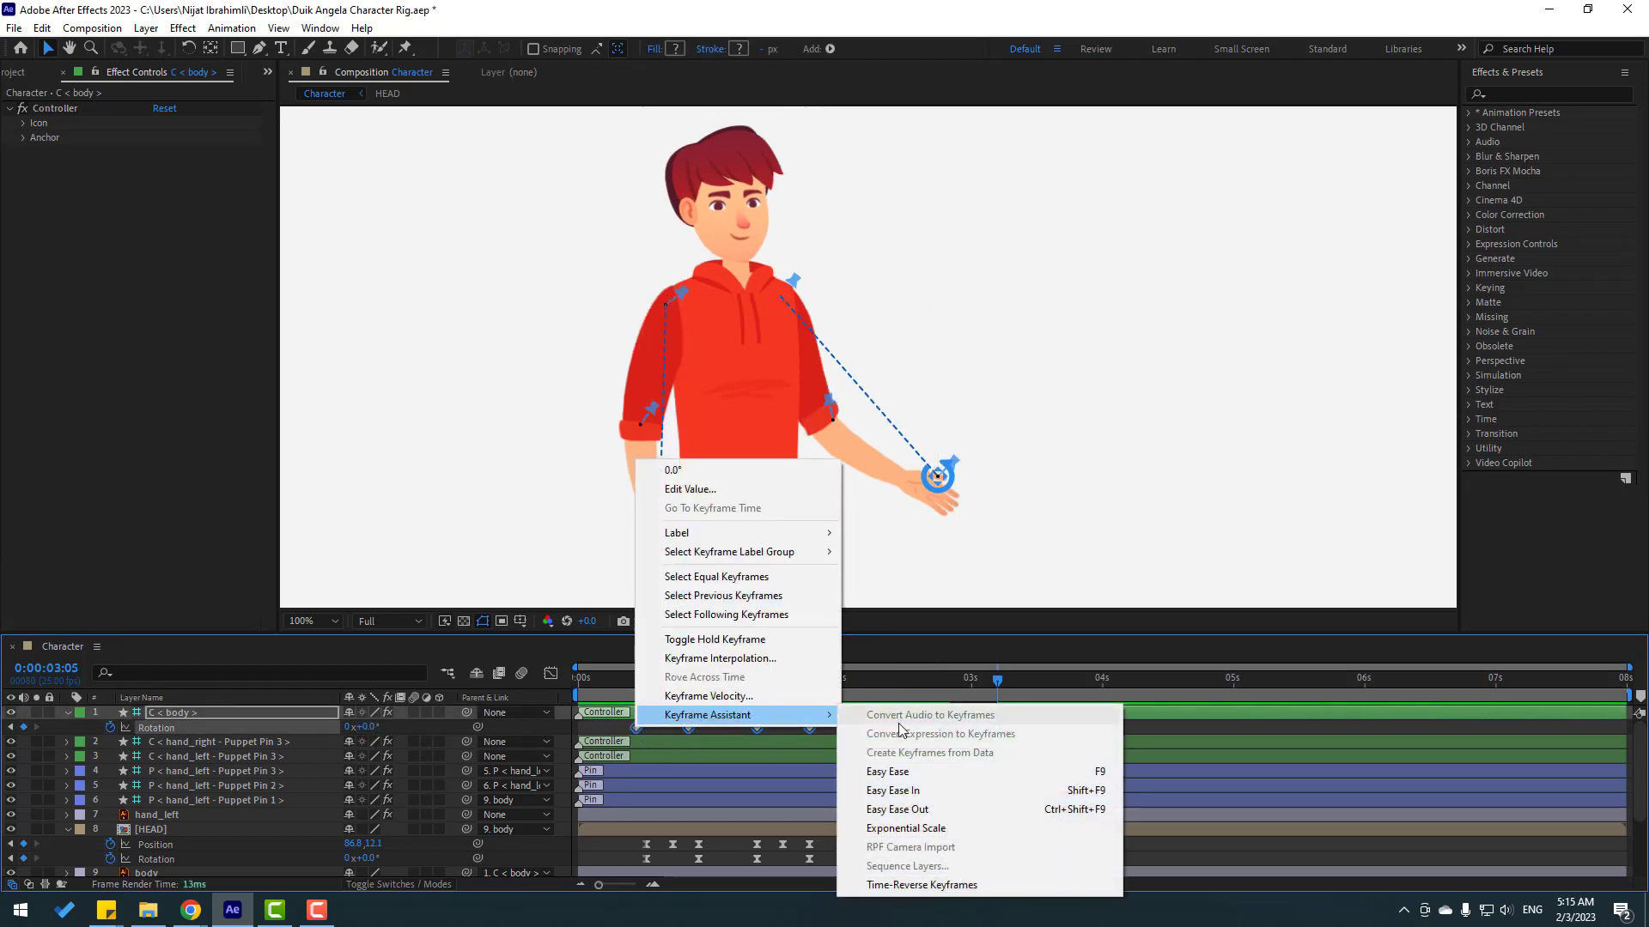
click(894, 771)
click(601, 706)
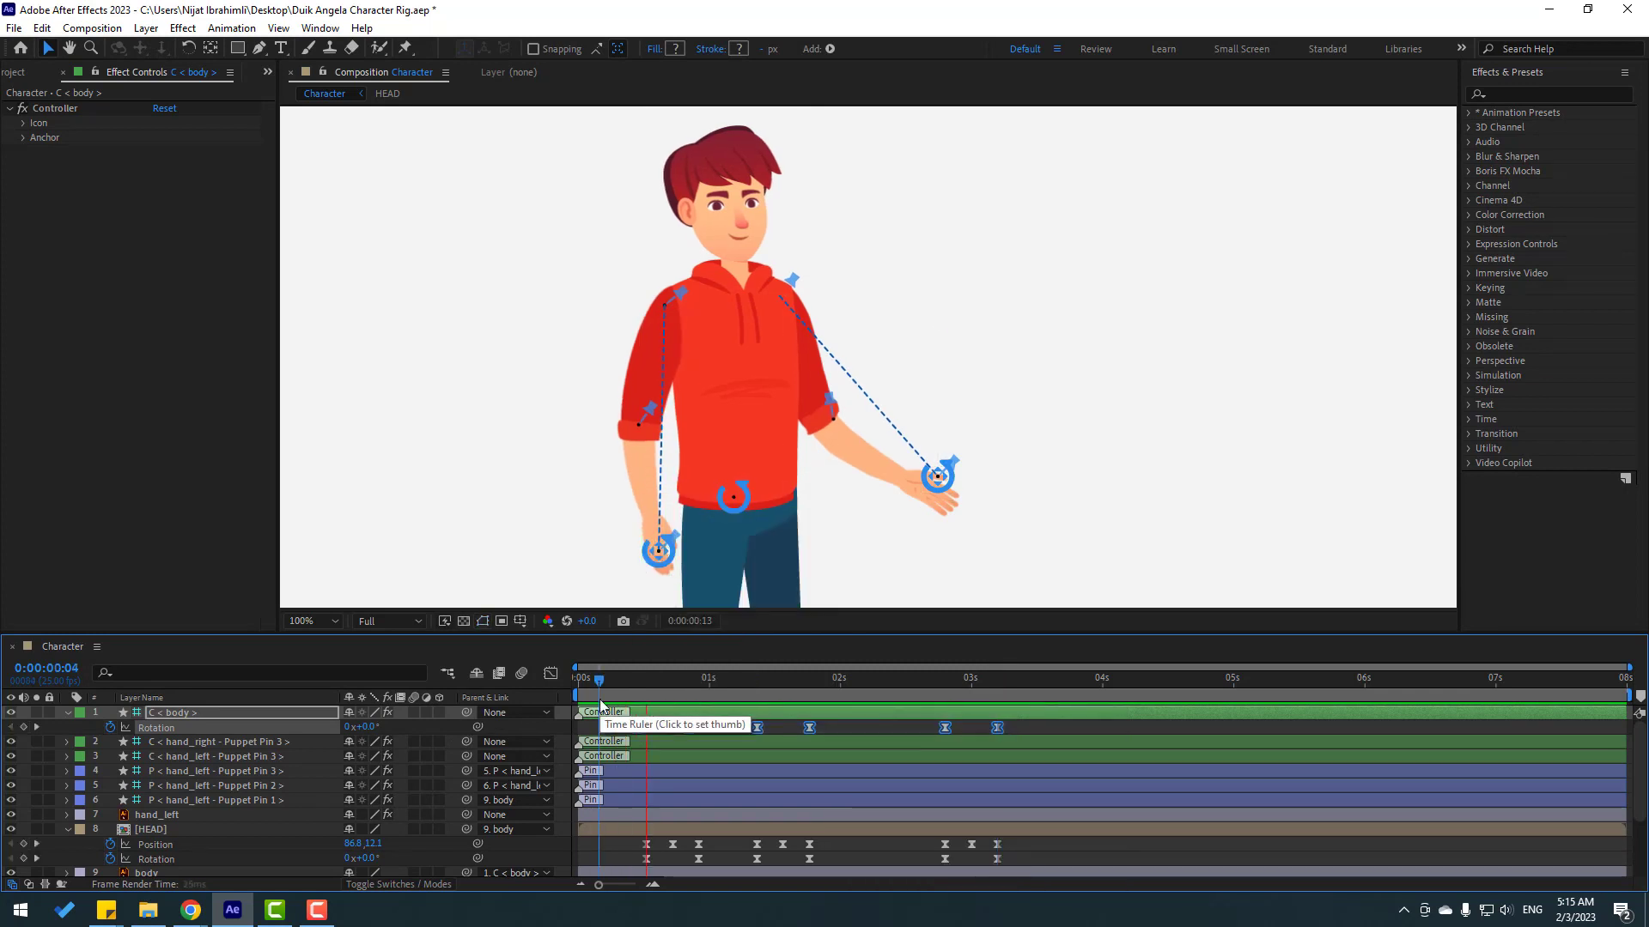
drag(625, 676, 637, 677)
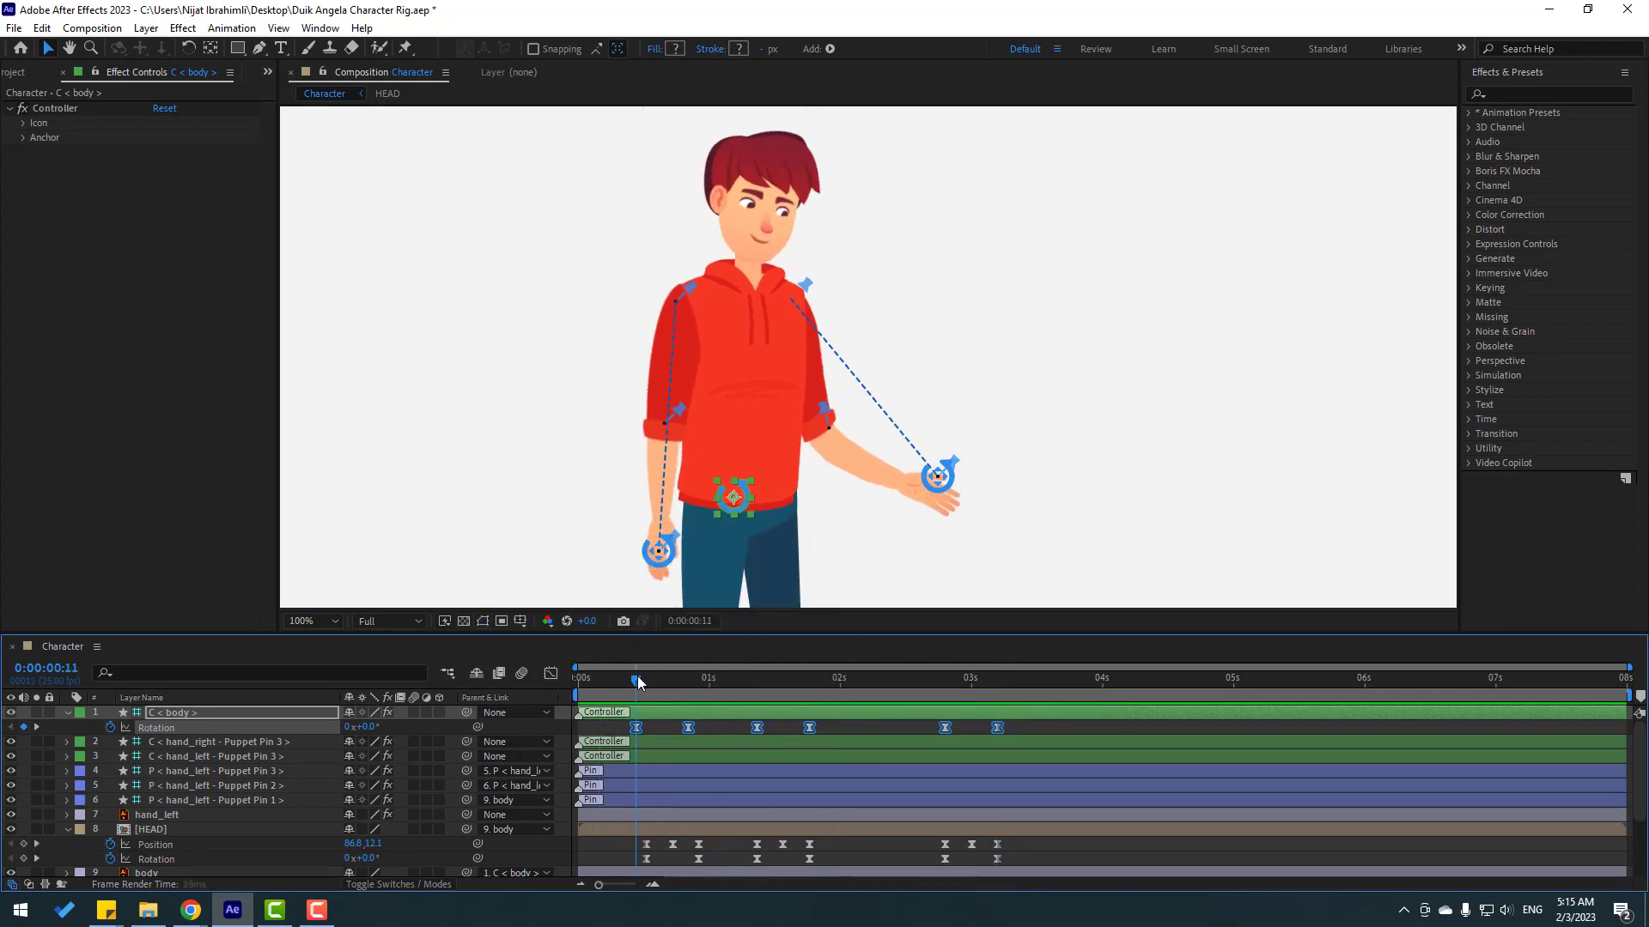
Step: Add a Position keyframe to the C < body > controller at 0:00:00:11 and lower its Y position to 534.1 at 0:00:00:16
click(651, 724)
click(178, 712)
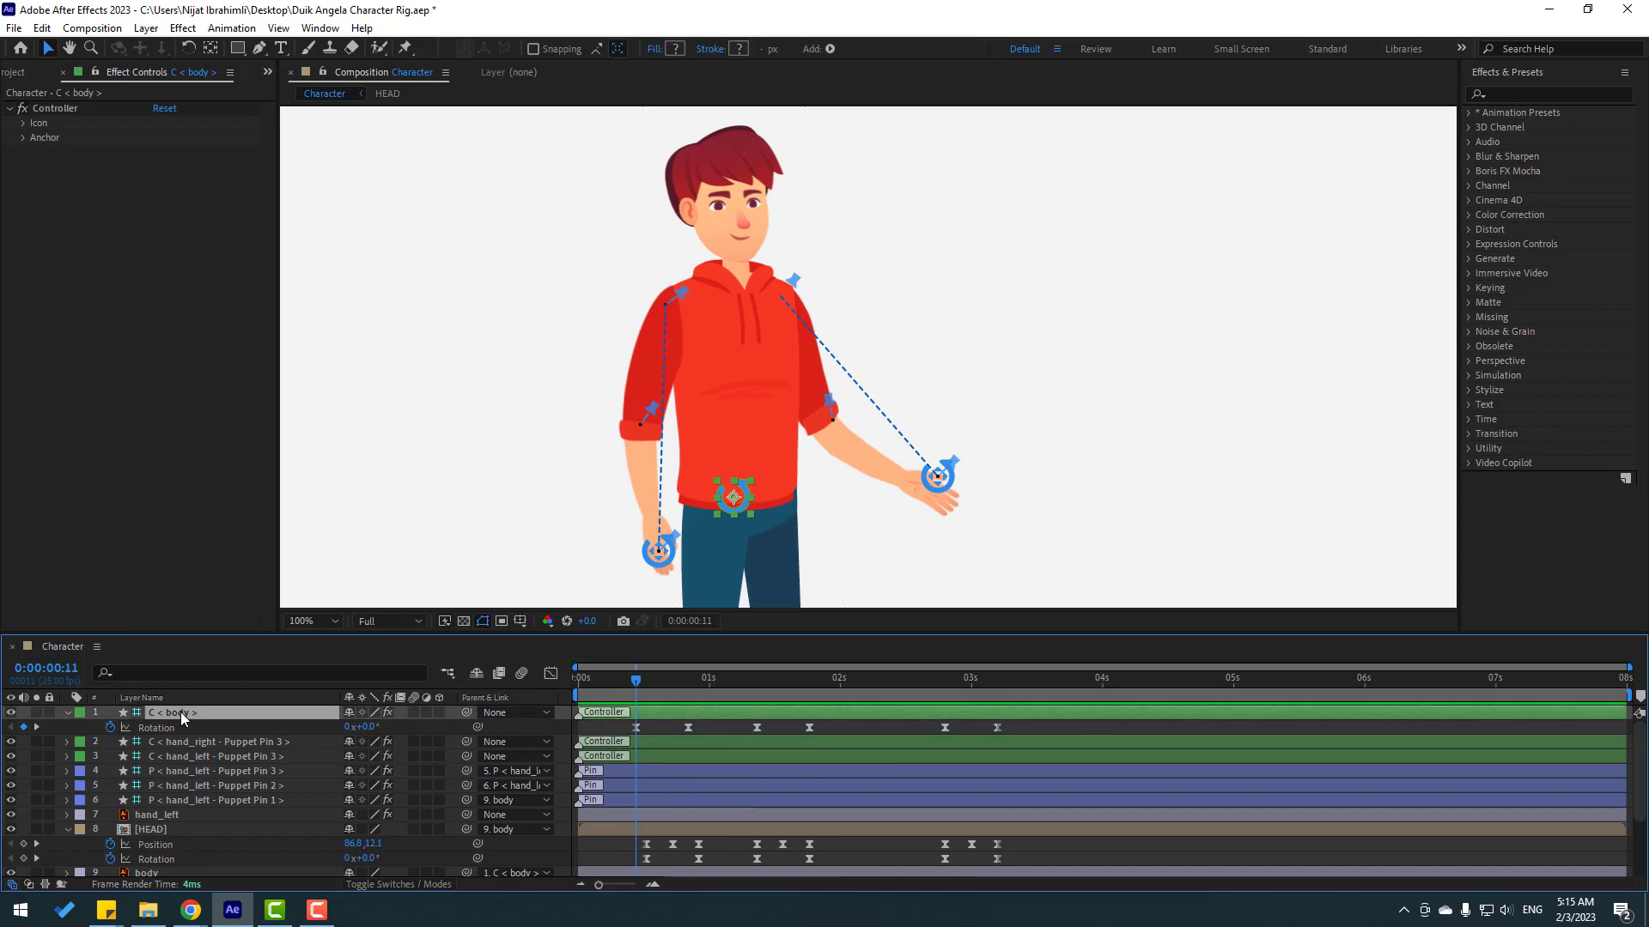
key(shift+p)
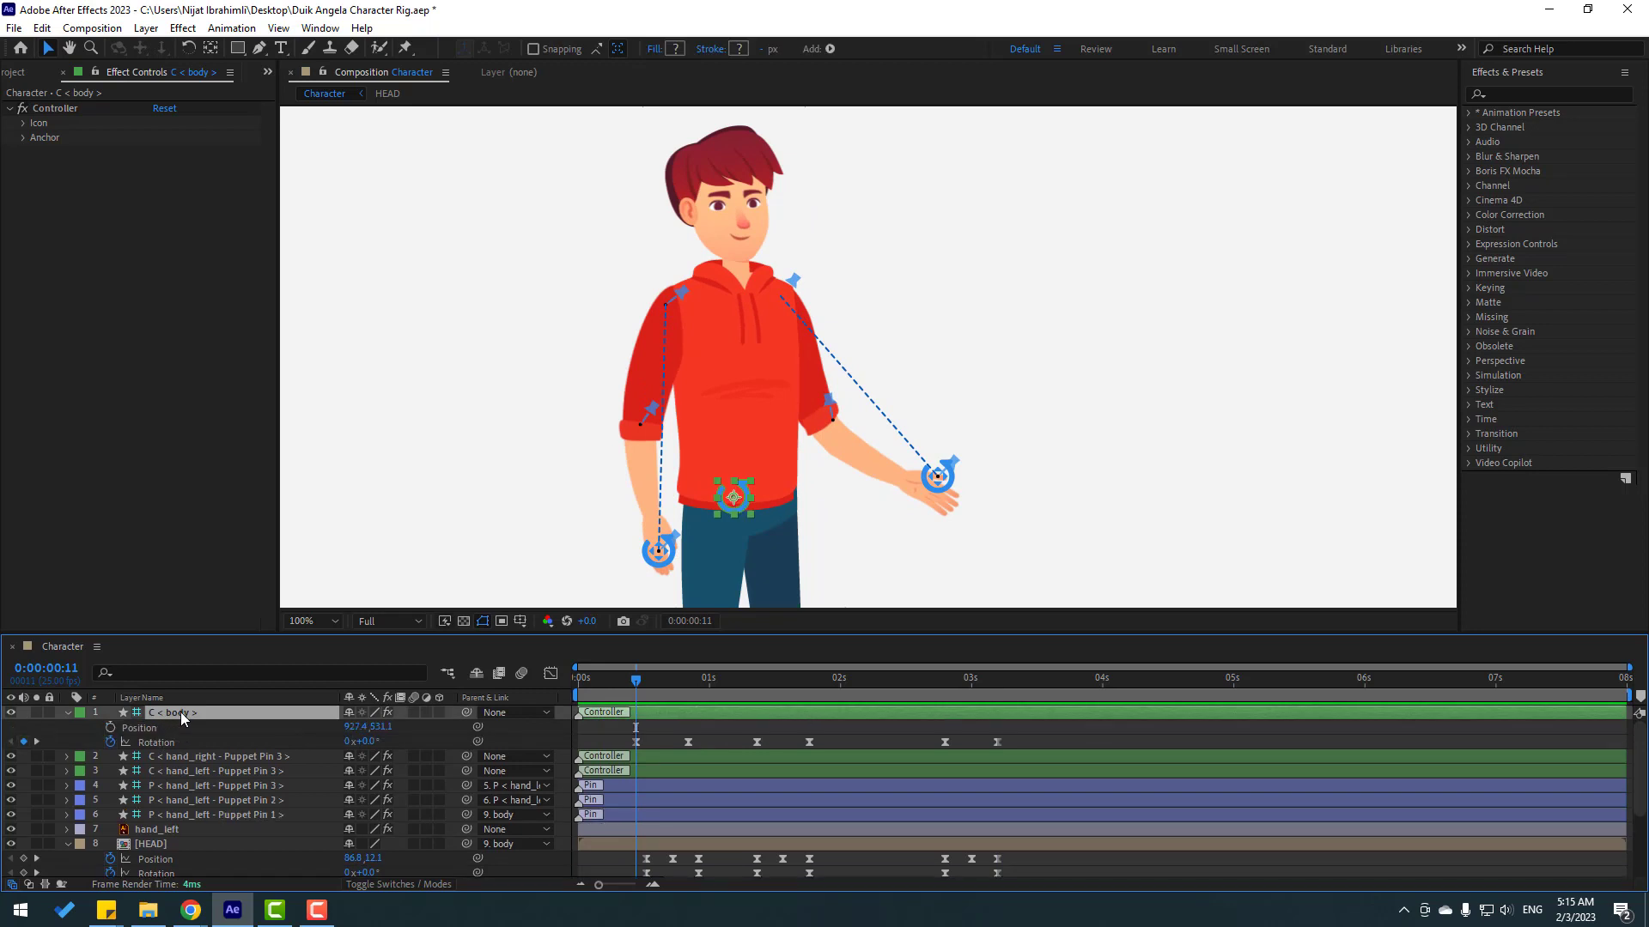
click(110, 727)
drag(649, 682, 664, 684)
key(Down)
key(Down)
key(Down)
key(Down)
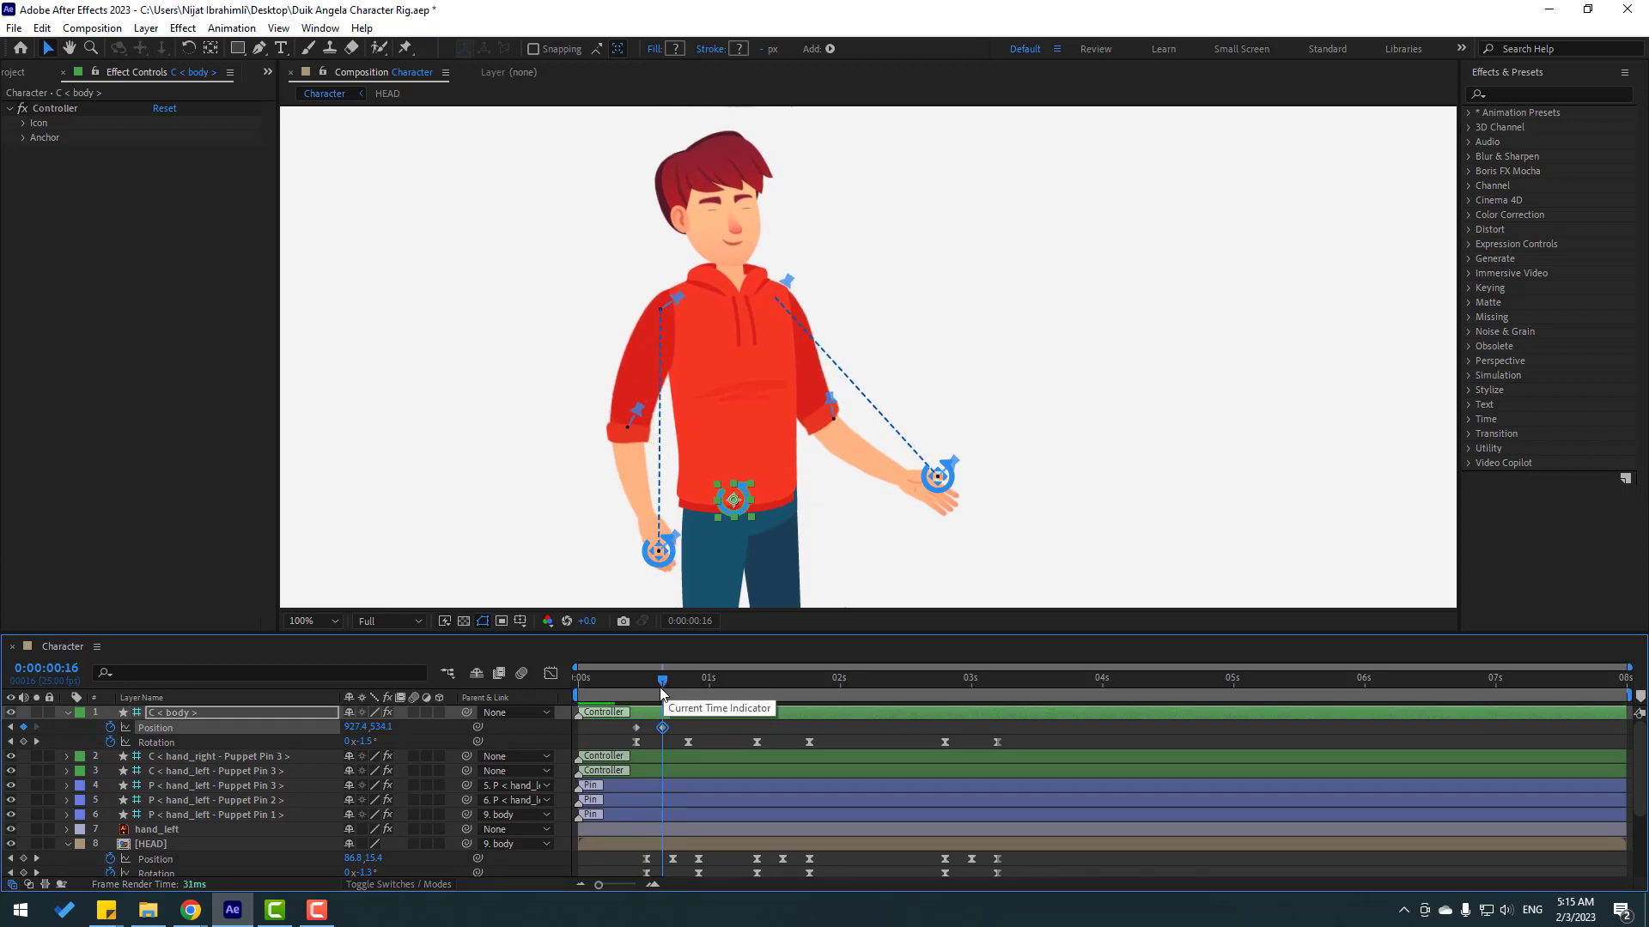
Step: Copy the C < body > controller's first Position keyframe to 0:00:00:21 and preview the dip
drag(676, 682, 687, 683)
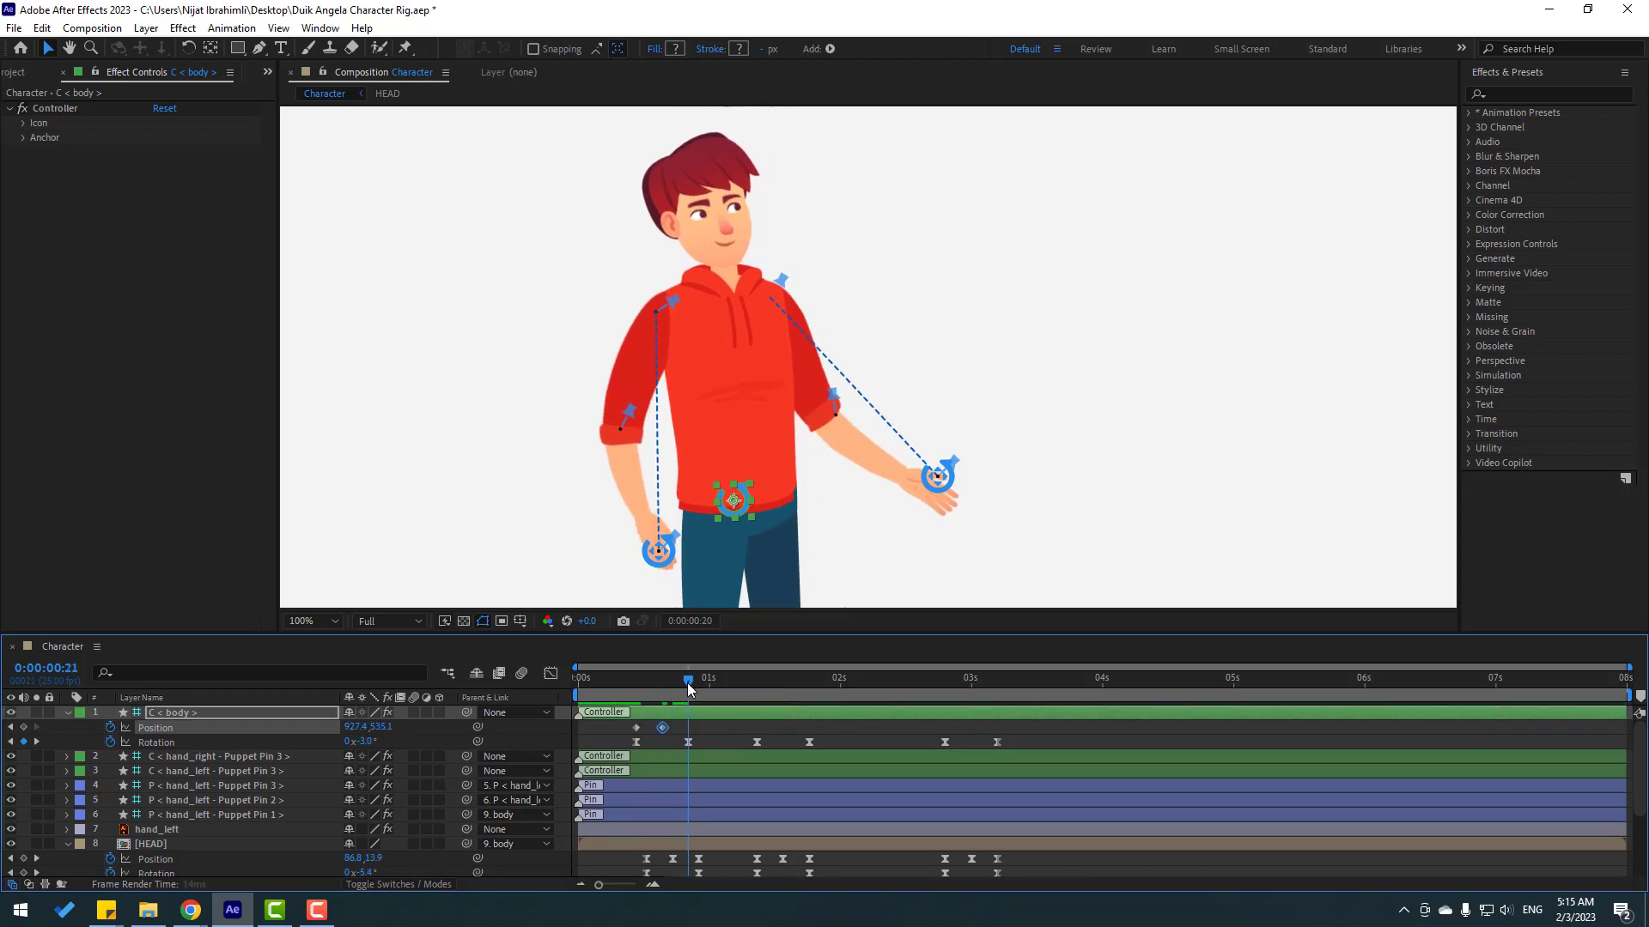
click(637, 727)
key(ctrl+c)
key(ctrl+v)
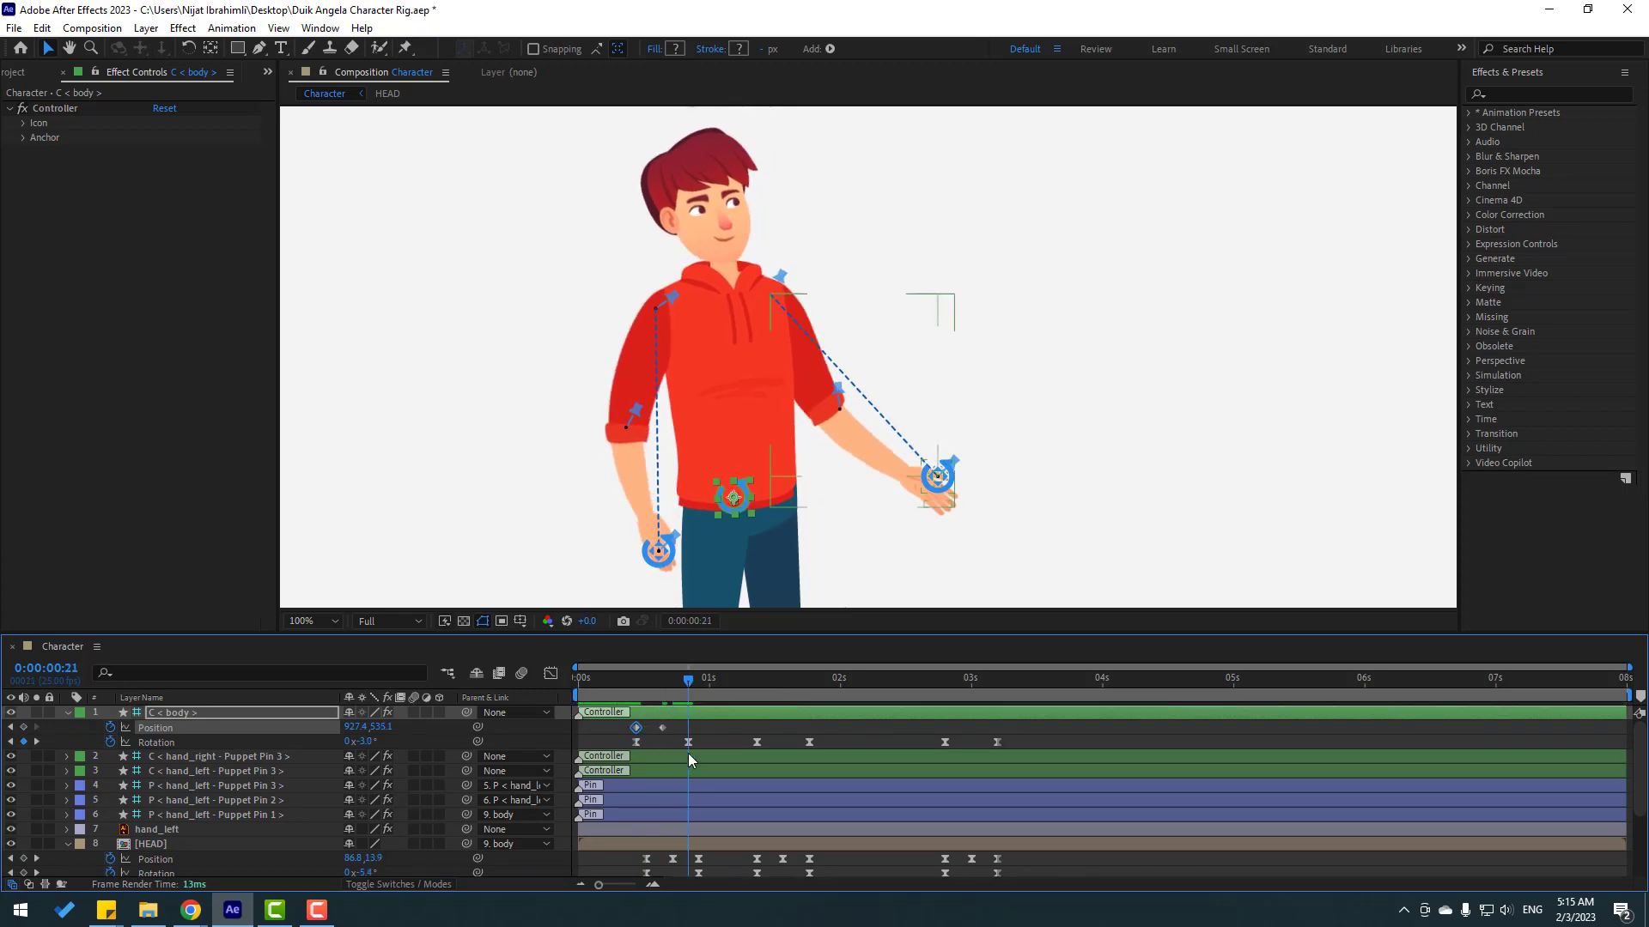
click(729, 685)
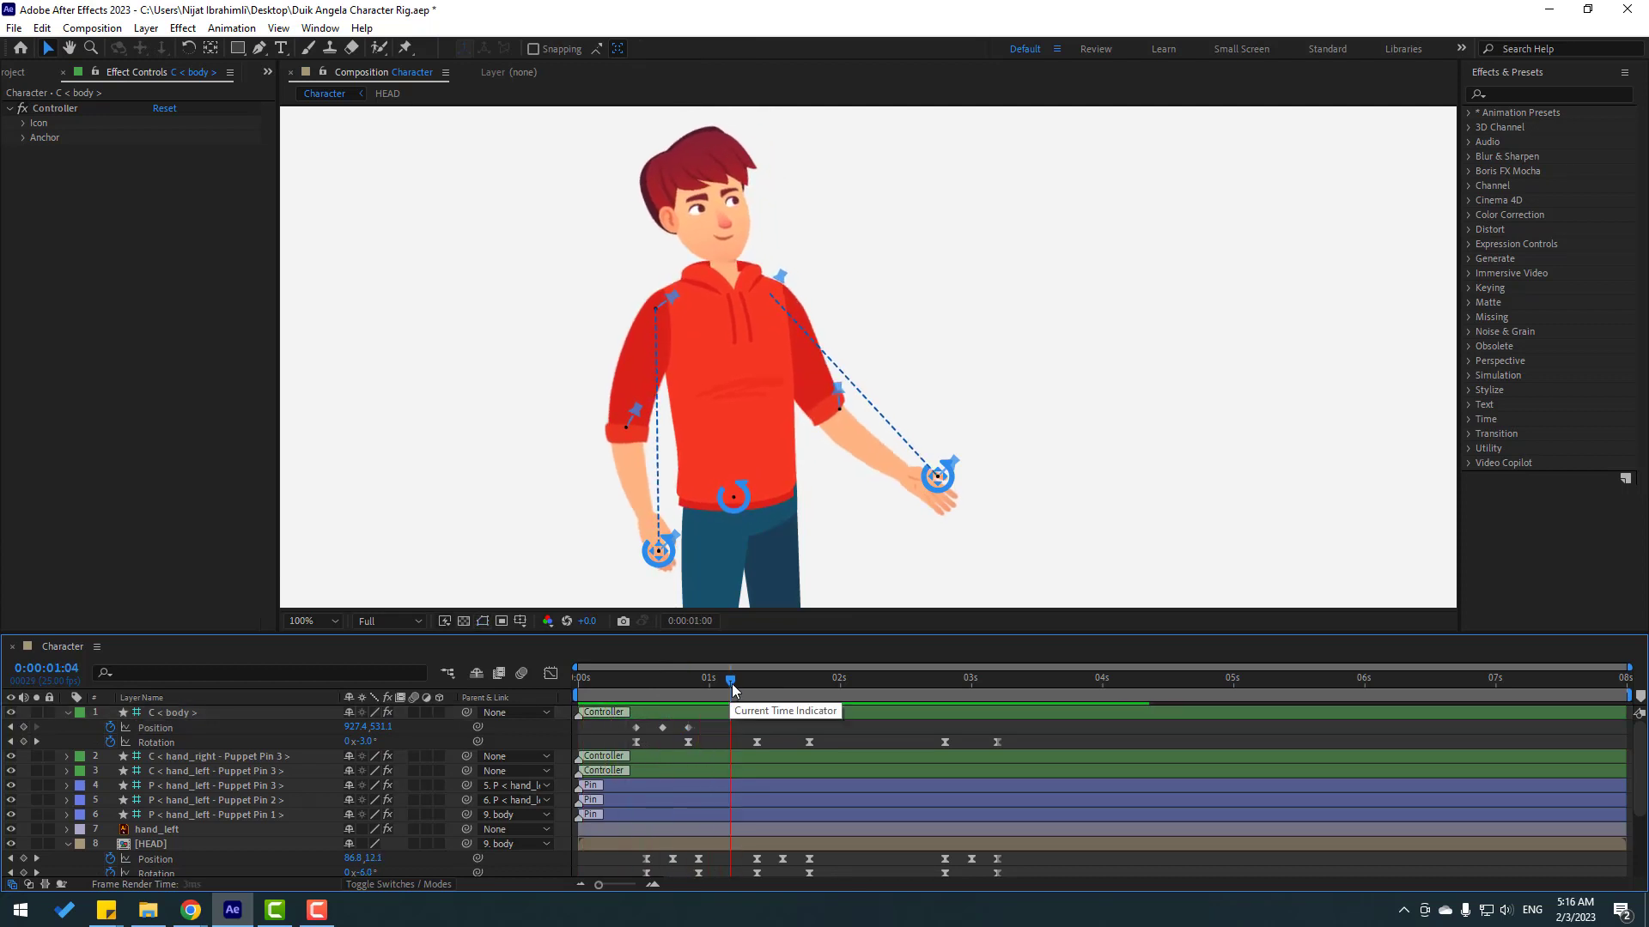
Step: Duplicate the C < body > controller's three Position keyframes at 0:00:01:09 and 0:00:02:20
drag(625, 723, 700, 733)
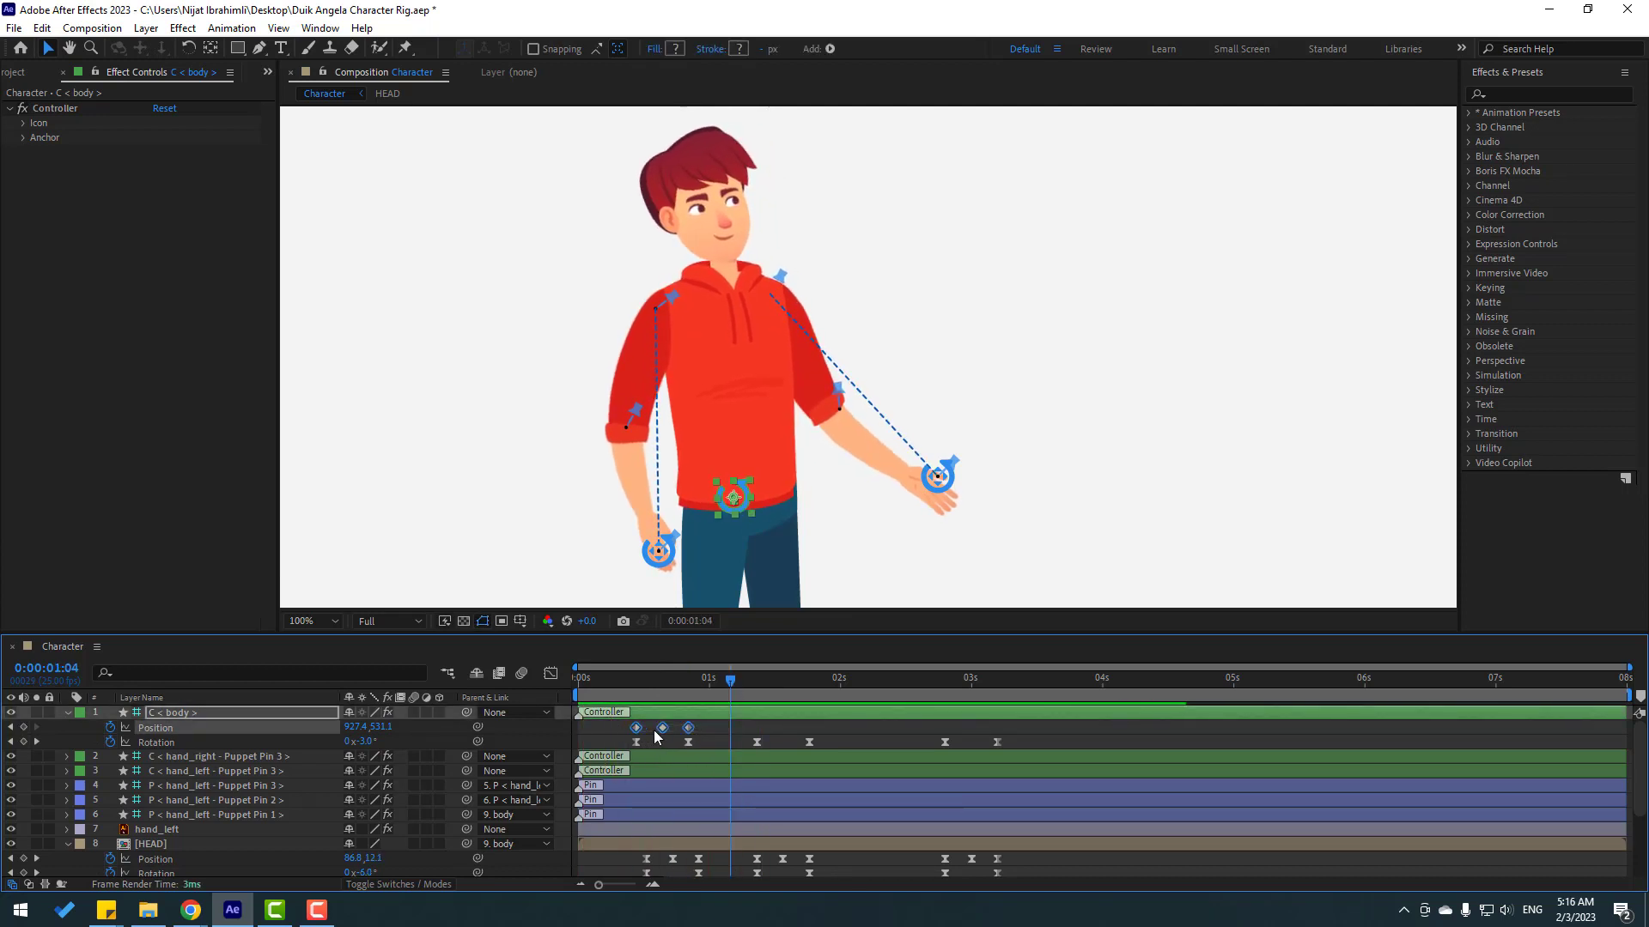
drag(741, 682, 790, 680)
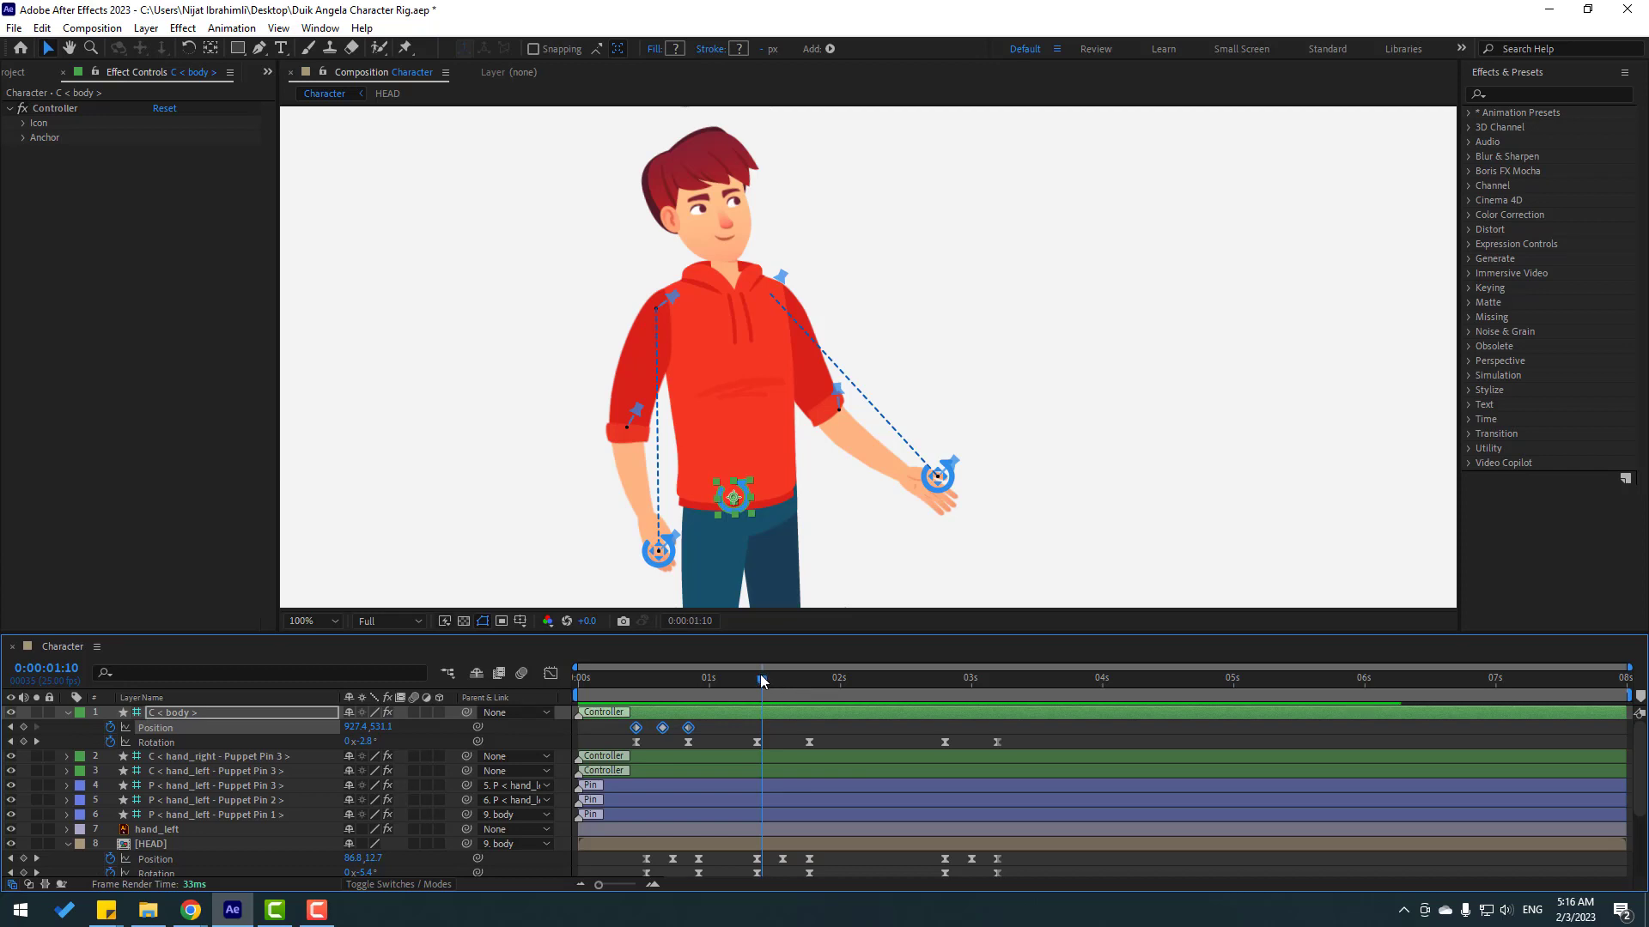
key(ctrl+v)
click(945, 680)
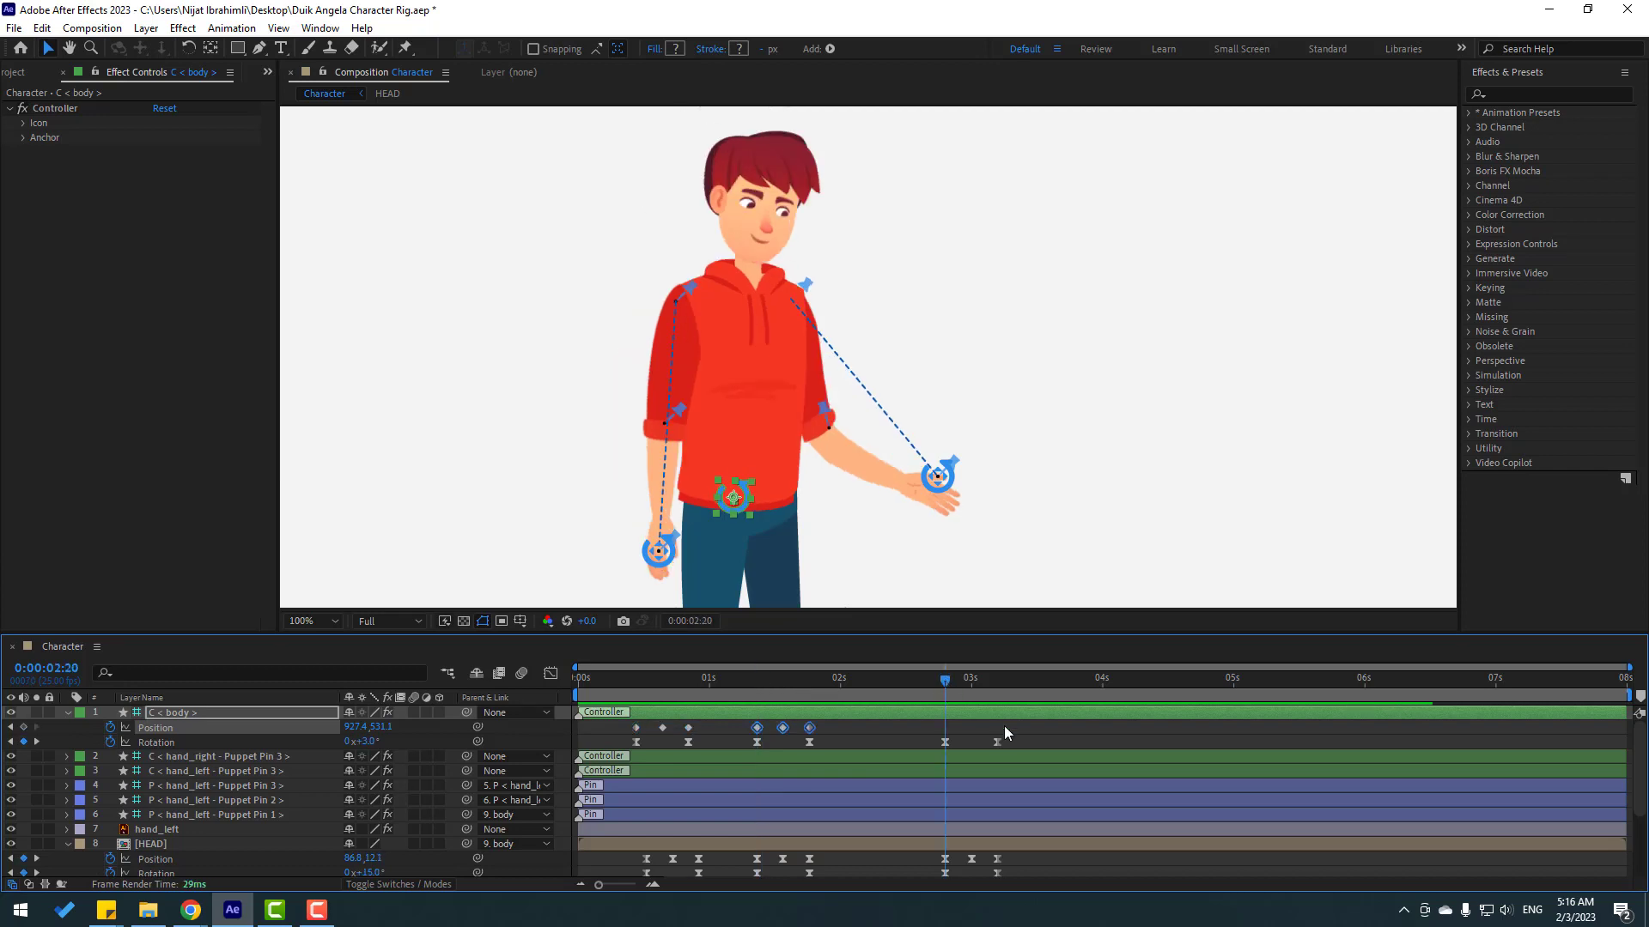
key(ctrl+v)
Step: Apply Easy Ease to all Position keyframes of the C < body > controller and preview the animation
drag(1017, 734, 630, 731)
right_click(636, 729)
mouse_move(747, 716)
click(1079, 773)
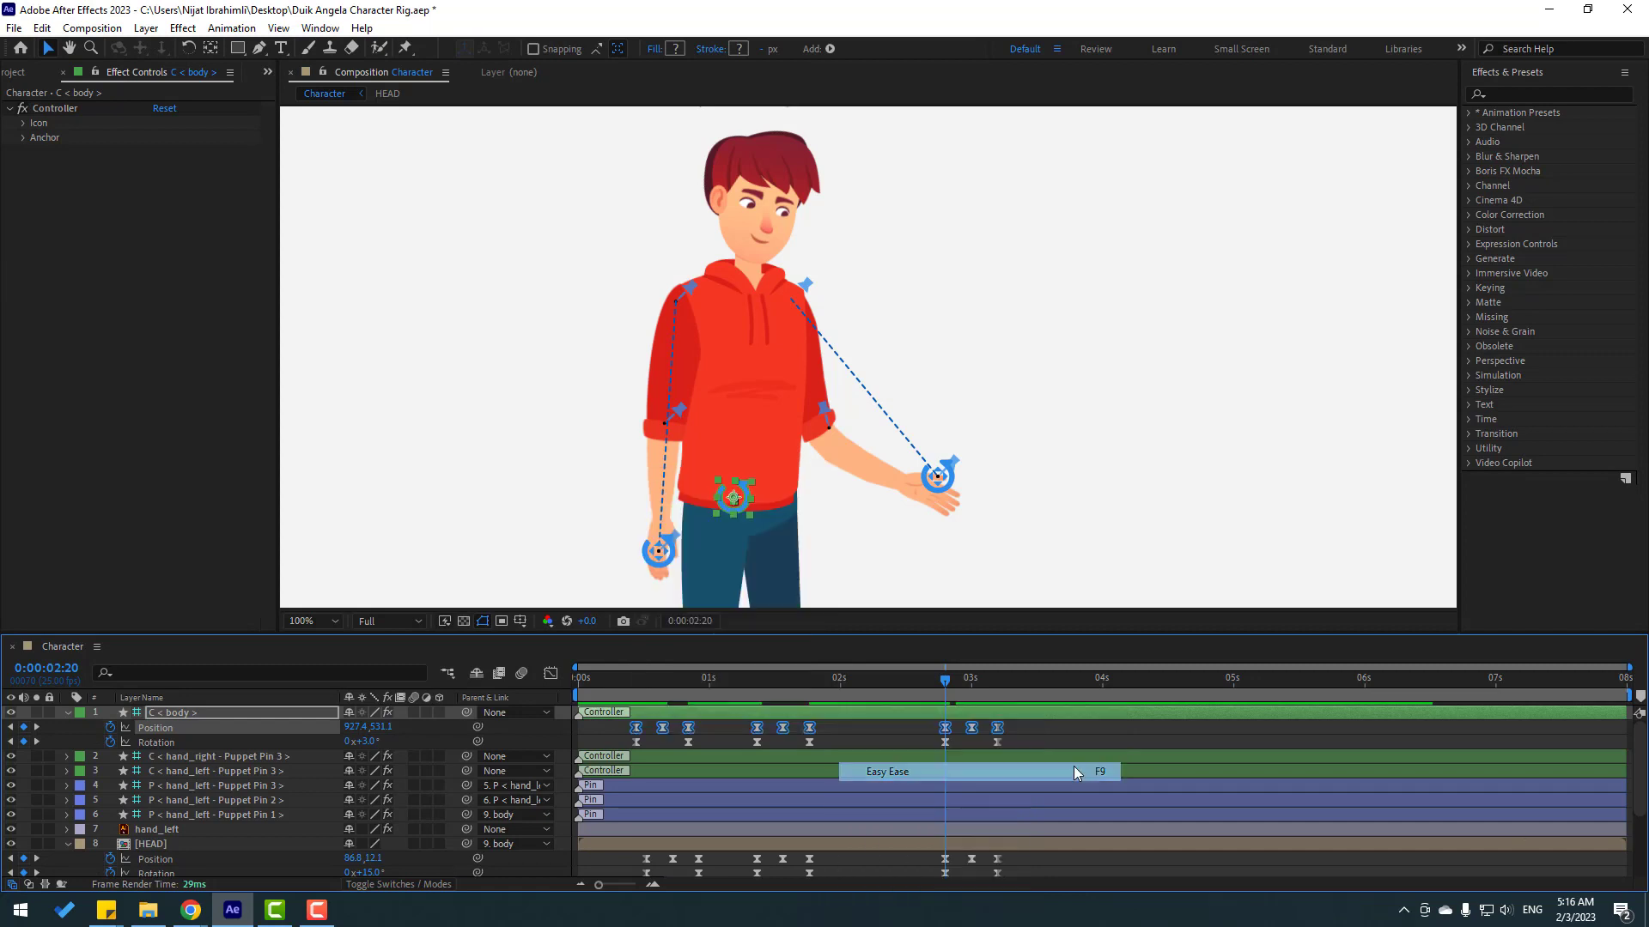
click(1023, 735)
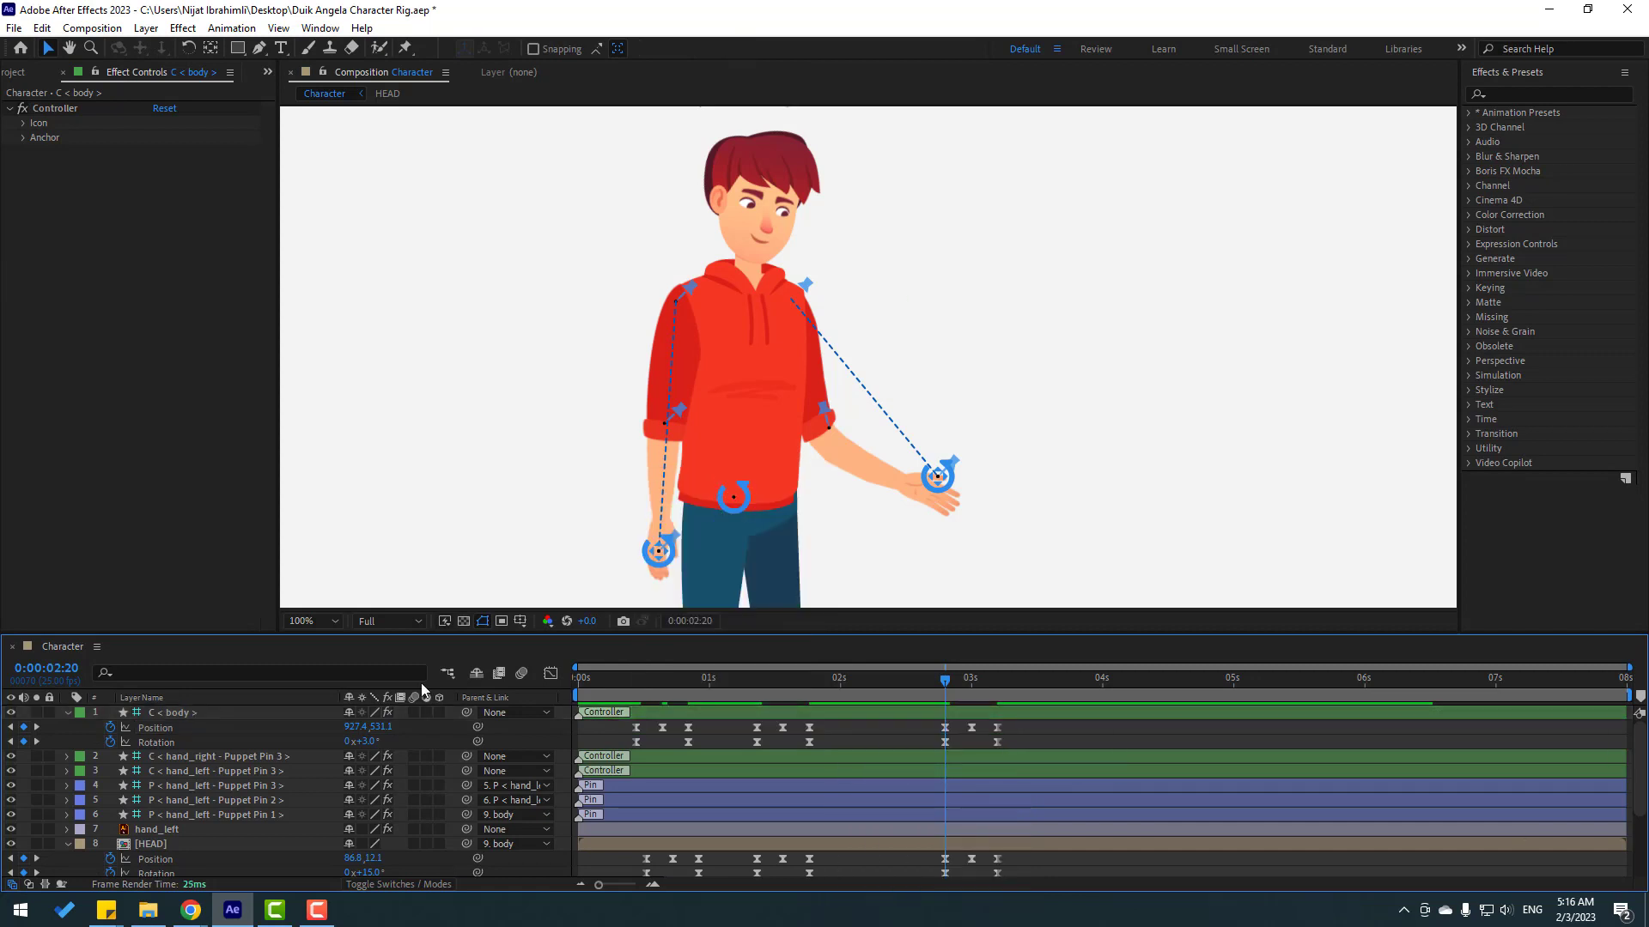
click(1037, 744)
key(space)
Step: Add a Position keyframe to C < hand_left - Puppet Pin 3 > at 0:00:00:08 and move the controller to about 790, 572 at 0:00:00:18
drag(818, 688, 620, 678)
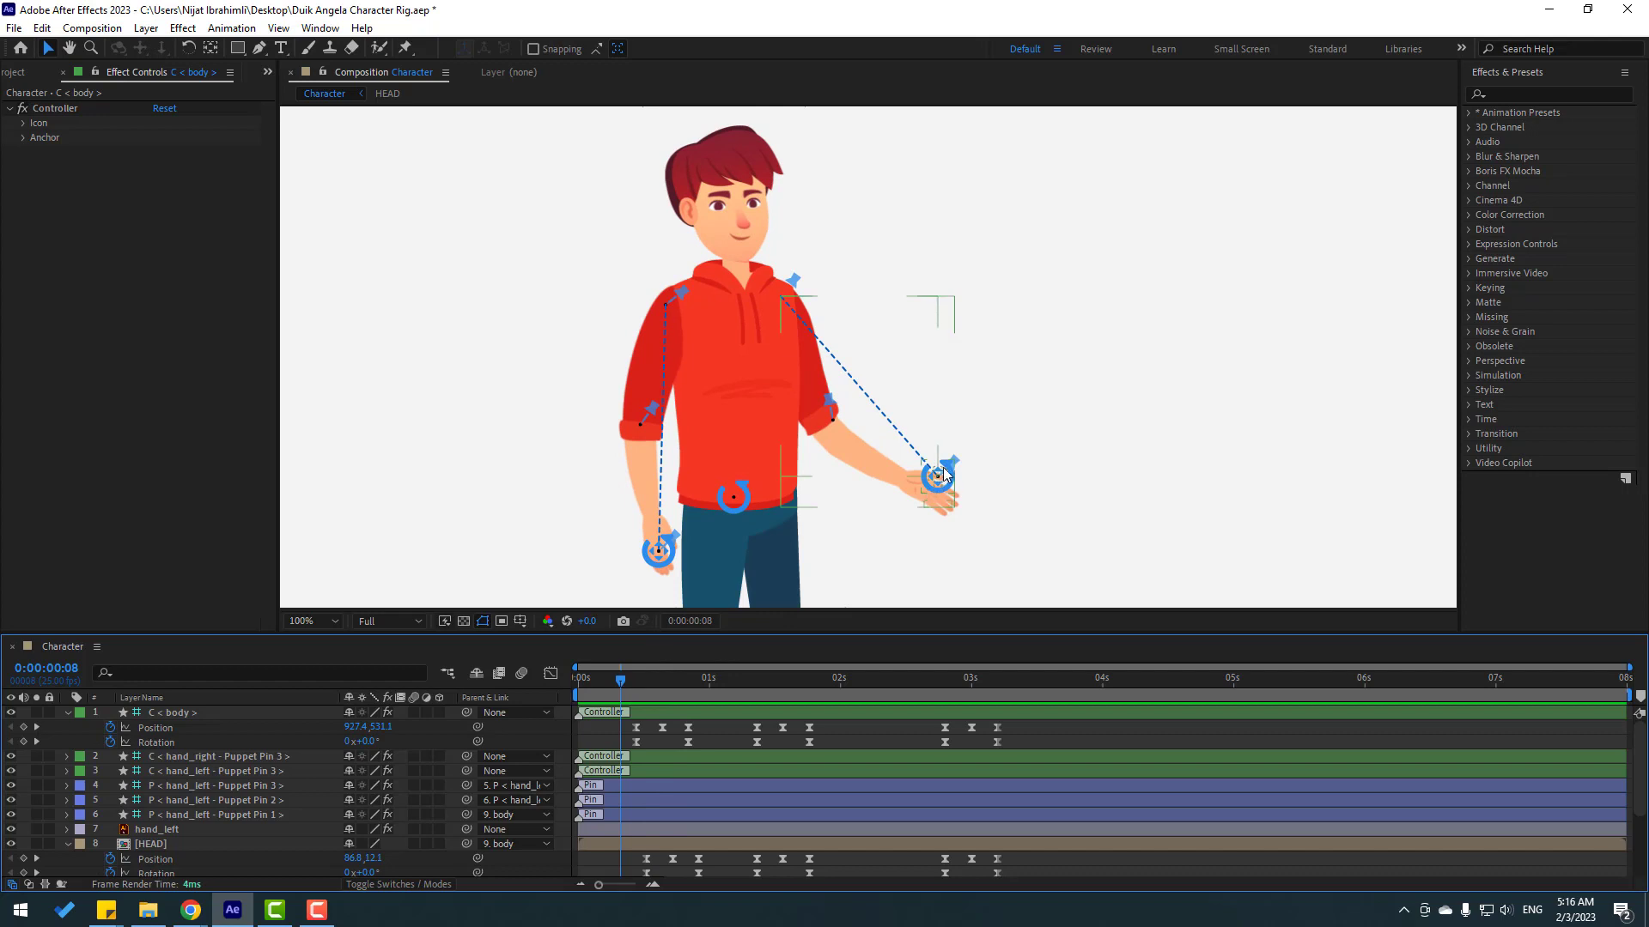
click(90, 742)
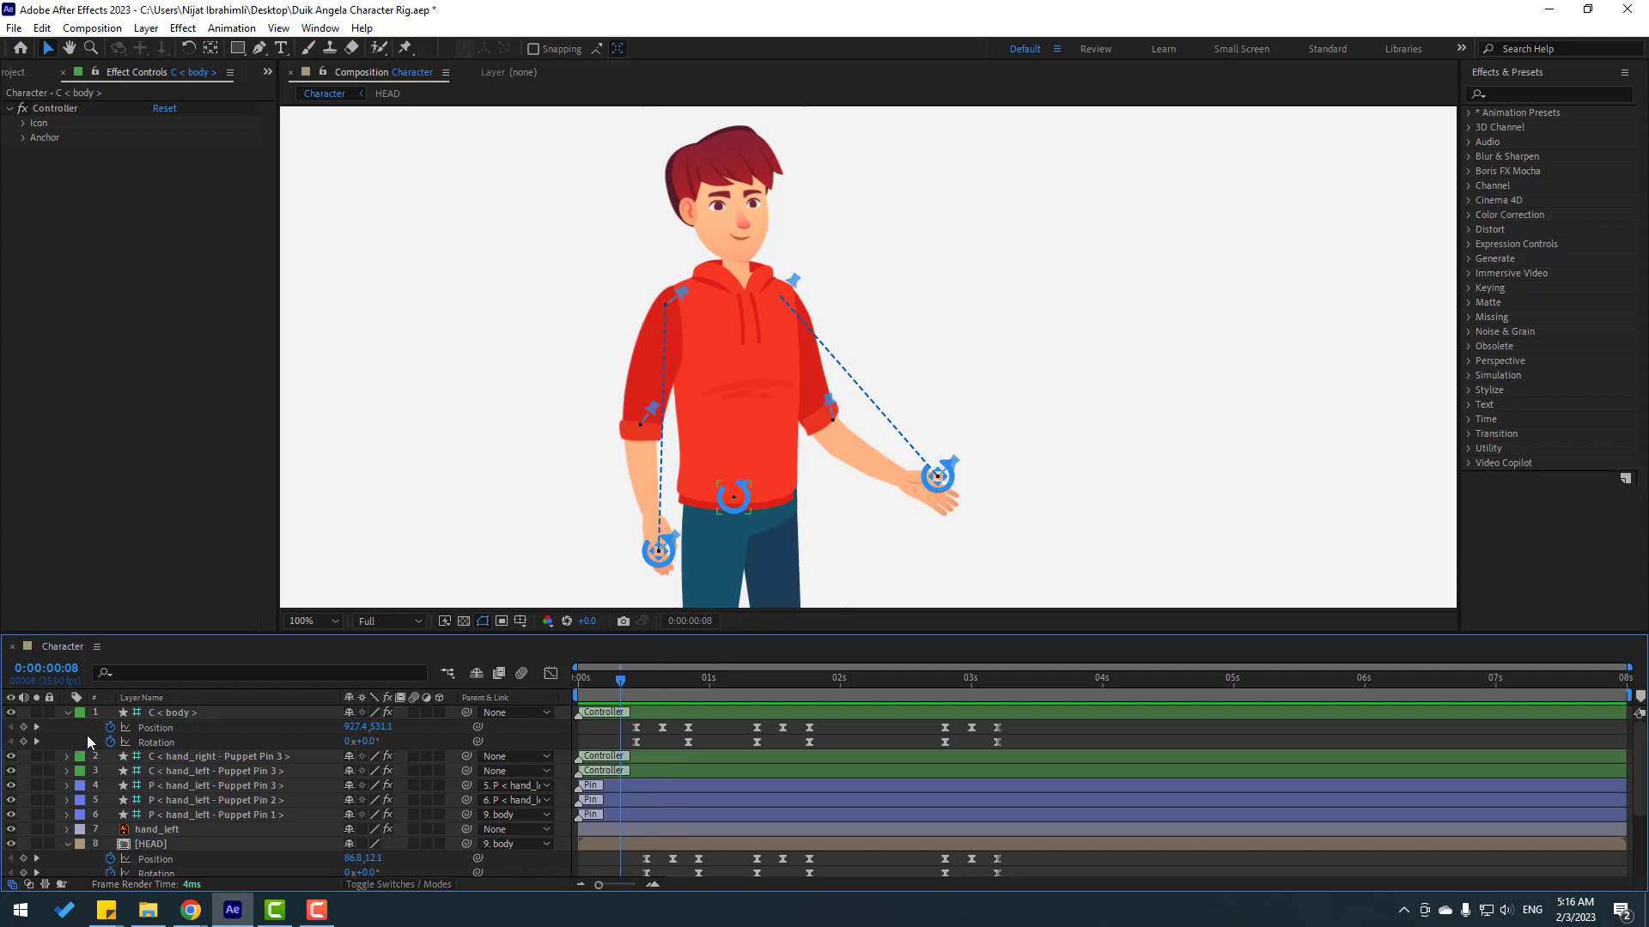
click(666, 555)
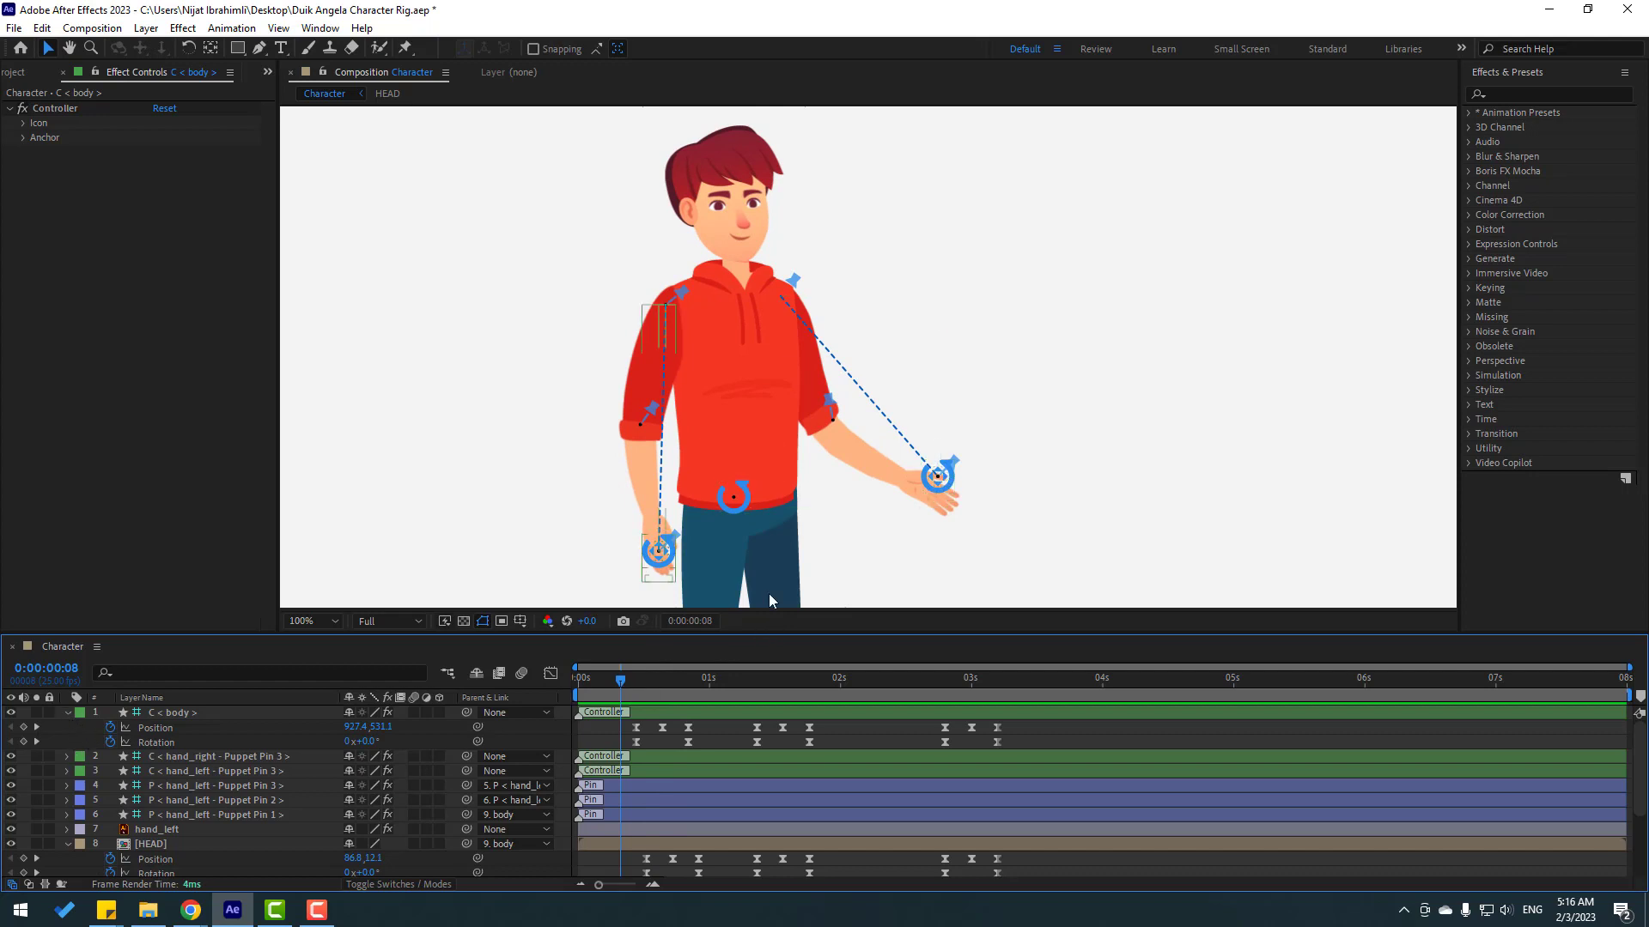
click(670, 558)
click(589, 682)
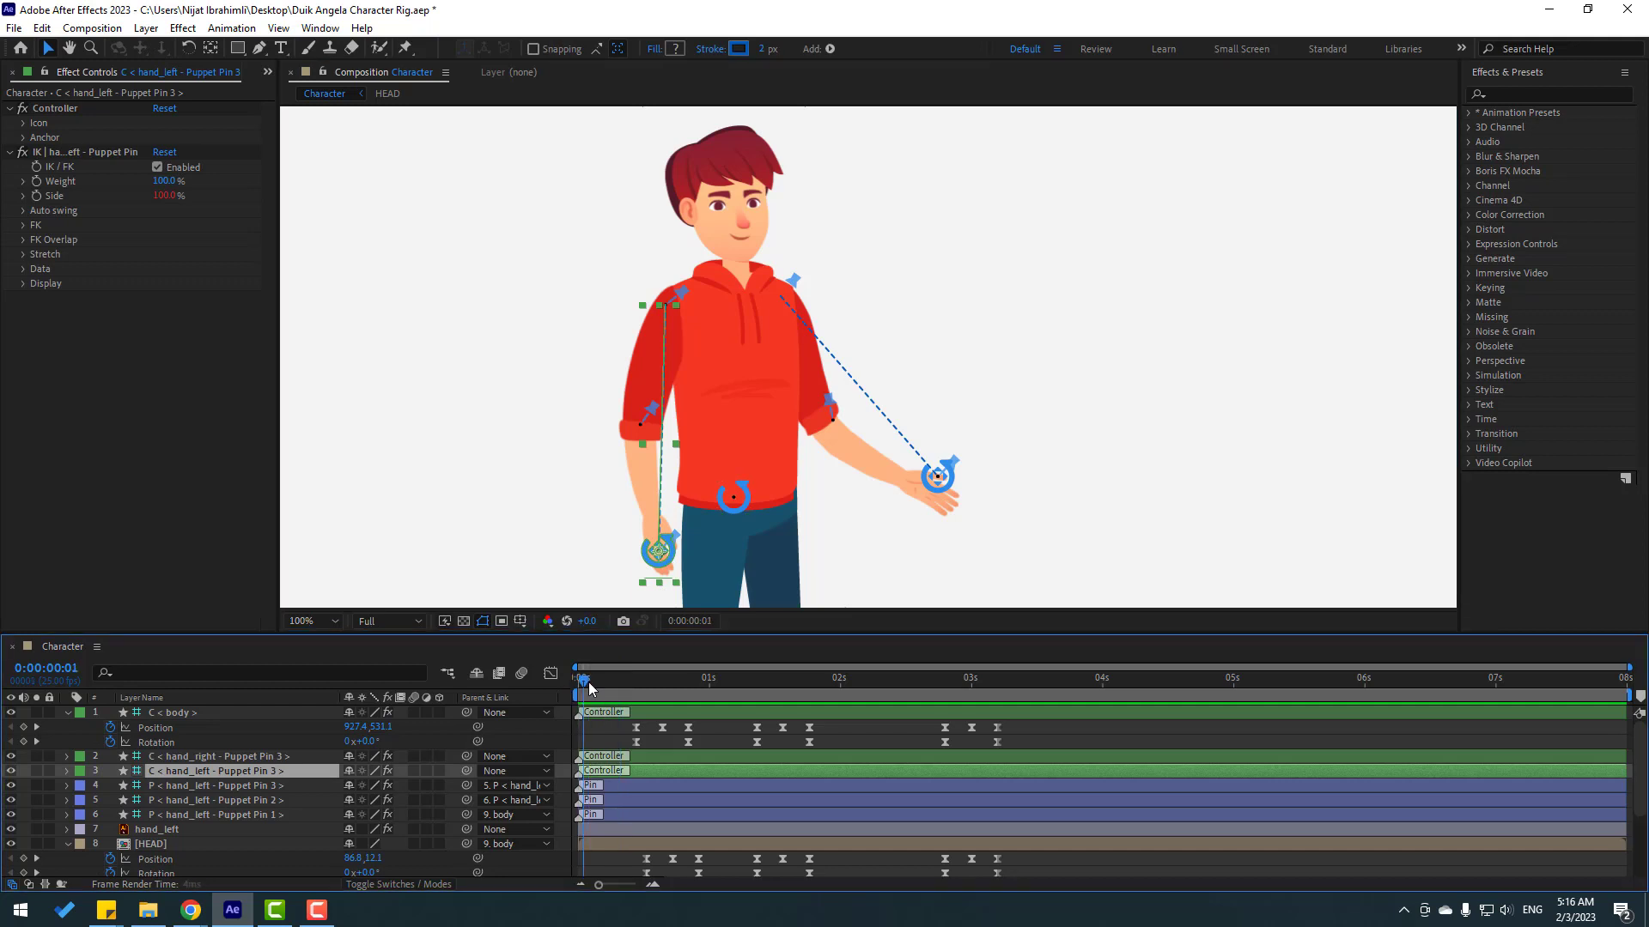
mouse_move(624, 685)
mouse_down()
mouse_move(655, 684)
mouse_move(624, 684)
mouse_up()
key(p)
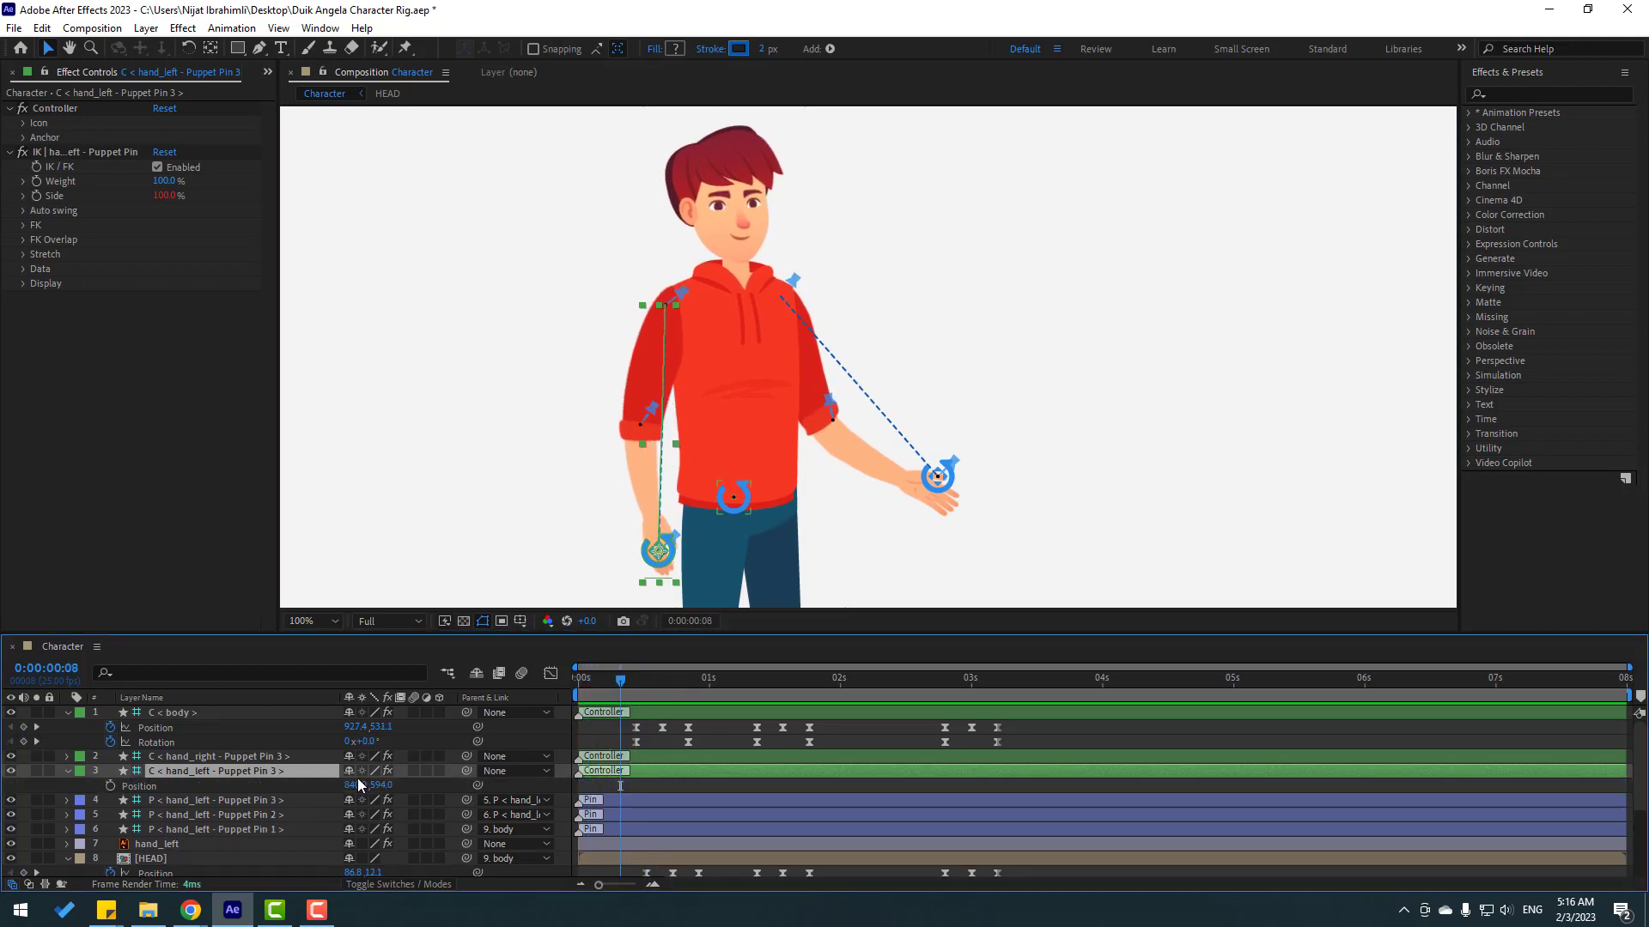
click(110, 785)
key(shift+Page_Down)
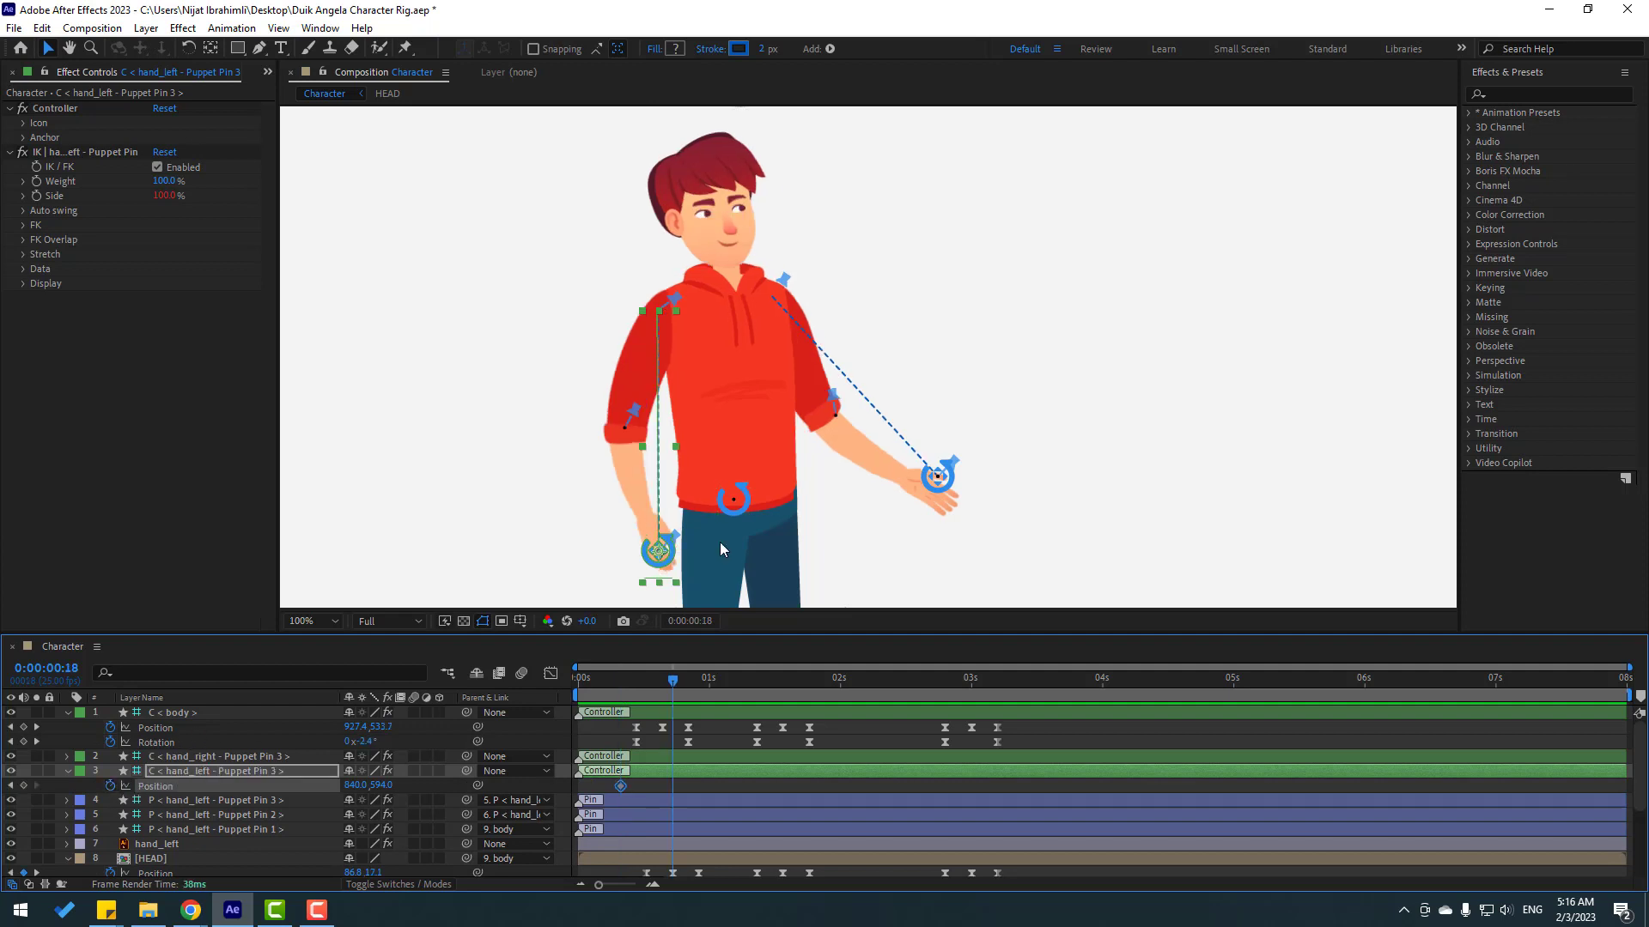
drag(666, 562, 610, 545)
Step: Add a Position keyframe to C < hand_right - Puppet Pin 3 > at 0:00:00:08 and move the controller to about 1131, 521 at 0:00:00:18
click(939, 475)
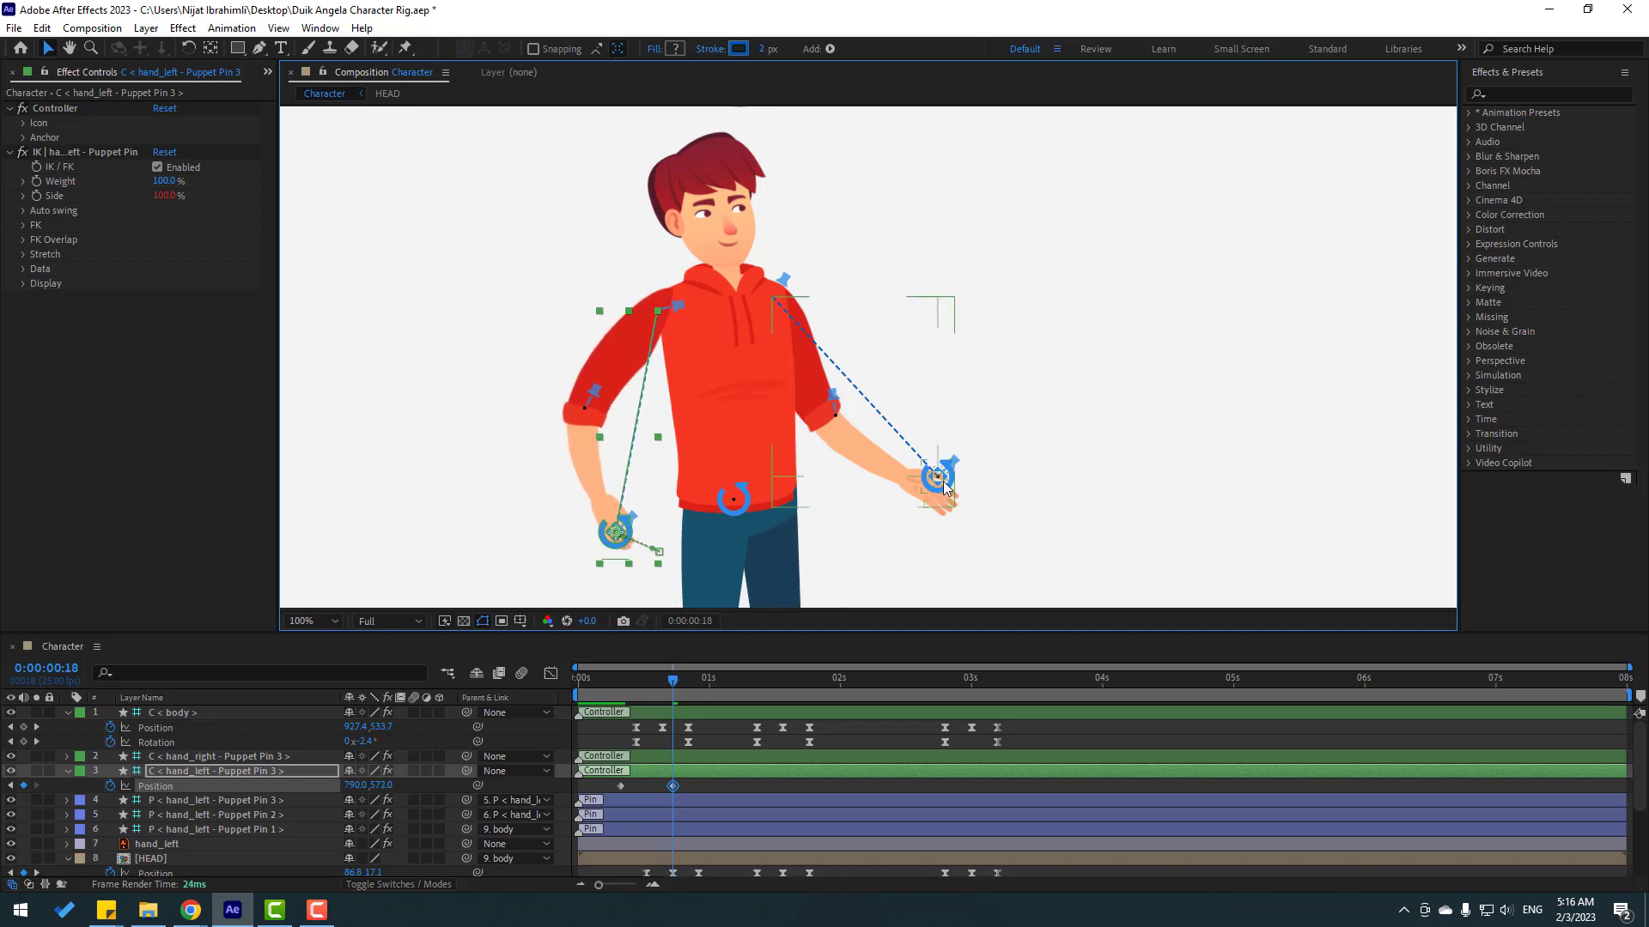
key(p)
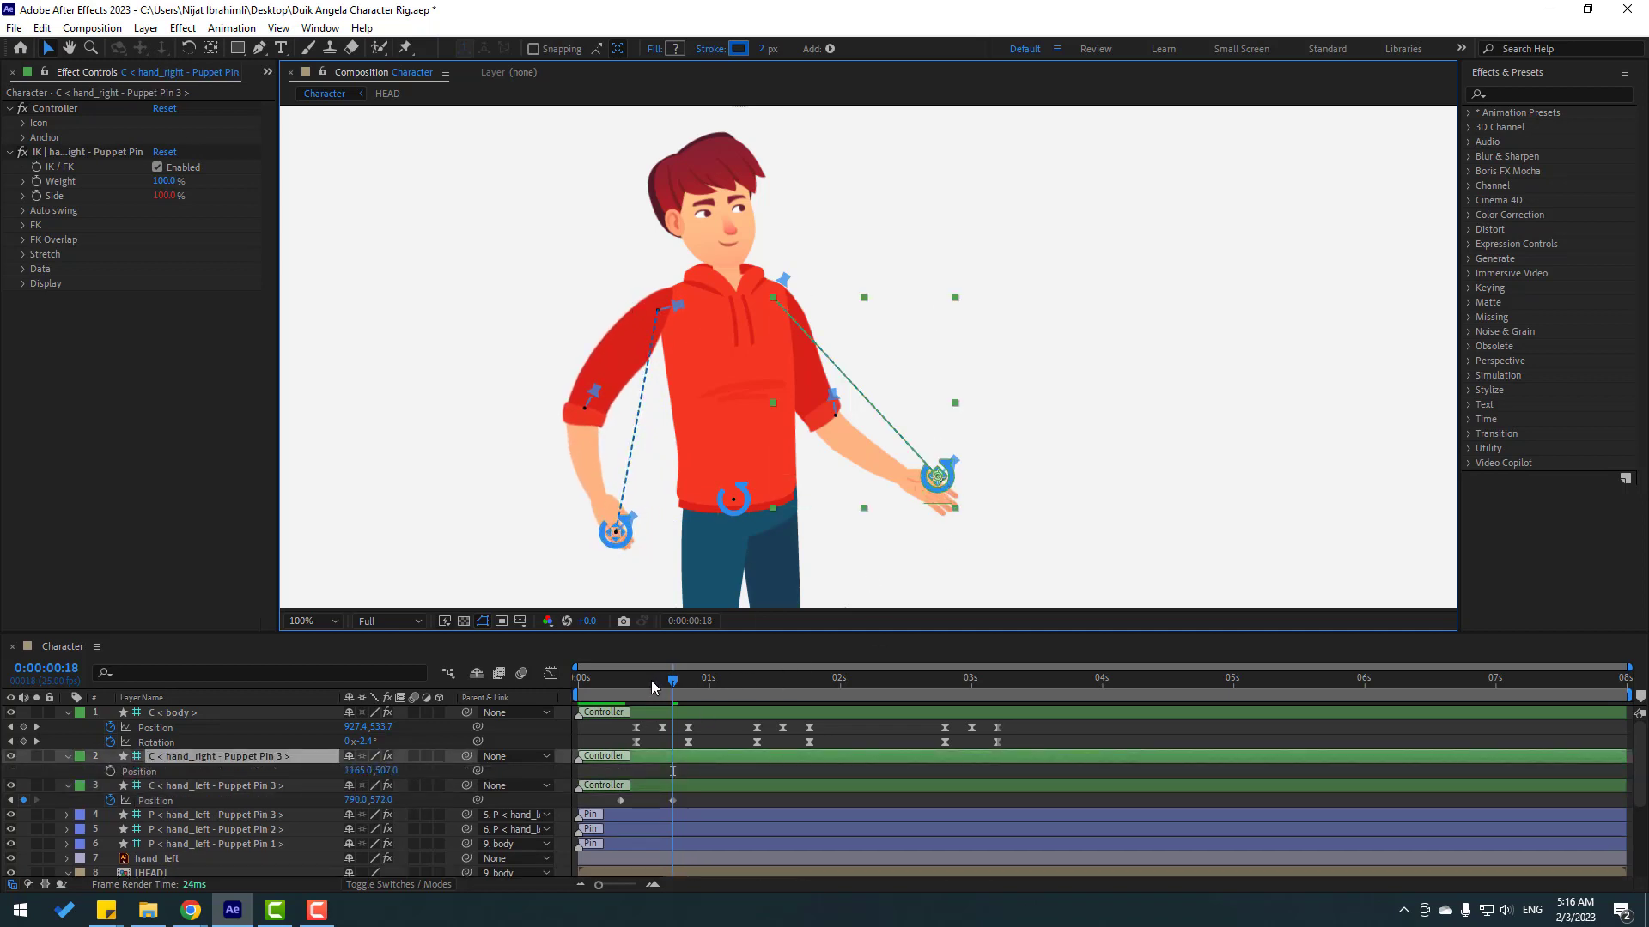
drag(652, 687, 615, 687)
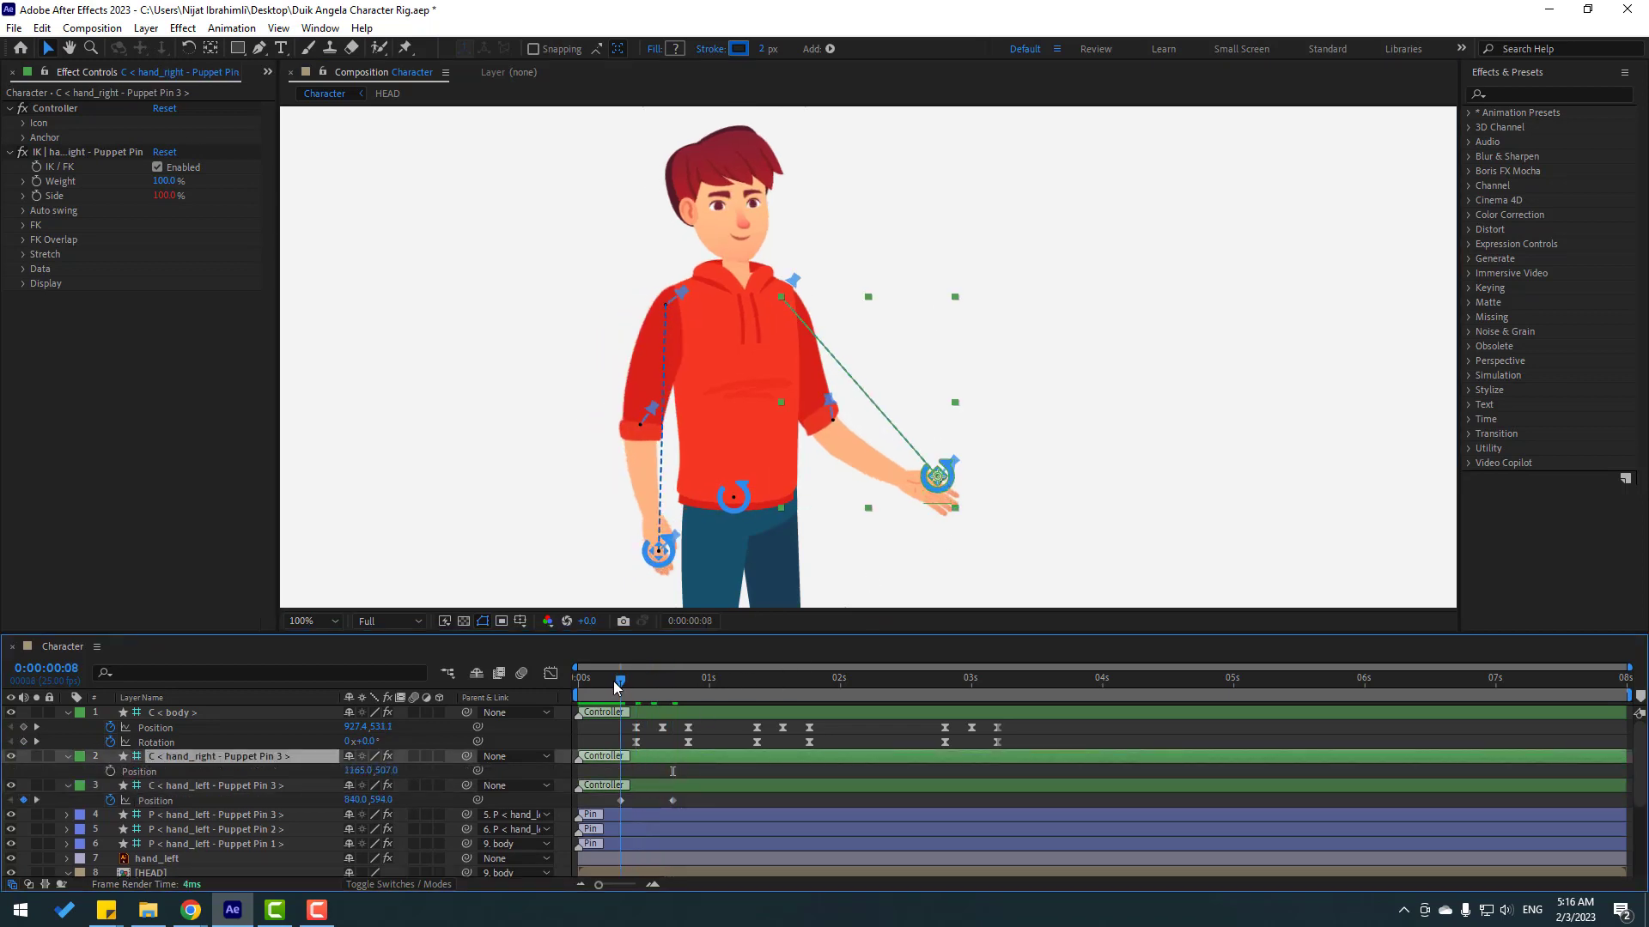
click(110, 770)
drag(651, 684, 672, 684)
drag(942, 487, 913, 485)
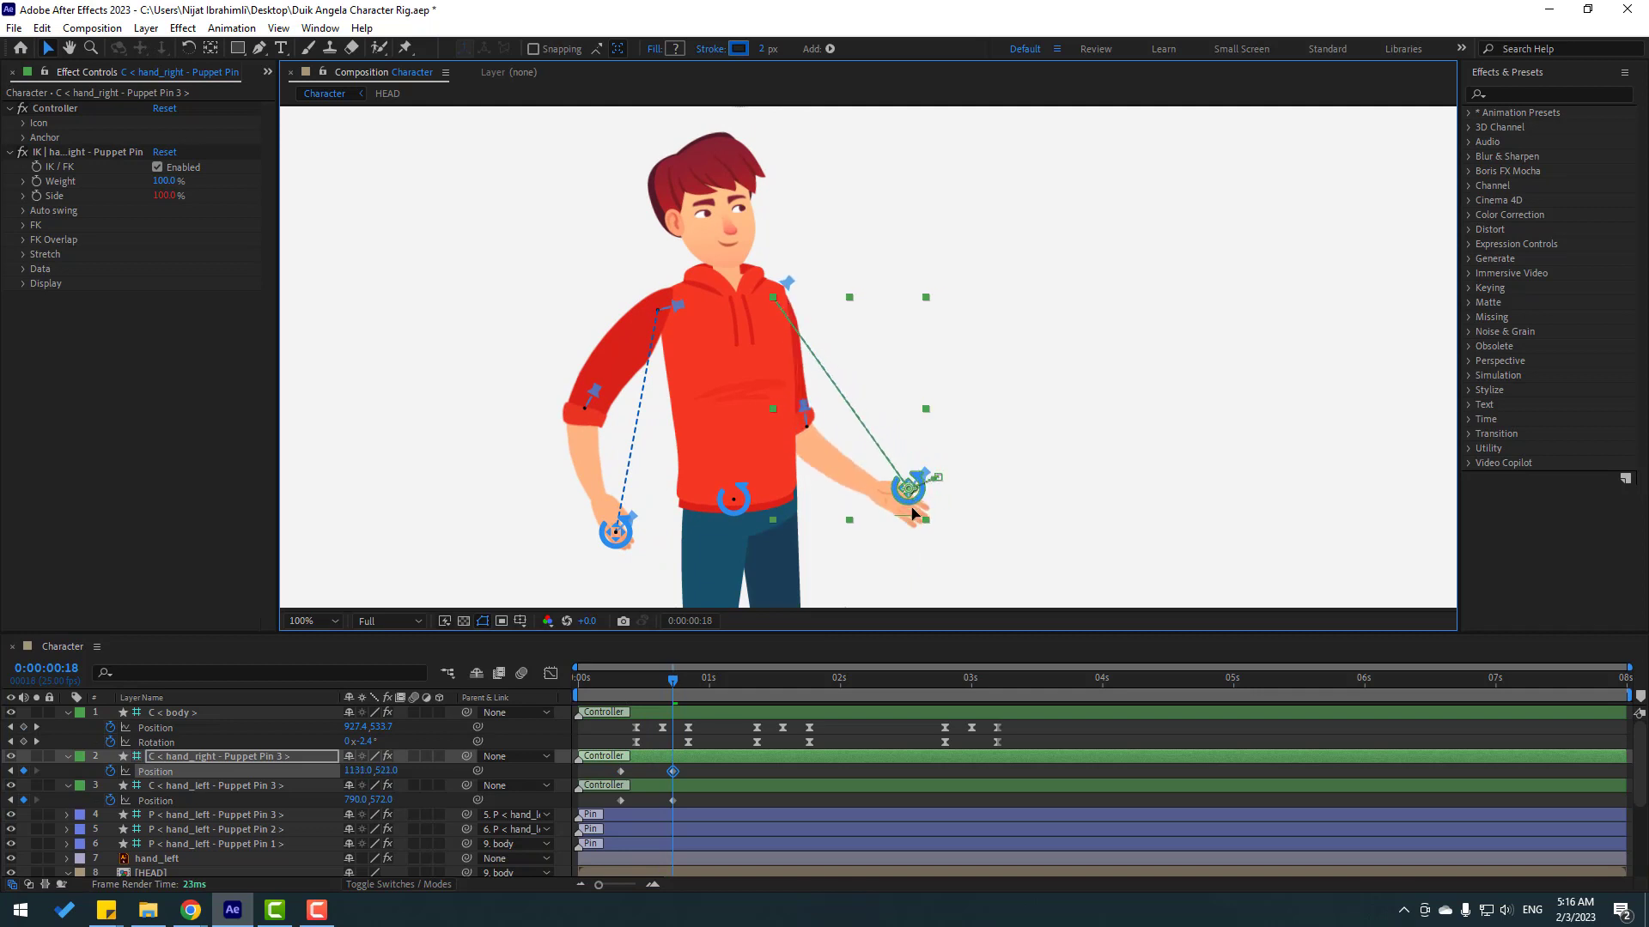
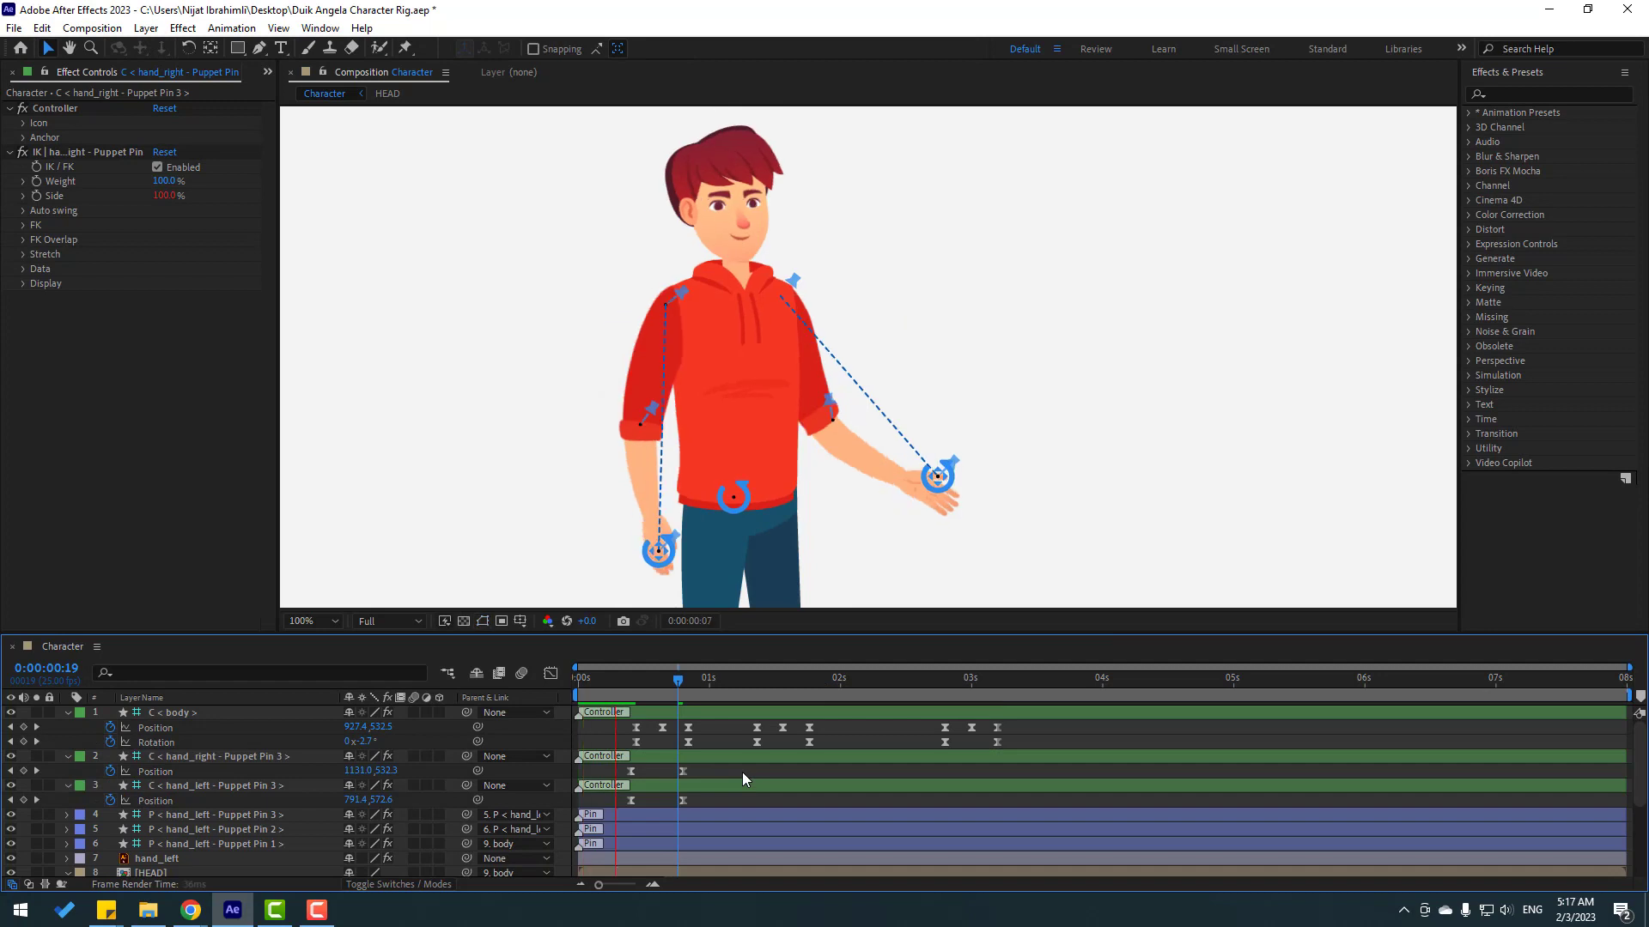
Step: Move C < hand_left - Puppet Pin 3 > to about 852, 579 at 0:00:01:01, shift its middle Position keyframe slightly earlier, and preview the motion
drag(667, 682, 713, 683)
click(623, 543)
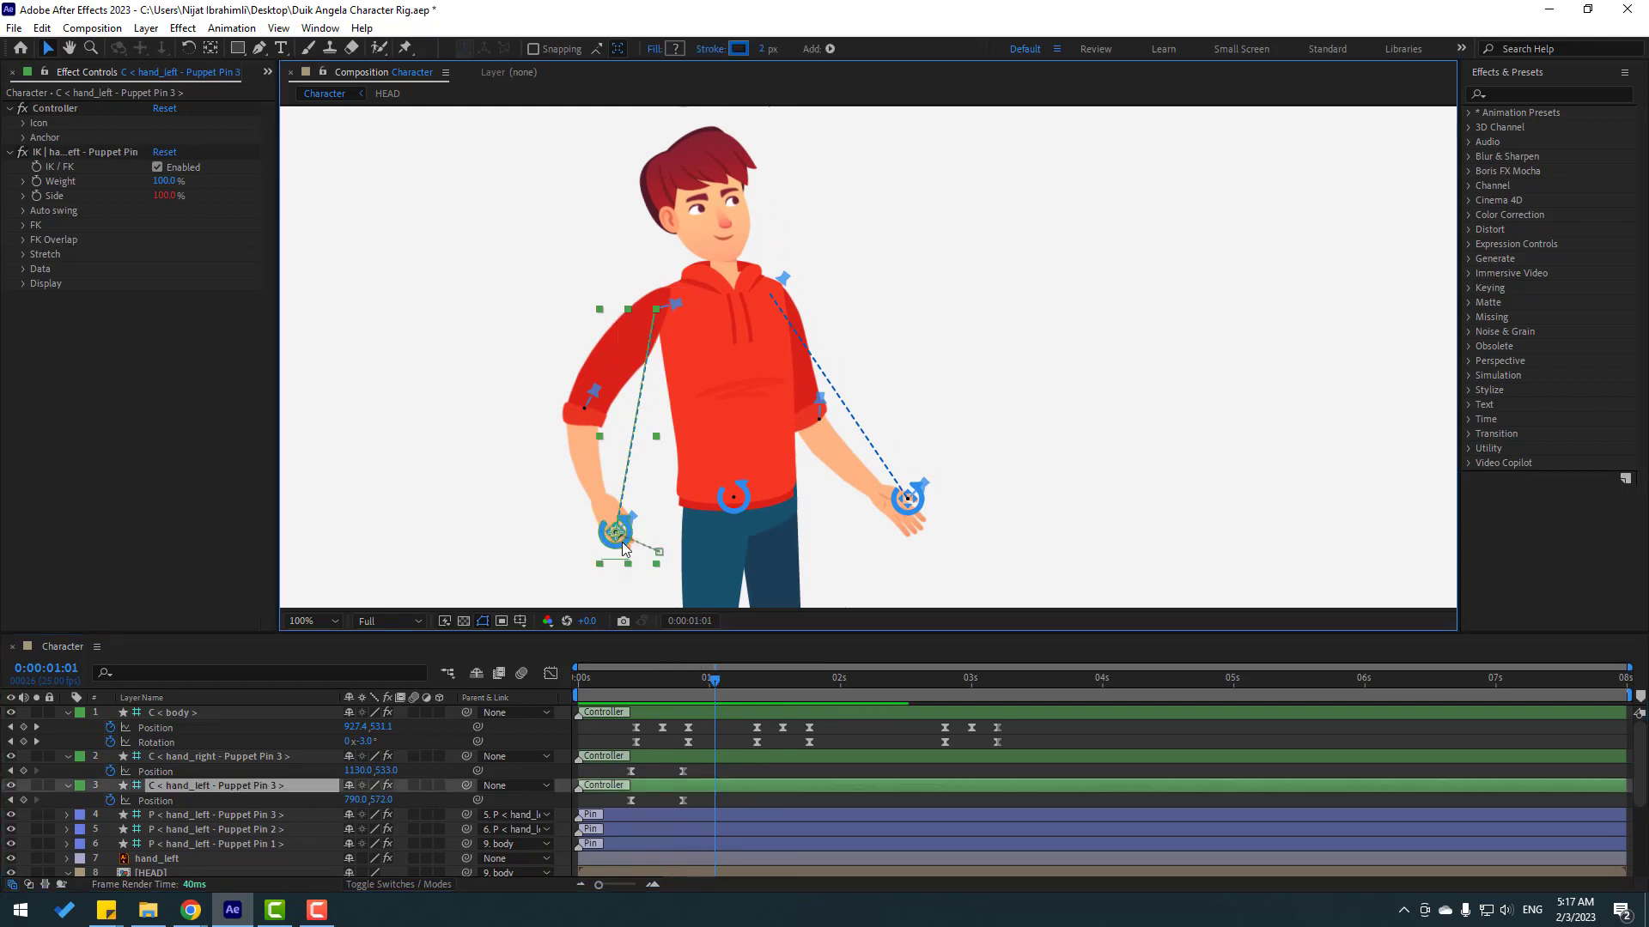
drag(613, 550, 663, 554)
drag(661, 677, 700, 683)
drag(680, 803, 668, 802)
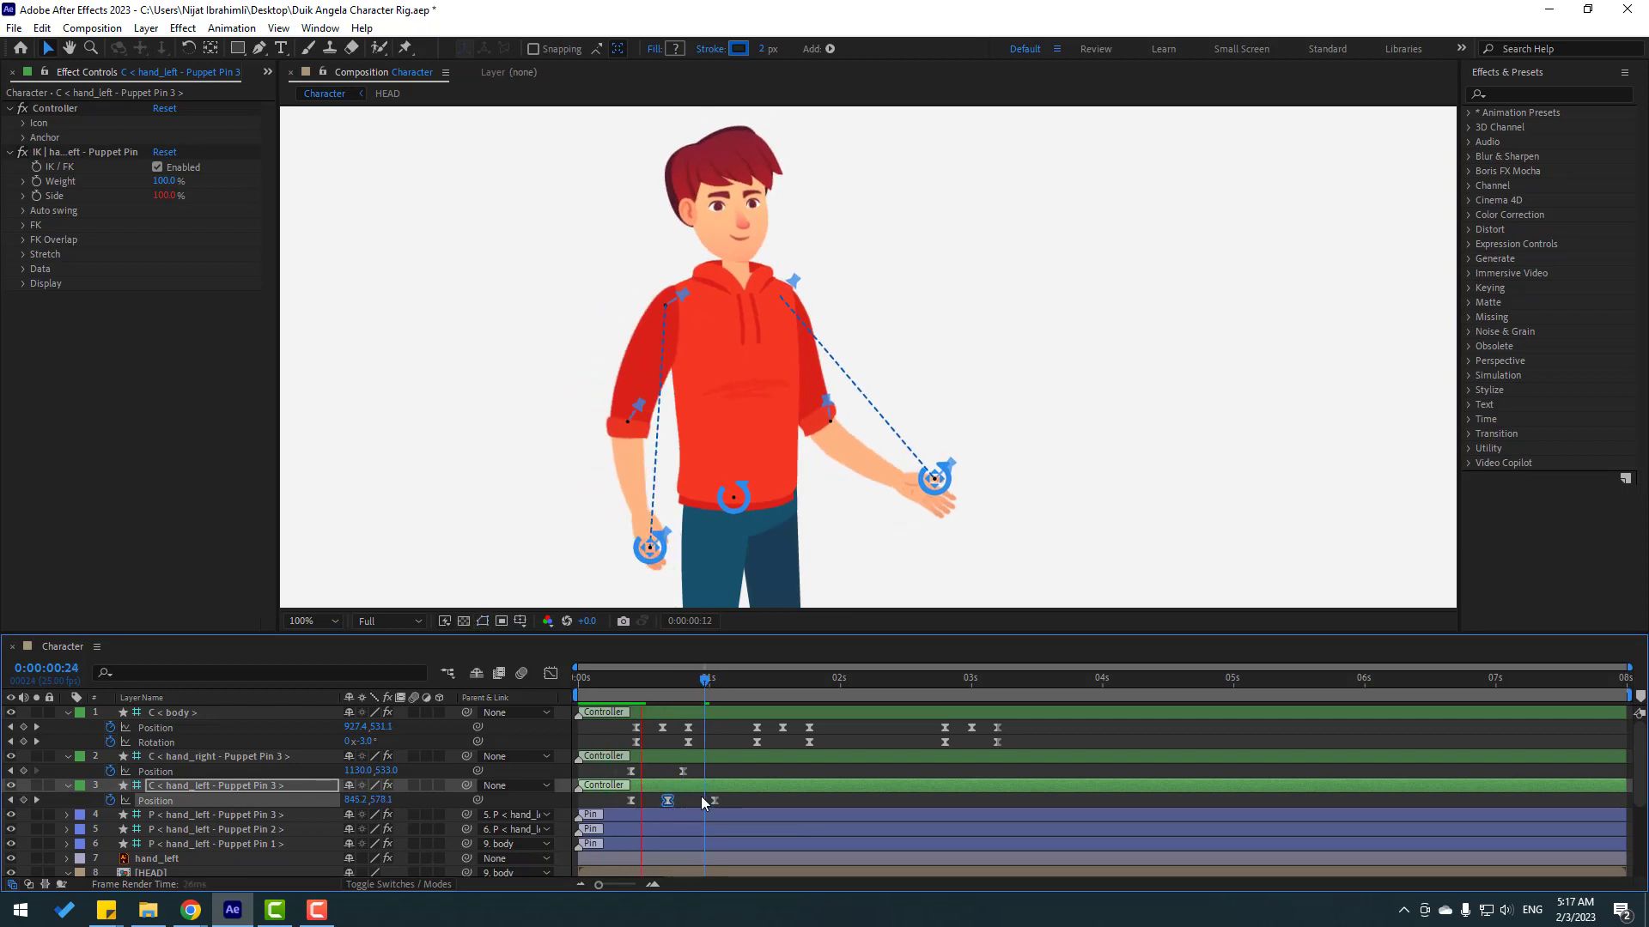
key(space)
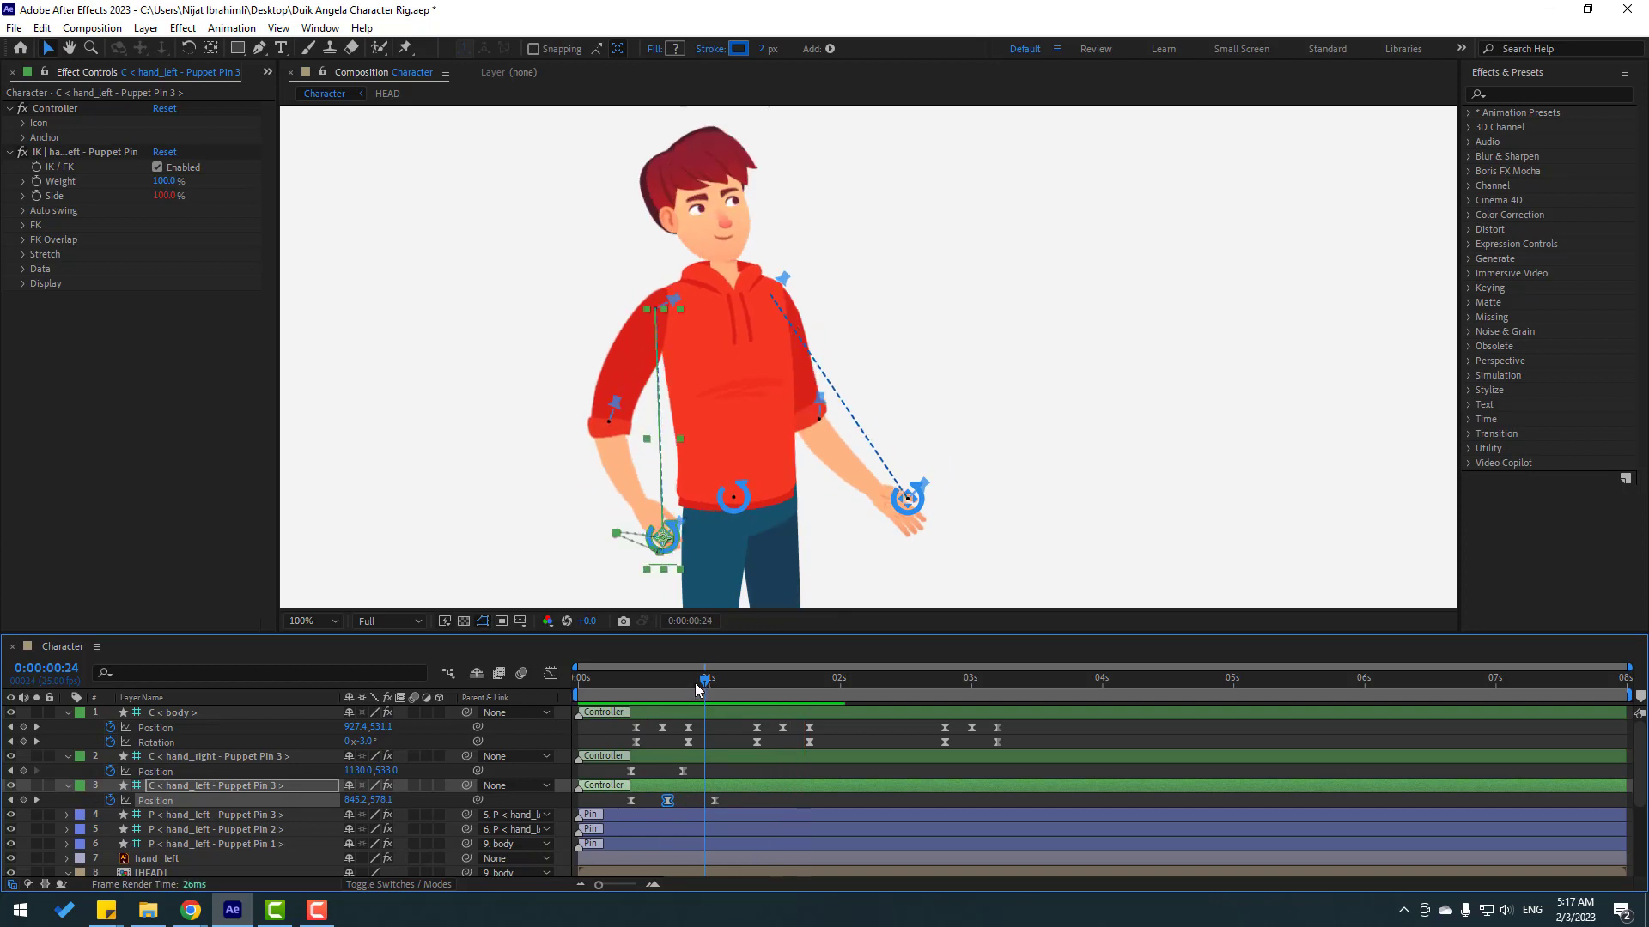
key(space)
Step: Move C < hand_right - Puppet Pin 3 > to about 1113, 535 at 0:00:01:01 and shift its middle Position keyframe slightly earlier
click(684, 678)
click(715, 678)
click(908, 501)
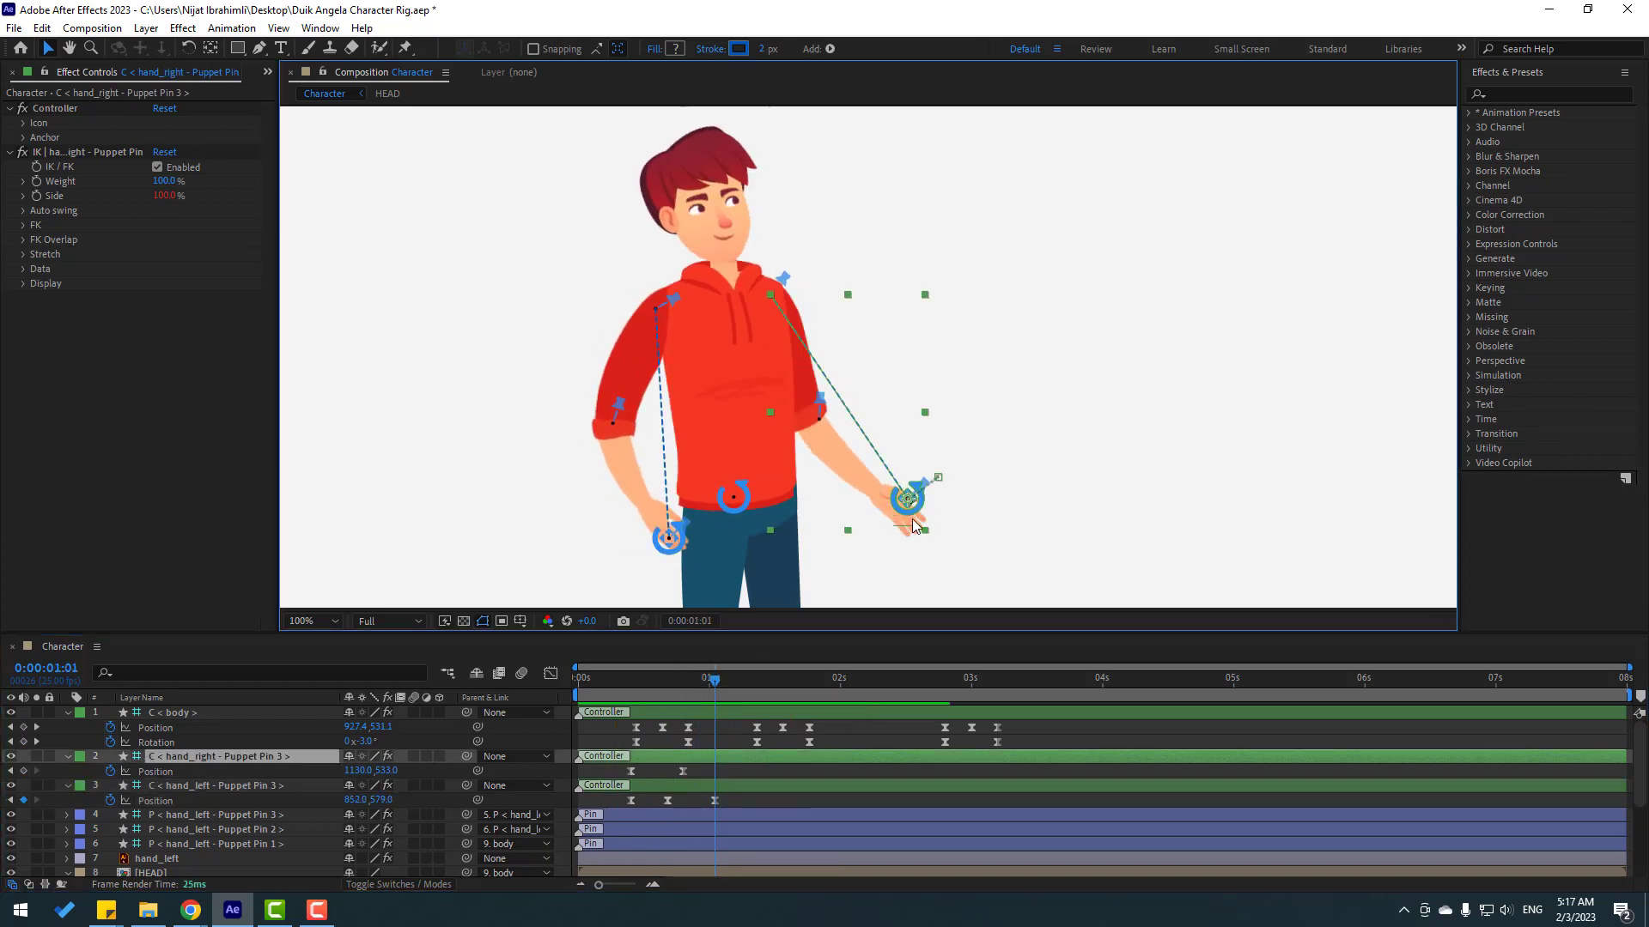
mouse_move(910, 514)
mouse_down()
mouse_move(923, 493)
mouse_move(908, 481)
mouse_move(898, 513)
mouse_up()
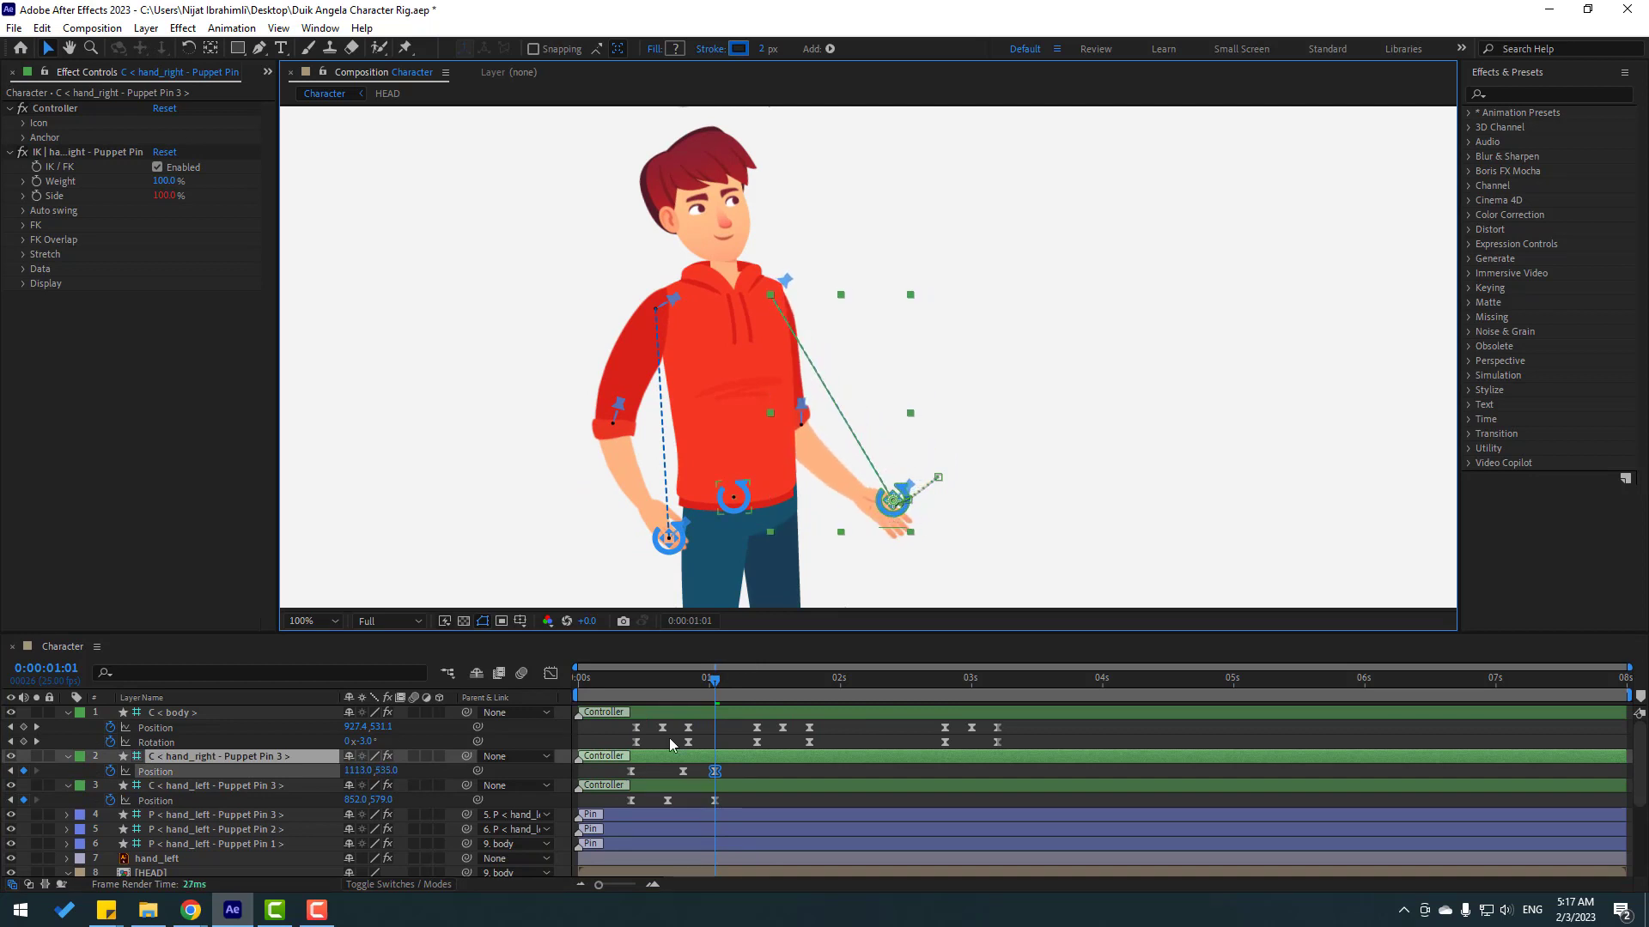
drag(683, 776, 678, 776)
Step: Add Position keyframes to both hand controllers at 0:00:01:07, and at the body's 0:00:01:19 keyframe move left to about 881, 579 and right to 1141, 532
drag(625, 678, 735, 689)
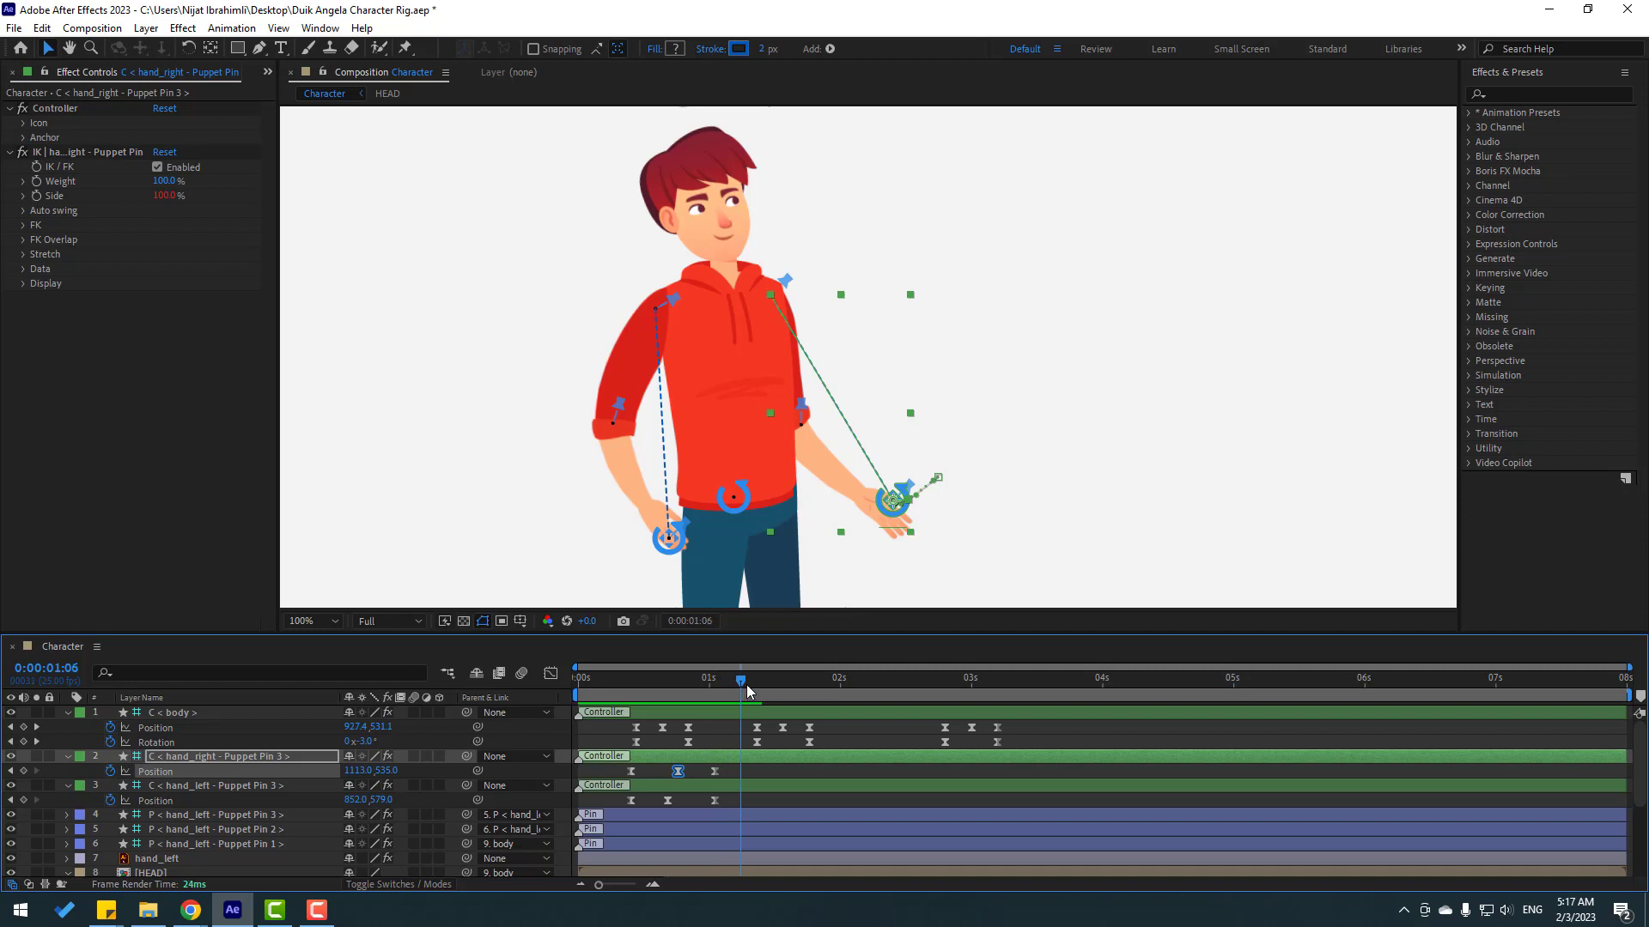
click(24, 800)
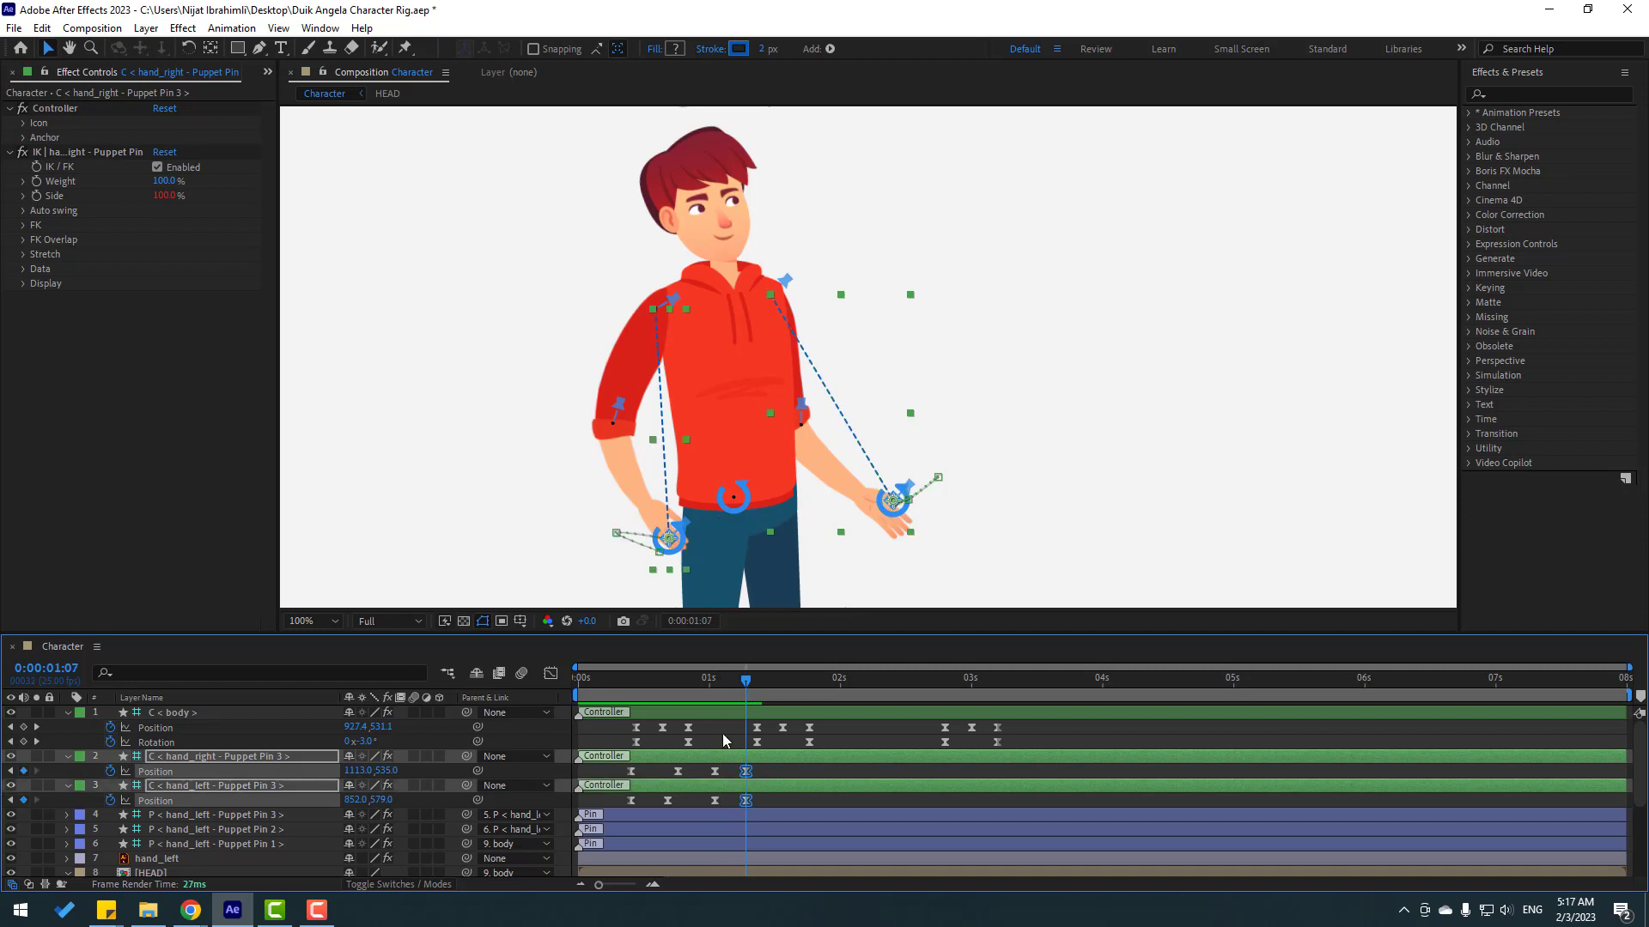
drag(763, 666, 812, 740)
click(809, 770)
drag(678, 544, 712, 542)
drag(895, 520, 919, 517)
Step: At 0:00:02:04, move the right hand controller to about 1130, 533 and the left hand controller to about 882, 581
drag(720, 678, 858, 684)
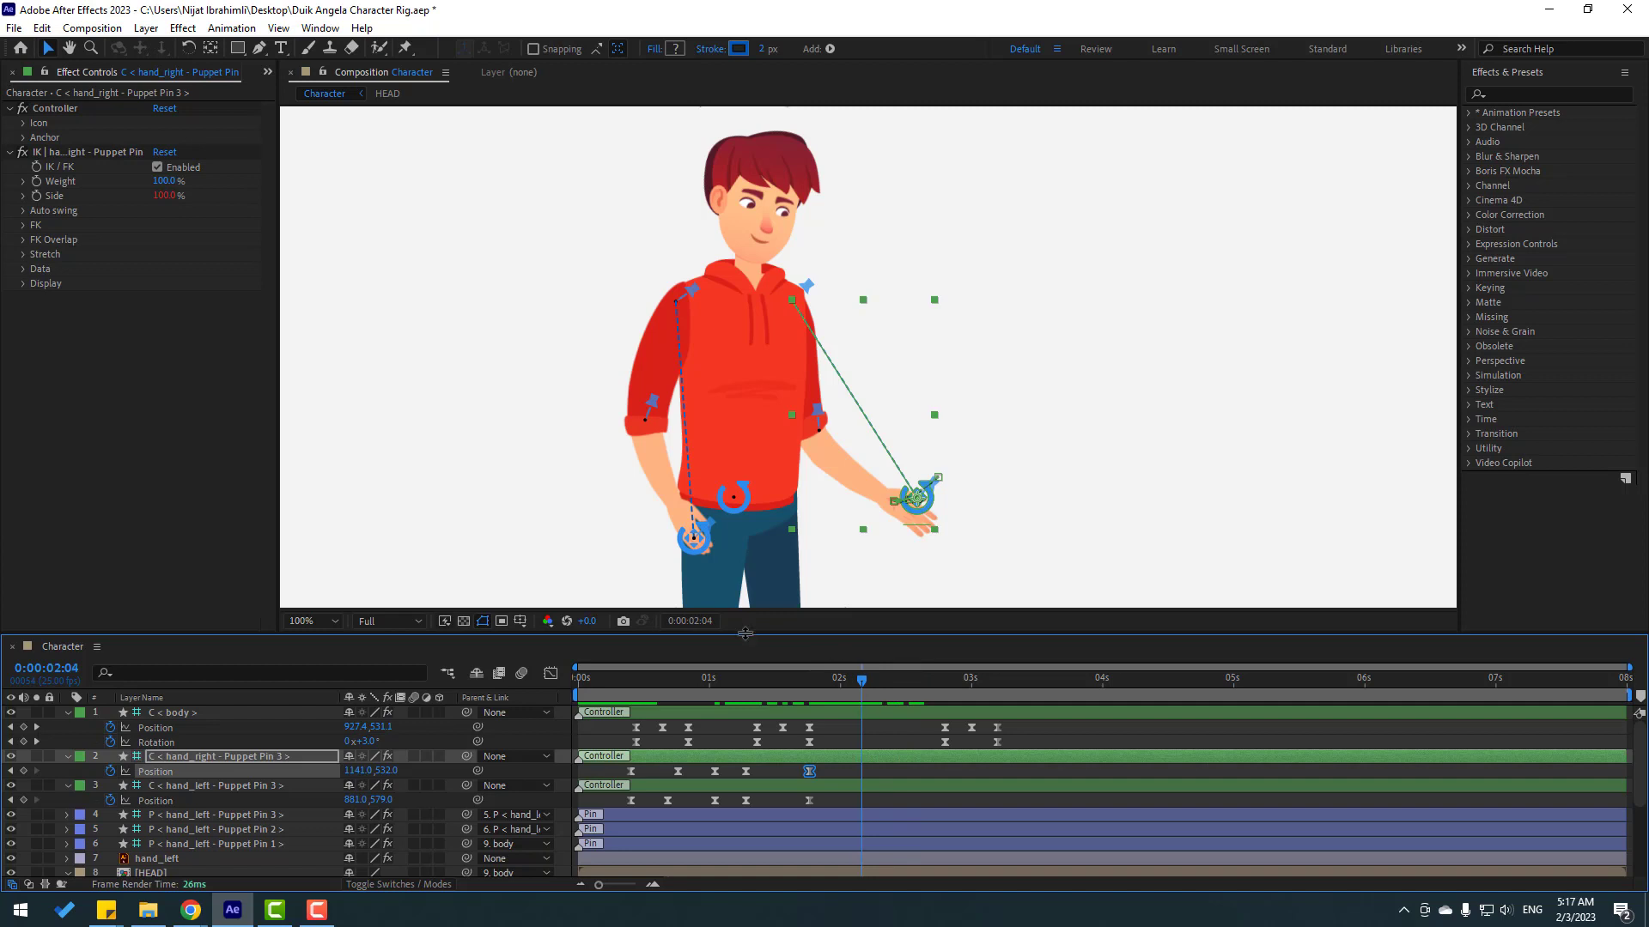
click(838, 748)
click(932, 503)
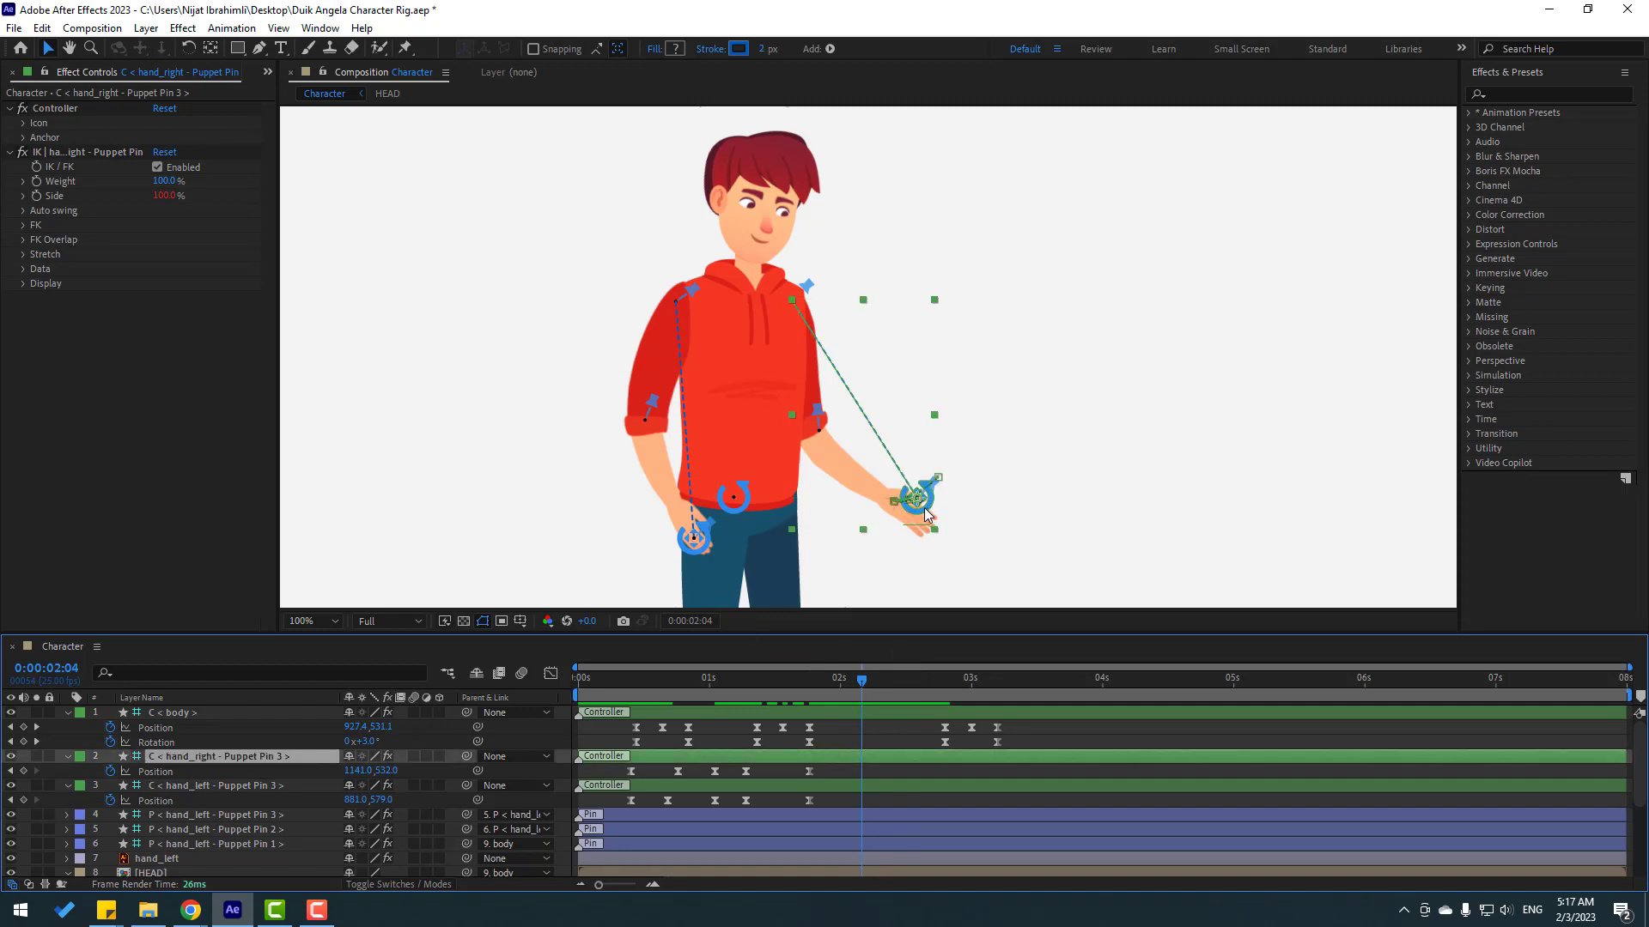
drag(926, 508, 916, 509)
mouse_move(701, 543)
mouse_down()
mouse_move(685, 539)
mouse_move(700, 554)
mouse_up()
Step: At 0:00:02:16, add a Position keyframe to the left hand controller and move the right hand controller to about 1141, 530
click(913, 680)
click(924, 681)
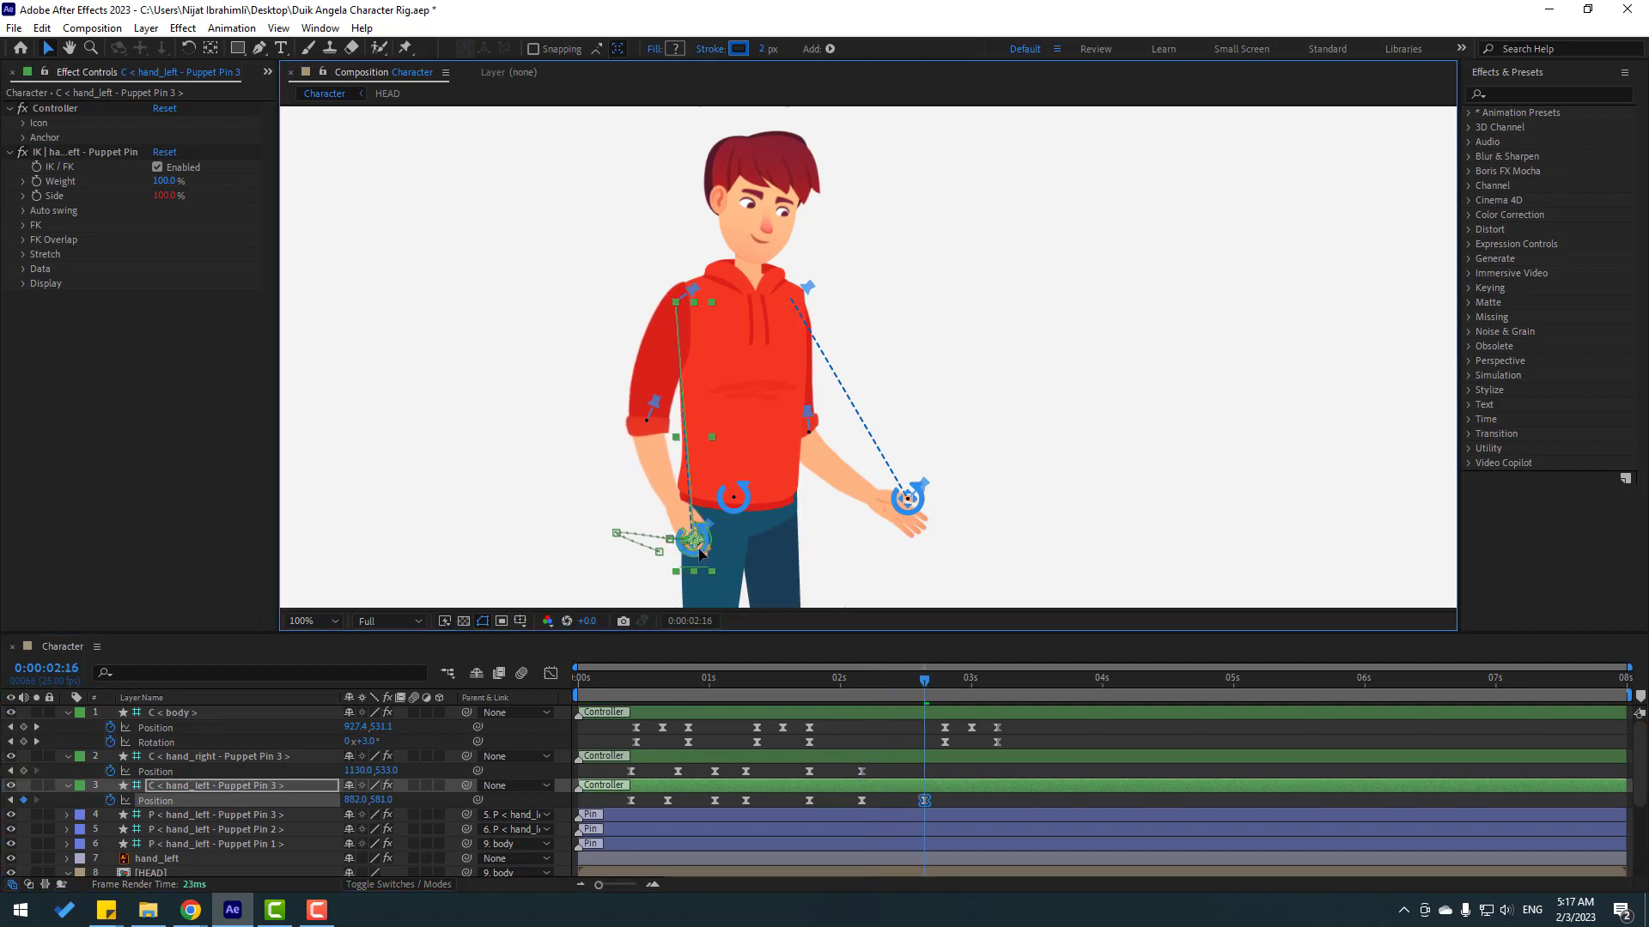
drag(908, 499, 917, 496)
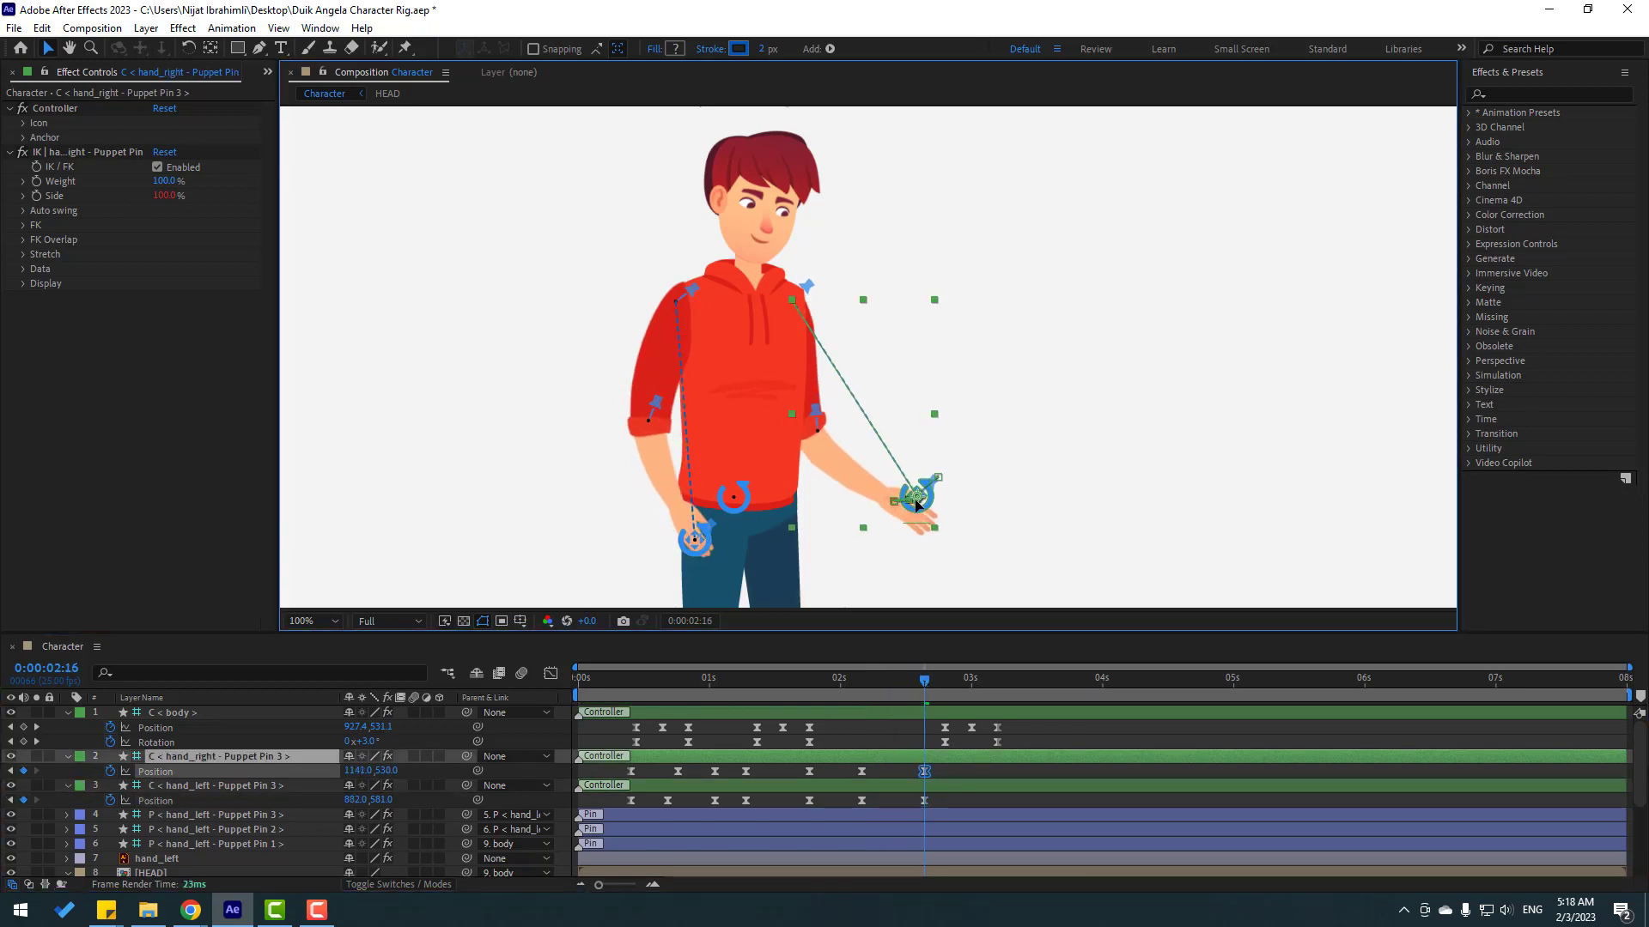
Step: Add holding Position keyframes to both hand controllers at 0:00:02:19
click(939, 679)
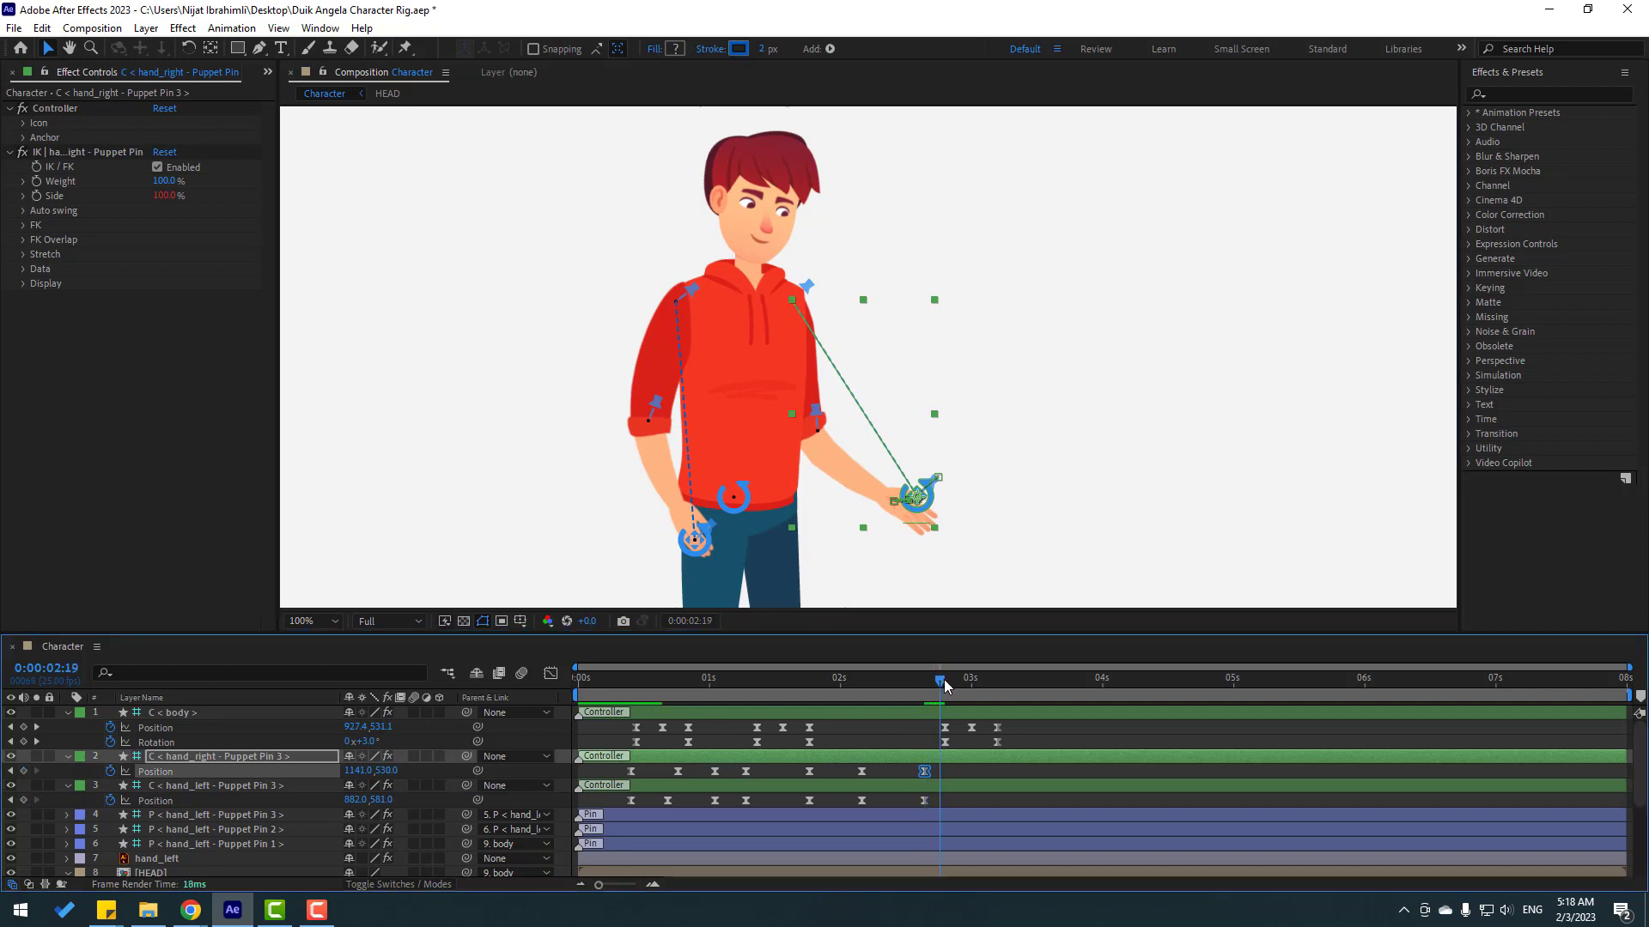
click(23, 770)
shift+click(23, 800)
Step: At 0:00:03:05, move the left hand controller to about 851, 594 and the right hand controller to about 1110, 543
drag(959, 683, 989, 681)
mouse_move(695, 559)
mouse_down()
mouse_move(678, 552)
mouse_move(675, 568)
mouse_up()
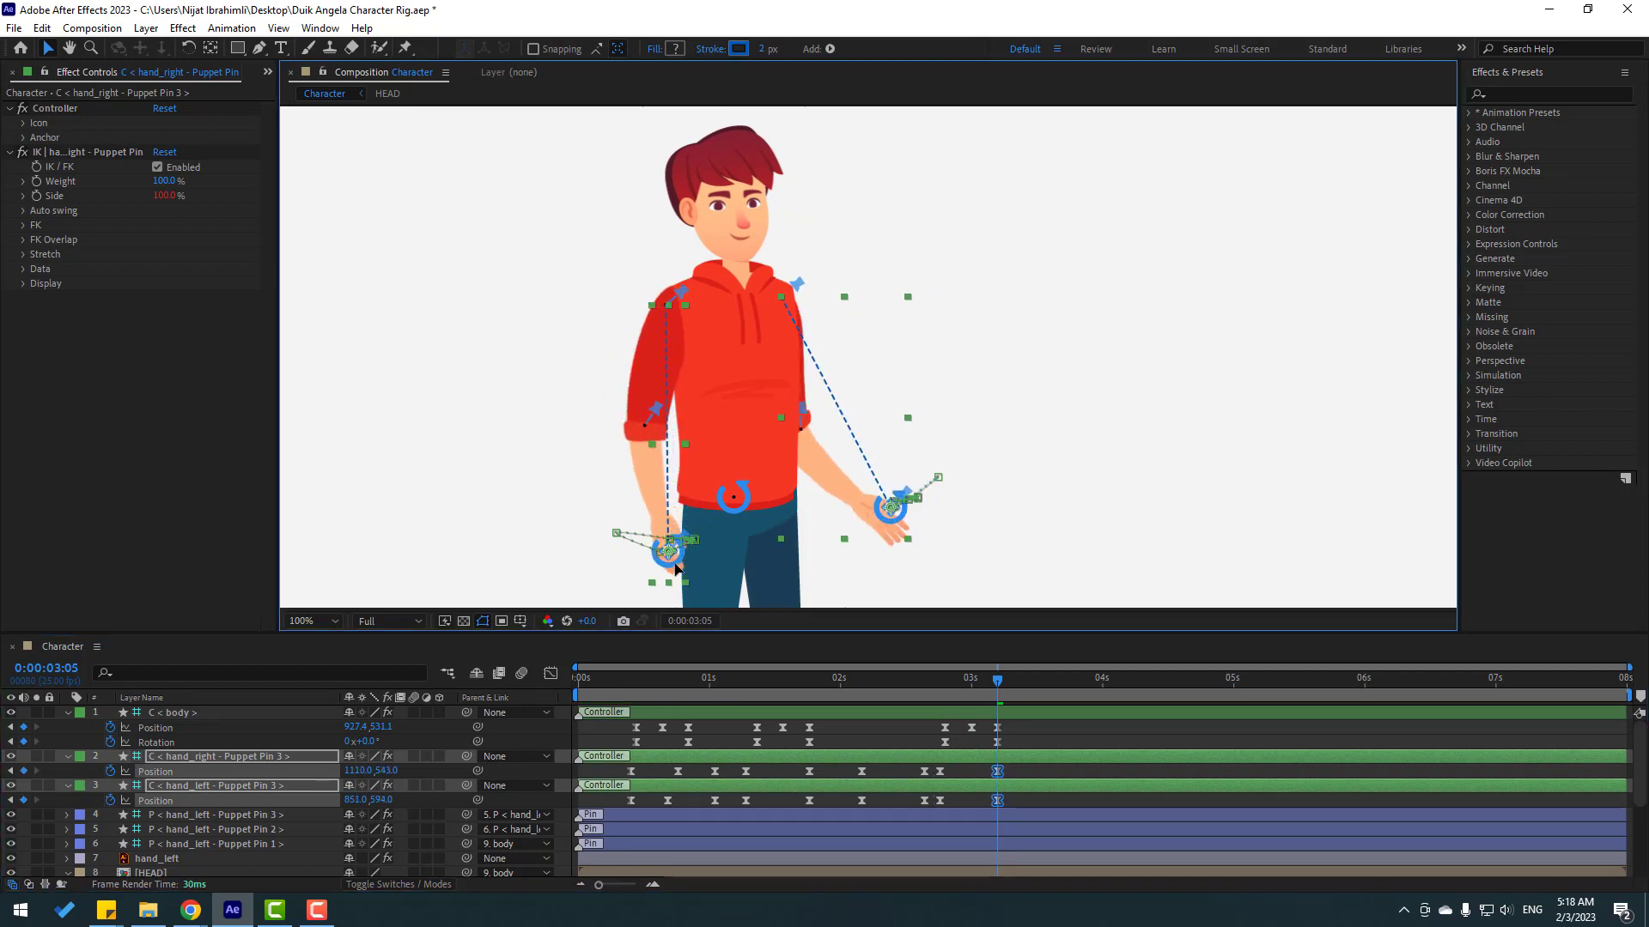
click(1034, 728)
Step: Preview the animation from the start and end the work area at about 0:00:03:12
drag(929, 683, 979, 678)
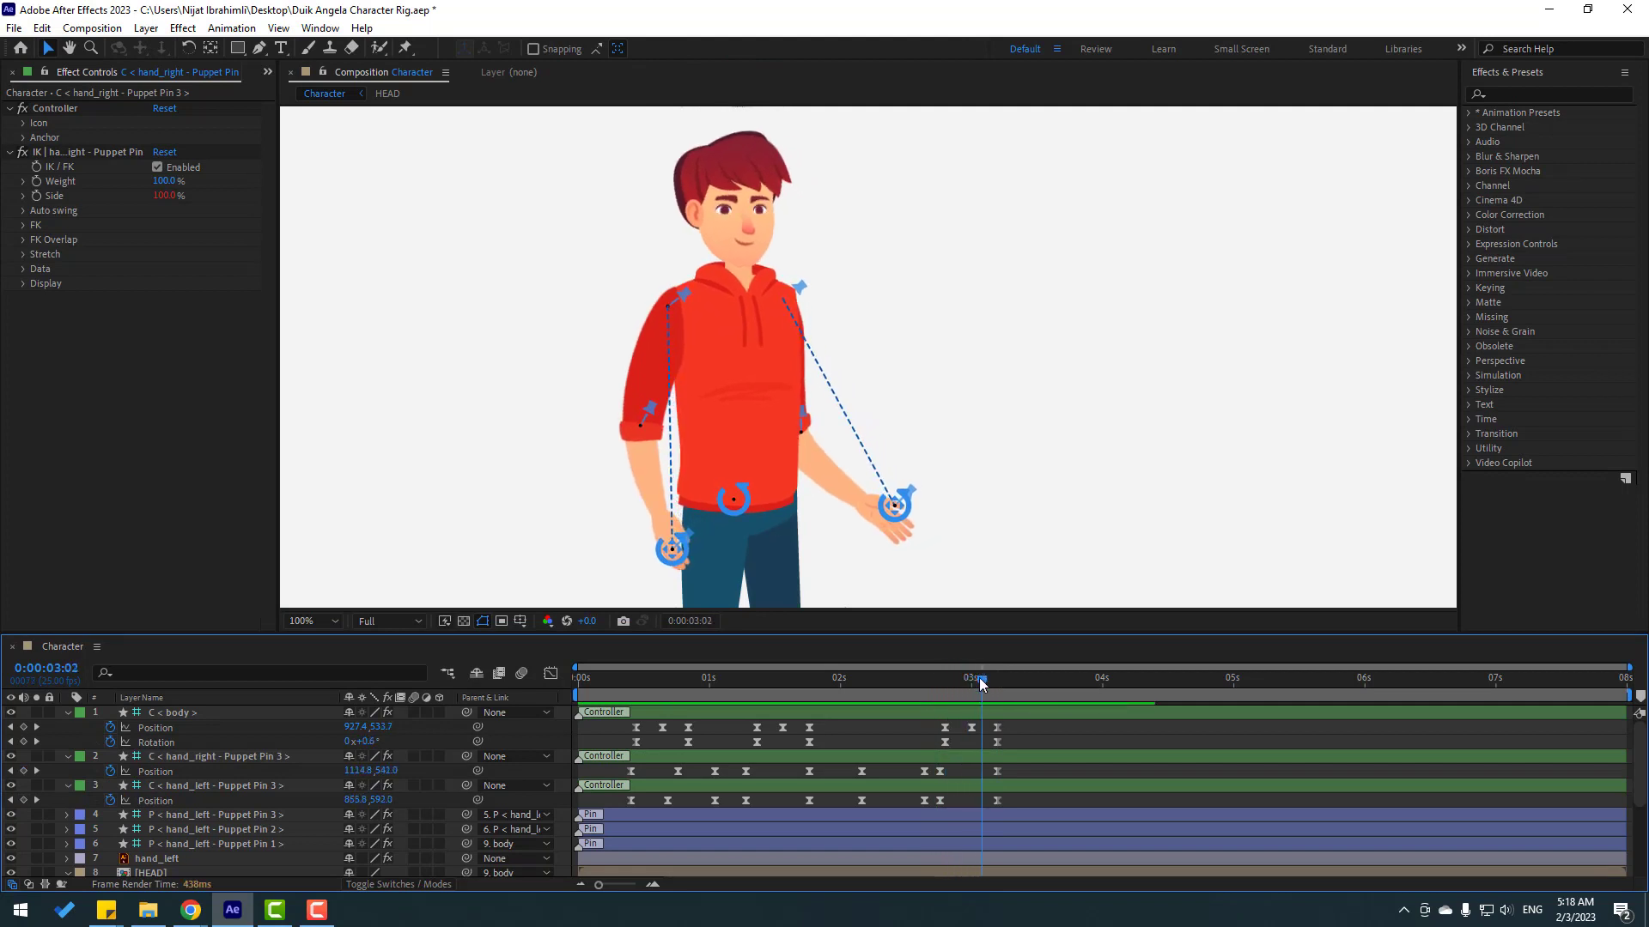
key(Home)
key(space)
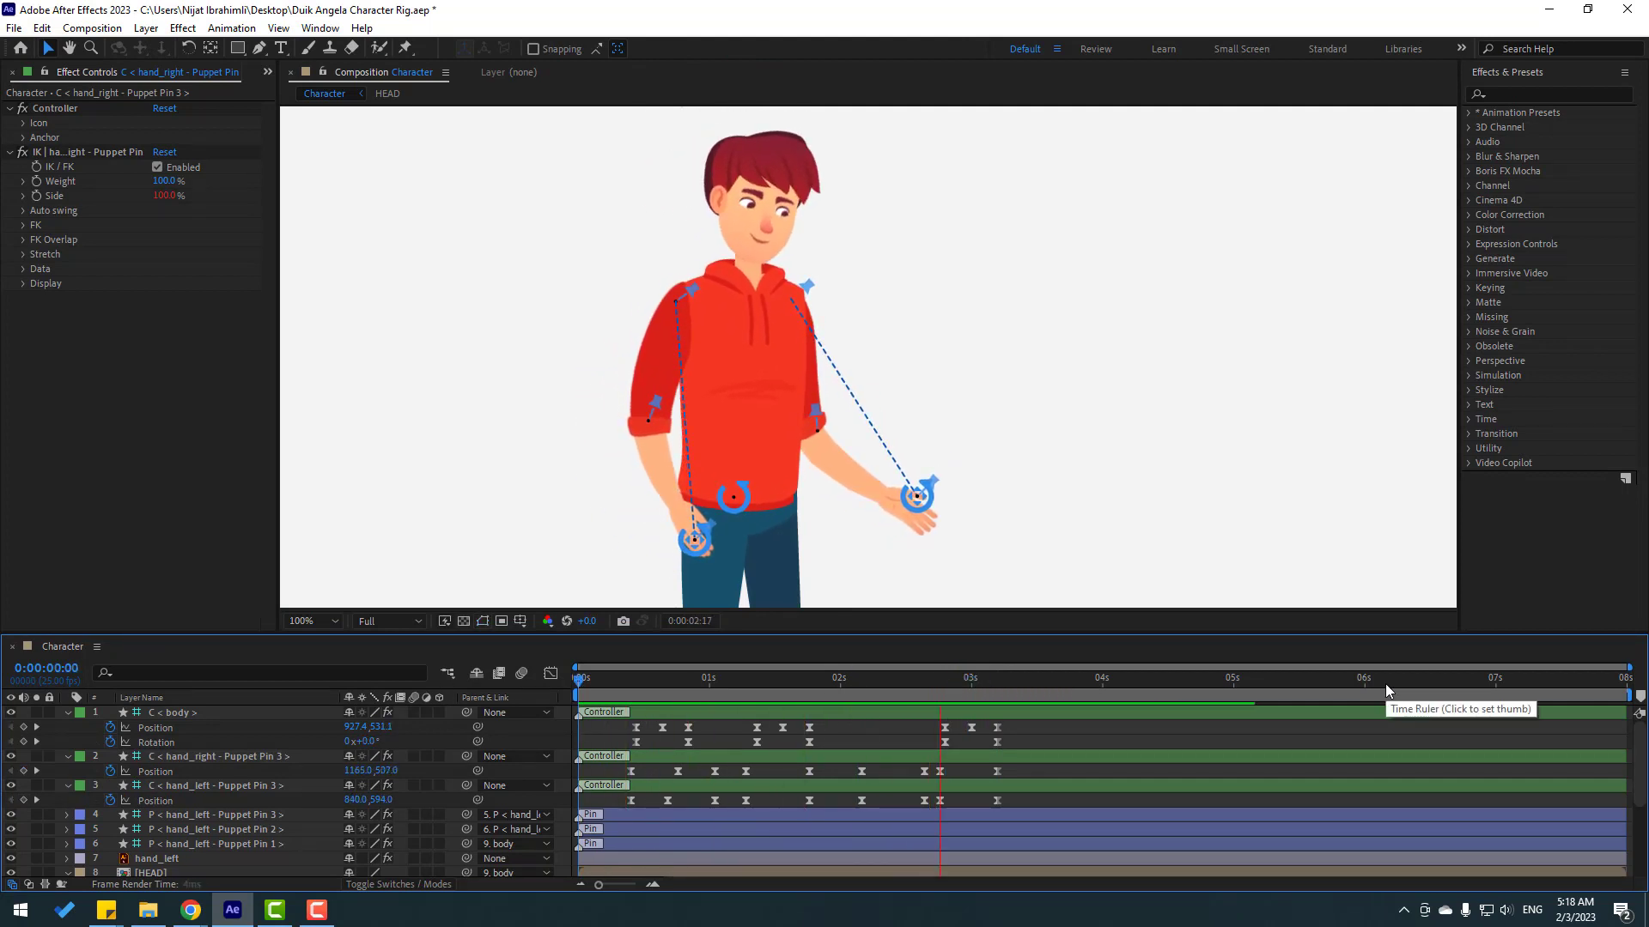
click(1034, 682)
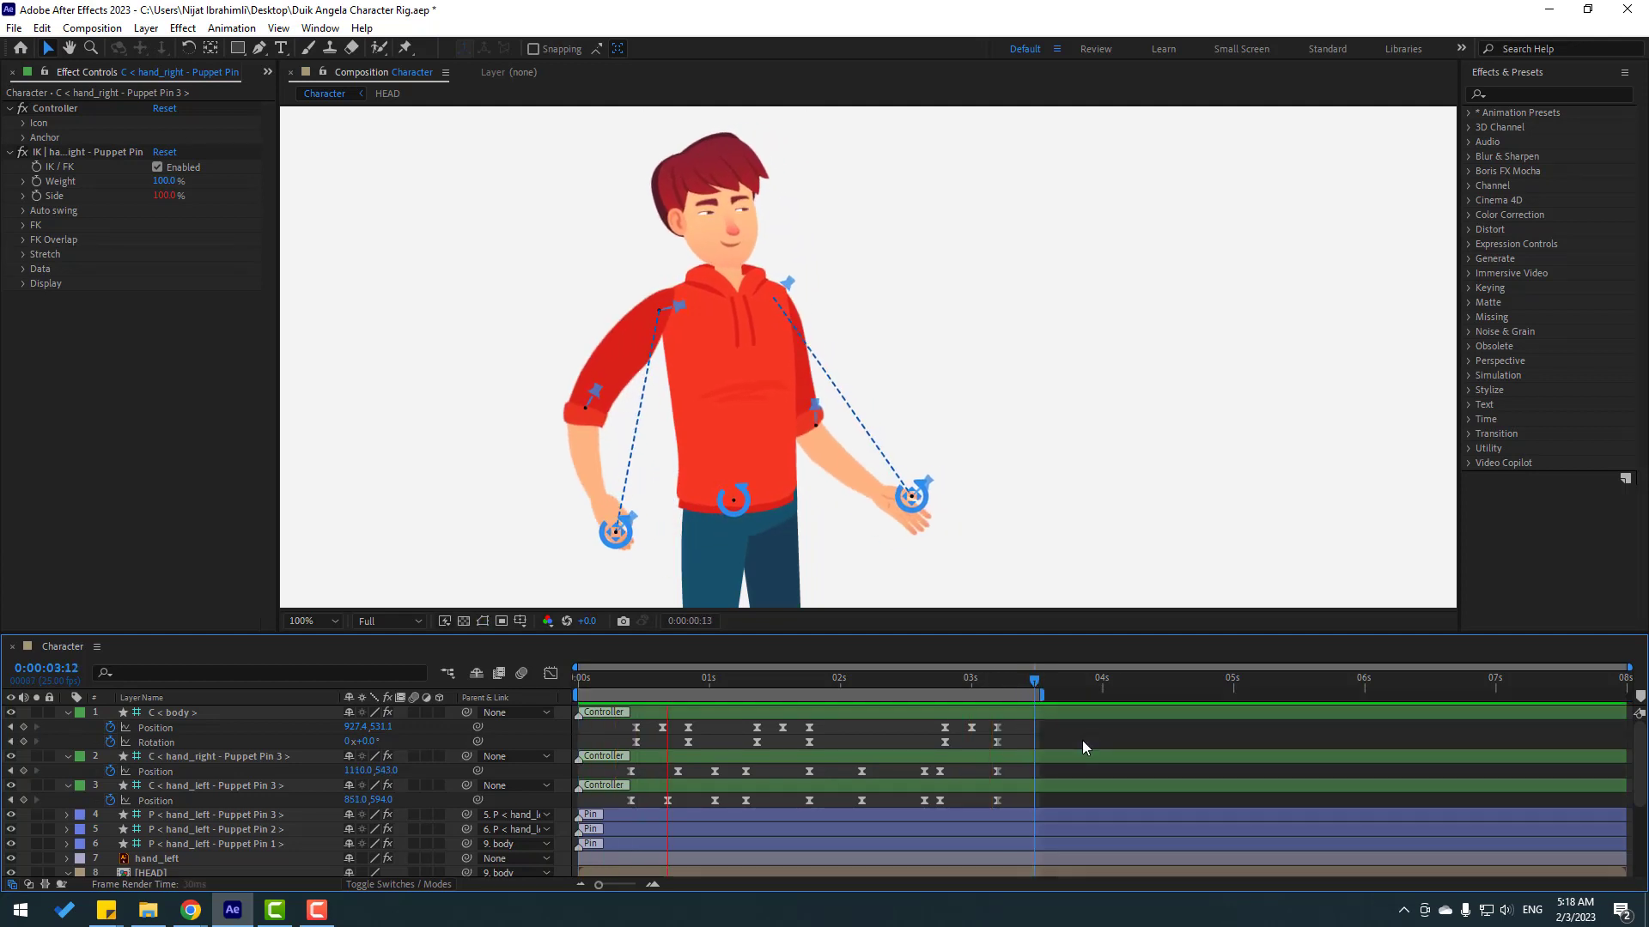